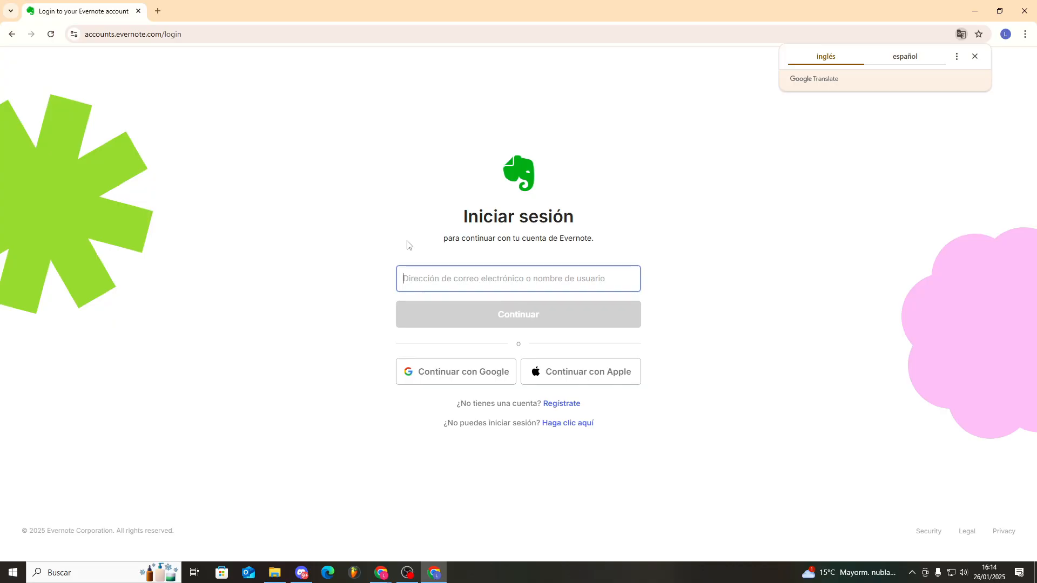
Sign in to Evernote with the existing Google account and dismiss the site's notification request.
{"action": "left_click", "coordinate": [421, 372]}
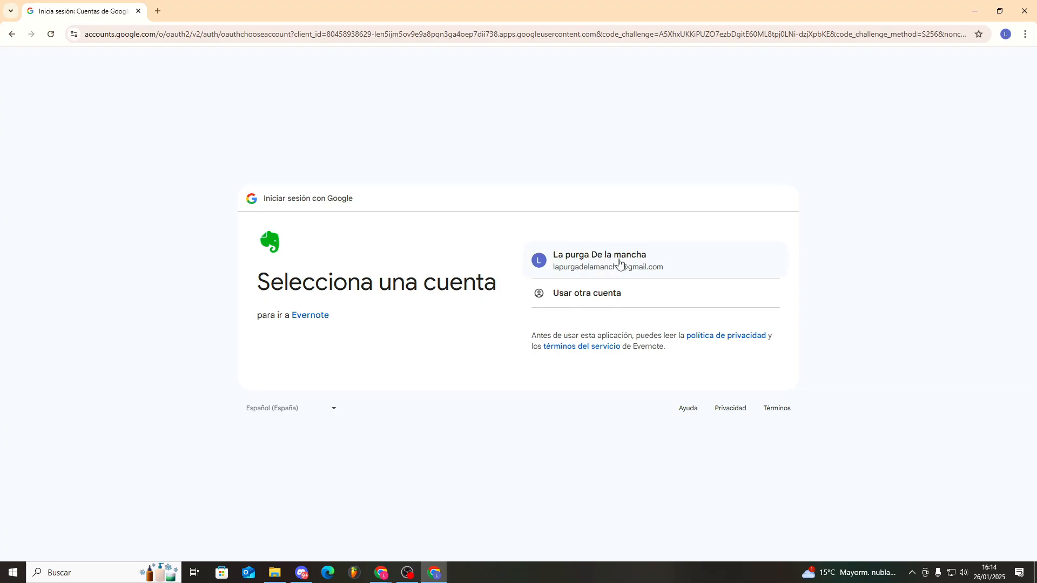
{"action": "left_click", "coordinate": [618, 265]}
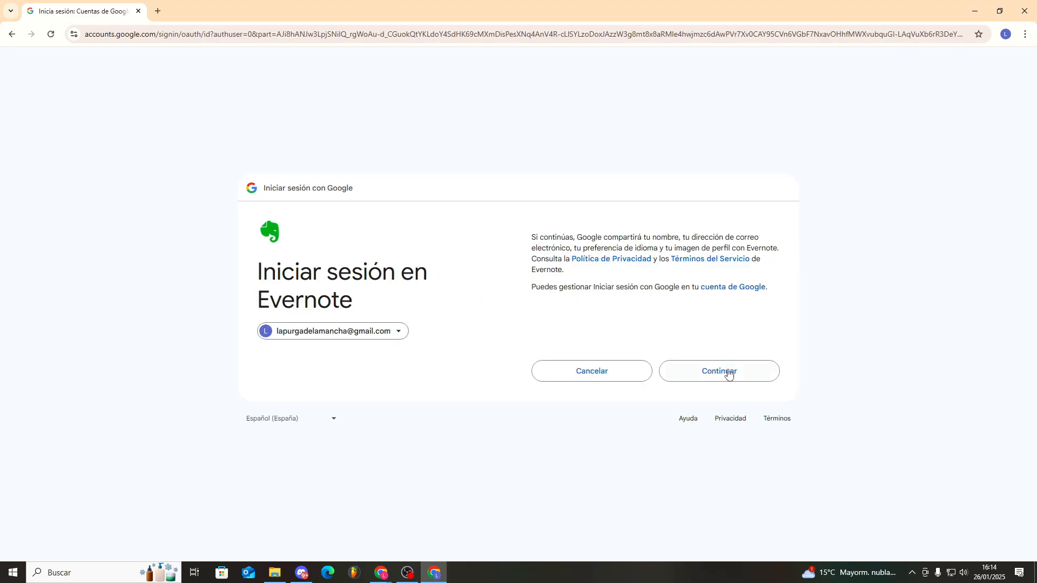
{"action": "left_click", "coordinate": [728, 373]}
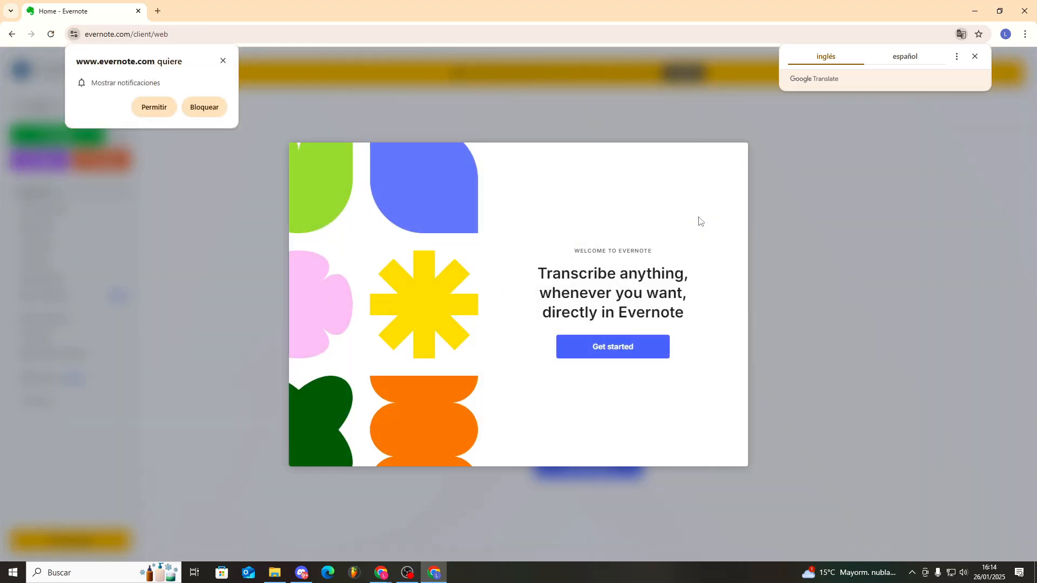
{"action": "left_click", "coordinate": [223, 60]}
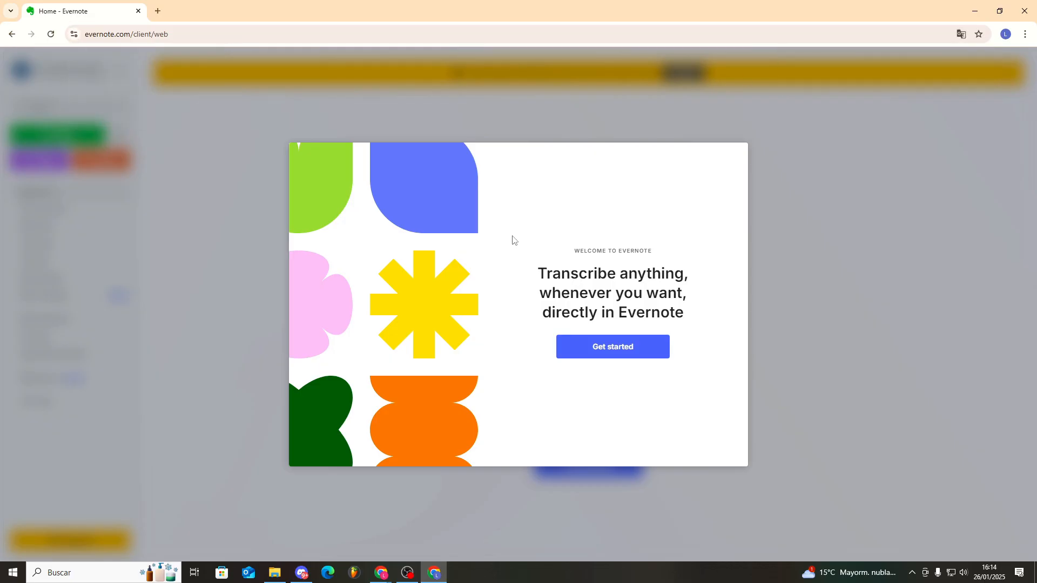
Complete the welcome questionnaire with Work, Capture ideas quickly, Someone shared a note and Note taking.
{"action": "left_click", "coordinate": [609, 348]}
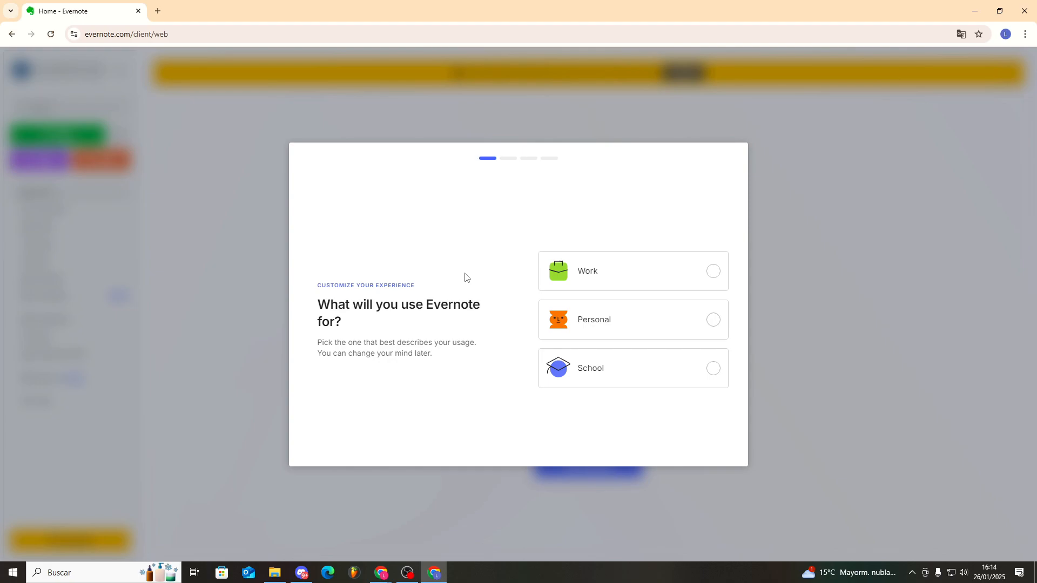
{"action": "left_click", "coordinate": [712, 275]}
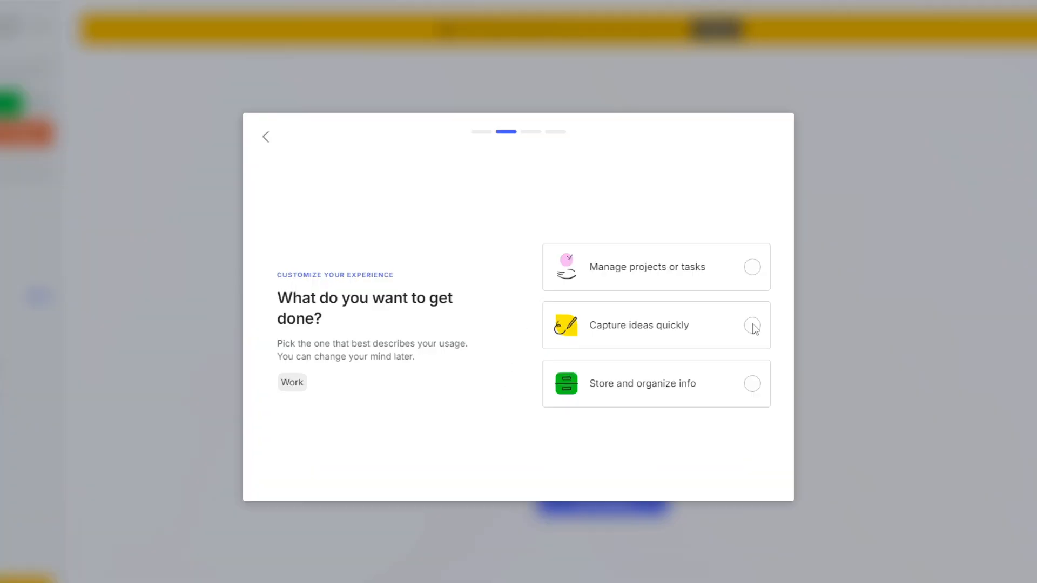
{"action": "left_click", "coordinate": [752, 325]}
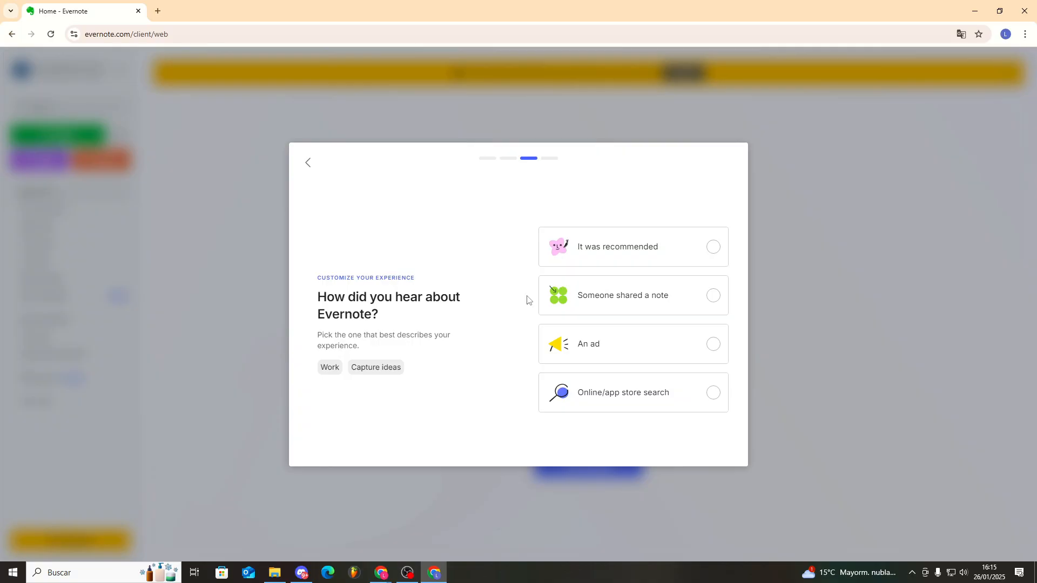
{"action": "left_click", "coordinate": [714, 296]}
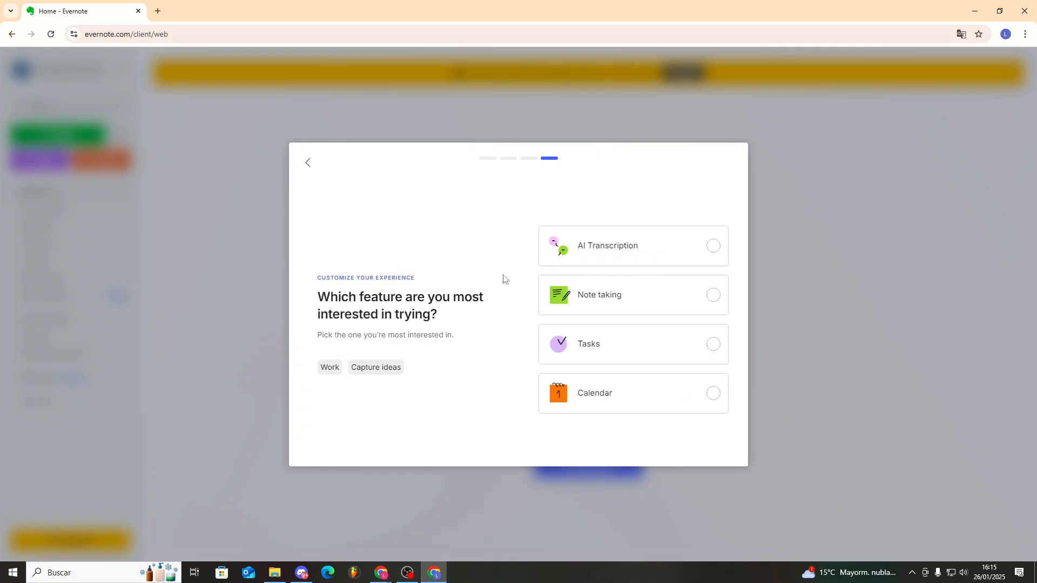
{"action": "left_click", "coordinate": [705, 298]}
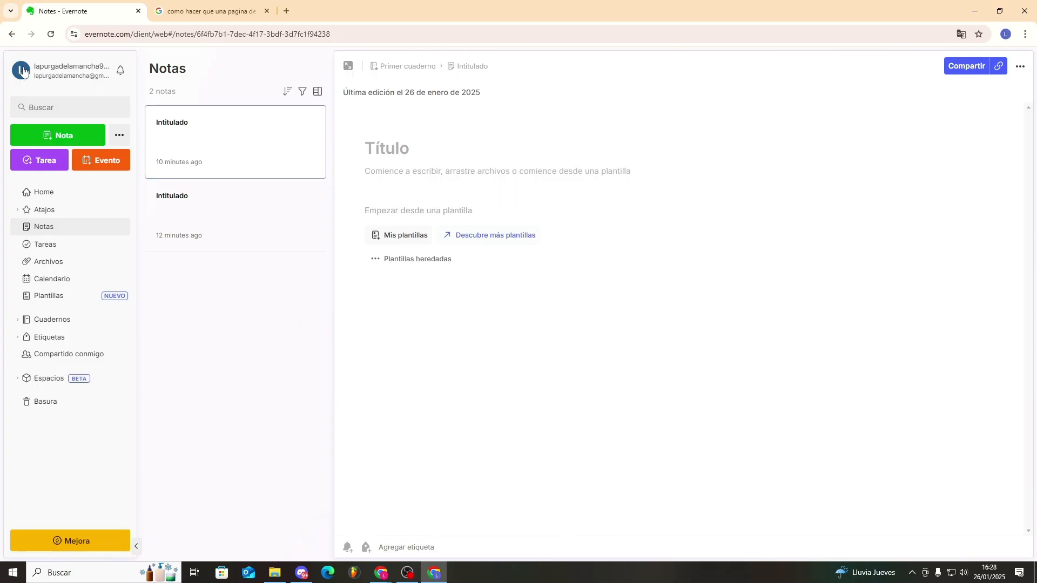
Open the account settings, try the light appearance and set the application to dark mode (Modo oscuro).
{"action": "left_click", "coordinate": [23, 68]}
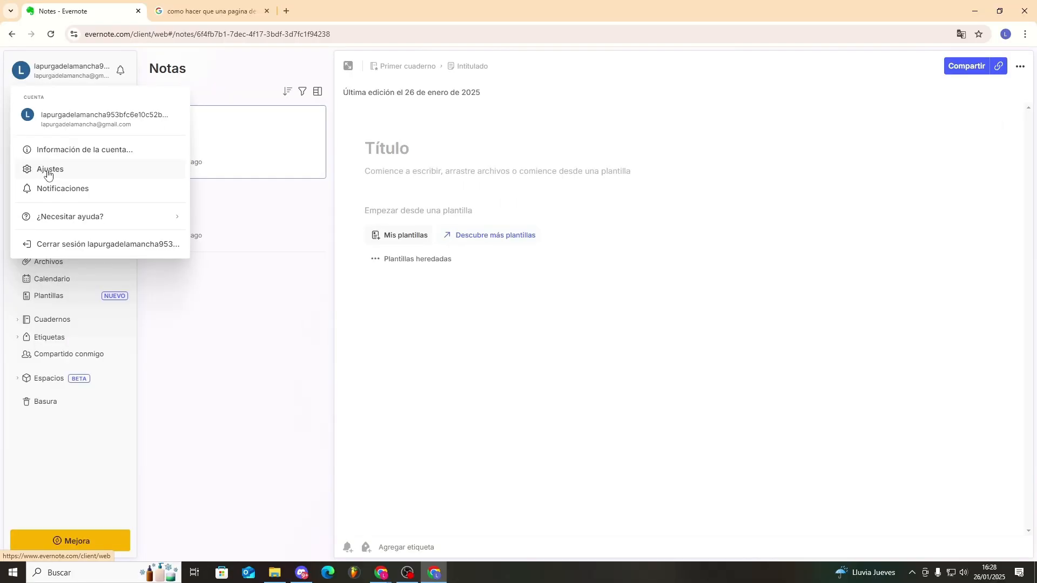
{"action": "left_click", "coordinate": [48, 170]}
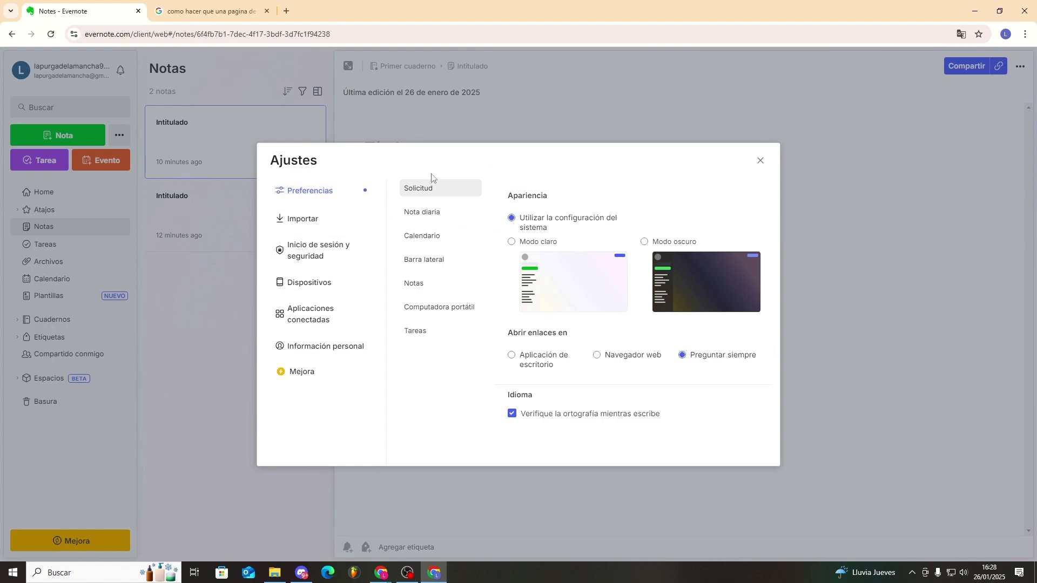
{"action": "left_click", "coordinate": [324, 190]}
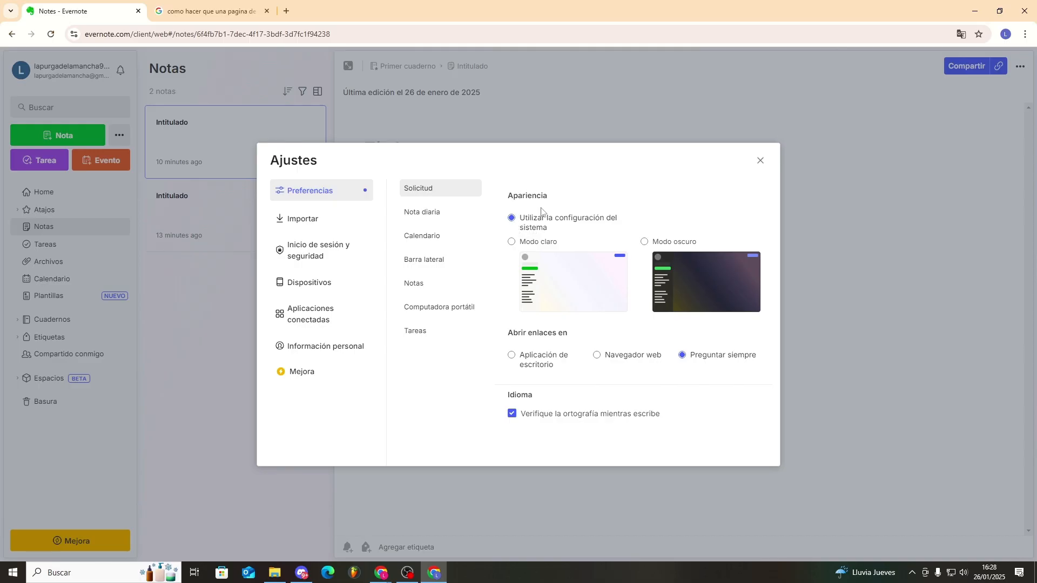
{"action": "left_click", "coordinate": [644, 242]}
{"action": "left_click", "coordinate": [511, 241]}
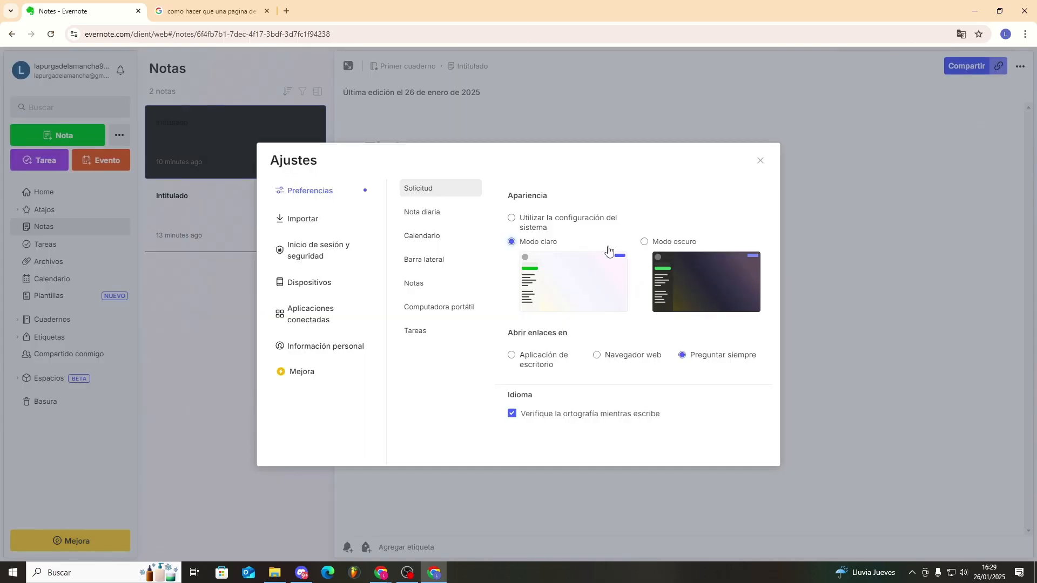
{"action": "left_click", "coordinate": [644, 241]}
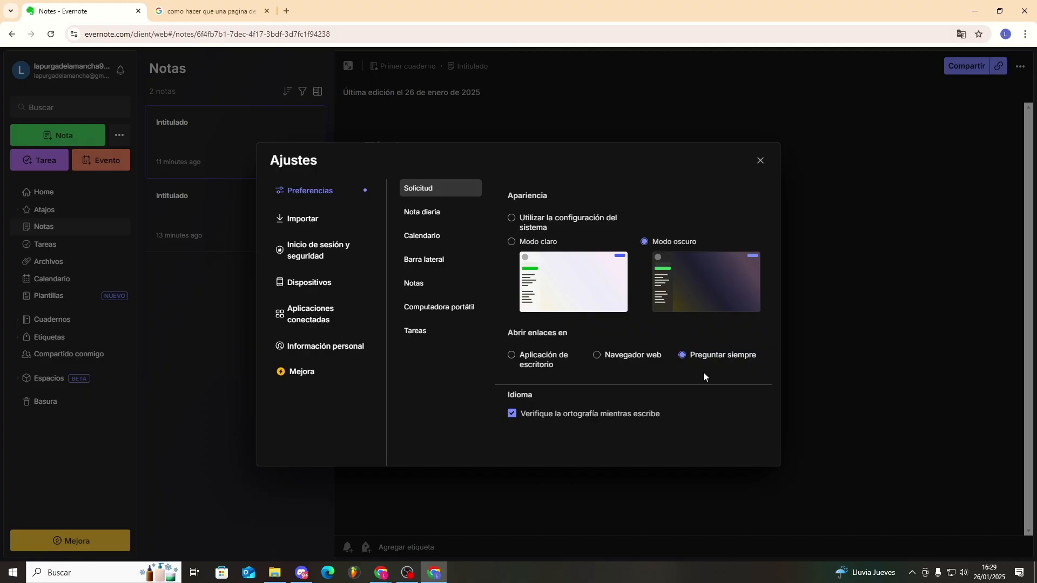
Review the daily note, calendar and sidebar preferences in the settings.
{"action": "left_click", "coordinate": [424, 213]}
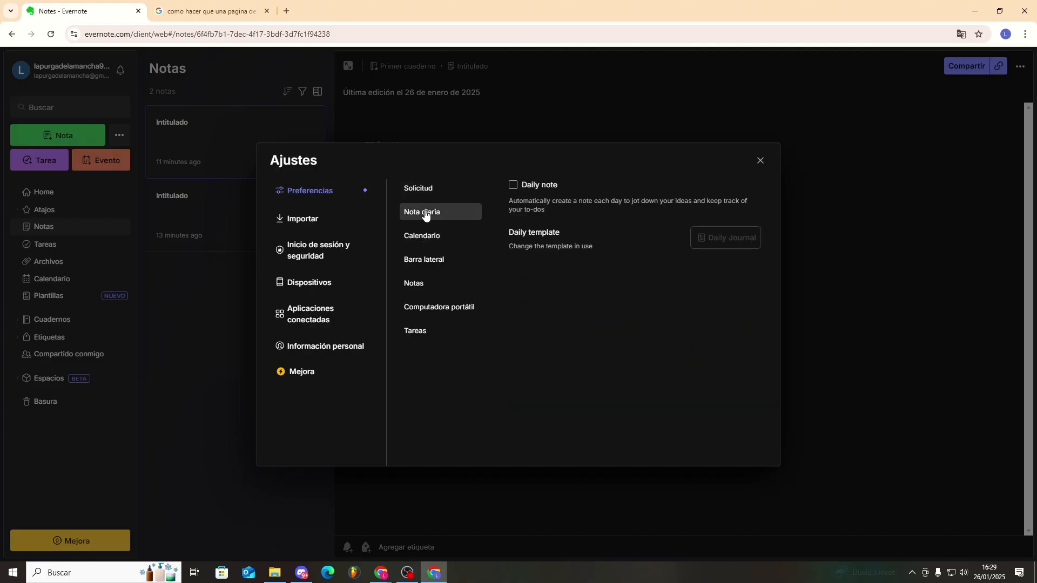
{"action": "left_click", "coordinate": [437, 244]}
{"action": "left_click", "coordinate": [448, 262]}
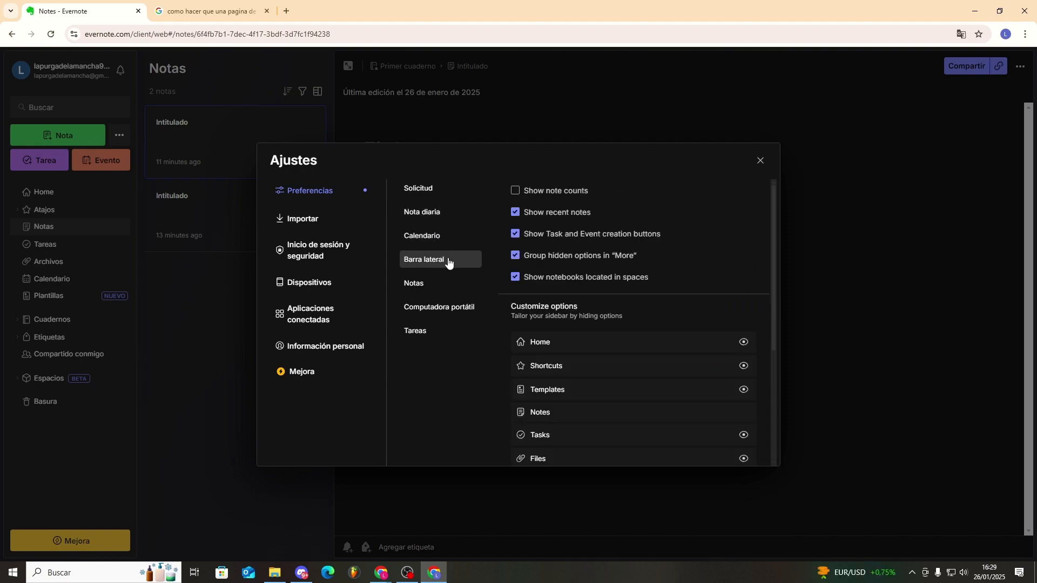
Try hiding Home from the sidebar and show it again.
{"action": "scroll", "coordinate": [689, 284], "scroll_direction": "down", "scroll_amount": 1}
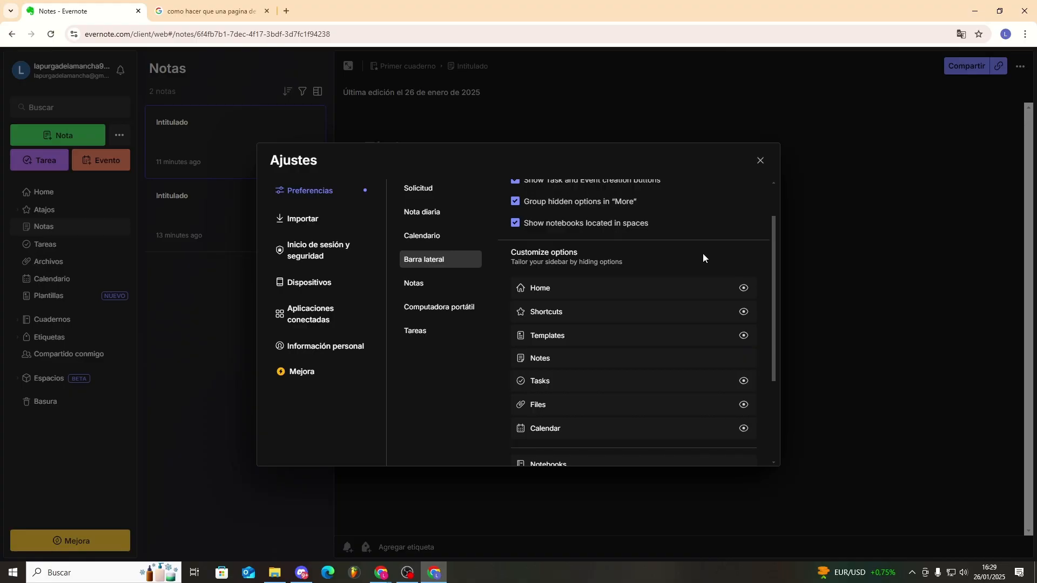
{"action": "left_click", "coordinate": [744, 289]}
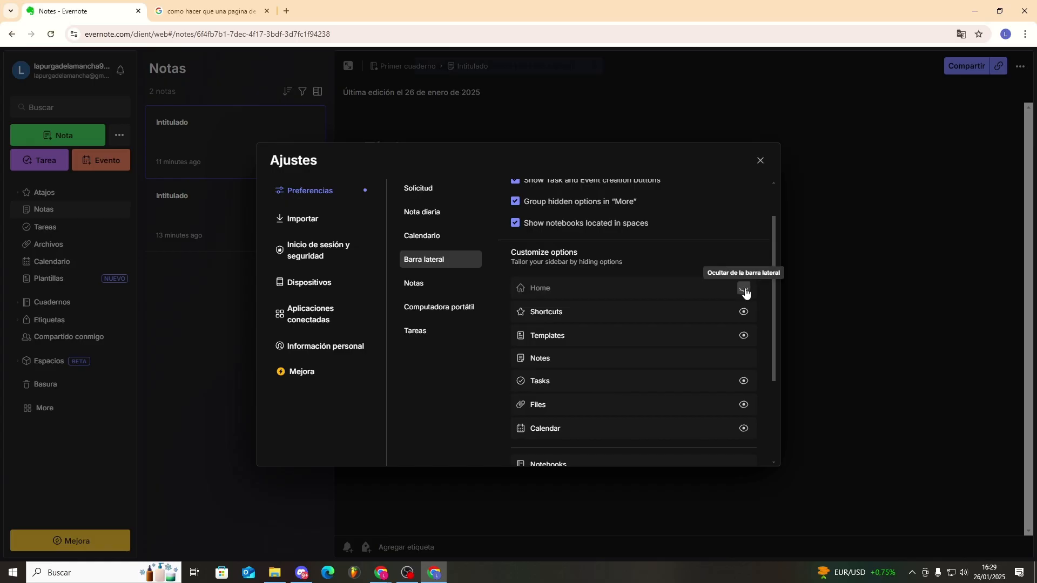
{"action": "left_click", "coordinate": [745, 290]}
{"action": "left_click", "coordinate": [745, 290]}
{"action": "left_click", "coordinate": [745, 290]}
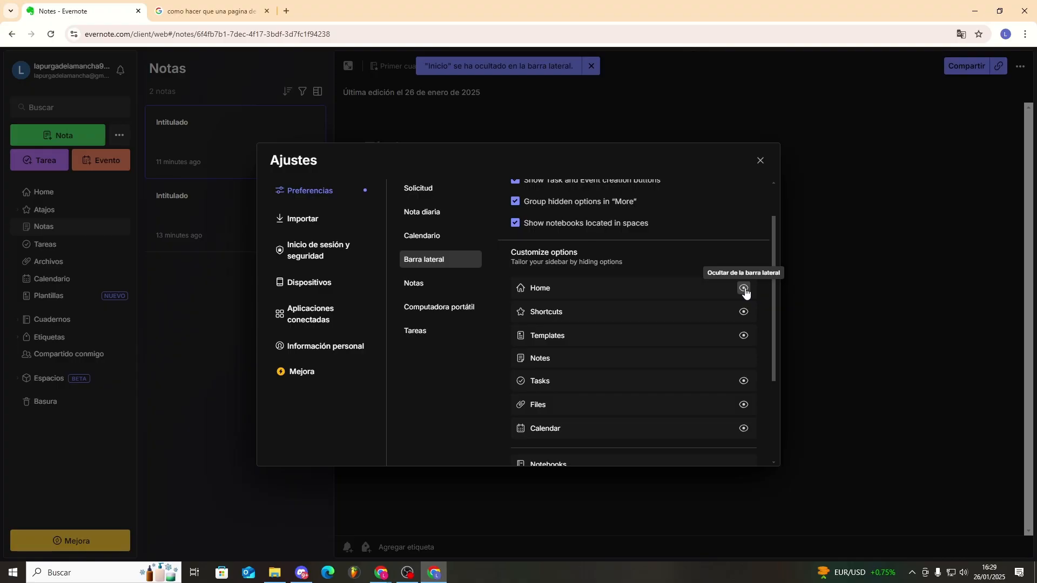
Review the notes and tasks preferences, including the choice of default note for new tasks.
{"action": "left_click", "coordinate": [447, 289]}
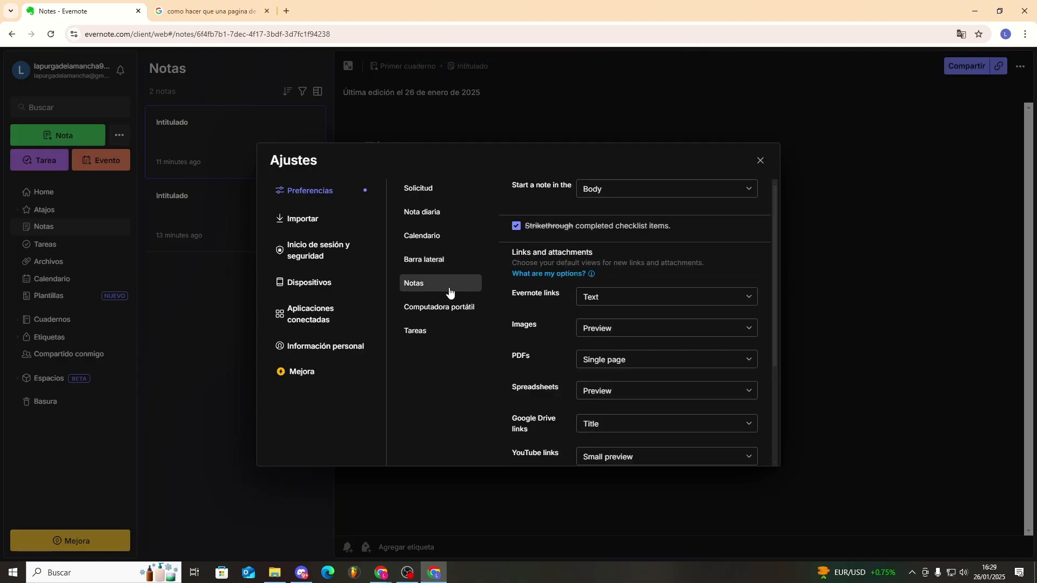
{"action": "left_click", "coordinate": [440, 331]}
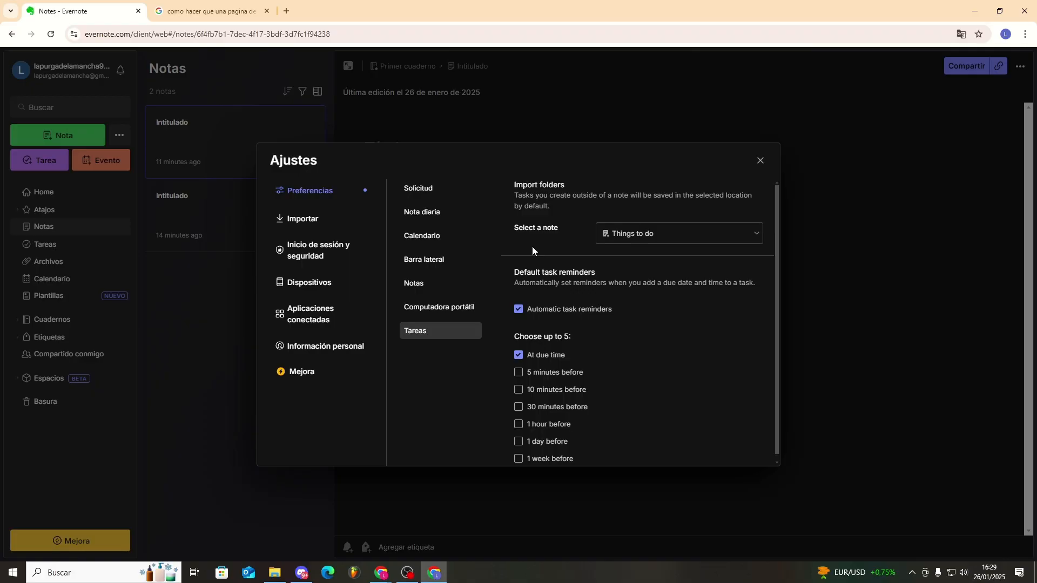
{"action": "left_click", "coordinate": [645, 240]}
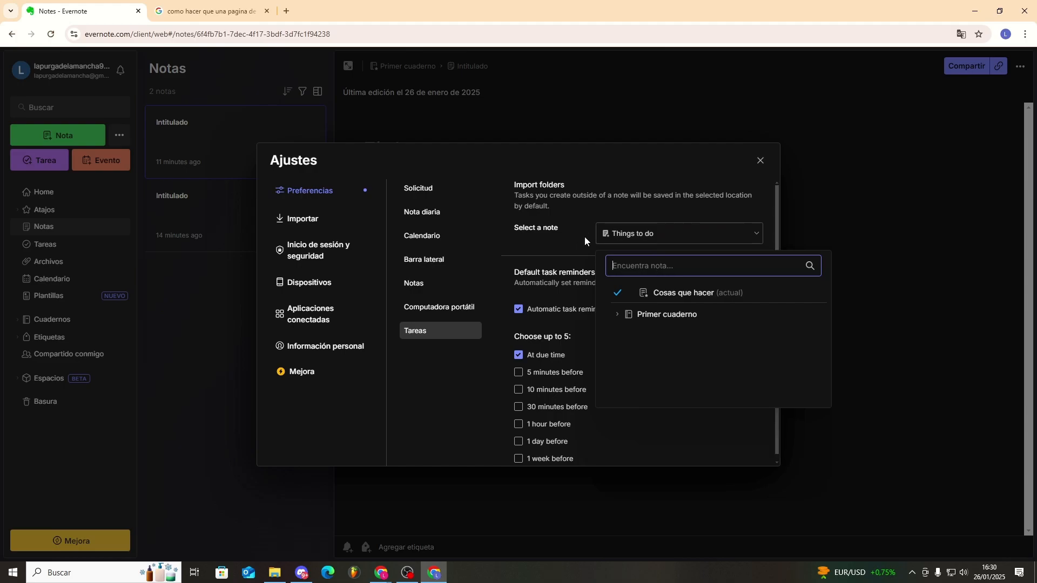
Review the import options and the login and security settings, viewing the security summary page and closing it.
{"action": "left_click", "coordinate": [329, 217]}
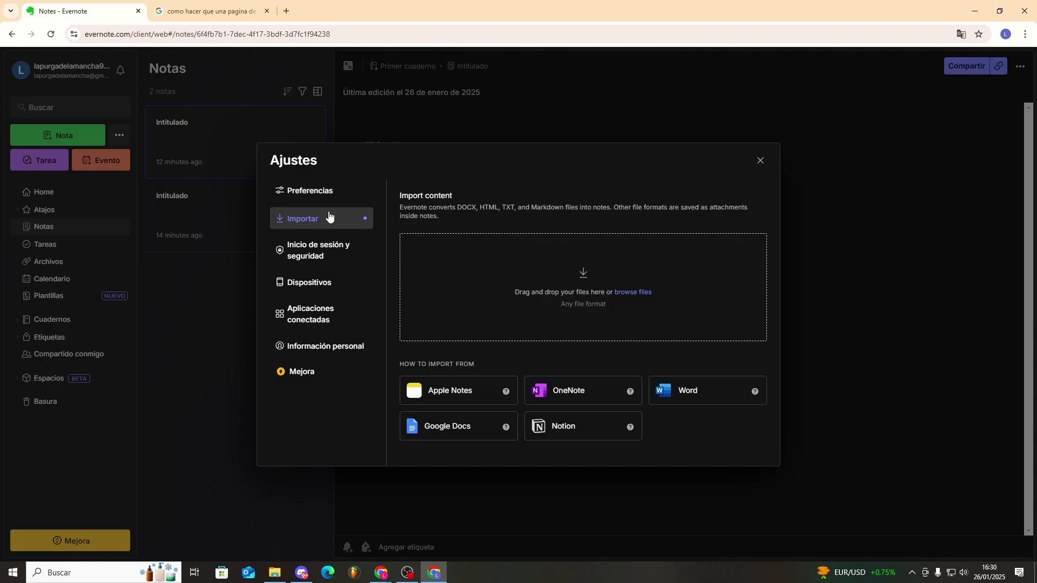
{"action": "left_click", "coordinate": [334, 251]}
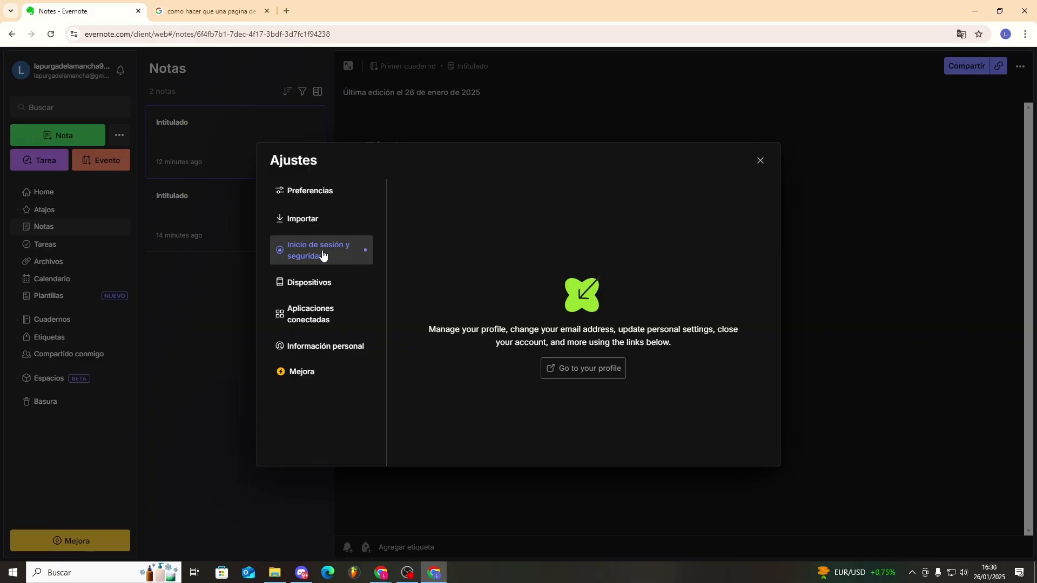
{"action": "left_click", "coordinate": [594, 370]}
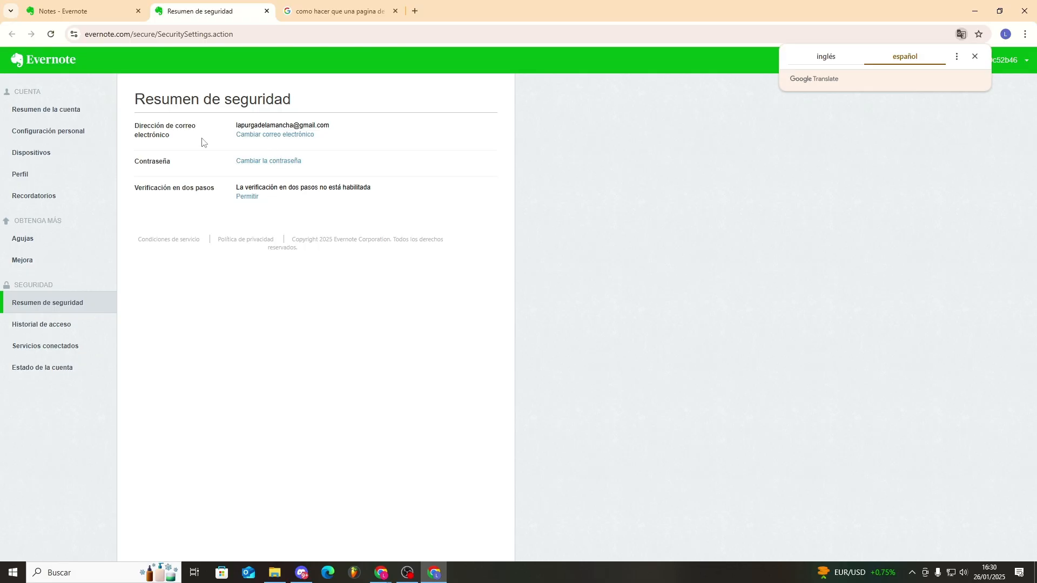
{"action": "key", "text": "ctrl+w"}
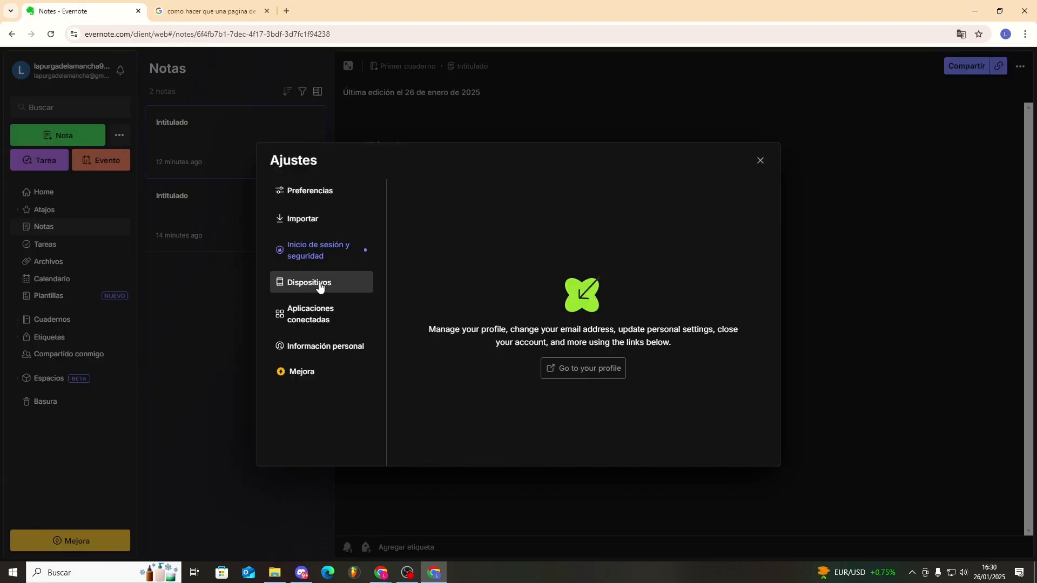
In the devices settings, mark Evernote Web for disconnection and clear the selection again.
{"action": "left_click", "coordinate": [320, 283]}
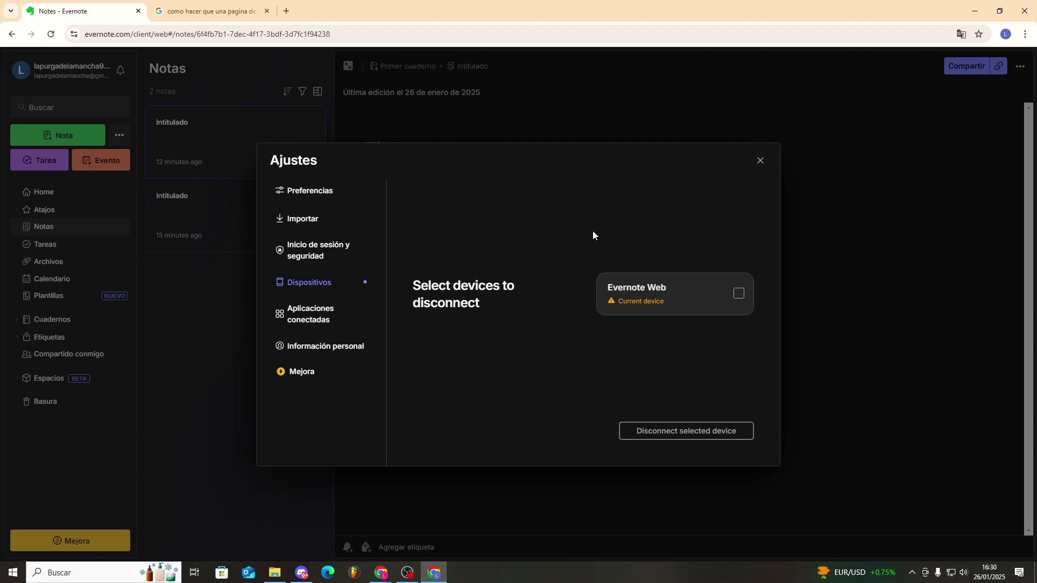
{"action": "left_click", "coordinate": [738, 294]}
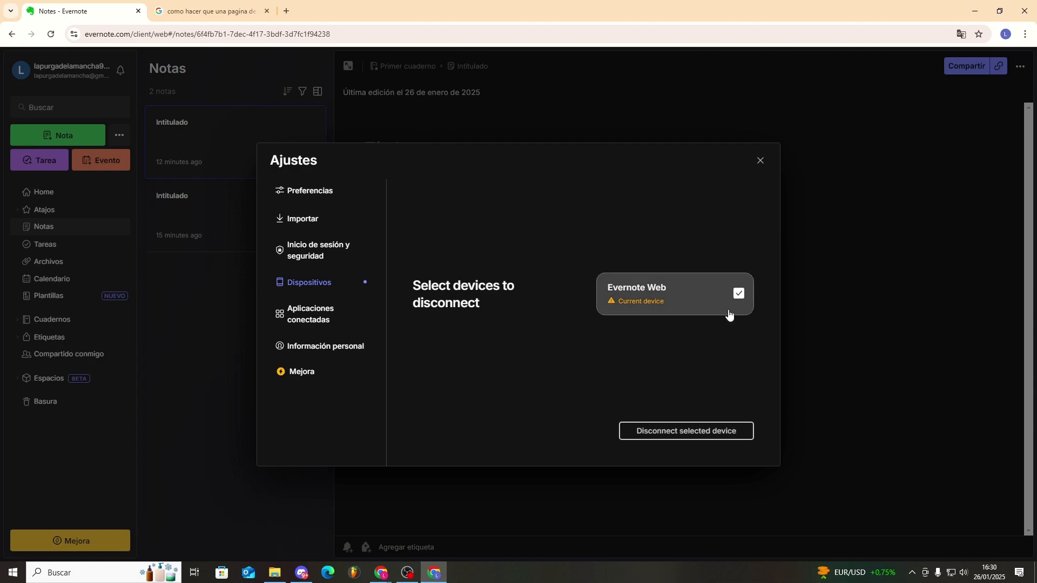
{"action": "left_click", "coordinate": [739, 292]}
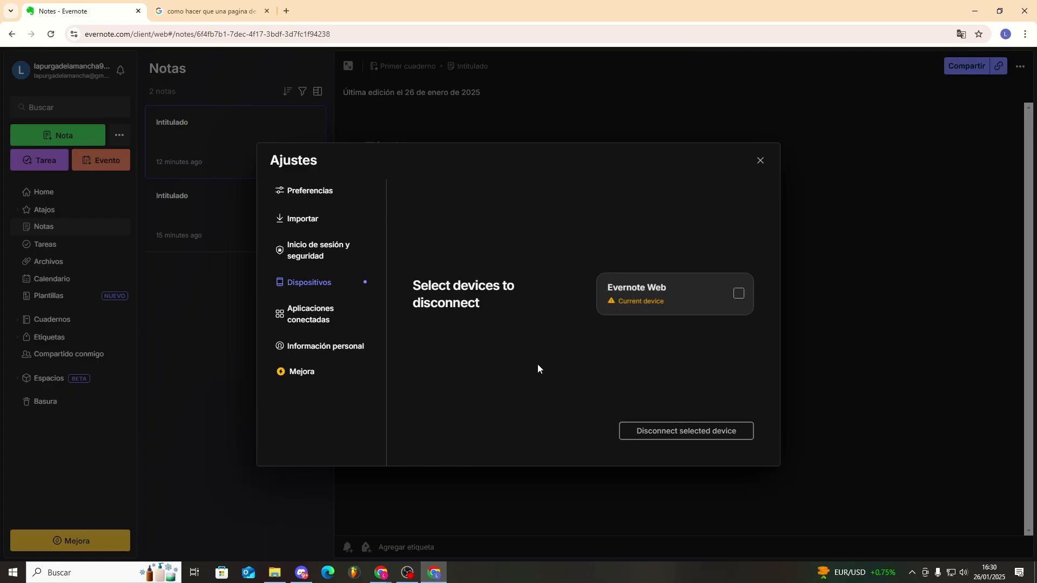
Review the connected services page, return to the settings and open the profile from the personal information section.
{"action": "left_click", "coordinate": [327, 323]}
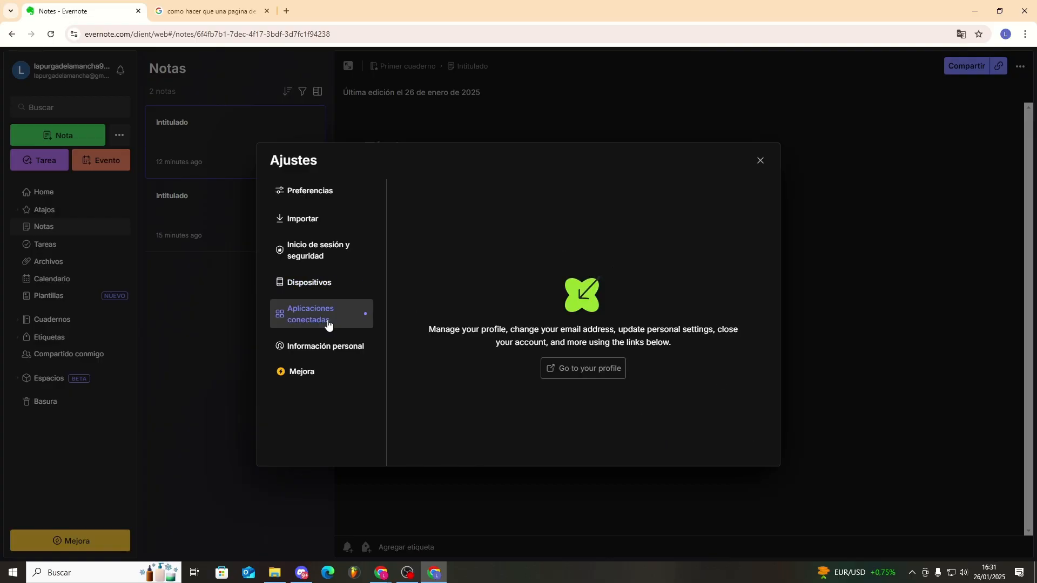
{"action": "left_click", "coordinate": [579, 374]}
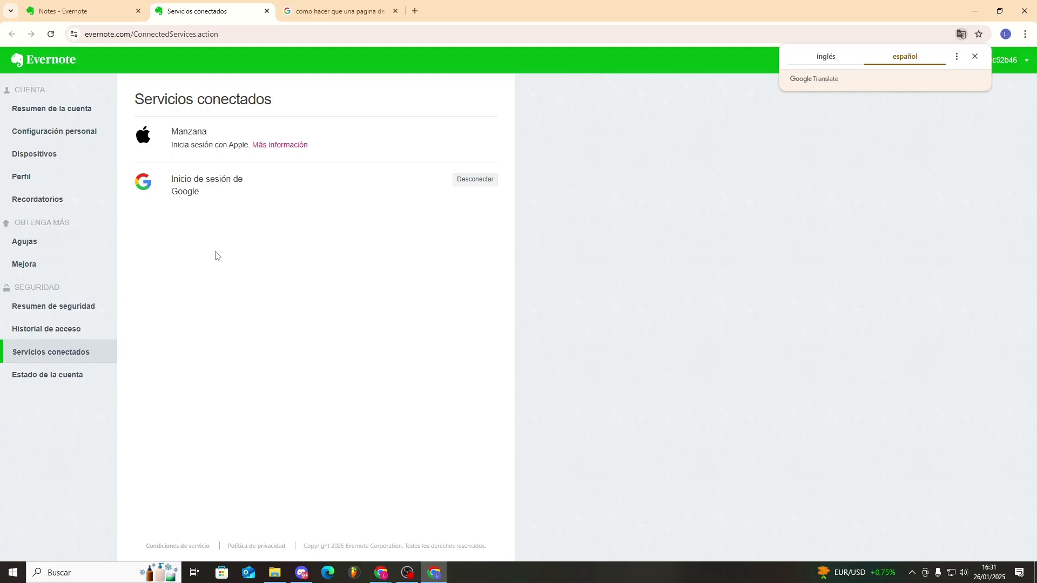
{"action": "left_click", "coordinate": [974, 56]}
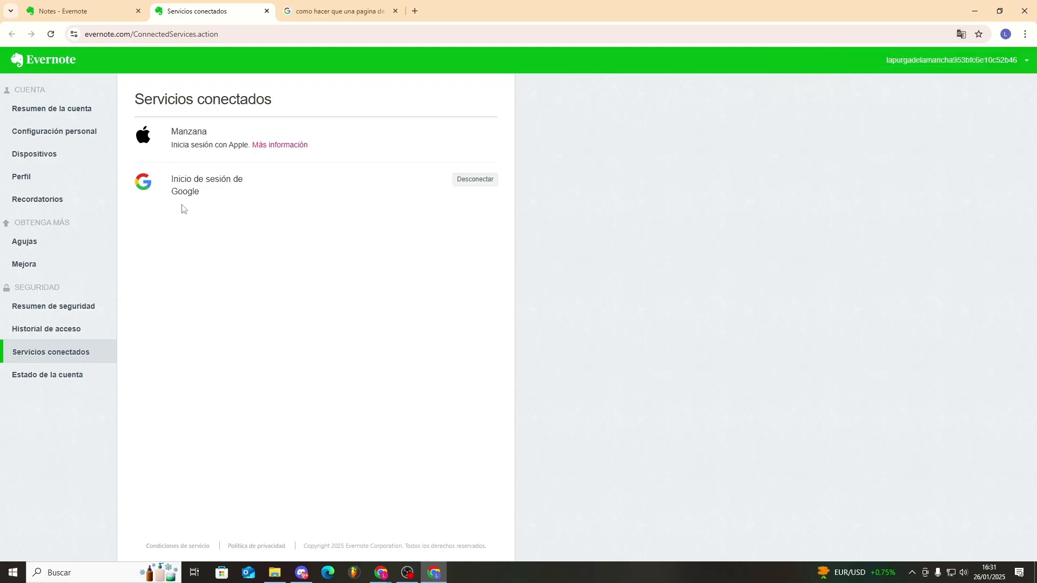
{"action": "key", "text": "ctrl+shift+Tab"}
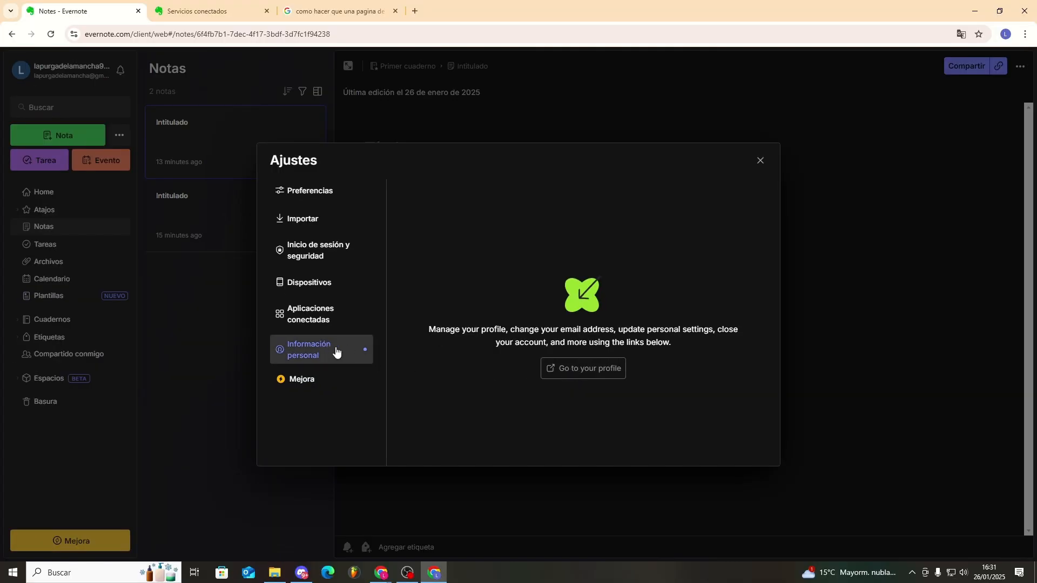
{"action": "left_click", "coordinate": [601, 373]}
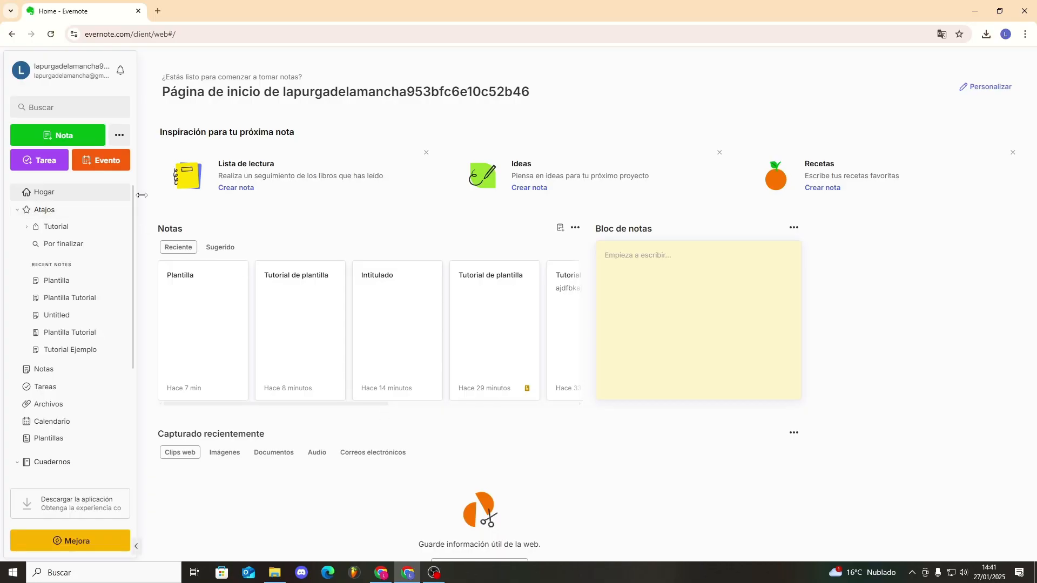
Start customizing the home page, add the Calendario widget and enlarge it to the largest widget size.
{"action": "left_click", "coordinate": [977, 95]}
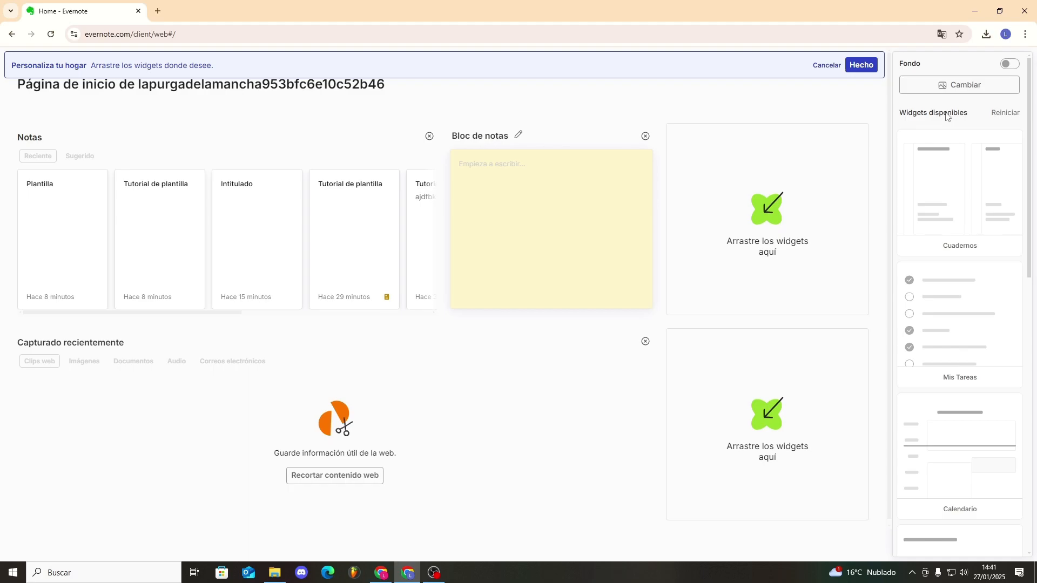
{"action": "scroll", "coordinate": [958, 338], "scroll_direction": "down", "scroll_amount": 10}
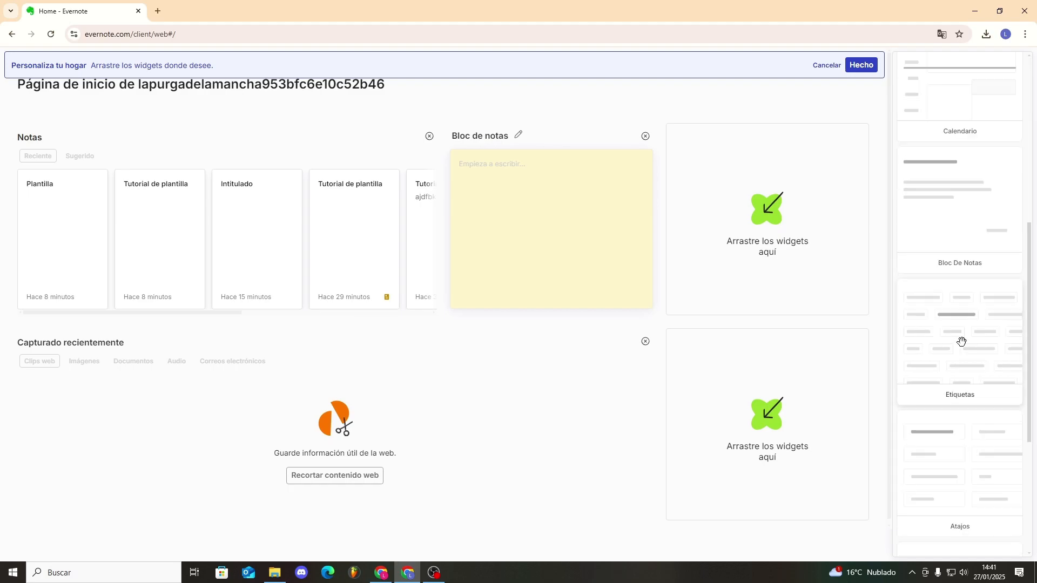
{"action": "scroll", "coordinate": [950, 302], "scroll_direction": "up", "scroll_amount": 10}
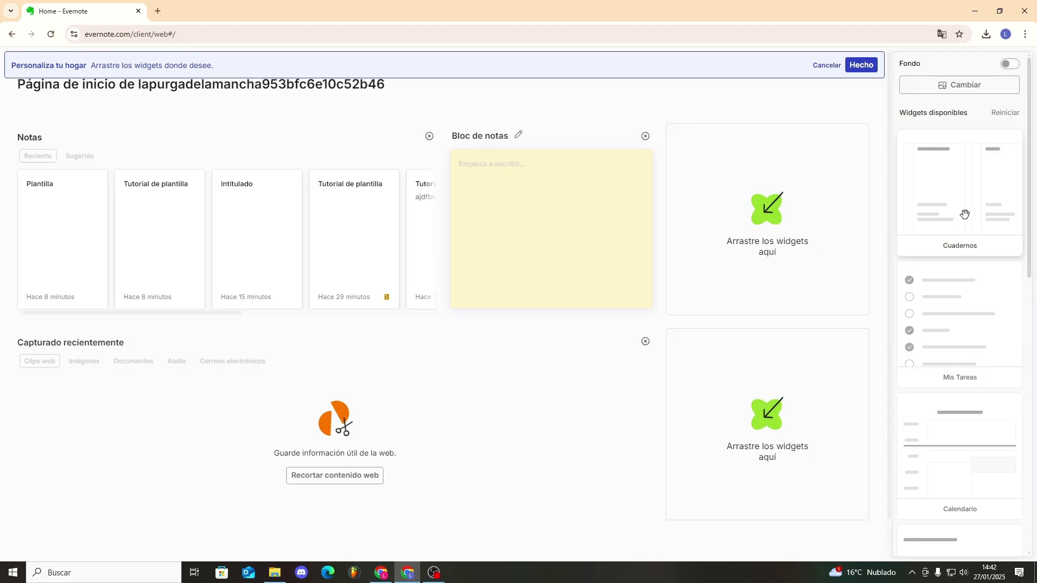
{"action": "scroll", "coordinate": [957, 378], "scroll_direction": "down", "scroll_amount": 3}
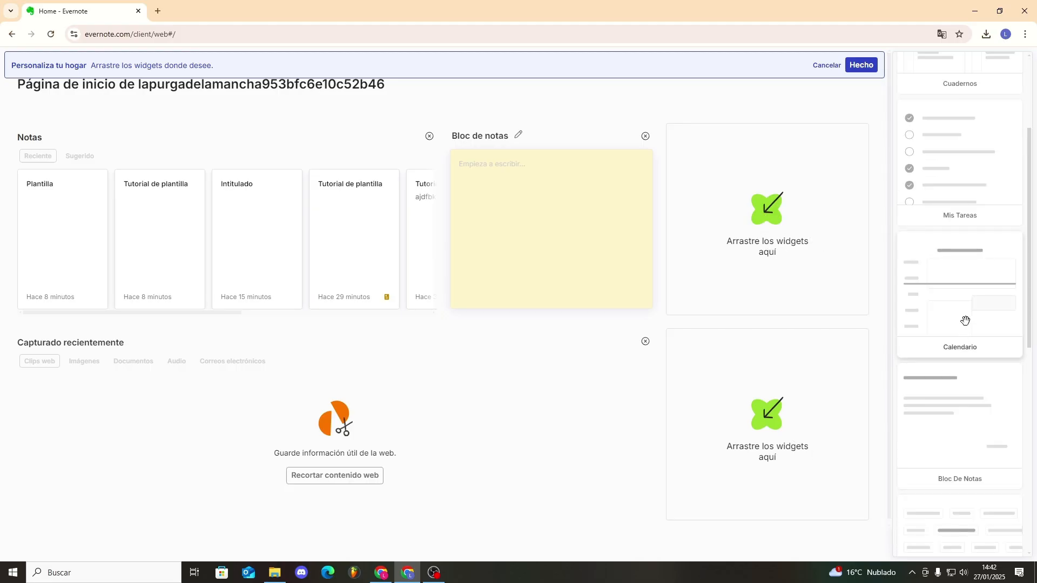
{"action": "left_click_drag", "start_coordinate": [970, 310], "coordinate": [767, 249]}
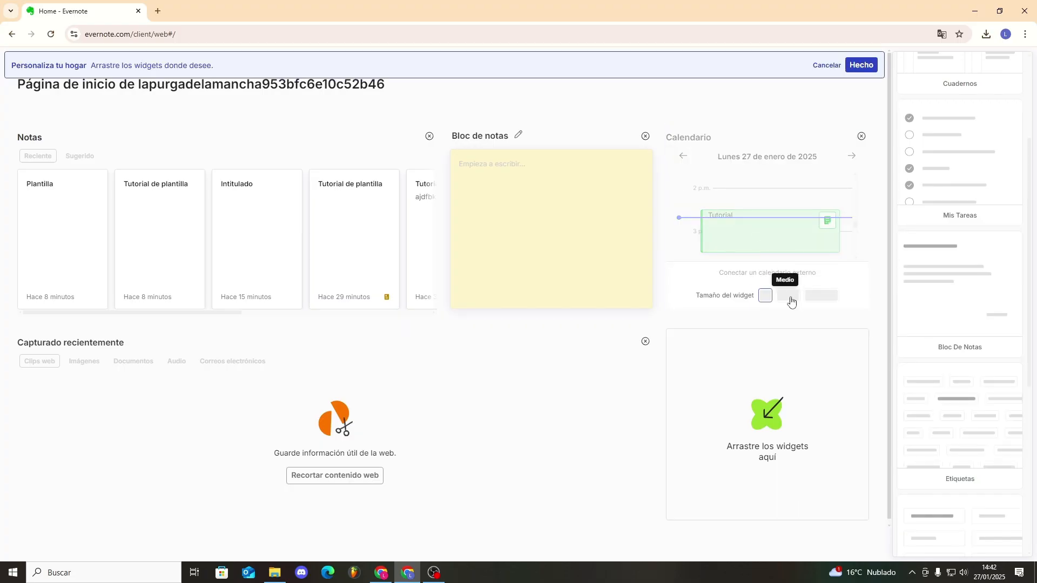
{"action": "left_click", "coordinate": [789, 297]}
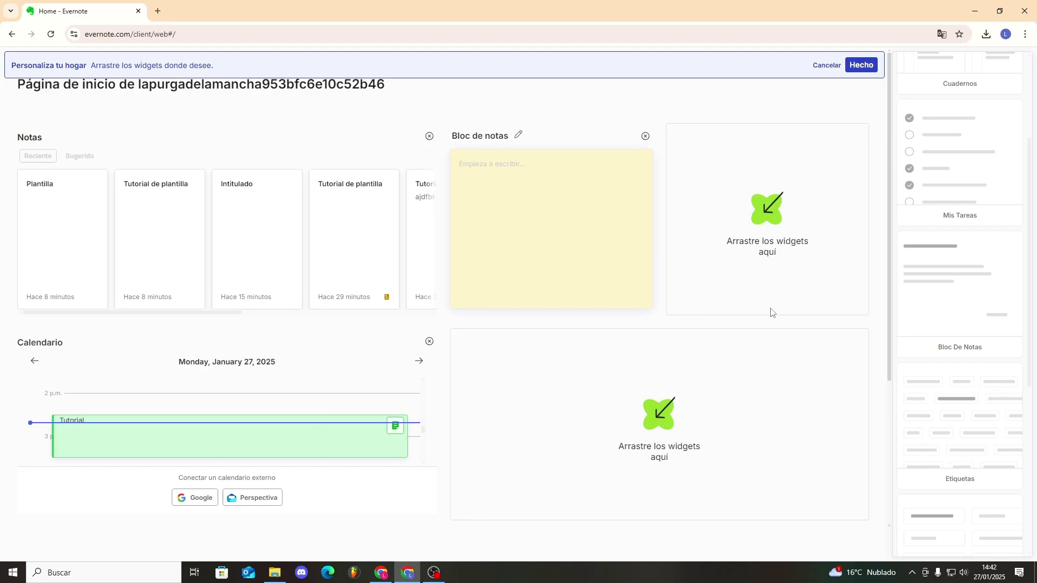
{"action": "left_click", "coordinate": [281, 500]}
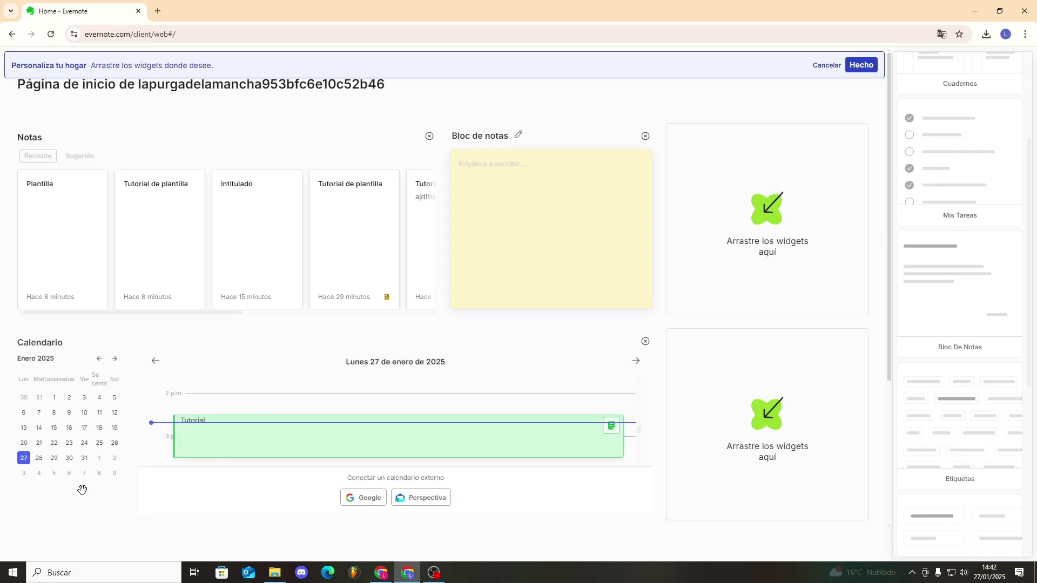
{"action": "scroll", "coordinate": [472, 444], "scroll_direction": "down", "scroll_amount": 1}
{"action": "scroll", "coordinate": [469, 432], "scroll_direction": "up", "scroll_amount": 1}
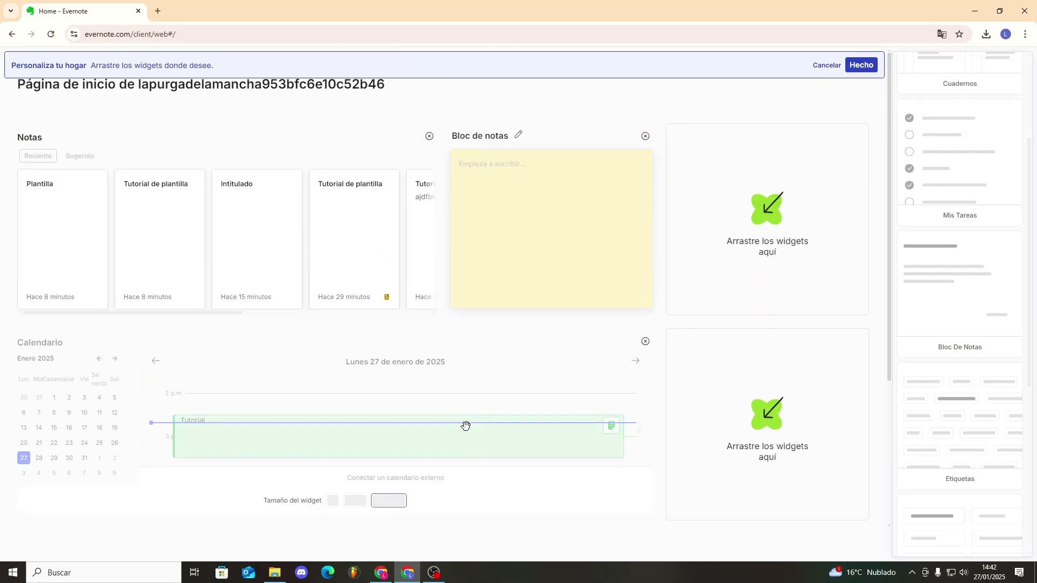
{"action": "scroll", "coordinate": [475, 430], "scroll_direction": "down", "scroll_amount": 4}
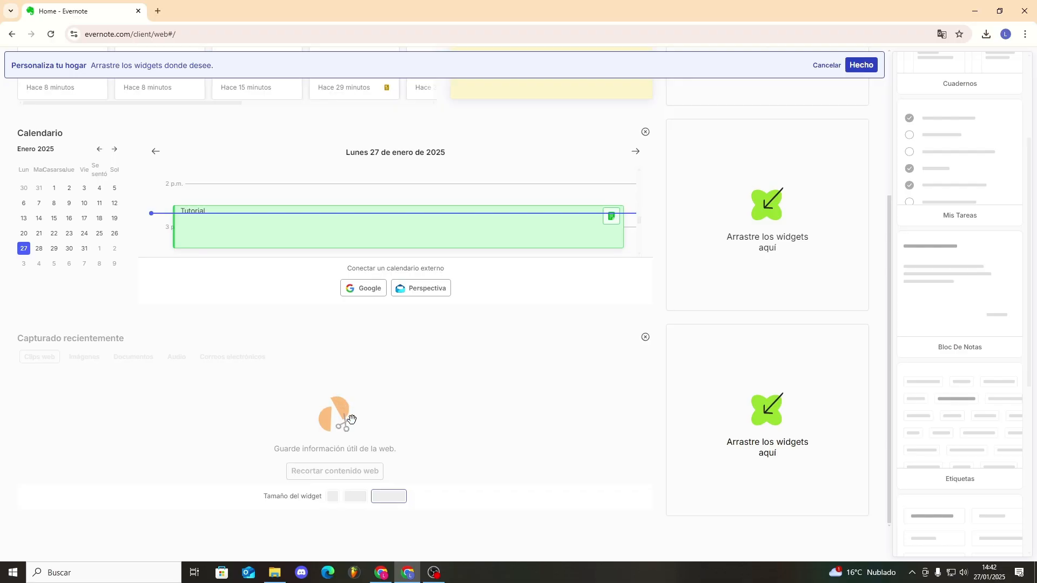
{"action": "scroll", "coordinate": [357, 402], "scroll_direction": "up", "scroll_amount": 4}
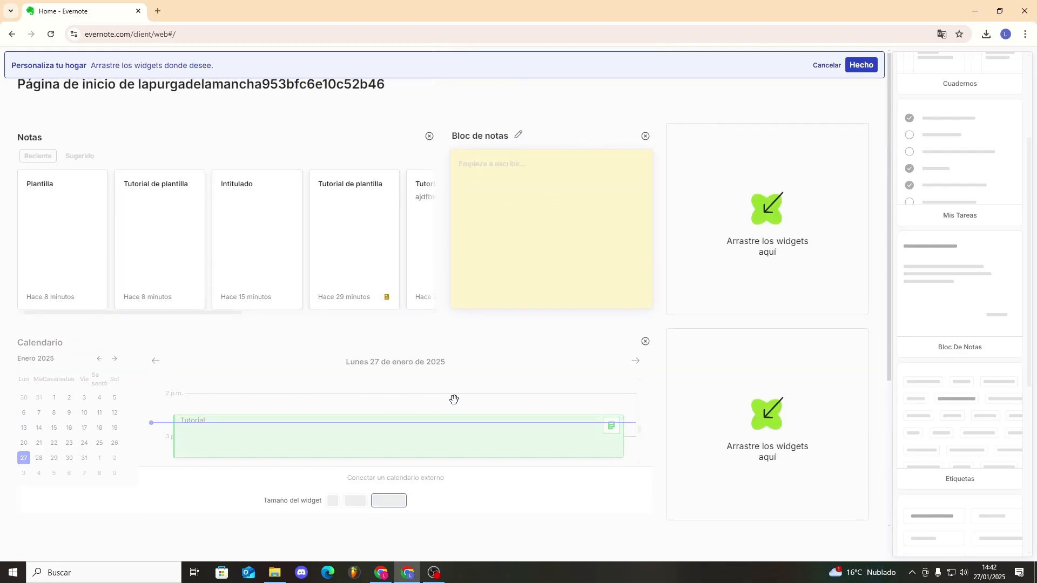
Turn on the home page background, look through the background images and the own-image upload, and switch the background off again.
{"action": "scroll", "coordinate": [931, 316], "scroll_direction": "up", "scroll_amount": 3}
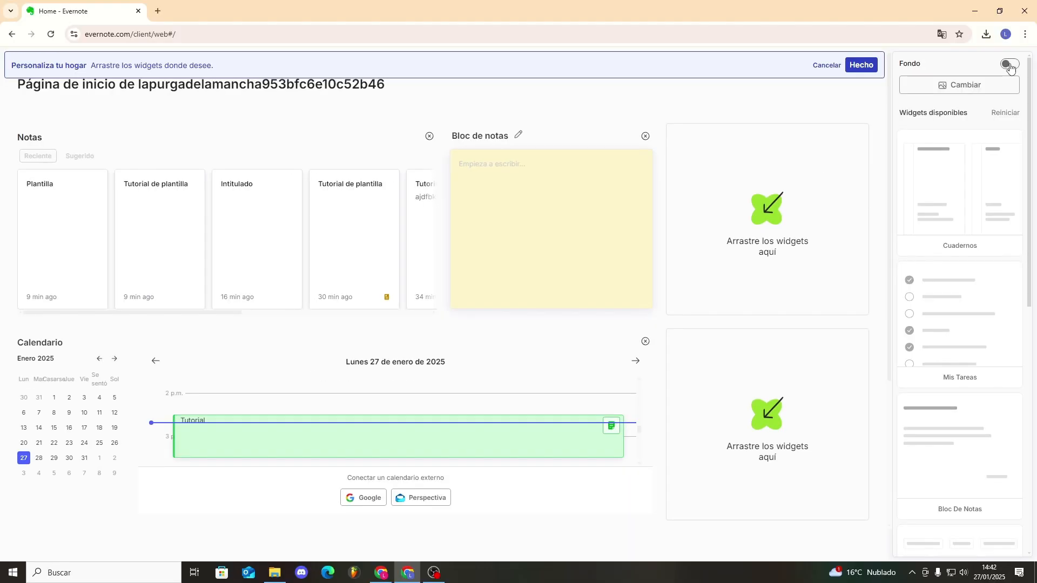
{"action": "left_click", "coordinate": [1009, 65]}
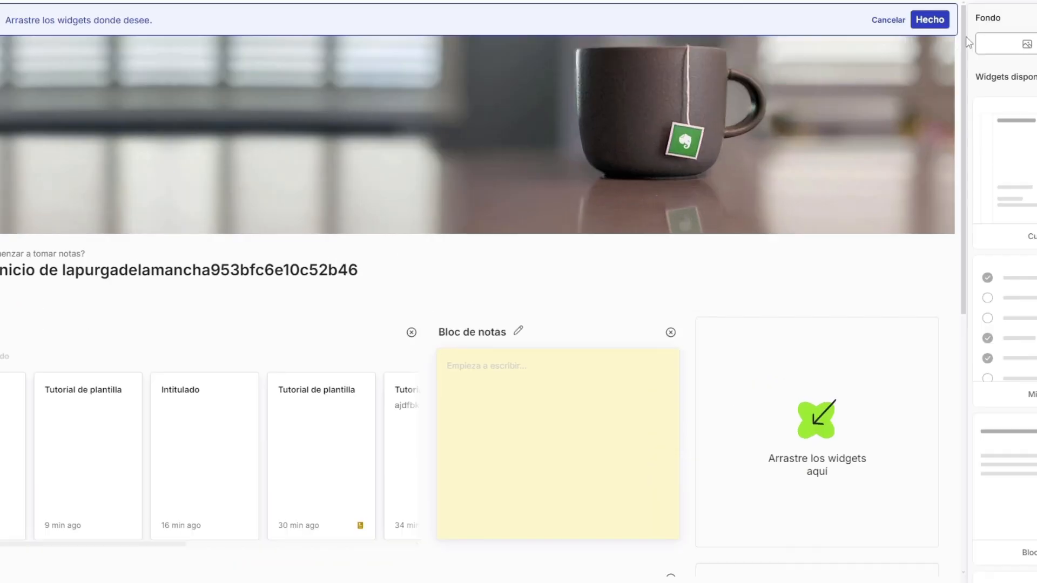
{"action": "left_click", "coordinate": [945, 85]}
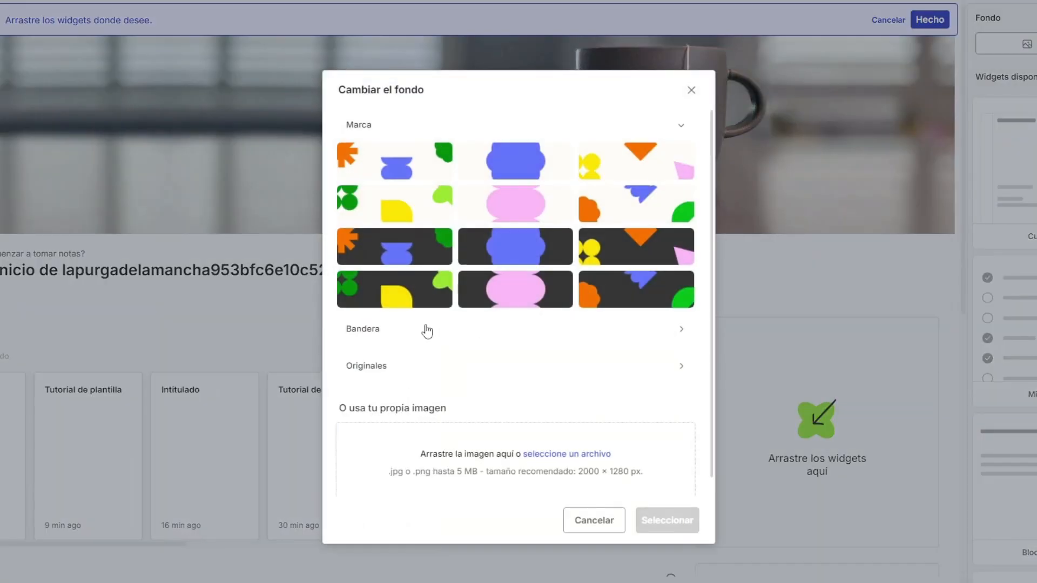
{"action": "scroll", "coordinate": [427, 350], "scroll_direction": "down", "scroll_amount": 1}
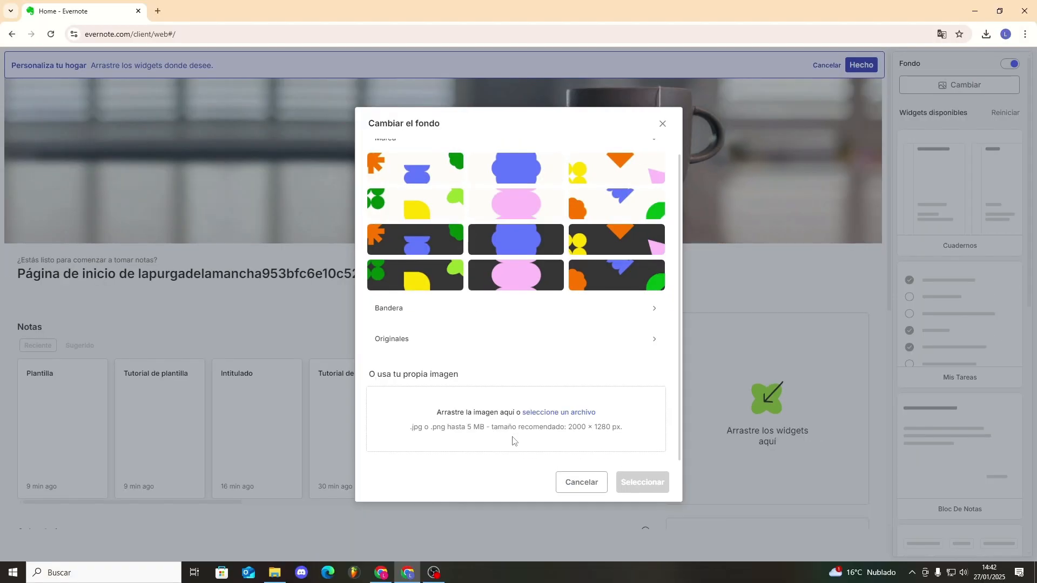
{"action": "left_click", "coordinate": [568, 417]}
{"action": "left_click", "coordinate": [506, 9]}
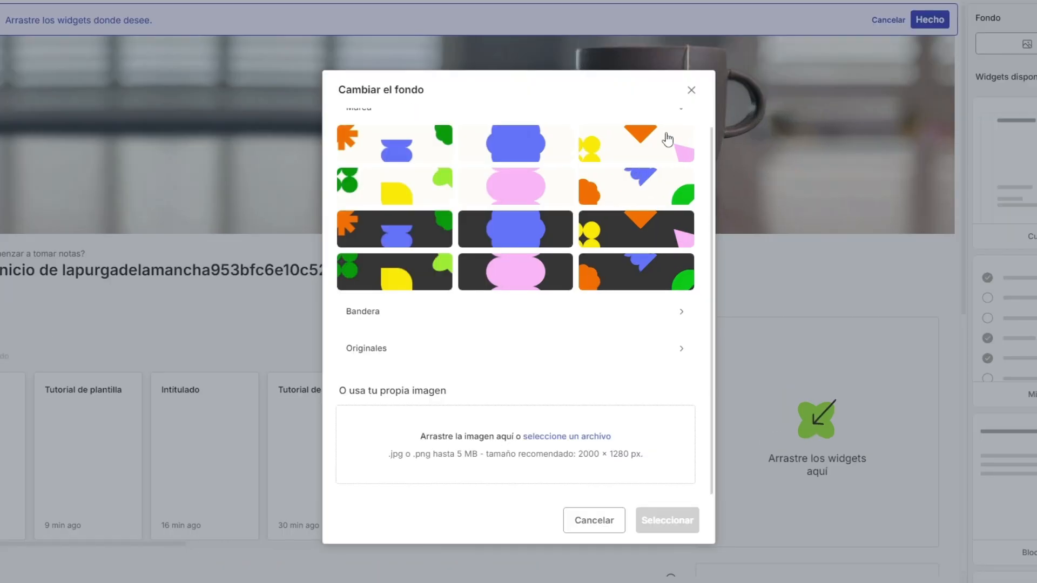
{"action": "left_click", "coordinate": [690, 91]}
{"action": "left_click", "coordinate": [1012, 64]}
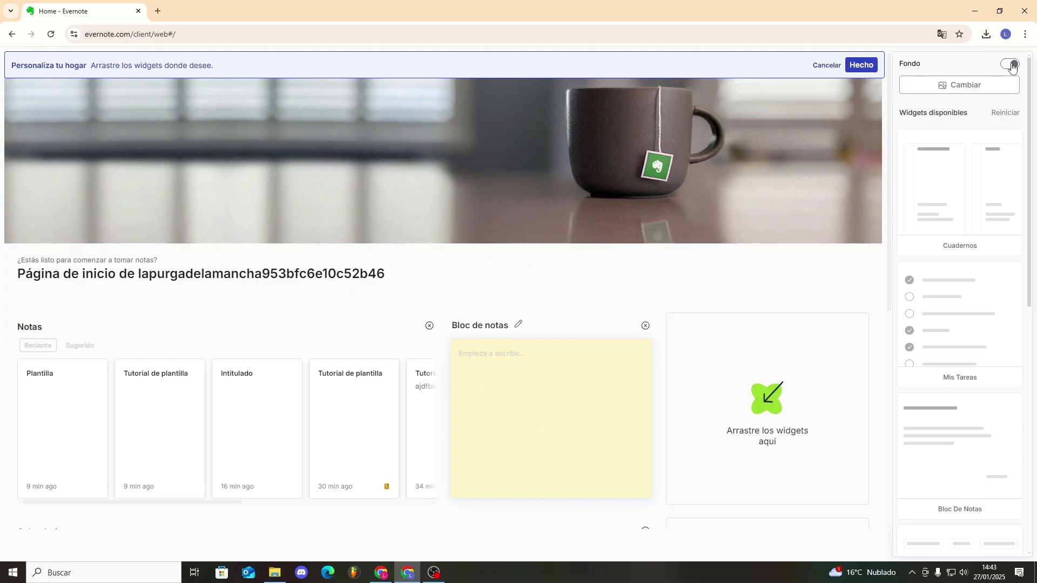
Remove the Bloc de notas widget, add it back beside Notas and save the home page layout.
{"action": "scroll", "coordinate": [689, 303], "scroll_direction": "down", "scroll_amount": 4}
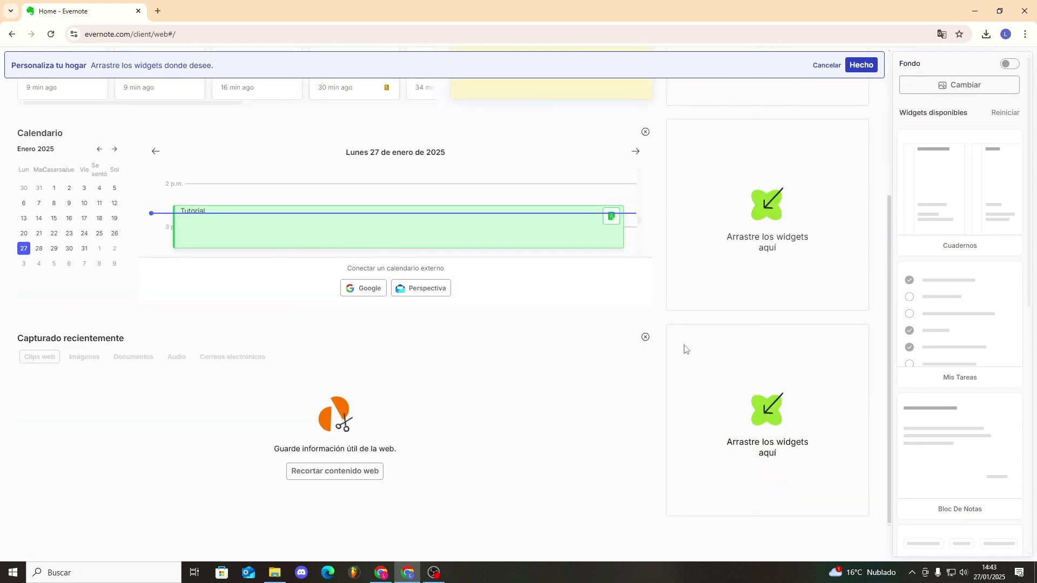
{"action": "left_click", "coordinate": [645, 337]}
{"action": "mouse_move", "coordinate": [549, 297]}
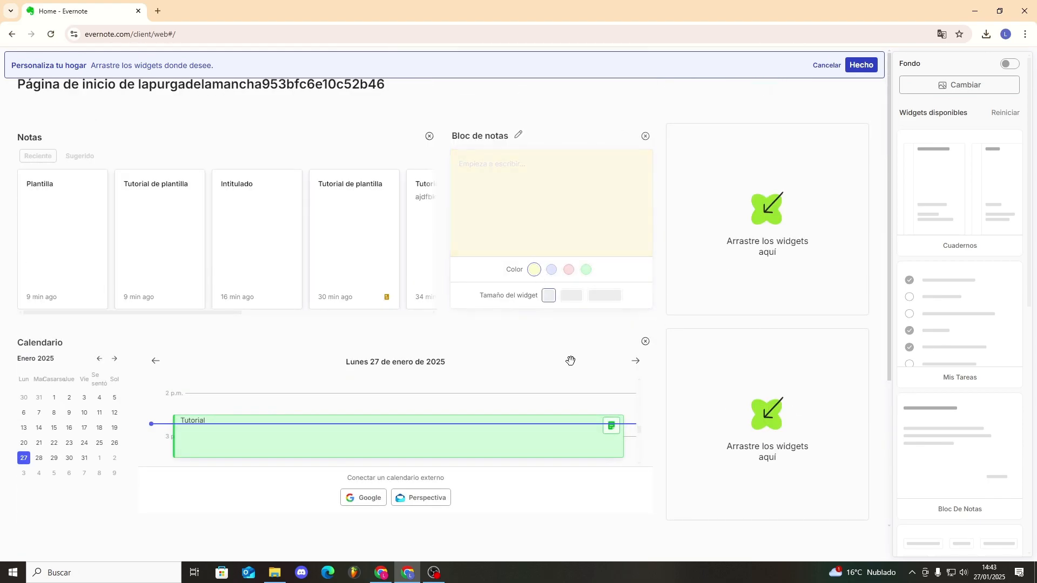
{"action": "scroll", "coordinate": [593, 474], "scroll_direction": "down", "scroll_amount": 1}
{"action": "scroll", "coordinate": [502, 236], "scroll_direction": "up", "scroll_amount": 1}
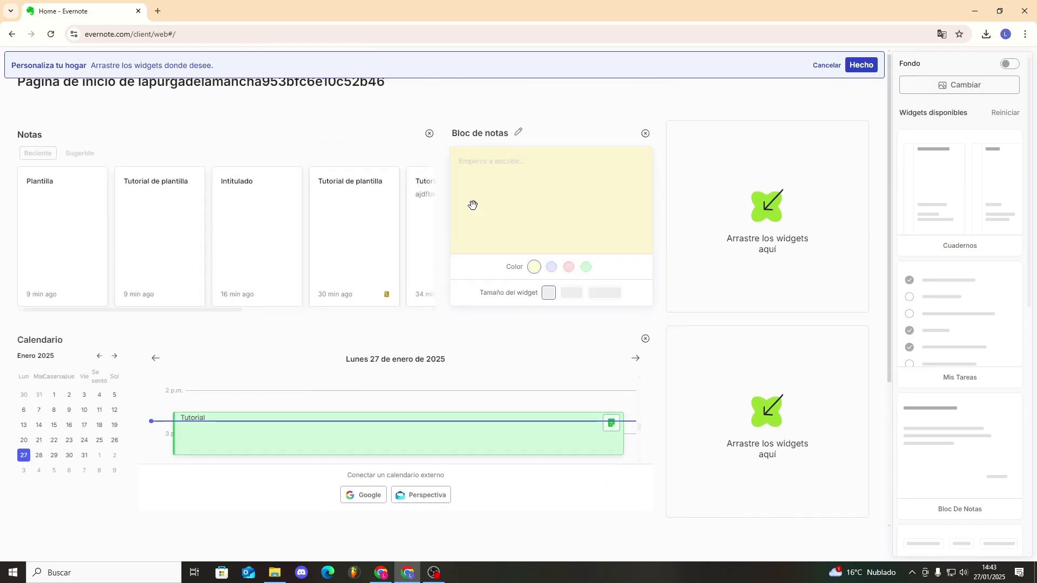
{"action": "left_click", "coordinate": [645, 137]}
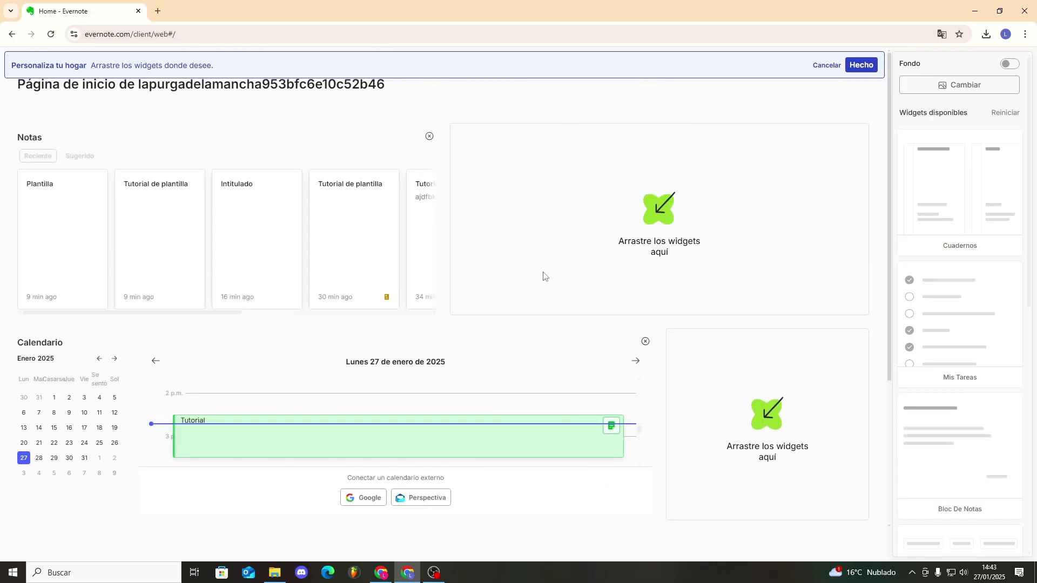
{"action": "mouse_move", "coordinate": [469, 365]}
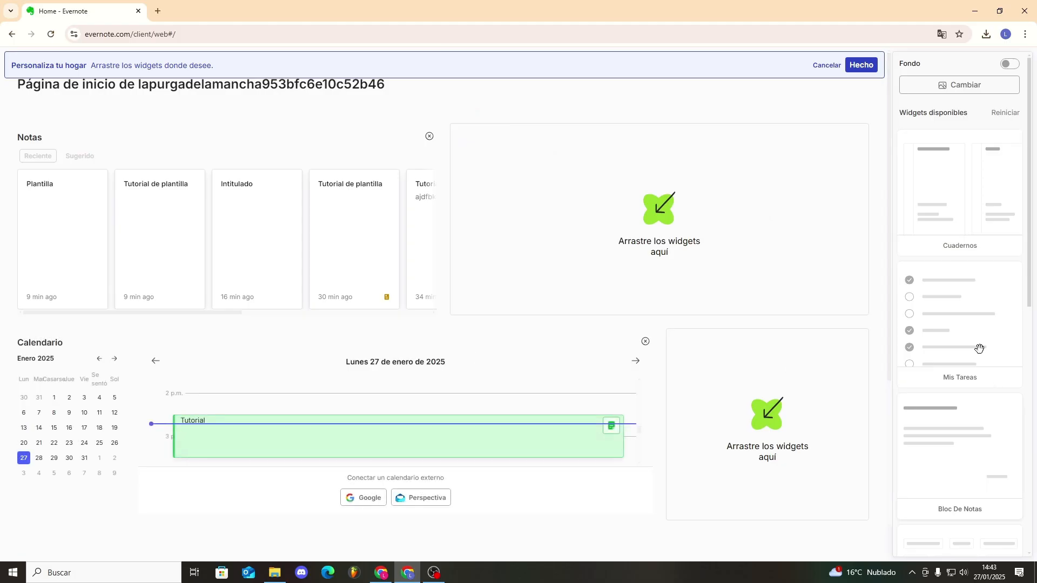
{"action": "left_click_drag", "start_coordinate": [960, 467], "coordinate": [657, 243]}
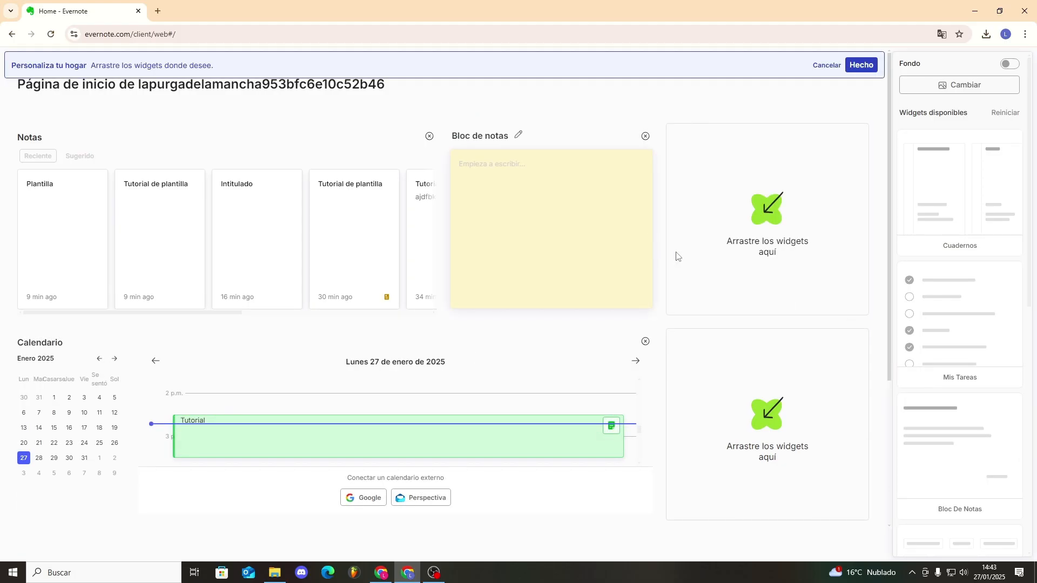
{"action": "left_click", "coordinate": [860, 65]}
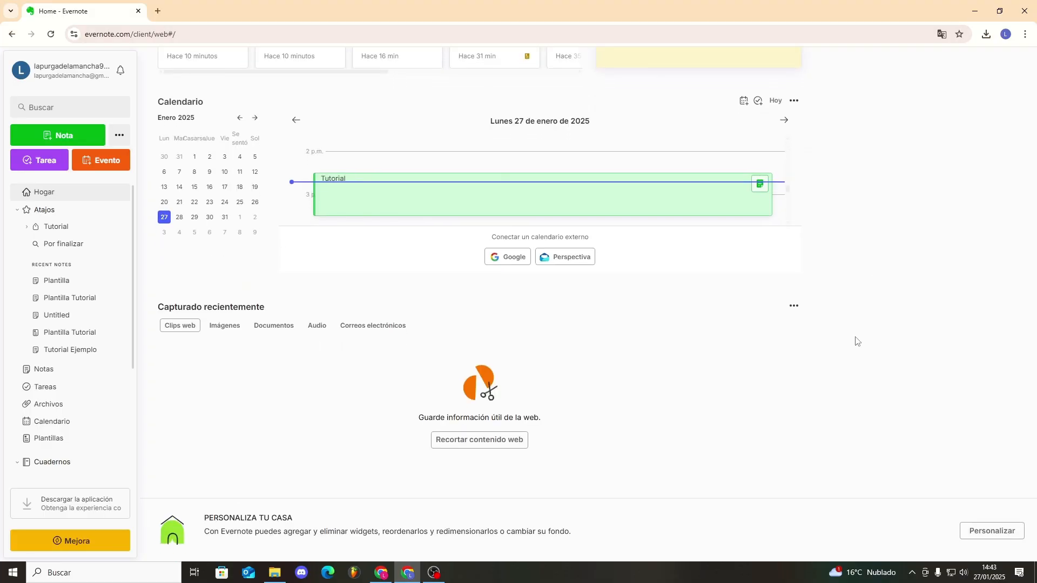
Reopen the home page customization and reset the widgets to their default layout.
{"action": "left_click", "coordinate": [995, 96]}
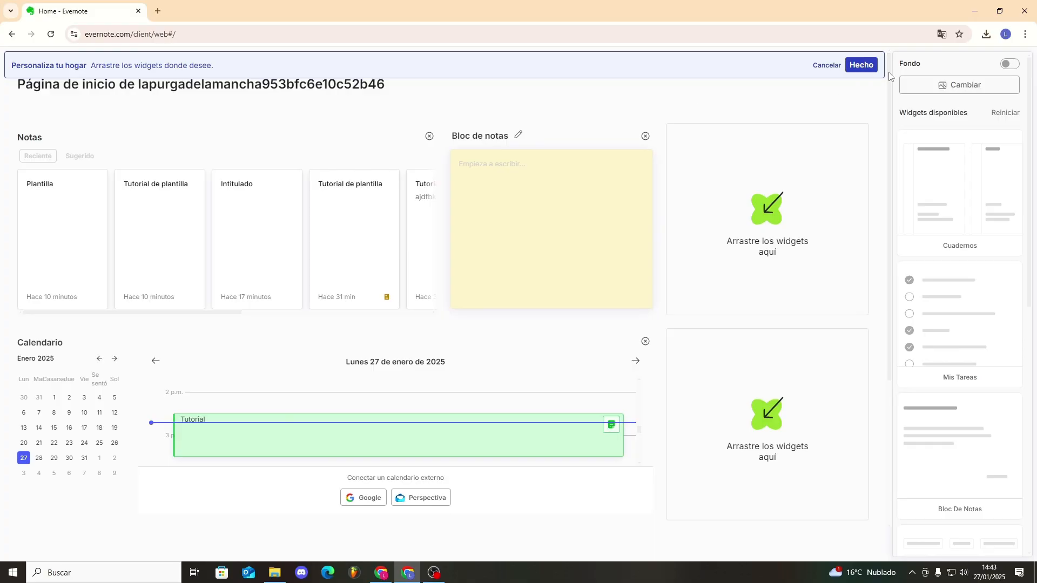
{"action": "left_click", "coordinate": [863, 67]}
{"action": "left_click", "coordinate": [970, 89]}
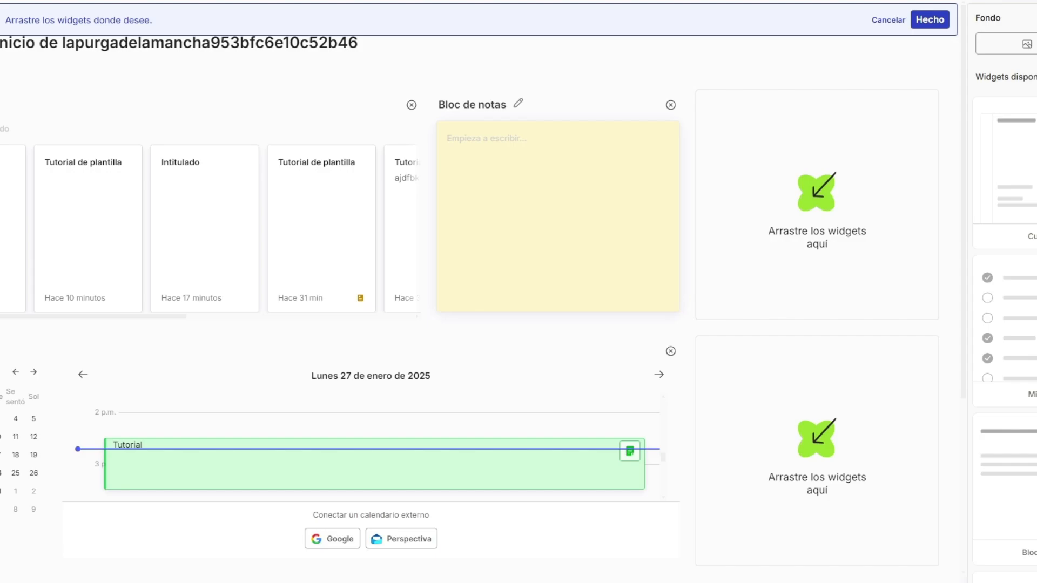
{"action": "left_click", "coordinate": [1034, 76]}
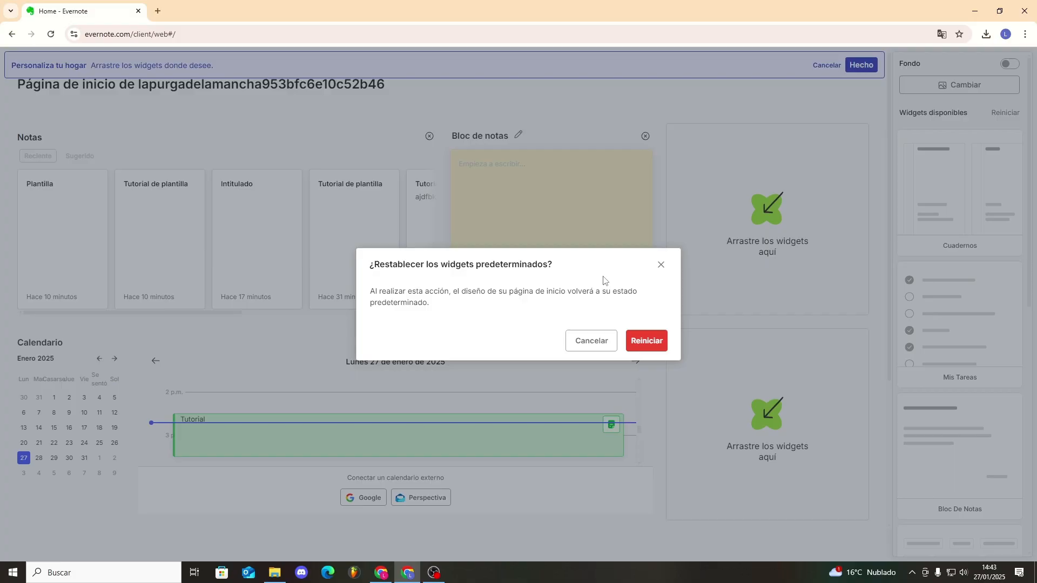
{"action": "left_click", "coordinate": [644, 339]}
{"action": "scroll", "coordinate": [820, 327], "scroll_direction": "down", "scroll_amount": 2}
{"action": "scroll", "coordinate": [854, 340], "scroll_direction": "up", "scroll_amount": 2}
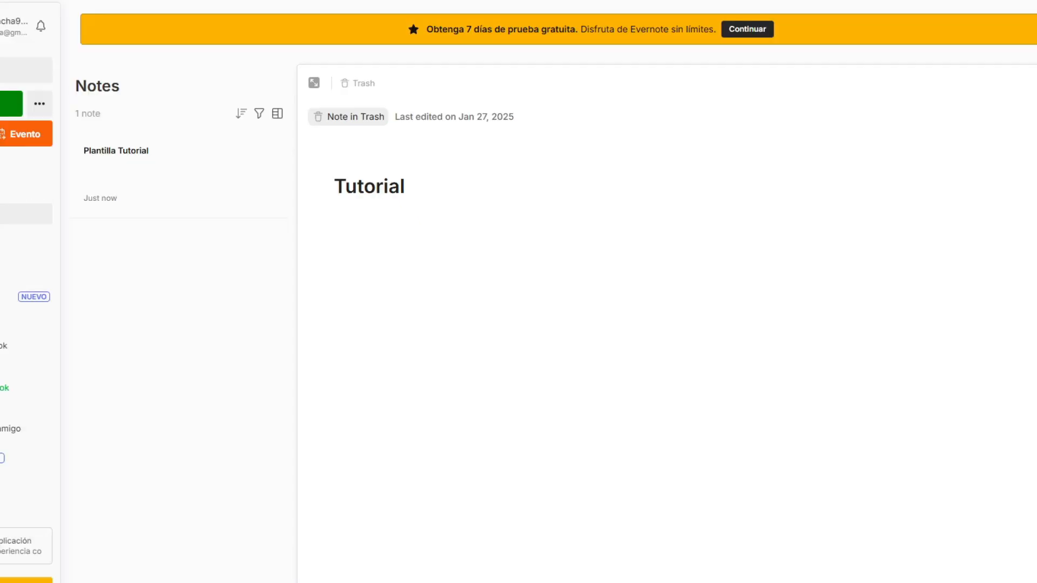
Create a new note, view the other item types that can be created, and check the saved templates for the note.
{"action": "left_click", "coordinate": [64, 135]}
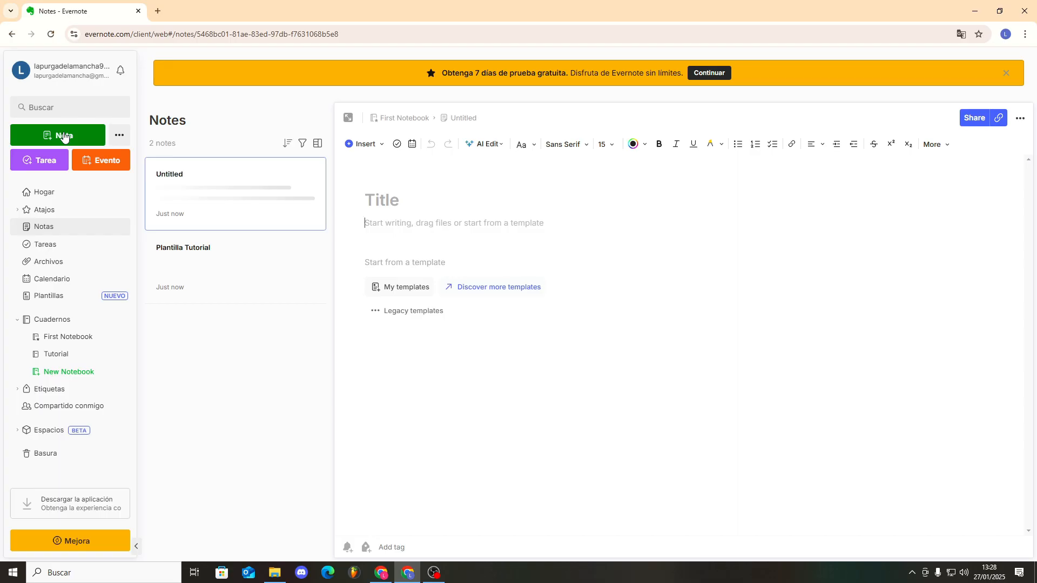
{"action": "left_click", "coordinate": [120, 135]}
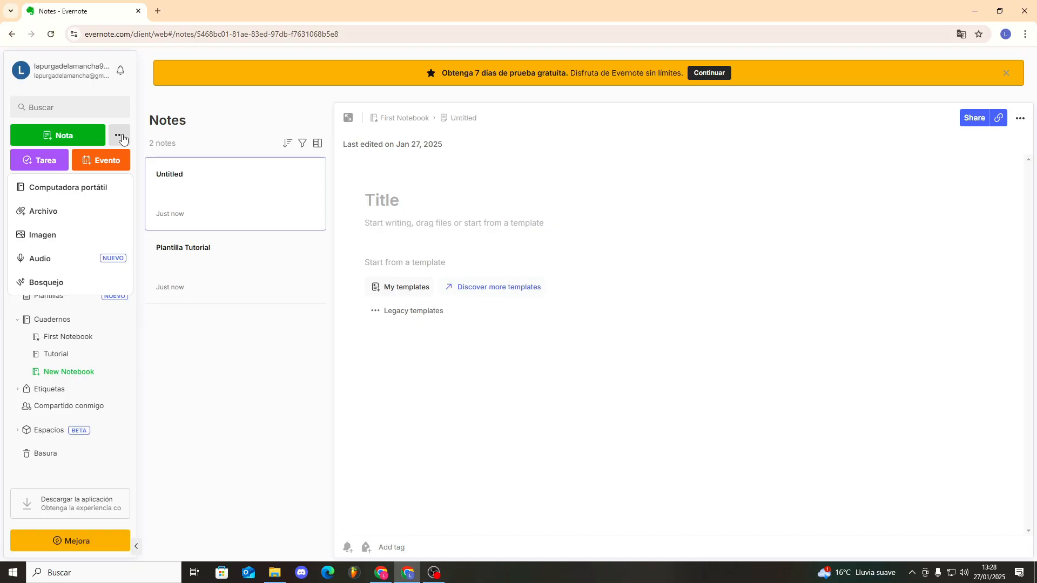
{"action": "left_click", "coordinate": [404, 288]}
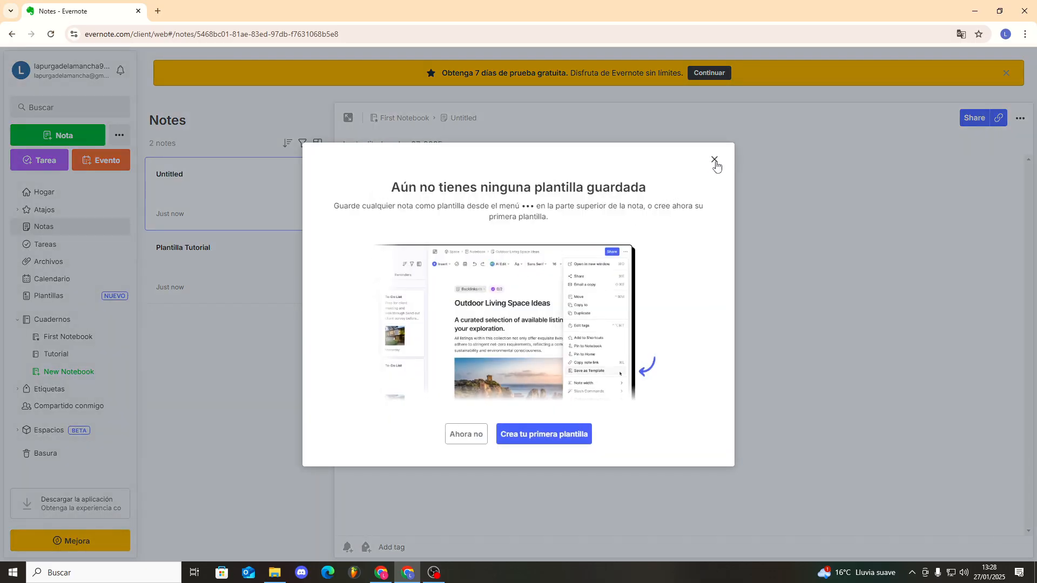
{"action": "left_click", "coordinate": [714, 161]}
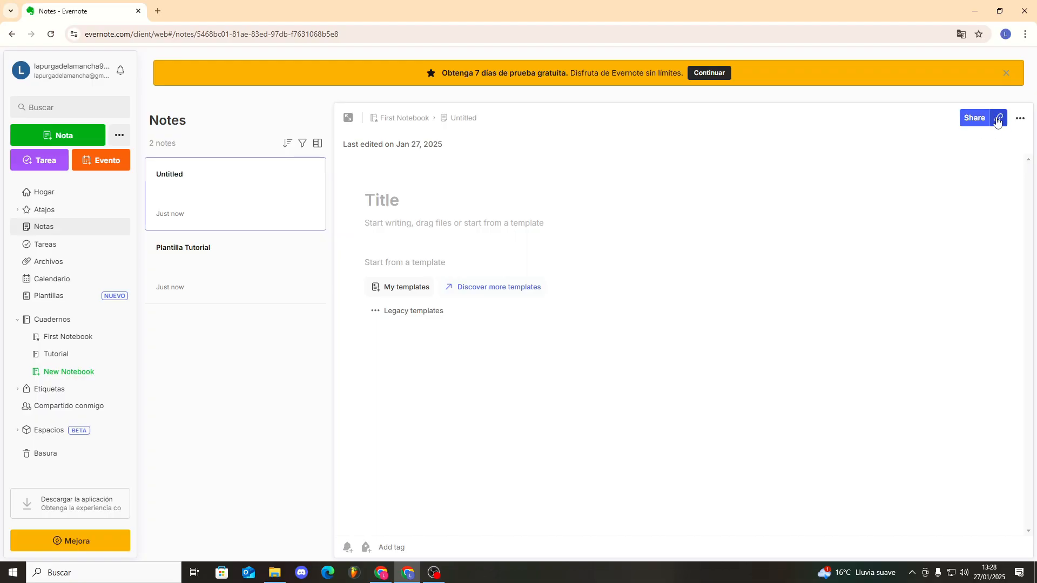
Title the note "Tutorial Ejemplo" and enter the sample text "ajdfbkajshfkjsdf" in its body.
{"action": "left_click", "coordinate": [419, 203]}
{"action": "type", "text": "Tutorial Ejemeplo"}
{"action": "left_click", "coordinate": [476, 203]}
{"action": "key", "text": "BackSpace"}
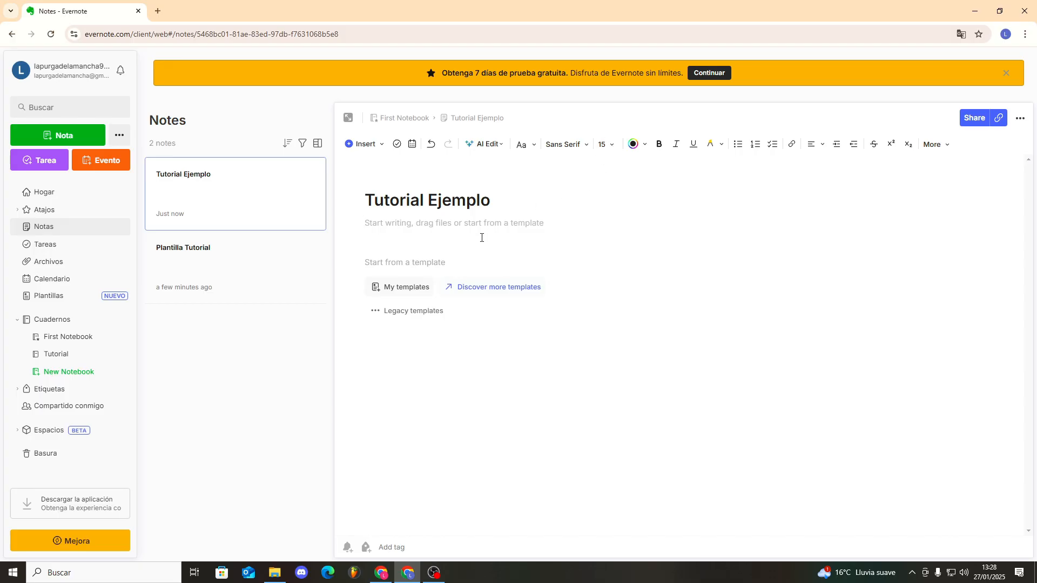
{"action": "type", "text": "ajdfbkajshfkjsdf"}
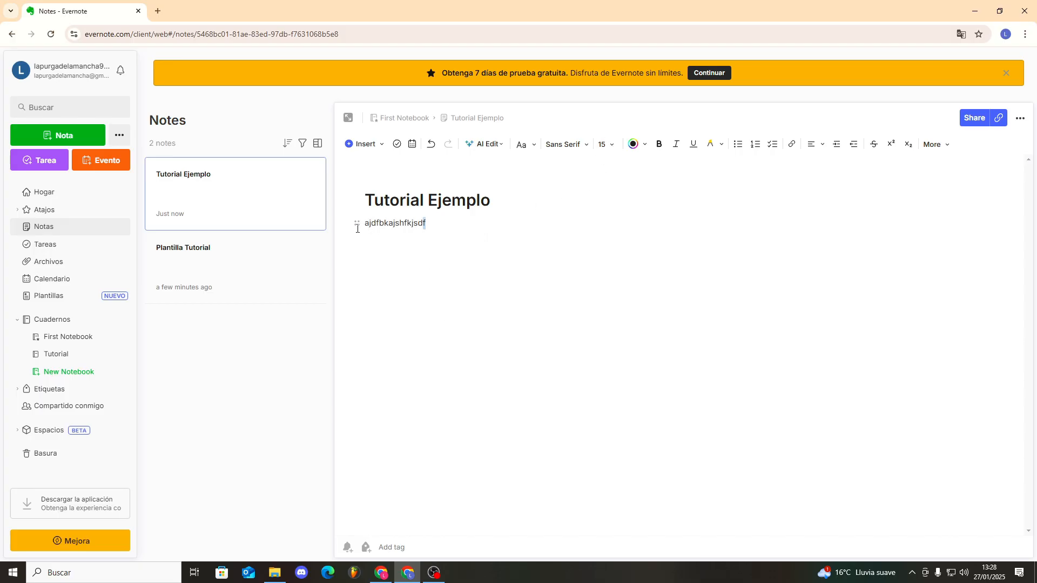
Set the font size of the sample text in the note body to 20.
{"action": "left_click_drag", "start_coordinate": [361, 223], "coordinate": [429, 224]}
{"action": "left_click", "coordinate": [610, 144]}
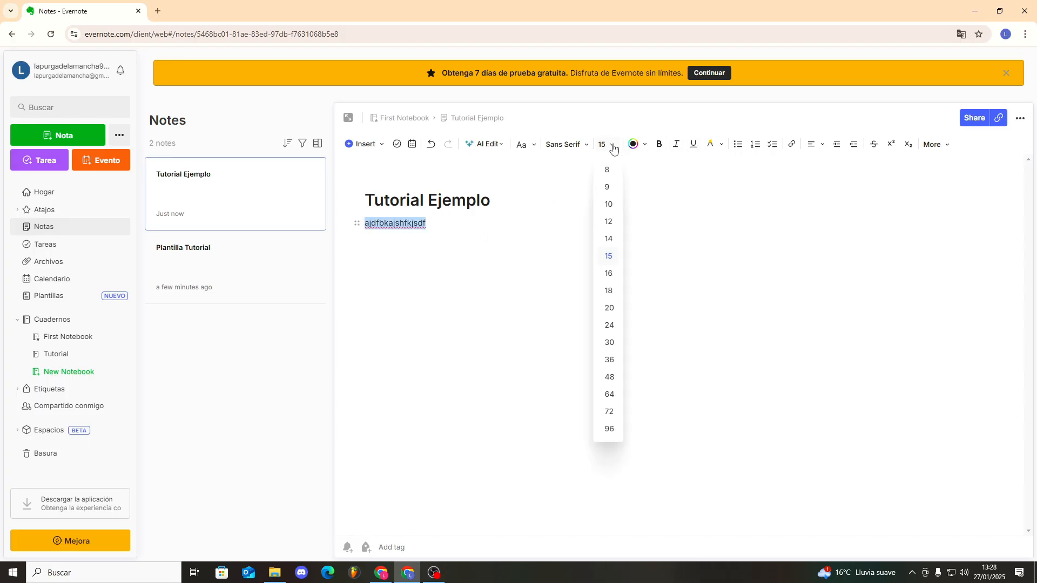
{"action": "left_click", "coordinate": [608, 309]}
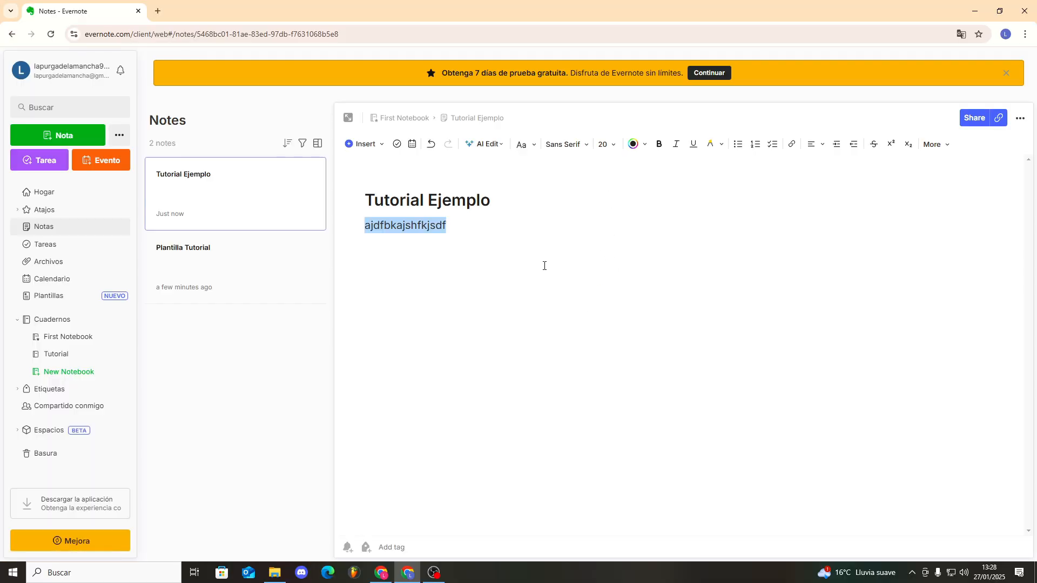
Move the "Tutorial Ejemplo" note to the Tutorial notebook and check the contents of both notebooks.
{"action": "left_click", "coordinate": [497, 237]}
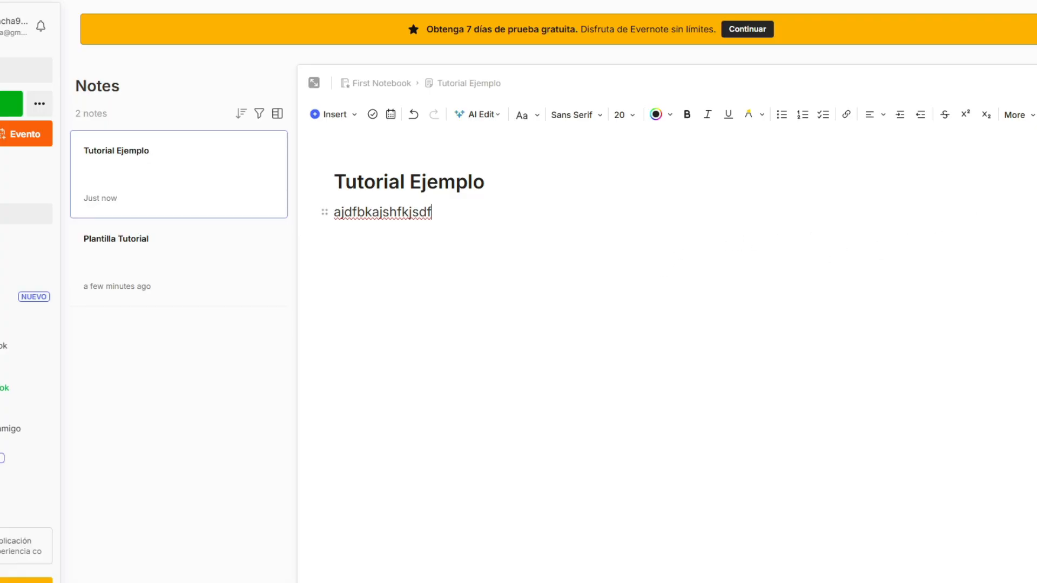
{"action": "left_click", "coordinate": [1021, 118]}
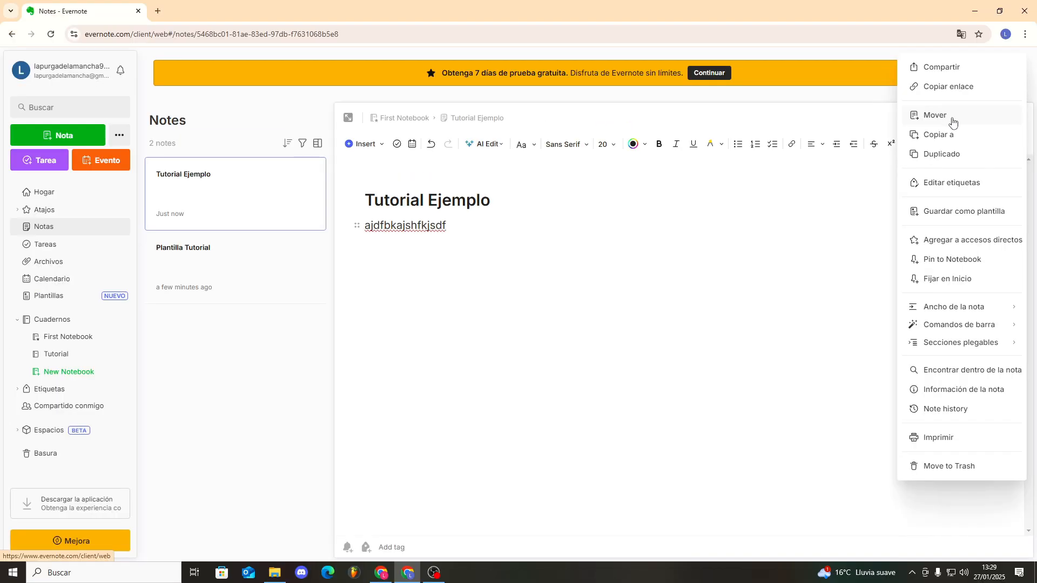
{"action": "left_click", "coordinate": [953, 123]}
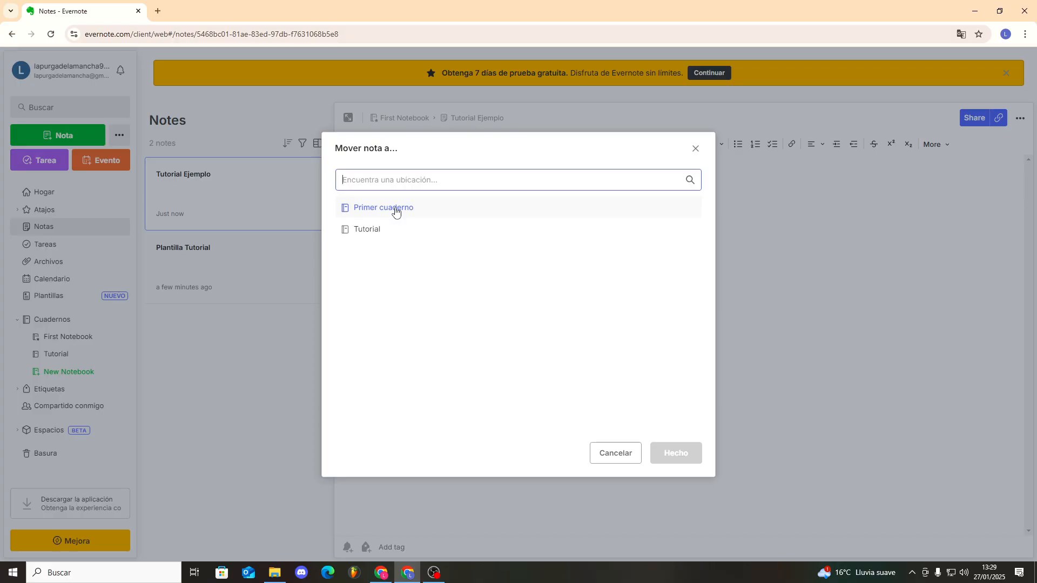
{"action": "left_click", "coordinate": [387, 231]}
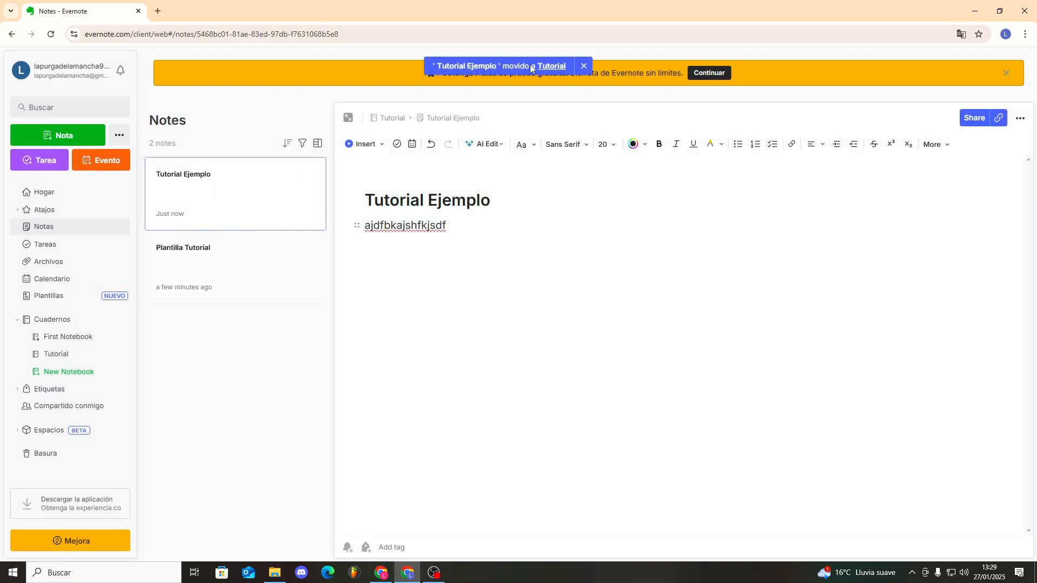
{"action": "left_click", "coordinate": [63, 355]}
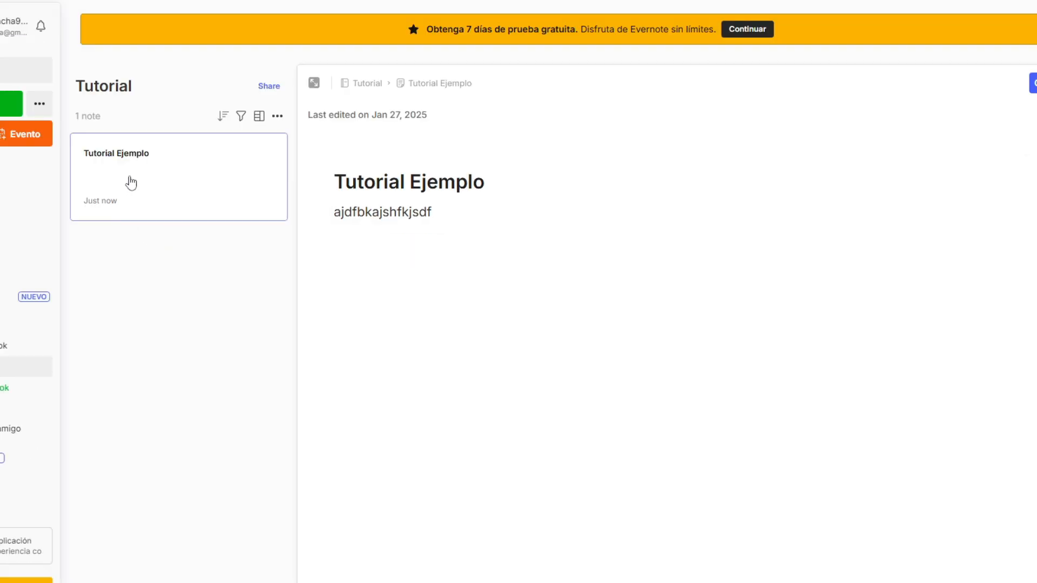
{"action": "left_click", "coordinate": [7, 345]}
{"action": "left_click", "coordinate": [1, 373]}
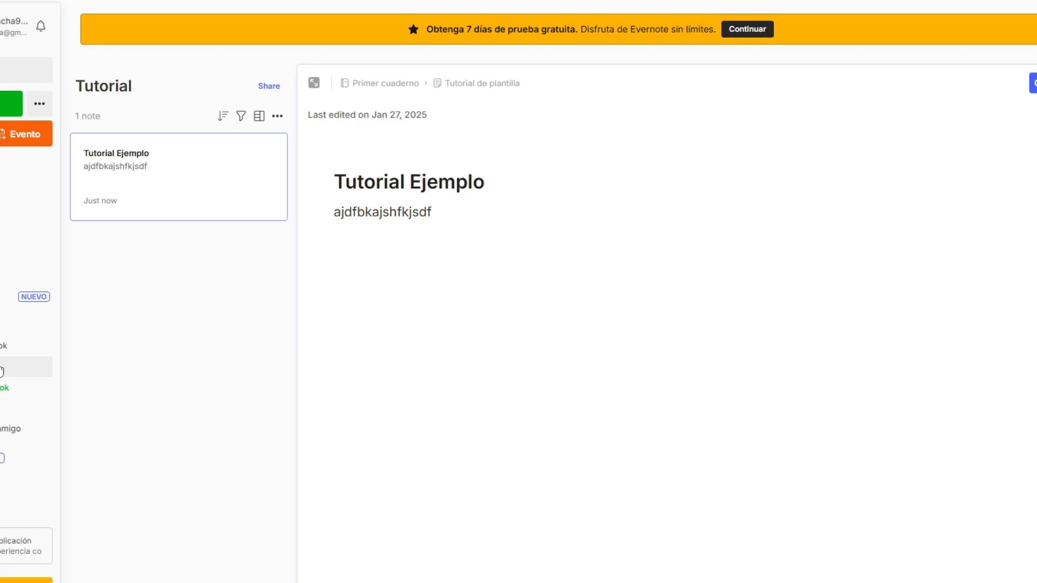
Copy the "Tutorial Ejemplo" note to the first notebook (Primer cuaderno) and open that notebook to check it.
{"action": "left_click", "coordinate": [1009, 117]}
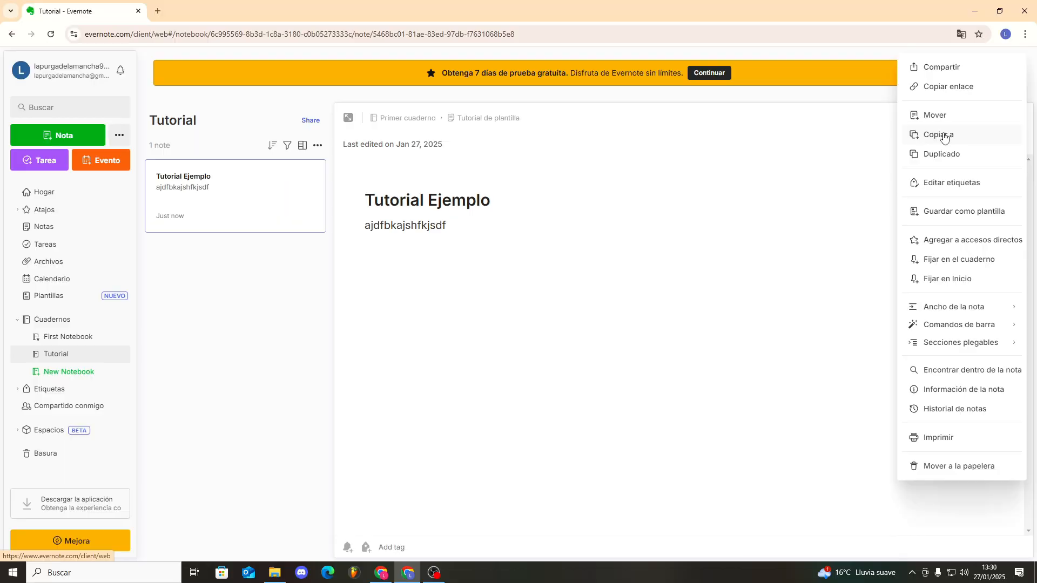
{"action": "left_click", "coordinate": [1026, 103]}
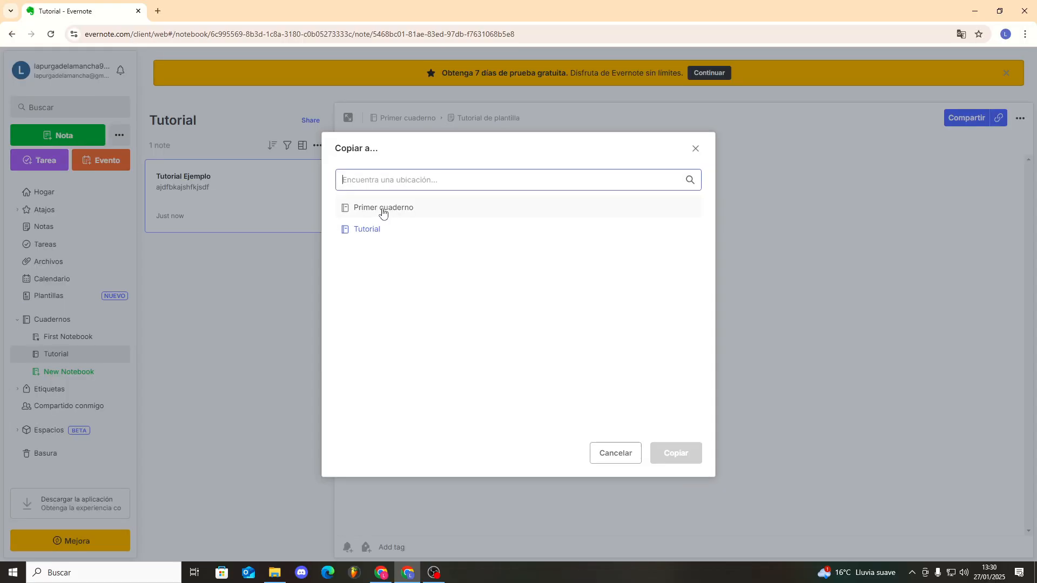
{"action": "left_click", "coordinate": [354, 192]}
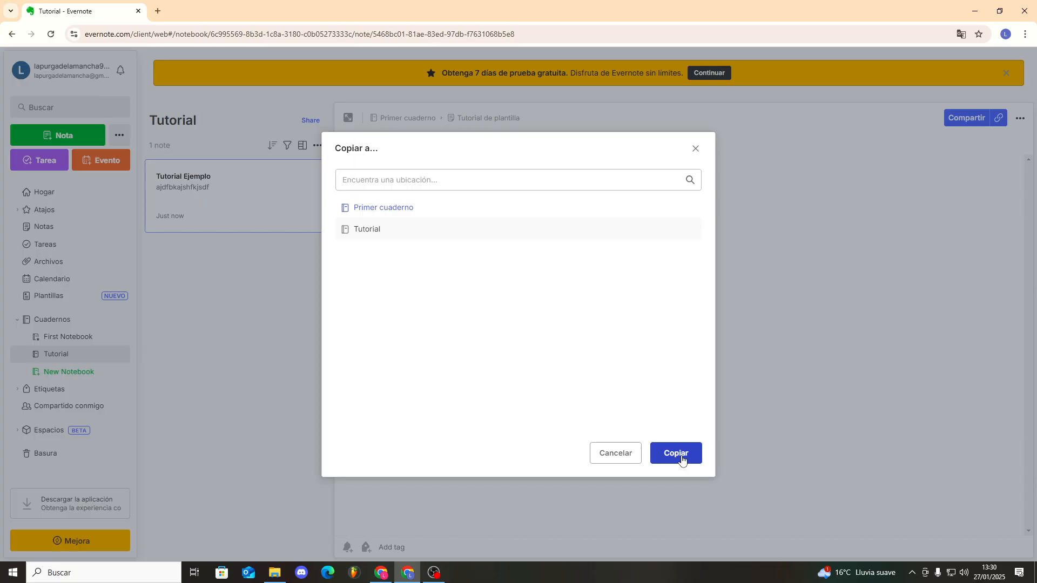
{"action": "left_click", "coordinate": [681, 460]}
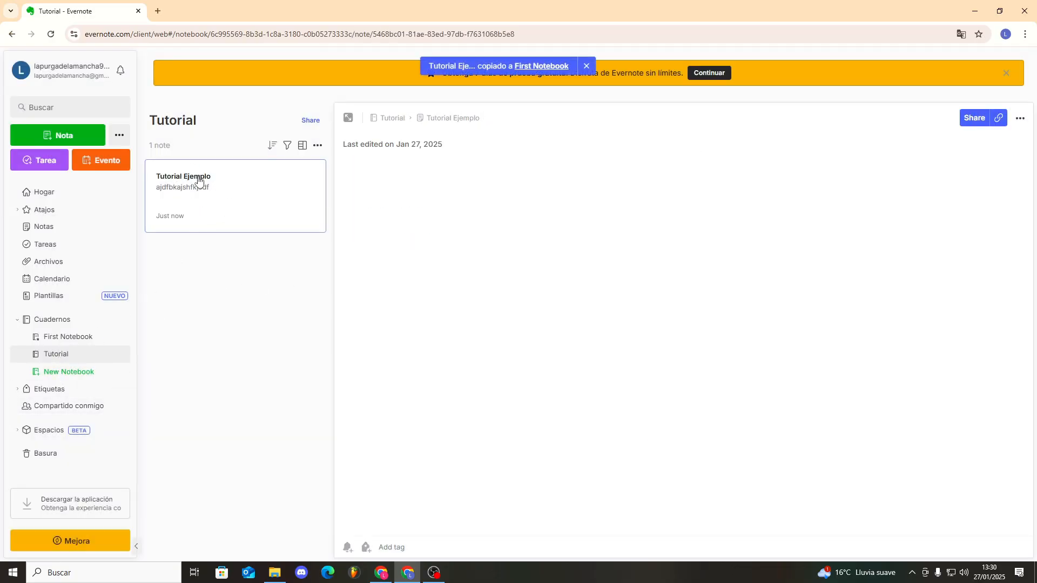
{"action": "left_click", "coordinate": [60, 337]}
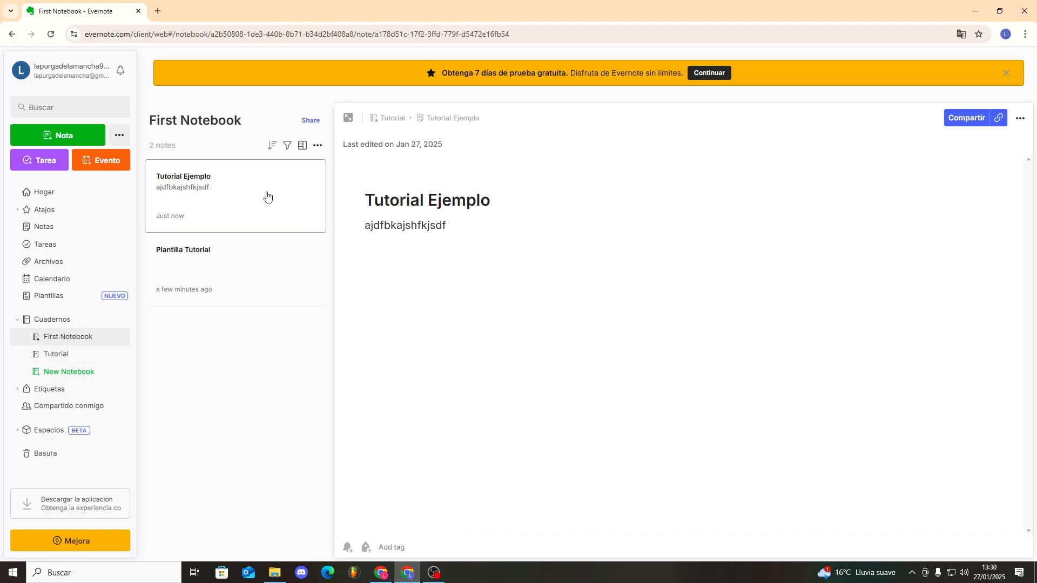
Open the Tutorial notebook and add the existing "Tutorial" tag to its note.
{"action": "left_click", "coordinate": [76, 356]}
{"action": "left_click", "coordinate": [1020, 117]}
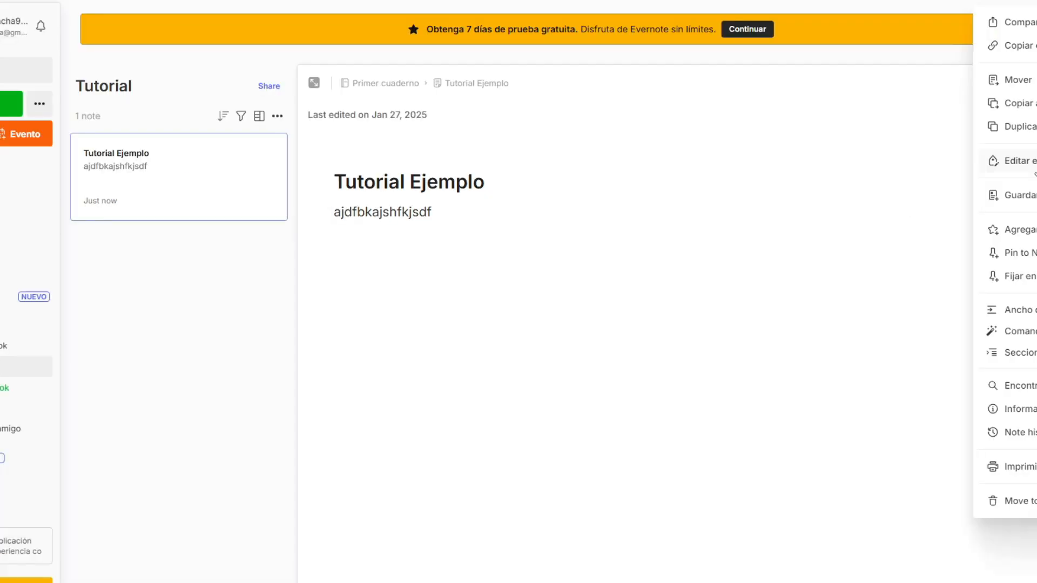
{"action": "left_click", "coordinate": [1026, 161]}
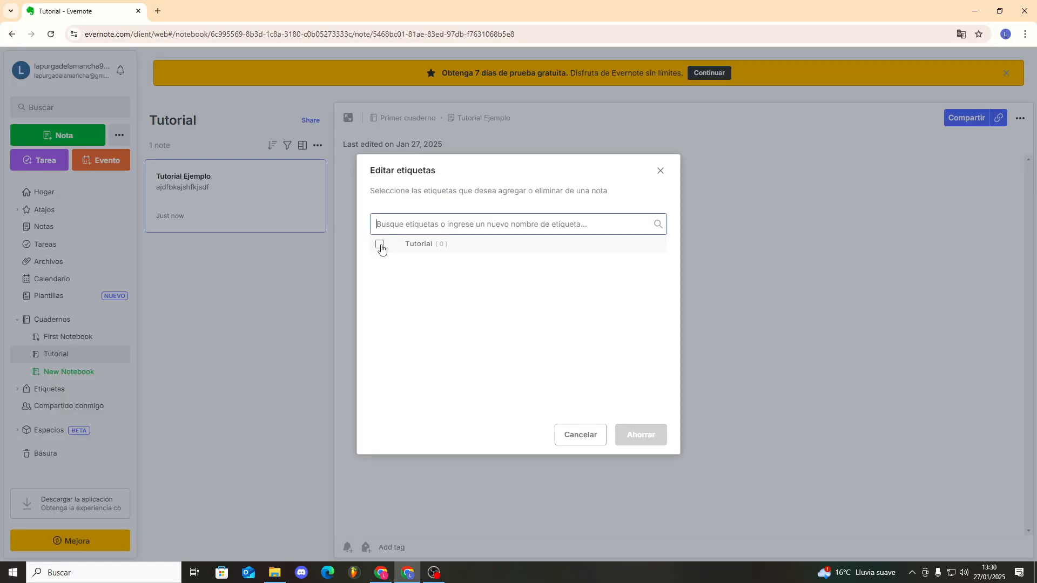
{"action": "left_click", "coordinate": [380, 245]}
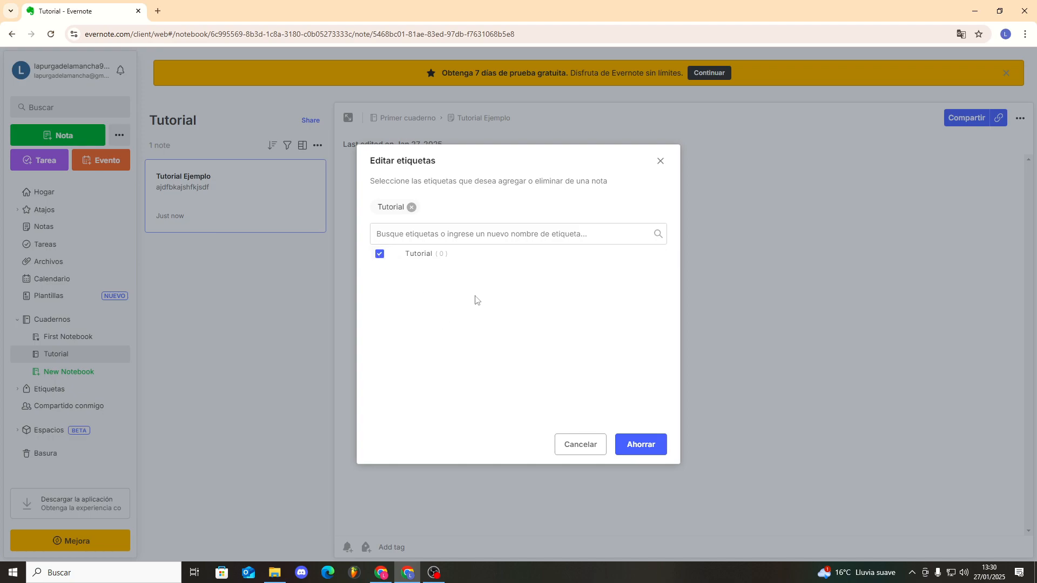
{"action": "left_click", "coordinate": [641, 444]}
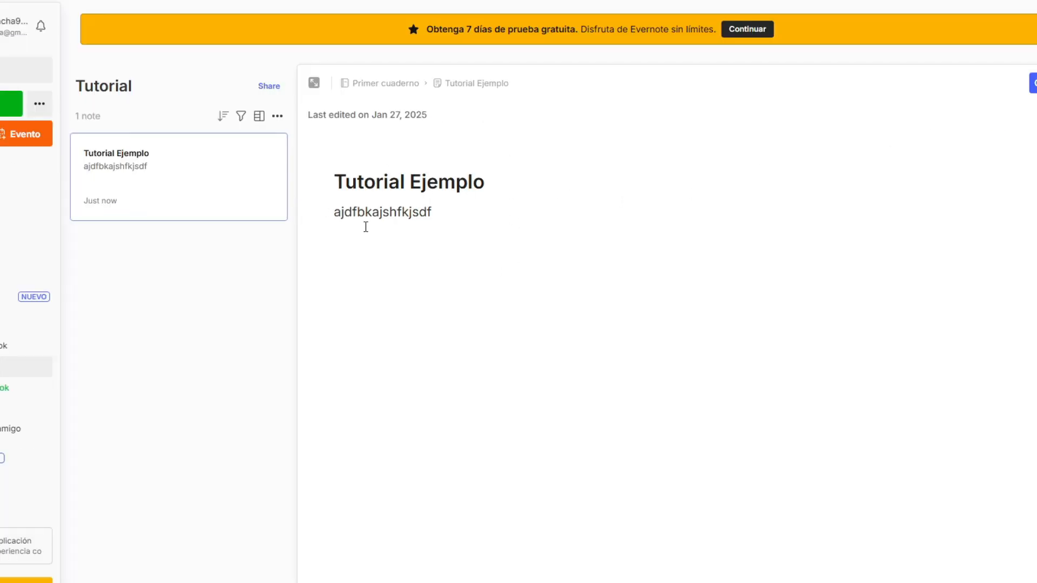
Remove the "Tutorial" tag from the note and save the tag selection.
{"action": "left_click", "coordinate": [938, 181]}
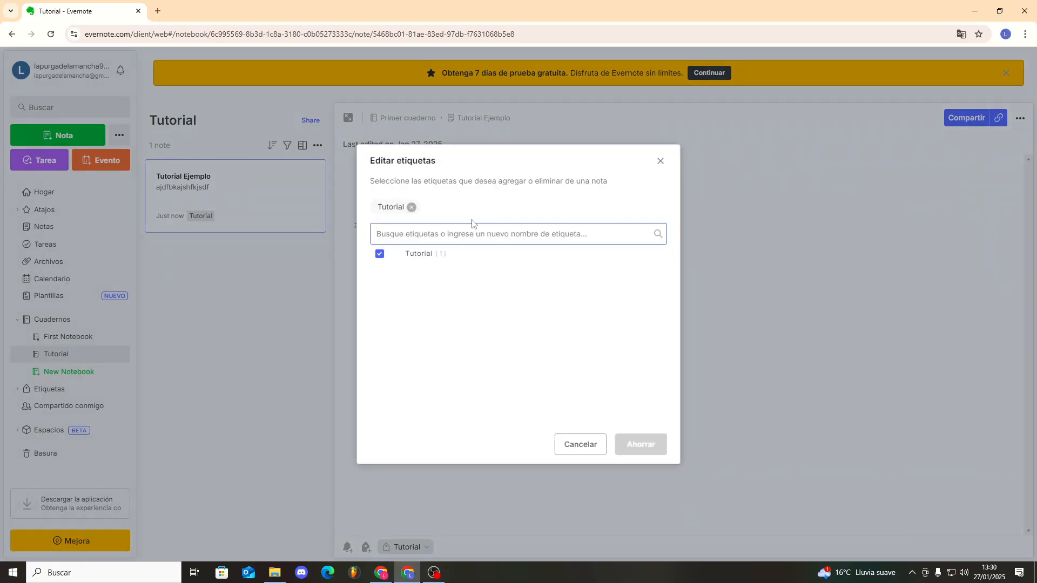
{"action": "left_click", "coordinate": [379, 254]}
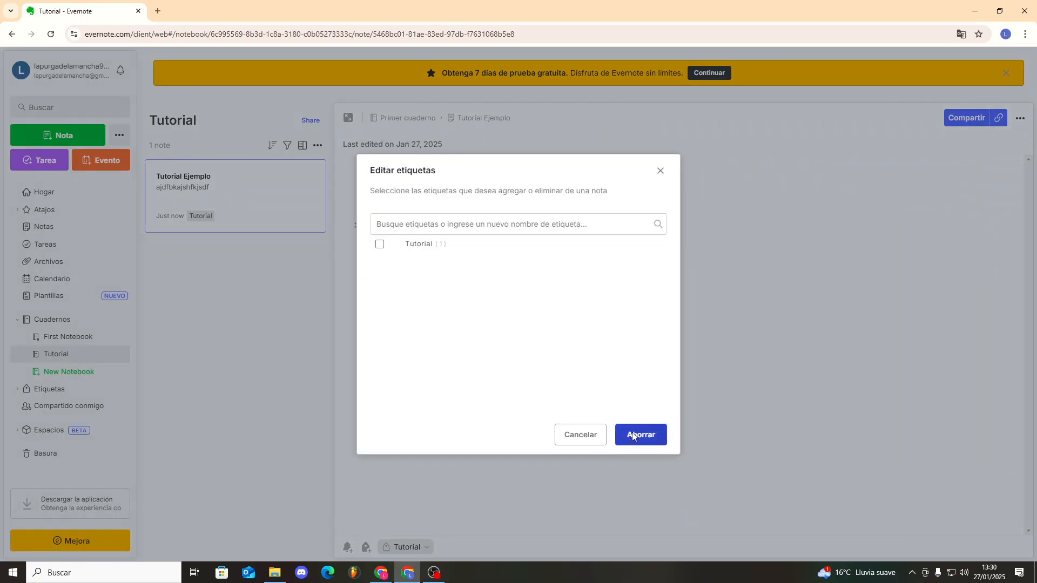
{"action": "left_click", "coordinate": [633, 436]}
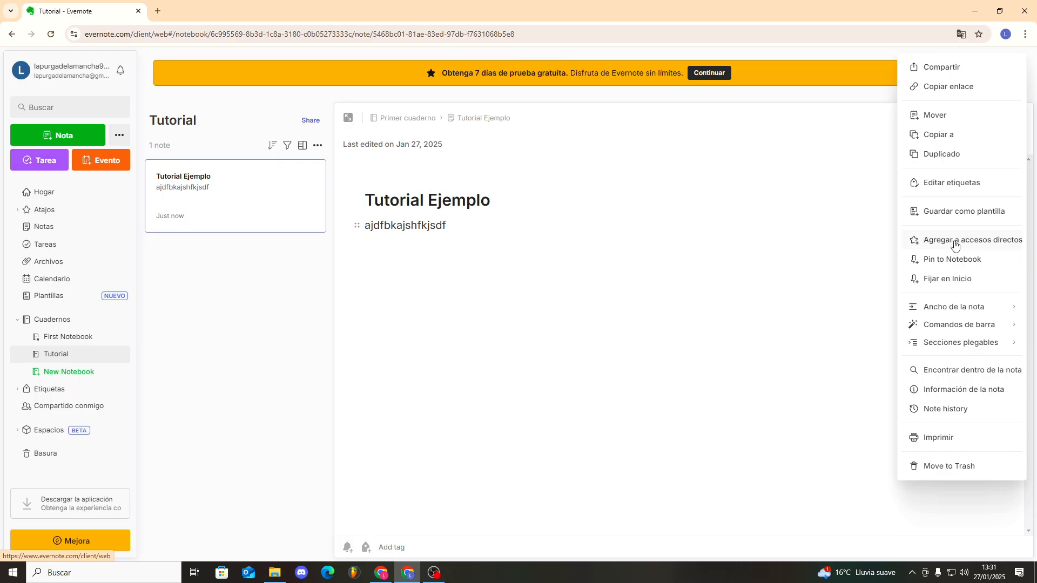
Add the note to the shortcuts, check it in the shortcuts list, and remove it from the shortcuts.
{"action": "left_click", "coordinate": [955, 245]}
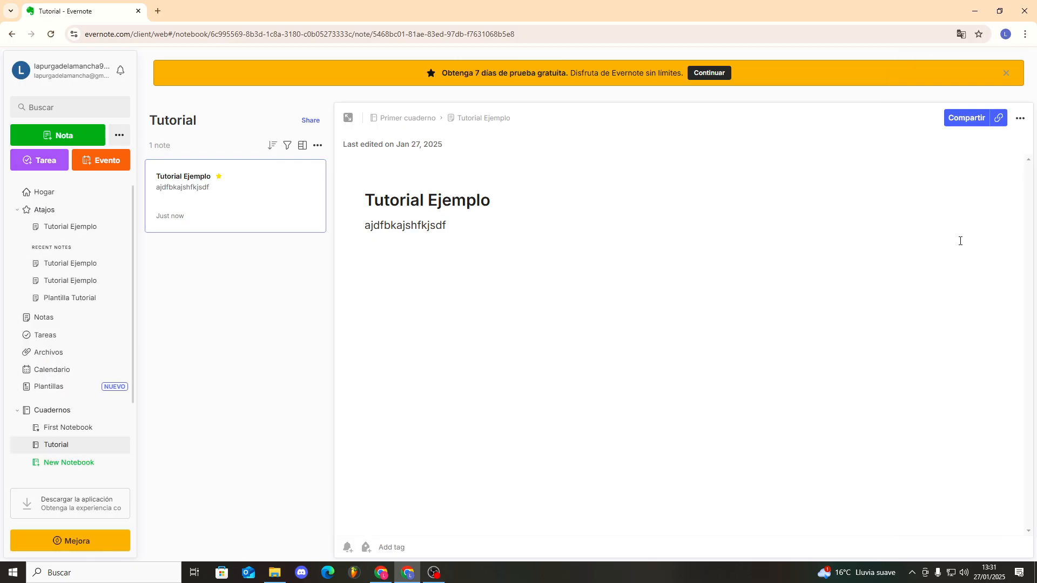
{"action": "left_click", "coordinate": [19, 212]}
{"action": "left_click", "coordinate": [19, 212]}
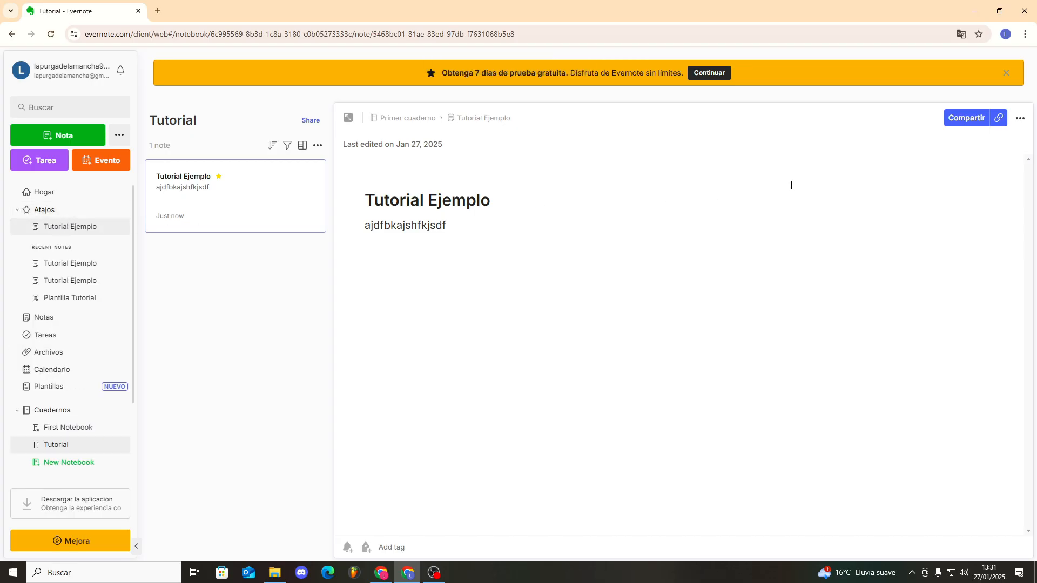
{"action": "left_click", "coordinate": [1020, 118]}
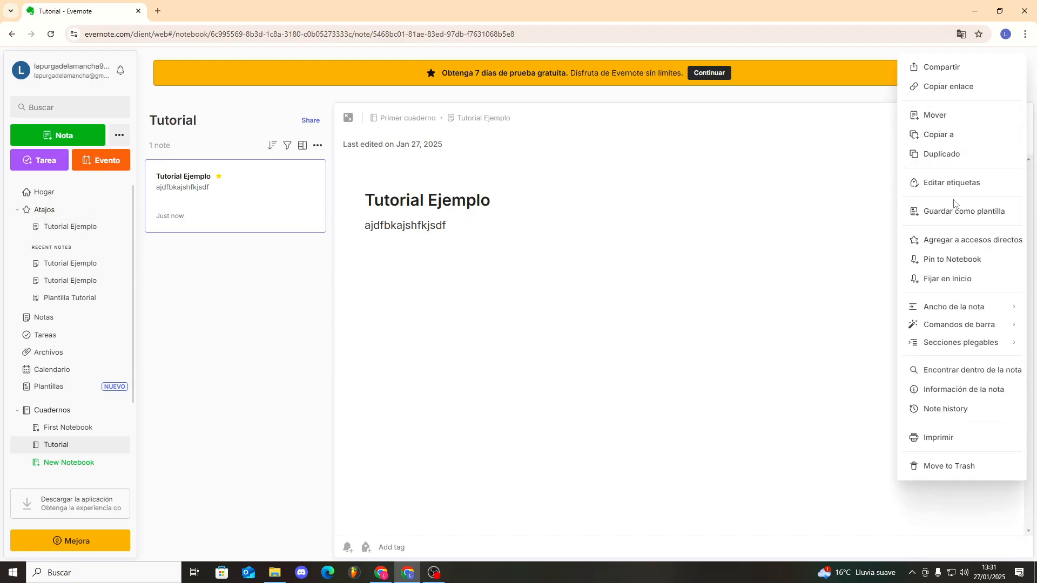
{"action": "left_click", "coordinate": [1015, 230]}
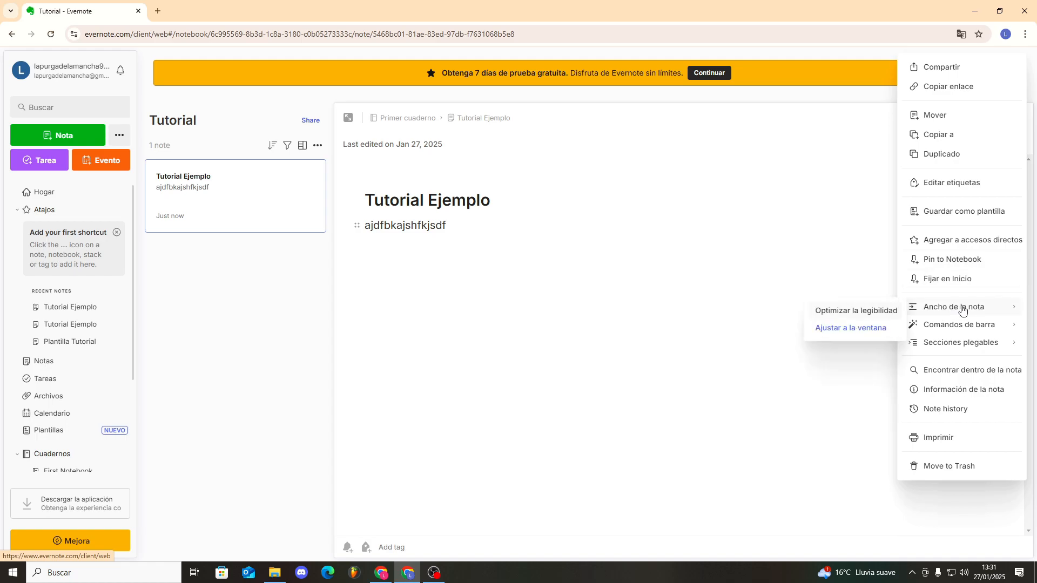
Examine the note width, slash command and collapsible section options available for the note.
{"action": "left_click", "coordinate": [977, 342]}
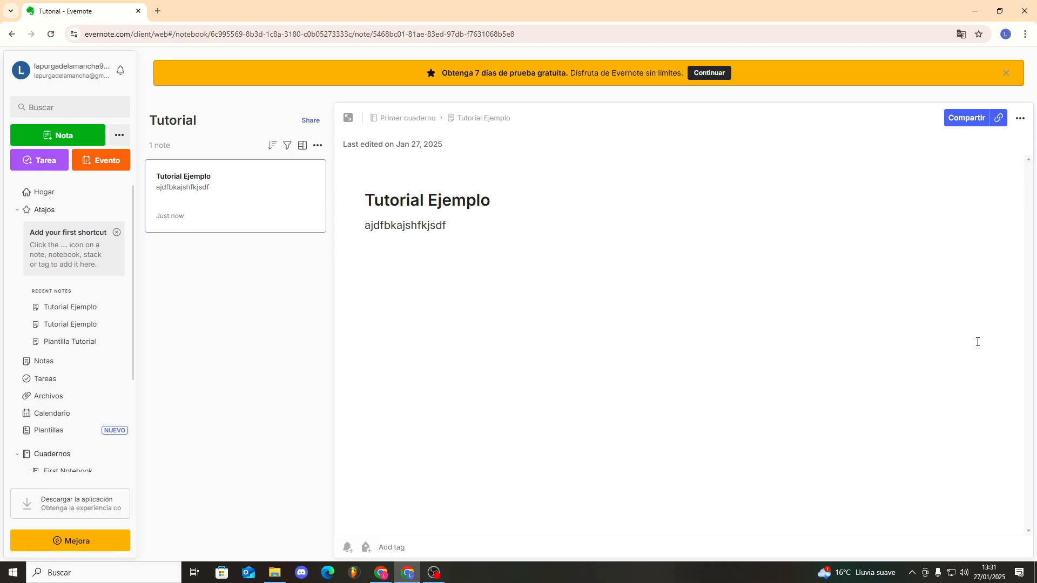
{"action": "left_click", "coordinate": [1020, 118]}
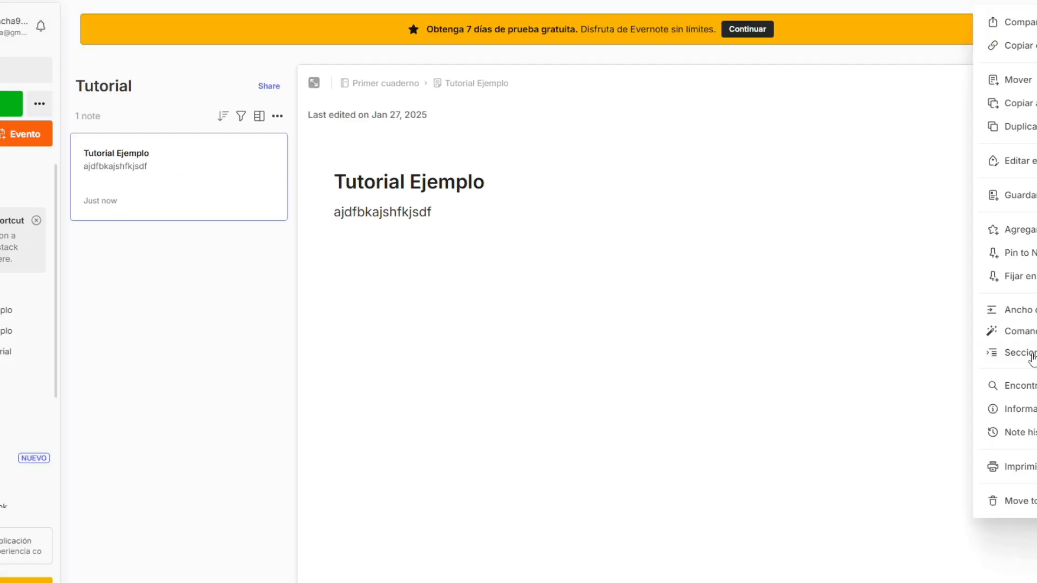
{"action": "mouse_move", "coordinate": [946, 346]}
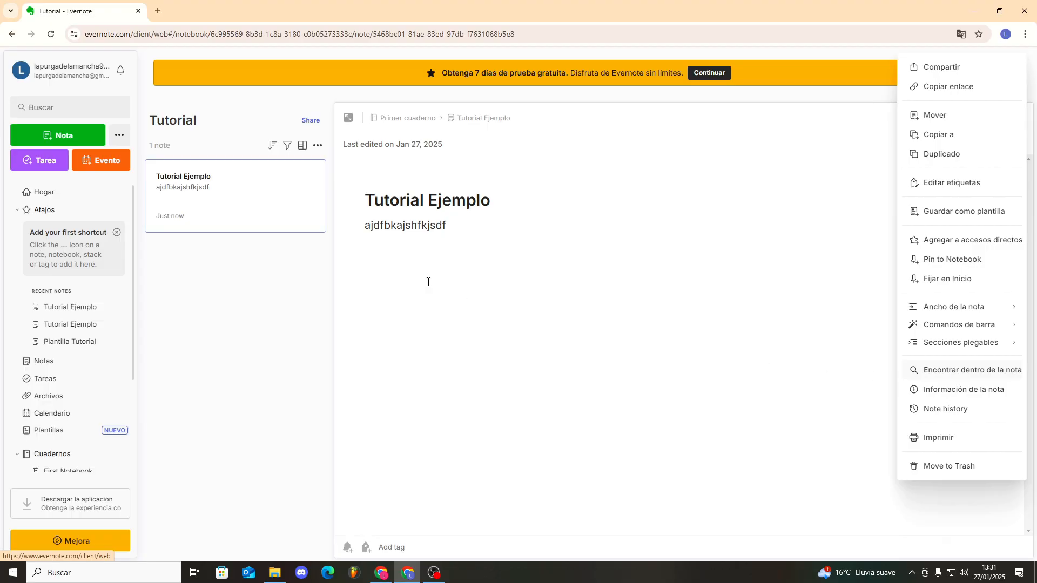
Add a long run of blank lines below the sample text in the note and enter "34" after them.
{"action": "left_click", "coordinate": [400, 263]}
{"action": "key", "text": "Return"}
{"action": "key", "text": "Return"}
{"action": "key", "text": "Return"}
{"action": "key", "text": "Return"}
{"action": "key", "text": "Return"}
{"action": "key", "text": "Return"}
{"action": "key", "text": "Return"}
{"action": "key", "text": "Return"}
{"action": "key", "text": "Return"}
{"action": "key", "text": "Return"}
{"action": "key", "text": "Return"}
{"action": "key", "text": "Return"}
{"action": "key", "text": "Return"}
{"action": "key", "text": "Return"}
{"action": "key", "text": "Return"}
{"action": "key", "text": "Return"}
{"action": "key", "text": "Return"}
{"action": "key", "text": "Return"}
{"action": "key", "text": "Return"}
{"action": "key", "text": "Return"}
{"action": "key", "text": "Return"}
{"action": "key", "text": "Return"}
{"action": "key", "text": "Return"}
{"action": "key", "text": "Return"}
{"action": "key", "text": "Return"}
{"action": "key", "text": "Return"}
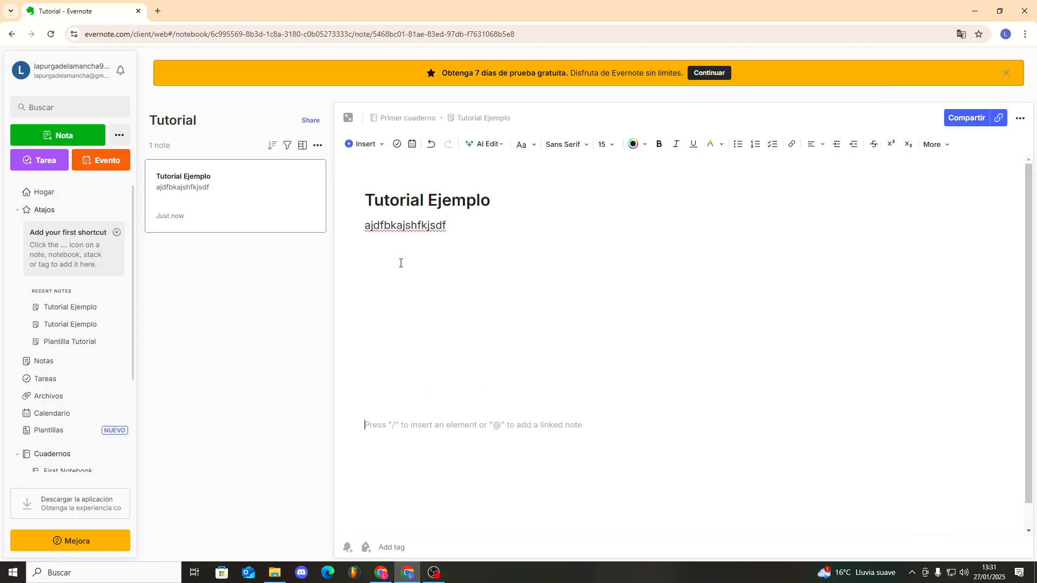
{"action": "scroll", "coordinate": [416, 259], "scroll_direction": "up", "scroll_amount": 5}
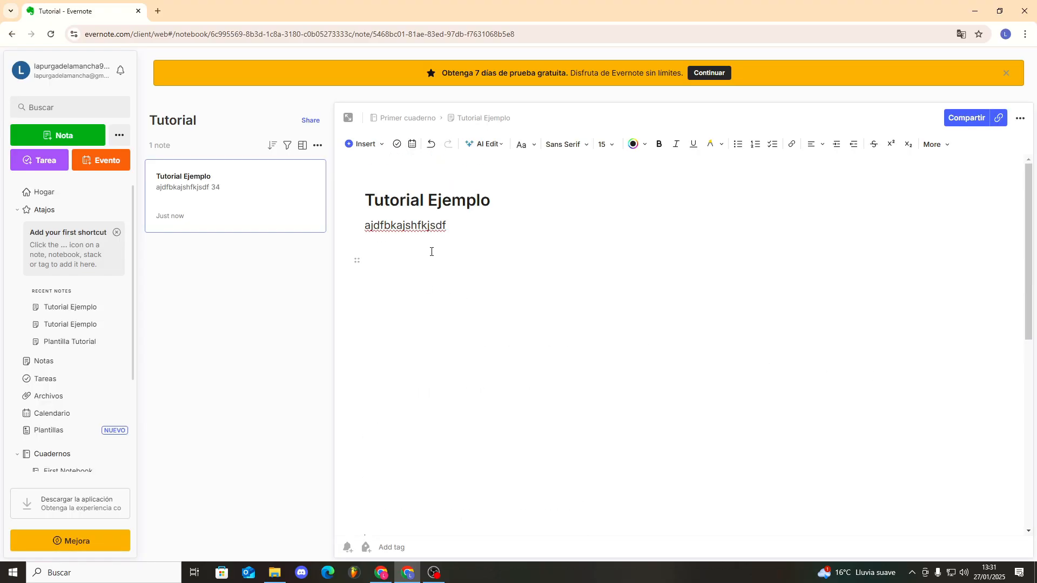
Search within the note for "345" and view the note's information.
{"action": "left_click", "coordinate": [1020, 117]}
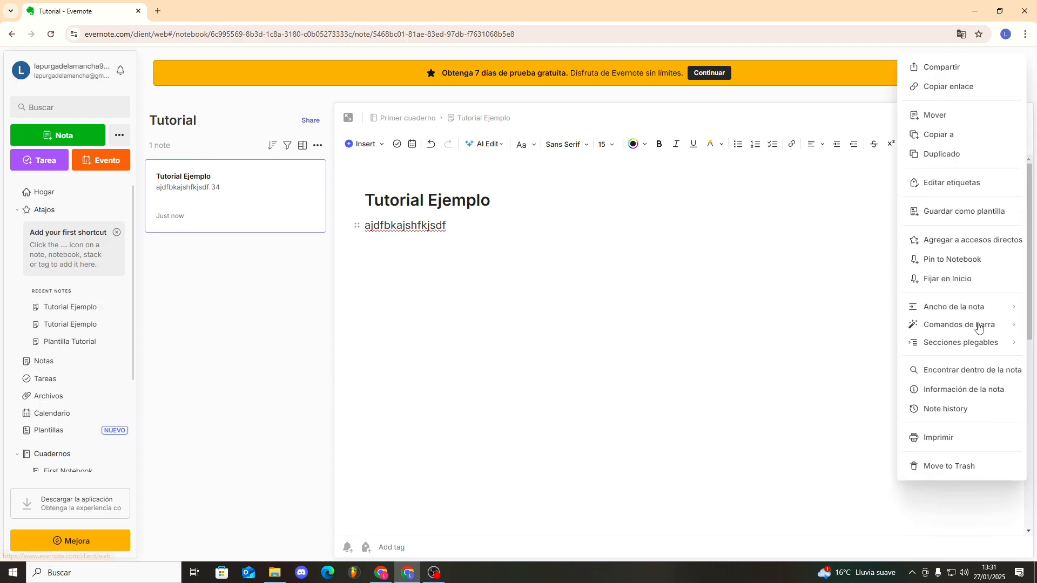
{"action": "left_click", "coordinate": [951, 373]}
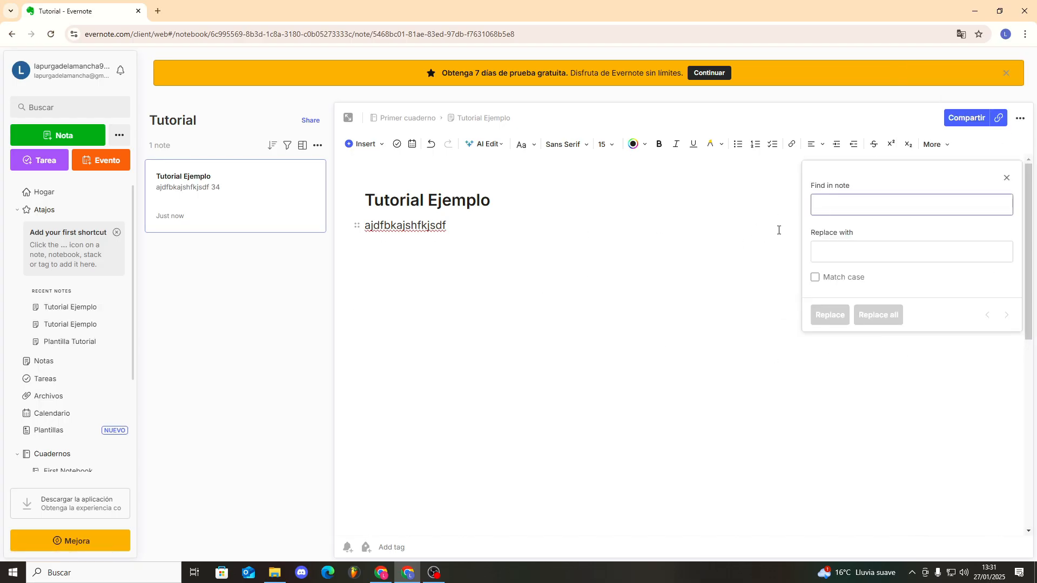
{"action": "type", "text": "345"}
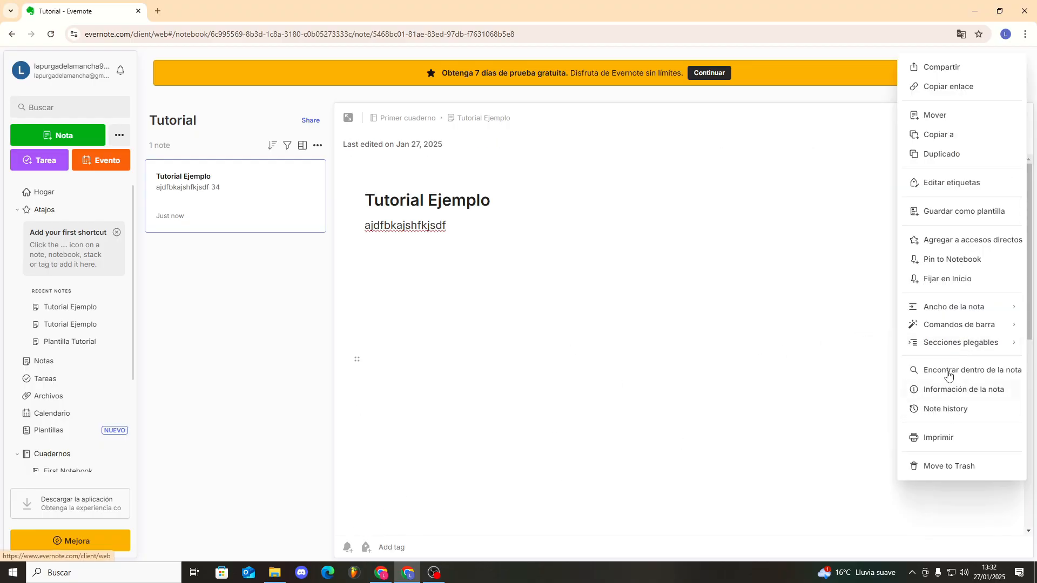
{"action": "left_click", "coordinate": [958, 391]}
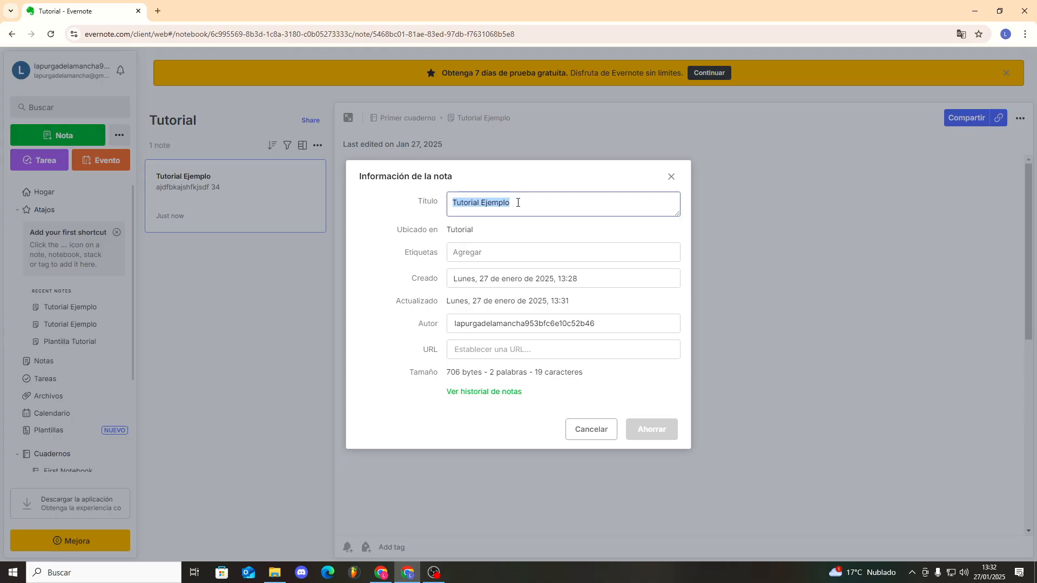
{"action": "left_click", "coordinate": [671, 176]}
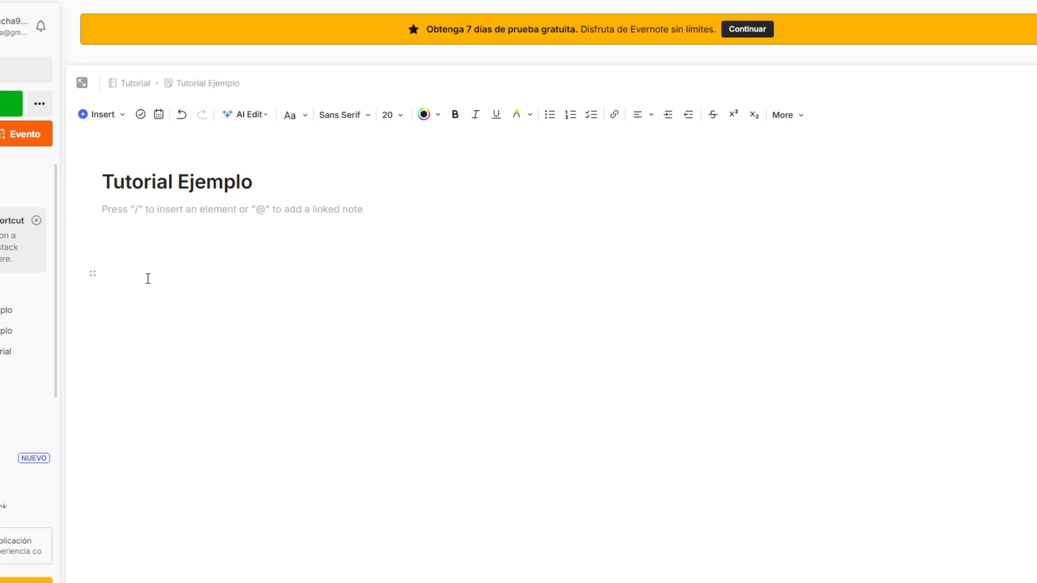
Enter "Buenos dias" on the first line of the body of the "Tutorial Ejemplo" note.
{"action": "left_click", "coordinate": [107, 185]}
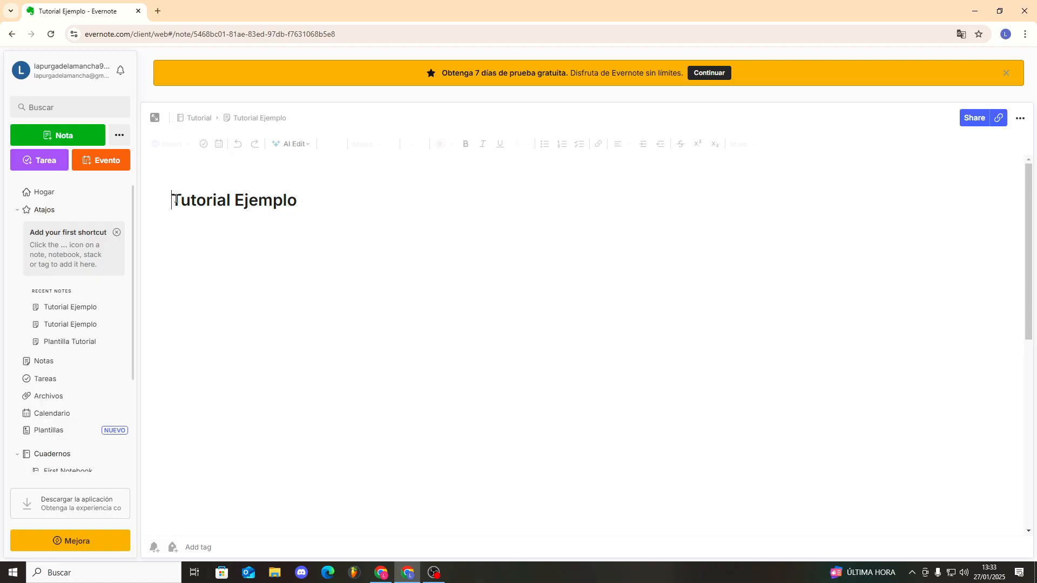
{"action": "left_click", "coordinate": [259, 229]}
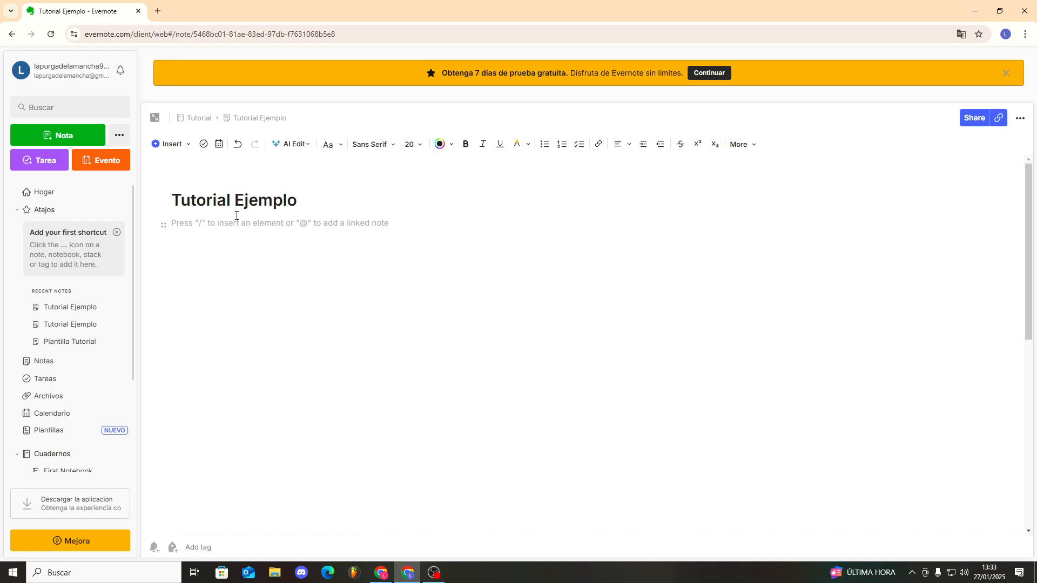
{"action": "type", "text": "Buenos dias"}
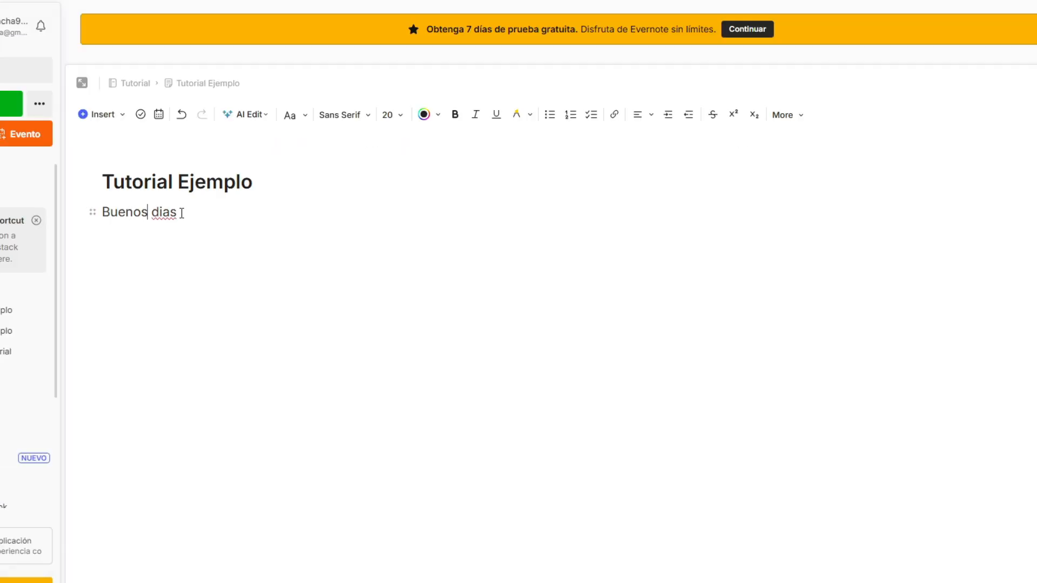
Set the font size of the note's greeting to 20 and correct its spelling to "Buenos días".
{"action": "key", "text": "ctrl+a"}
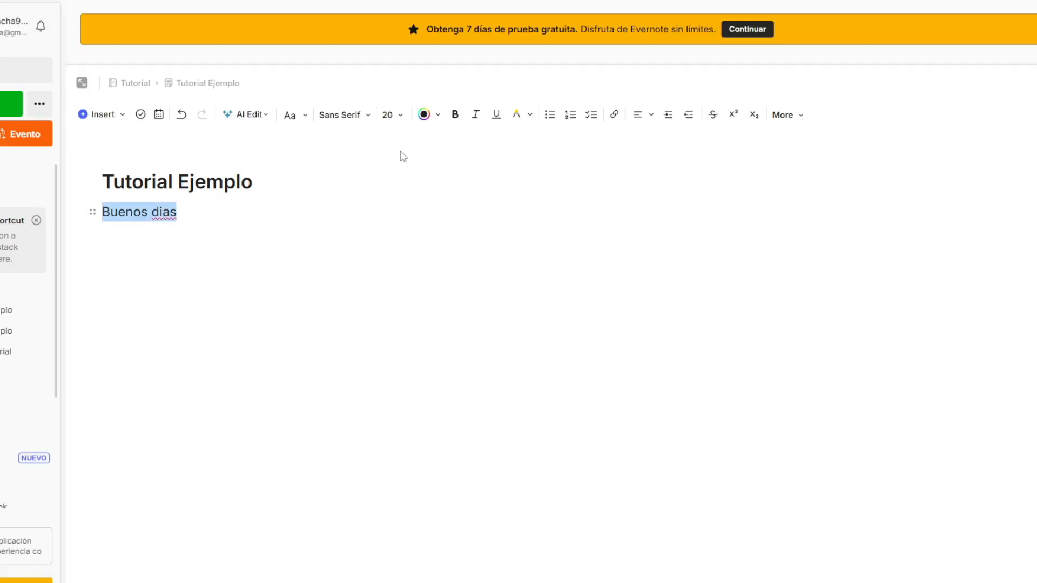
{"action": "left_click", "coordinate": [403, 115]}
{"action": "left_click", "coordinate": [400, 314]}
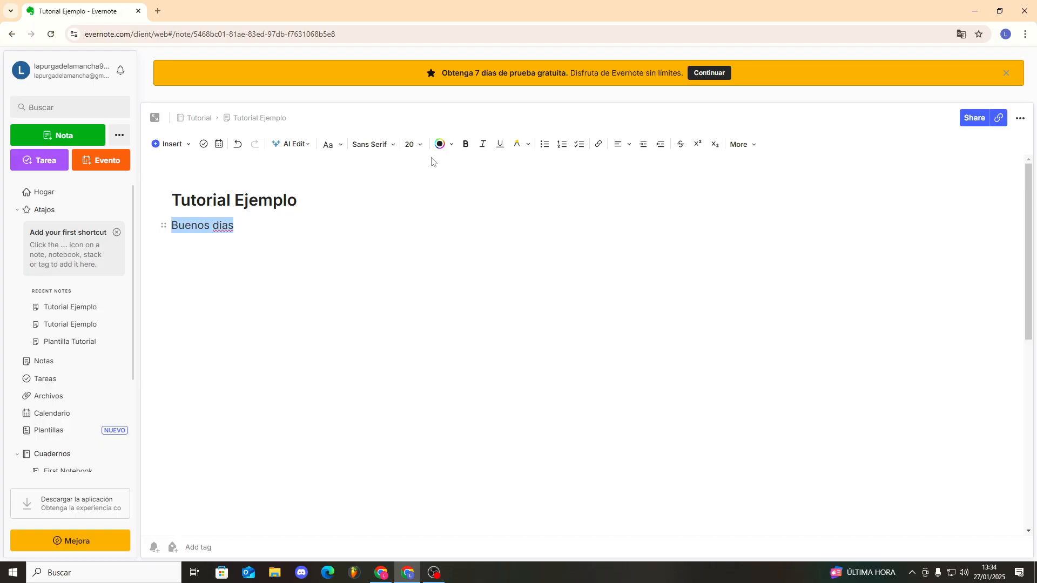
{"action": "left_click", "coordinate": [257, 229]}
{"action": "right_click", "coordinate": [222, 226]}
{"action": "left_click", "coordinate": [238, 245]}
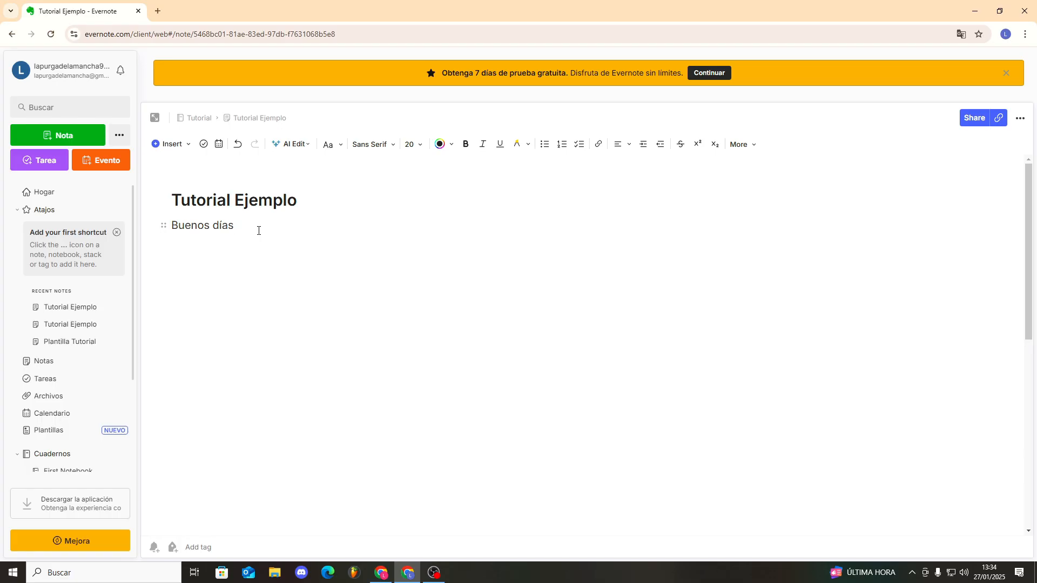
Insert a new linked note below the greeting and title it "Nota vinculada".
{"action": "left_click", "coordinate": [258, 243]}
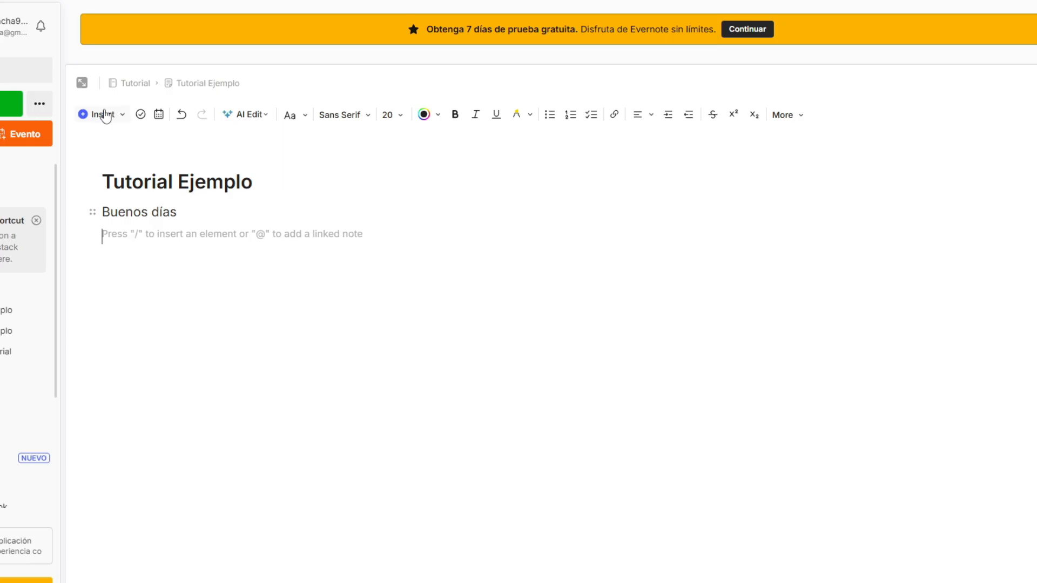
{"action": "left_click", "coordinate": [105, 115]}
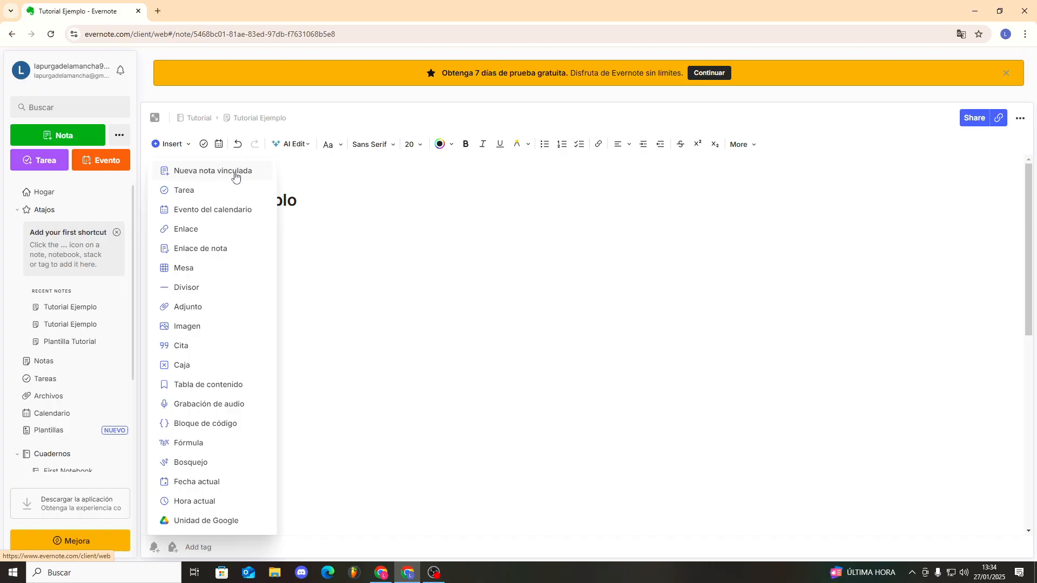
{"action": "left_click", "coordinate": [235, 173]}
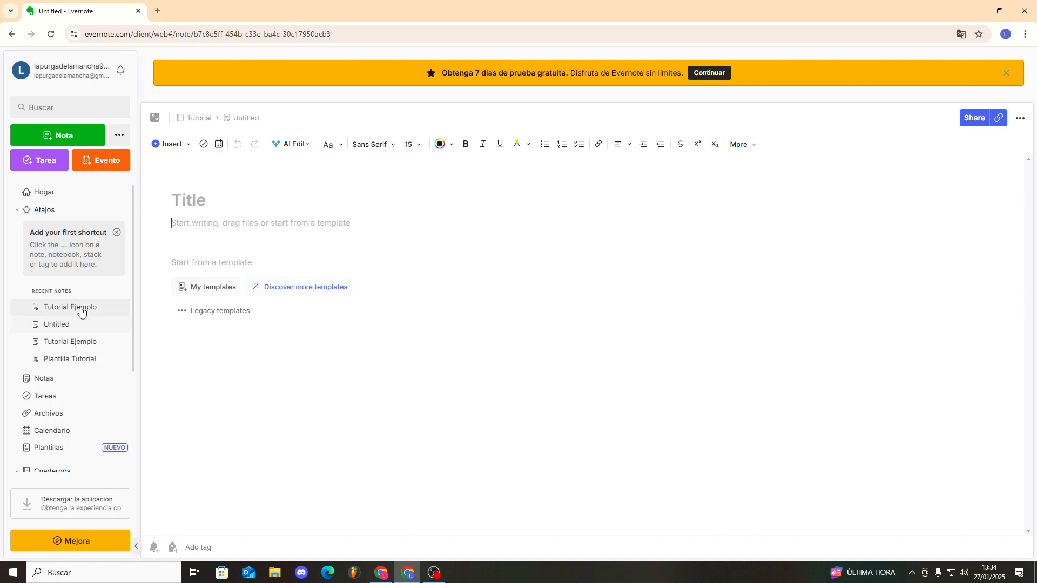
{"action": "left_click", "coordinate": [191, 201]}
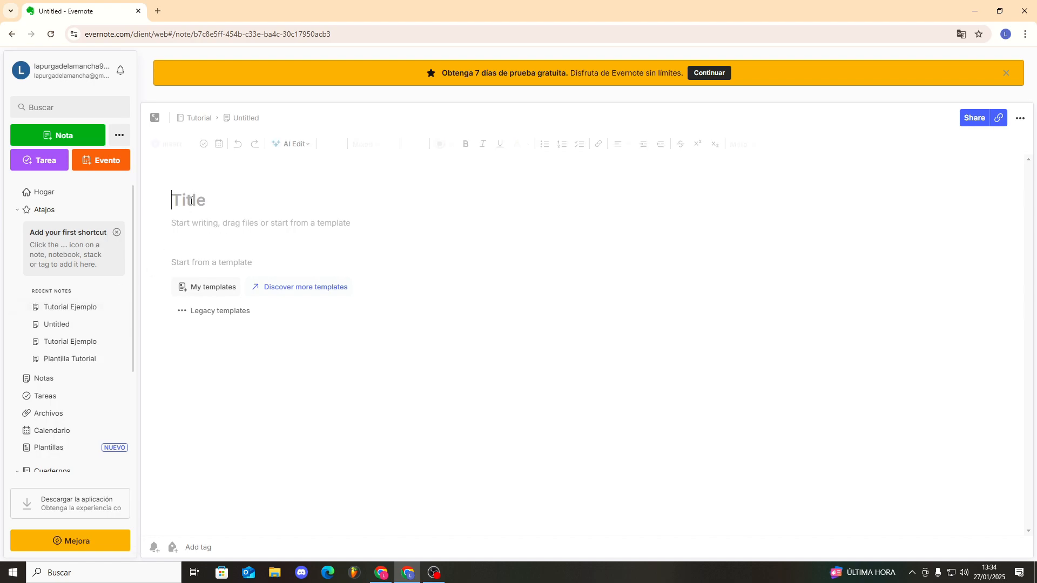
{"action": "type", "text": "NOta vinvulada"}
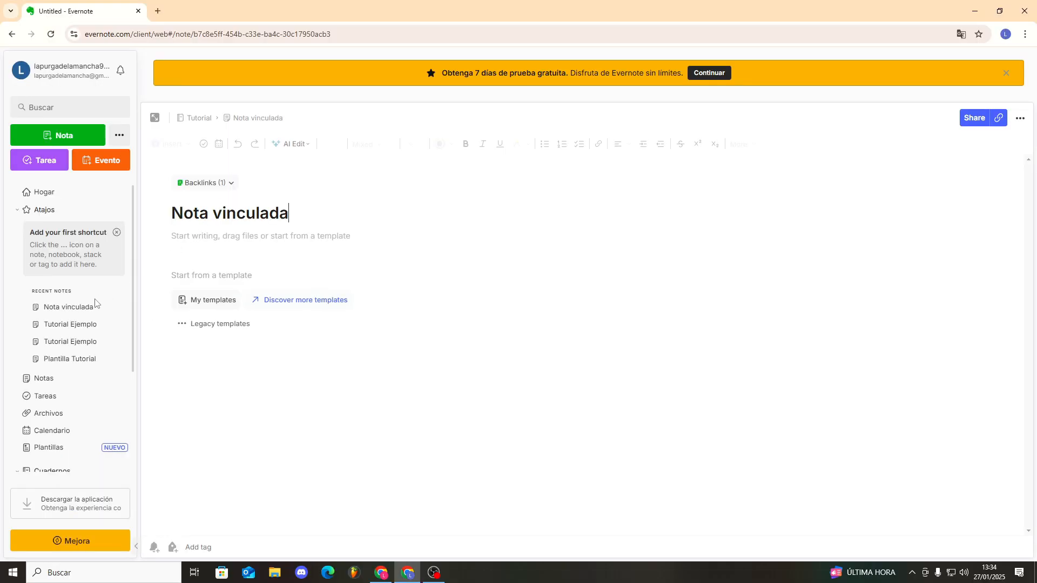
Return to the "Tutorial Ejemplo" note and follow its "Untitled" link to the linked note.
{"action": "left_click", "coordinate": [80, 326]}
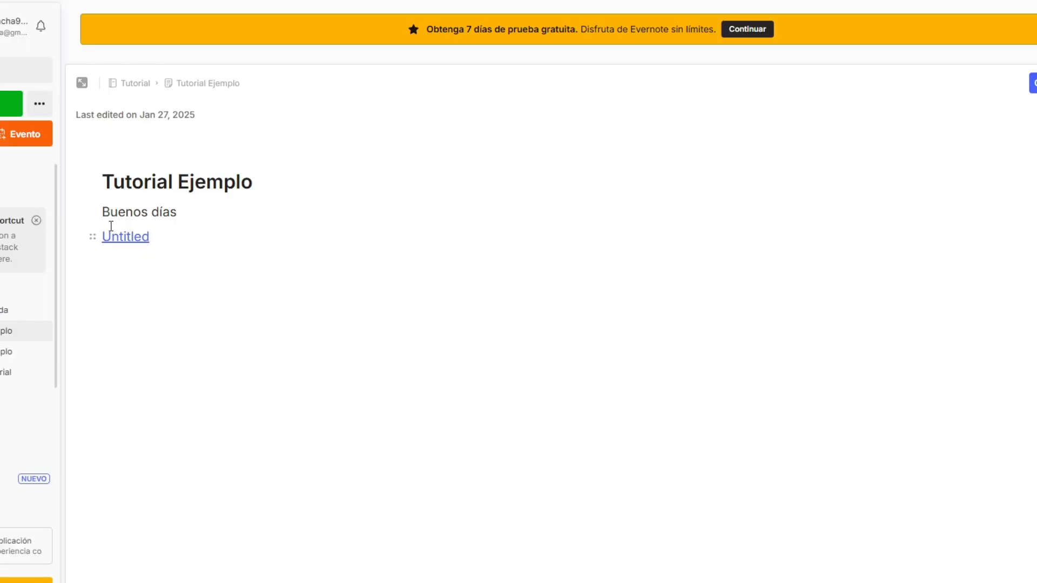
{"action": "mouse_move", "coordinate": [189, 250]}
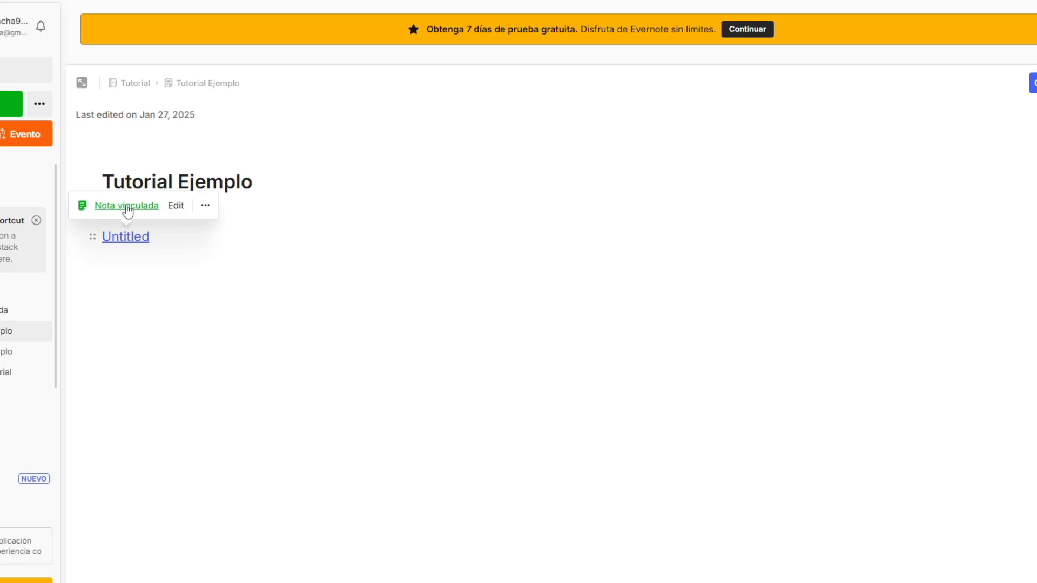
{"action": "left_click", "coordinate": [125, 208]}
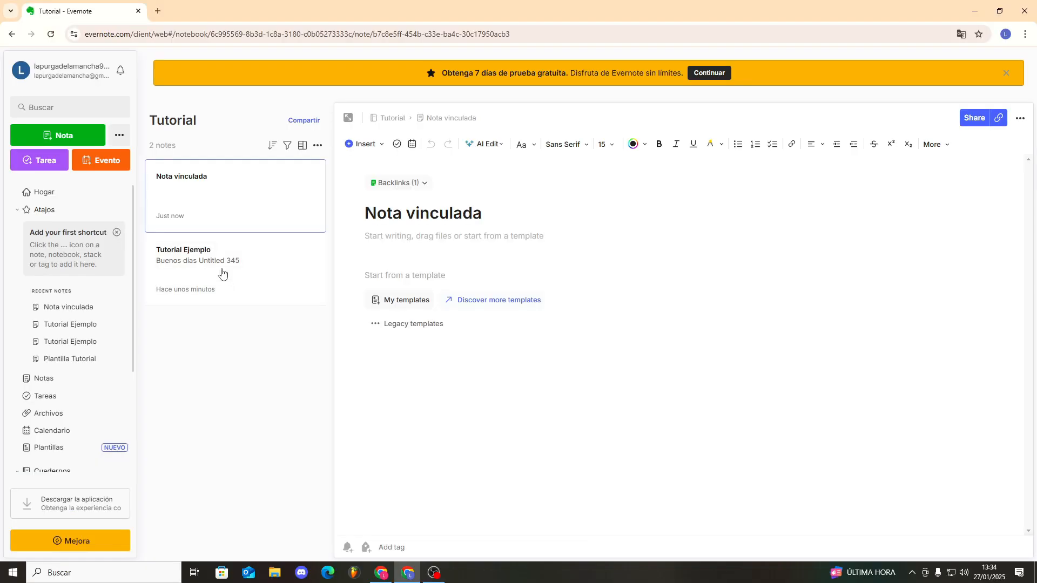
Insert an empty task below the link in the "Tutorial Ejemplo" note.
{"action": "left_click", "coordinate": [222, 274]}
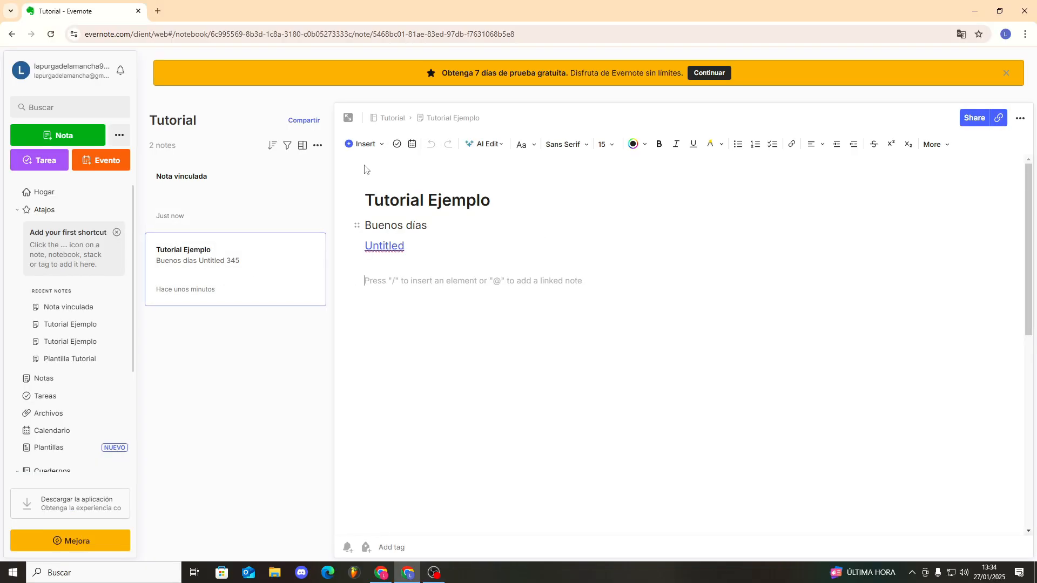
{"action": "left_click", "coordinate": [367, 145]}
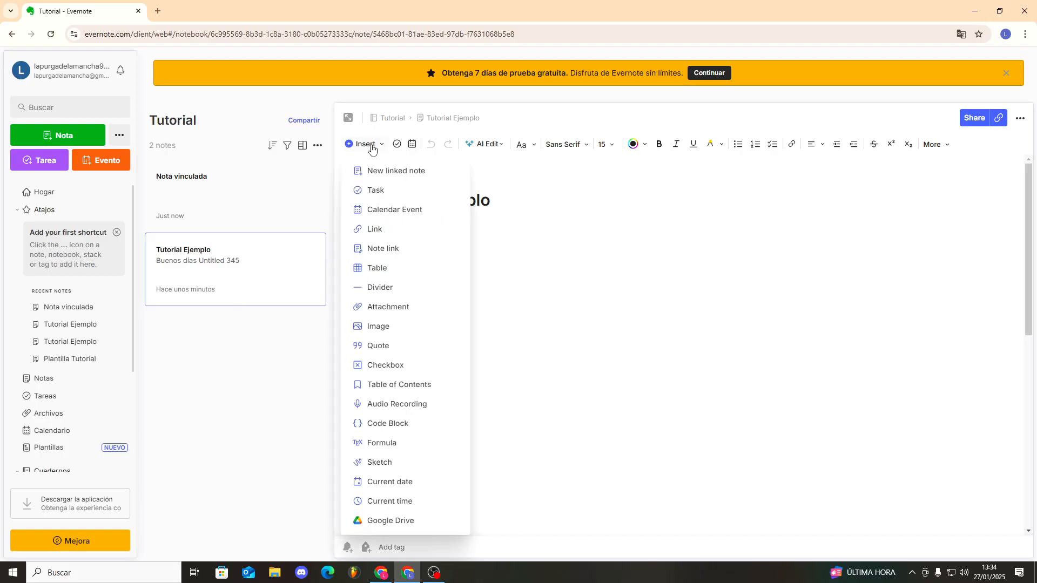
{"action": "left_click", "coordinate": [396, 191]}
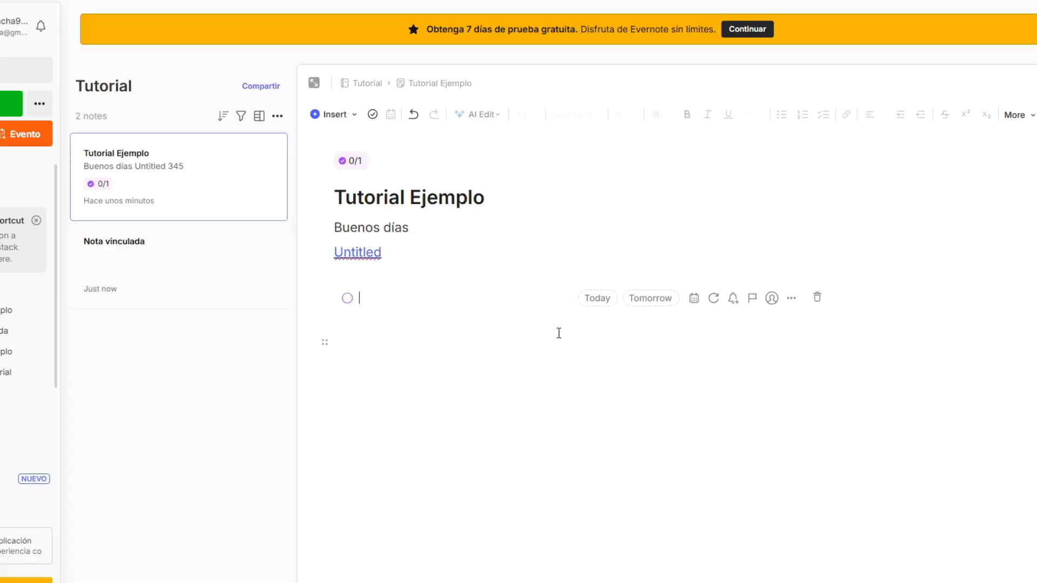
Insert the "Tutorial" calendar event of January 27, 2025 below the task in the note.
{"action": "left_click", "coordinate": [348, 116]}
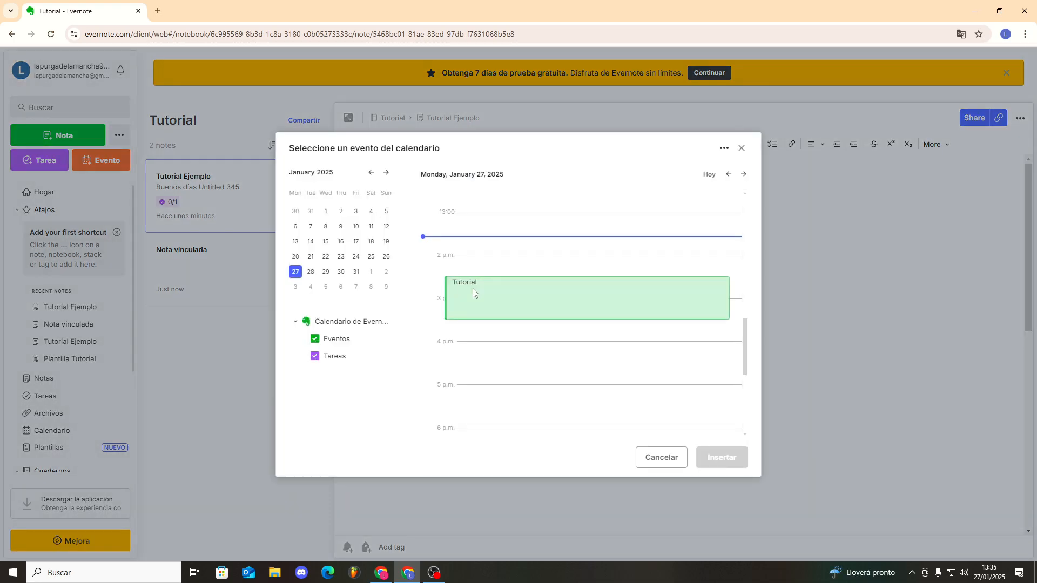
{"action": "left_click", "coordinate": [479, 296]}
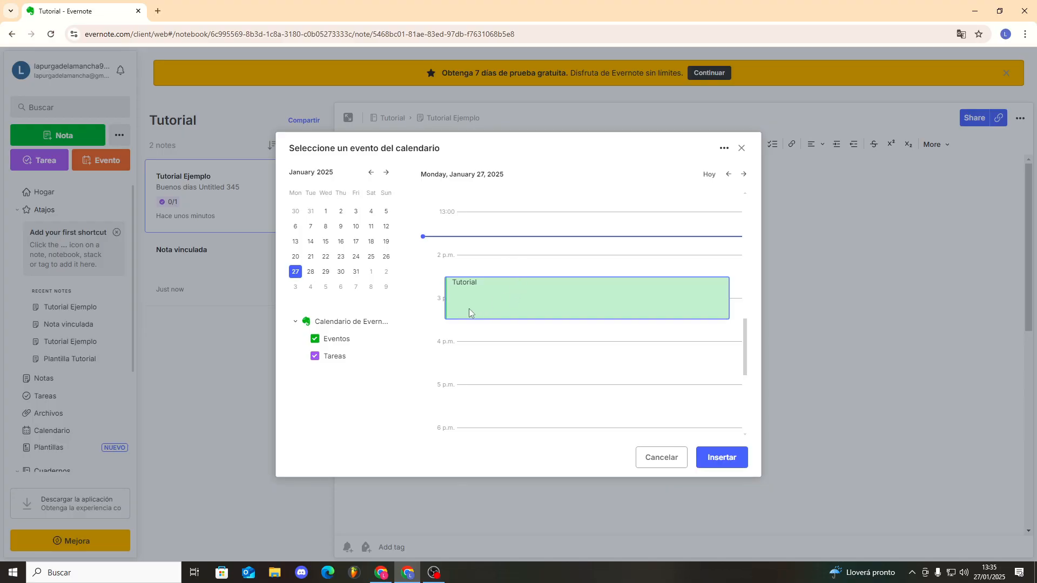
{"action": "left_click", "coordinate": [722, 457]}
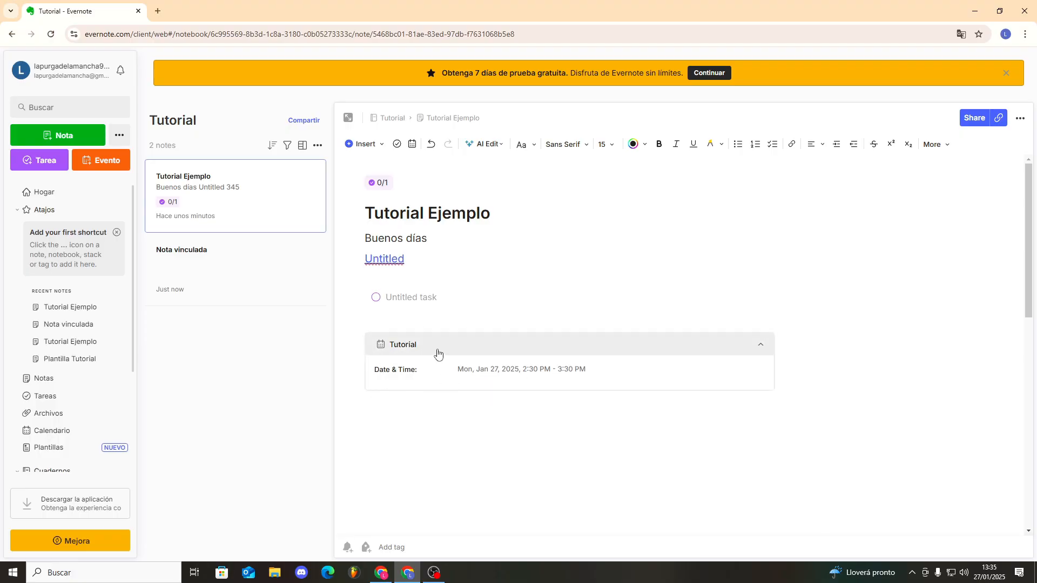
Insert a note link to "Plantilla Tutorial" on the line below the calendar event.
{"action": "left_click", "coordinate": [447, 410]}
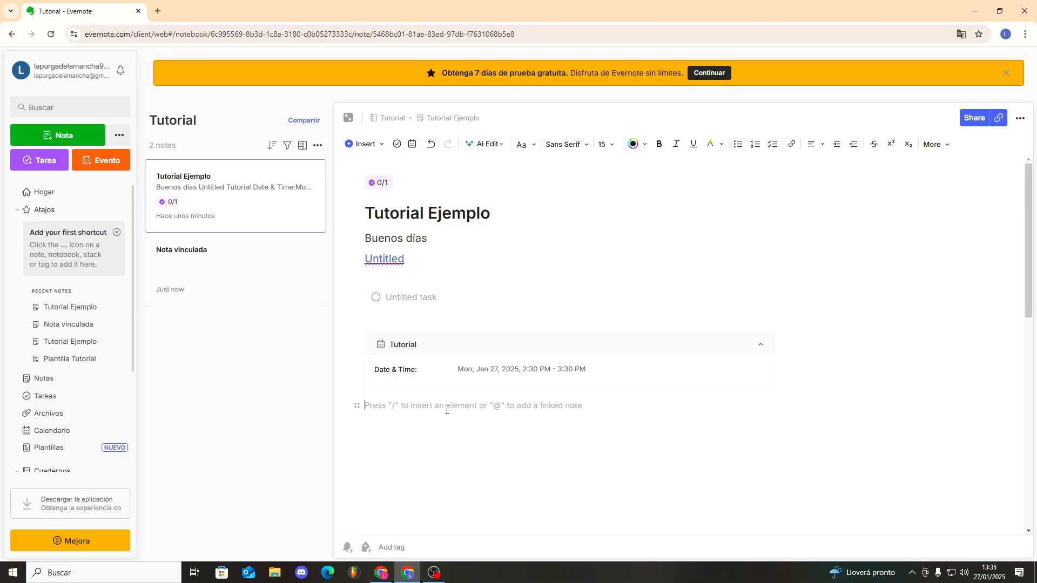
{"action": "left_click", "coordinate": [364, 144]}
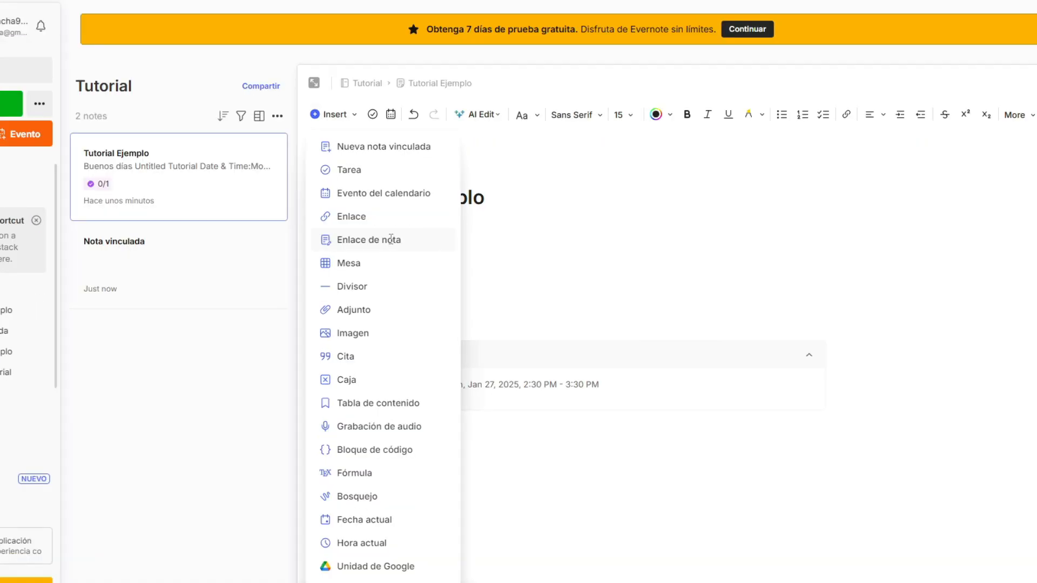
{"action": "left_click", "coordinate": [392, 243]}
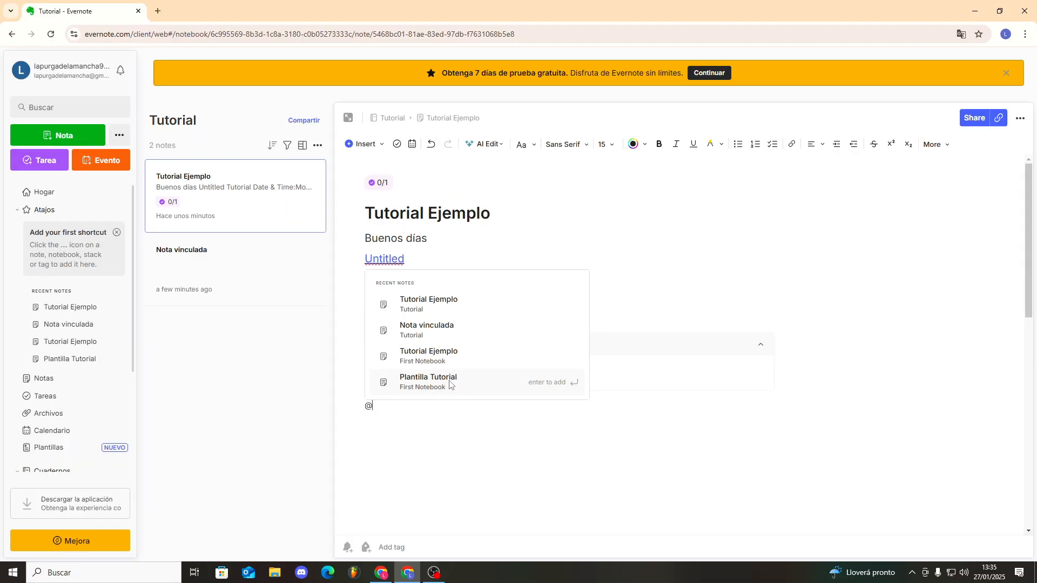
{"action": "left_click", "coordinate": [450, 384]}
Follow the "Plantilla Tutorial" link to view that note, and open "Tutorial Ejemplo" from the First Notebook list.
{"action": "left_click", "coordinate": [410, 410]}
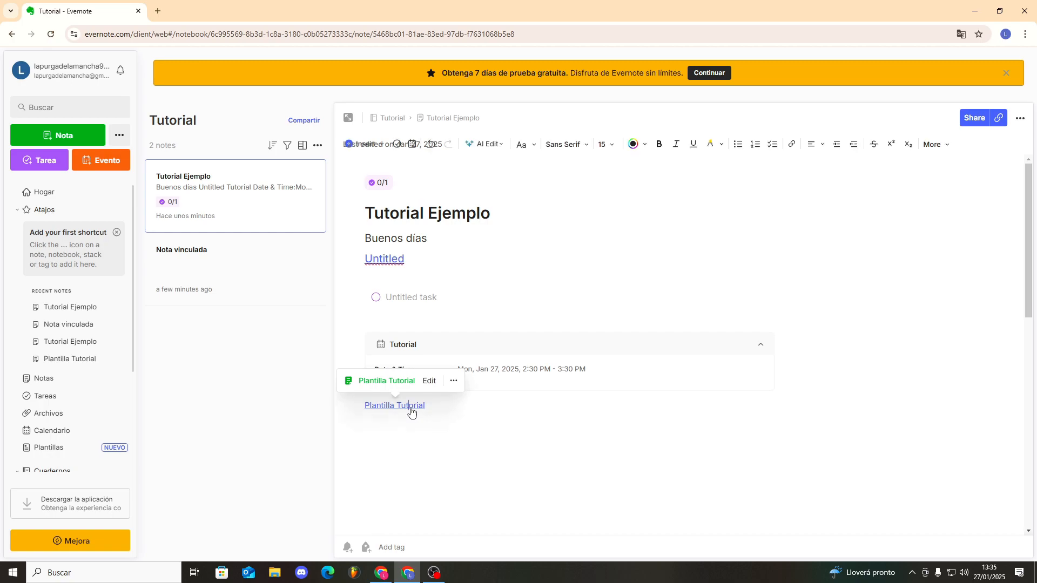
{"action": "left_click", "coordinate": [397, 381]}
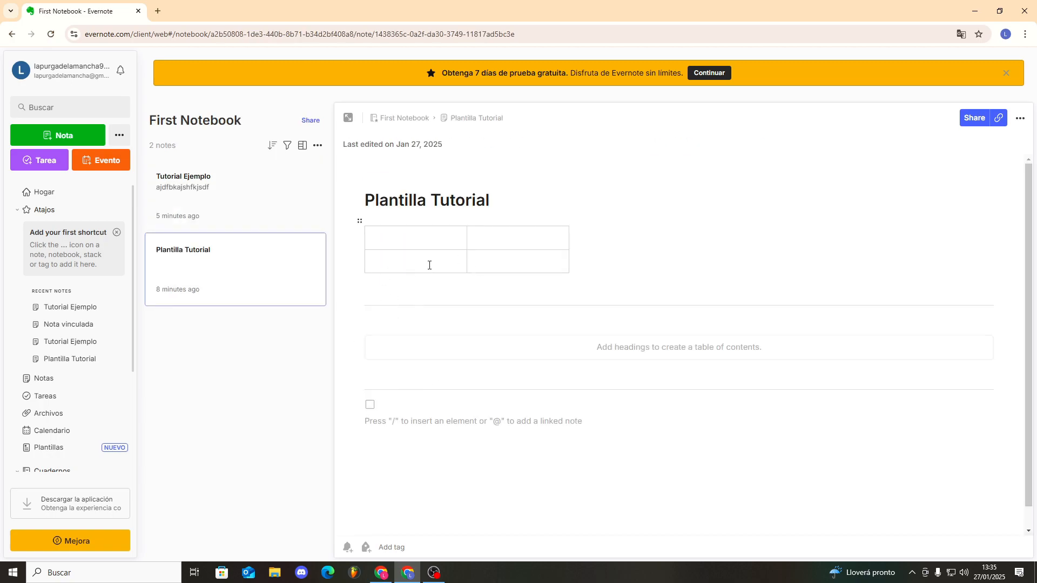
{"action": "left_click", "coordinate": [240, 204]}
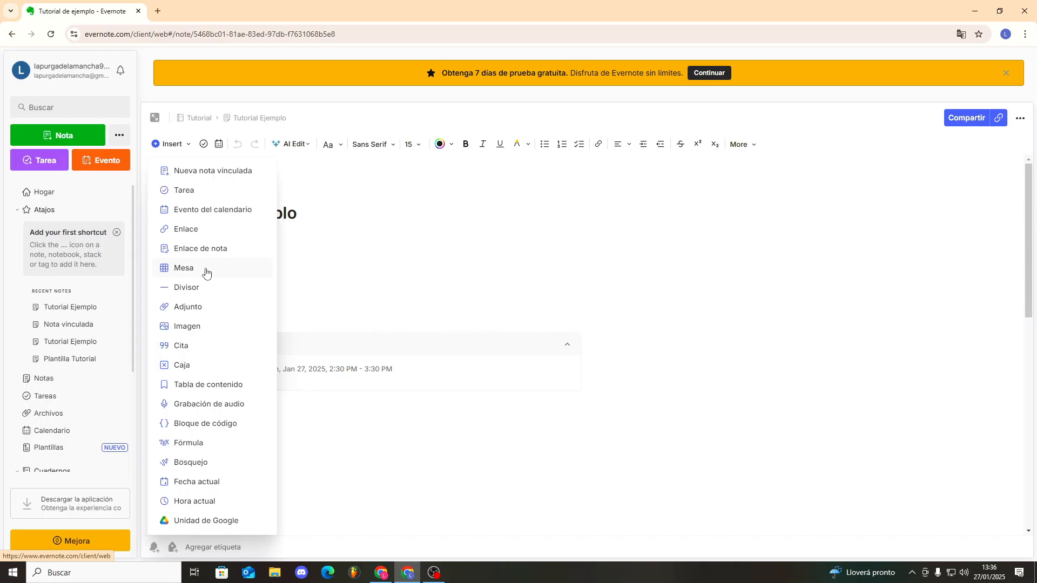
Insert a table below the "Plantilla Tutorial" link and expand it to three rows and three columns.
{"action": "left_click", "coordinate": [207, 272]}
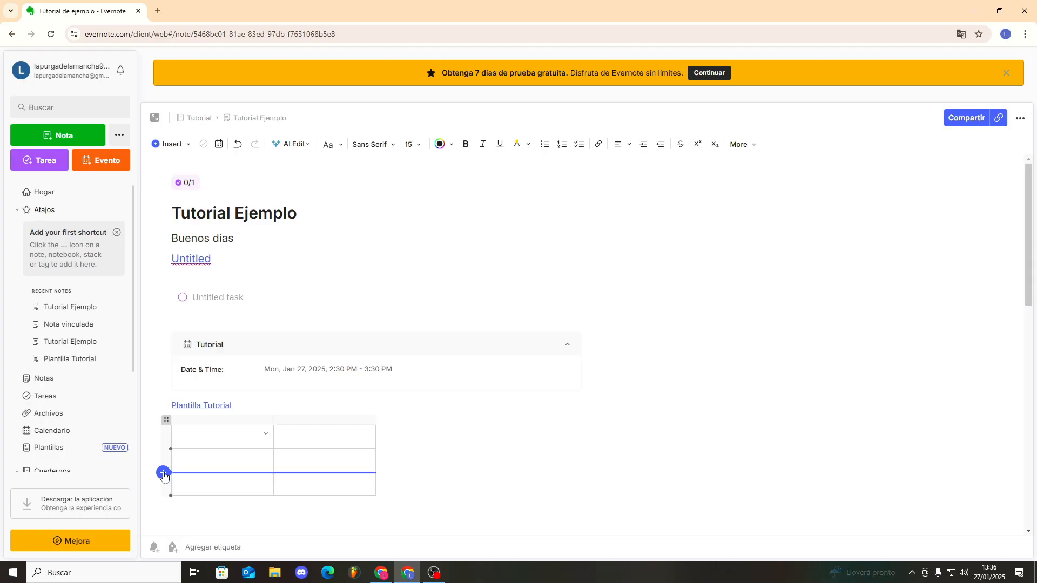
{"action": "left_click", "coordinate": [164, 474]}
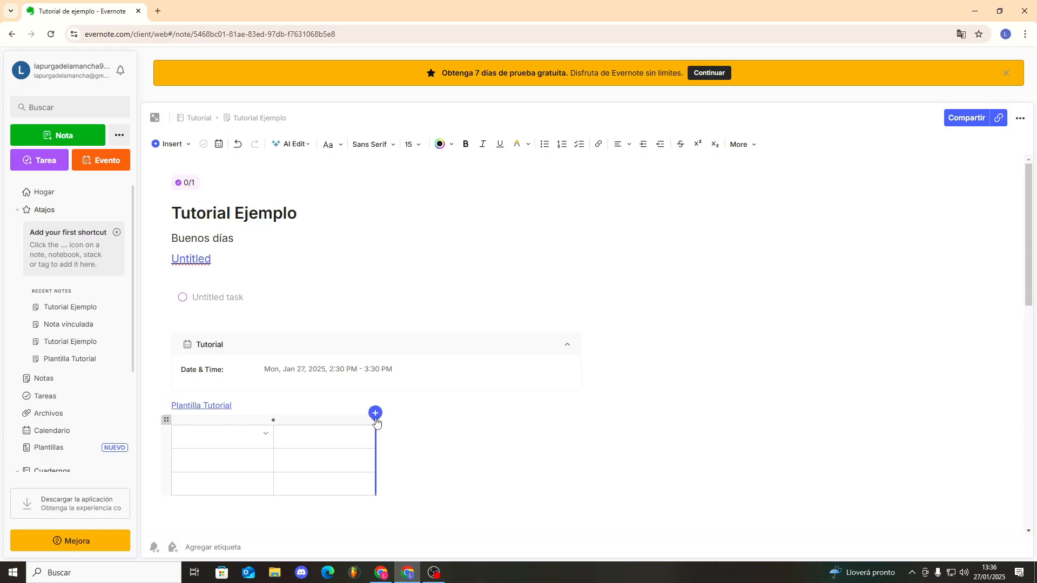
{"action": "left_click", "coordinate": [375, 421]}
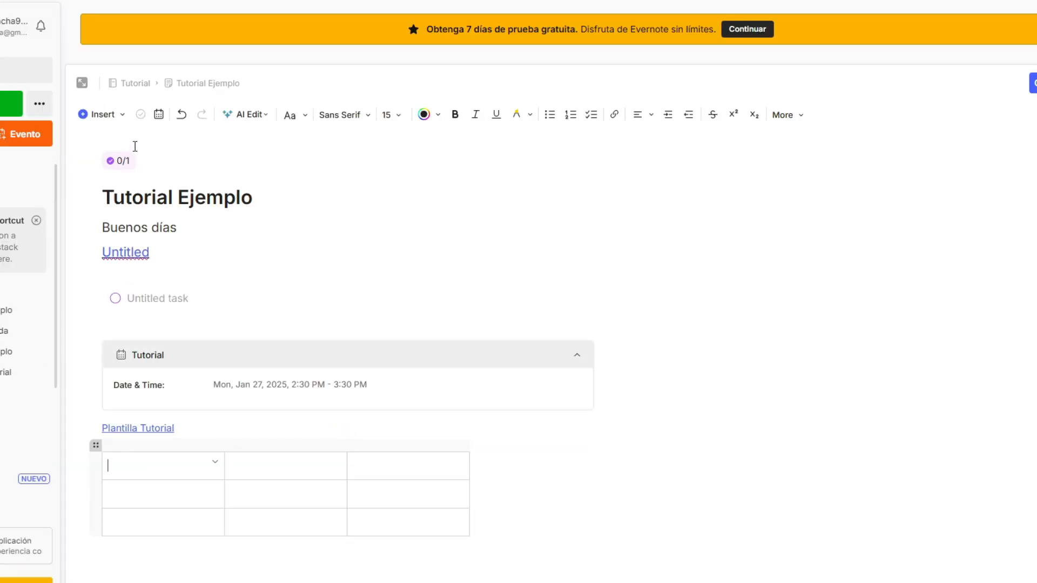
Add a new line between the "Plantilla Tutorial" link and the table, and insert a divider there.
{"action": "left_click", "coordinate": [97, 114]}
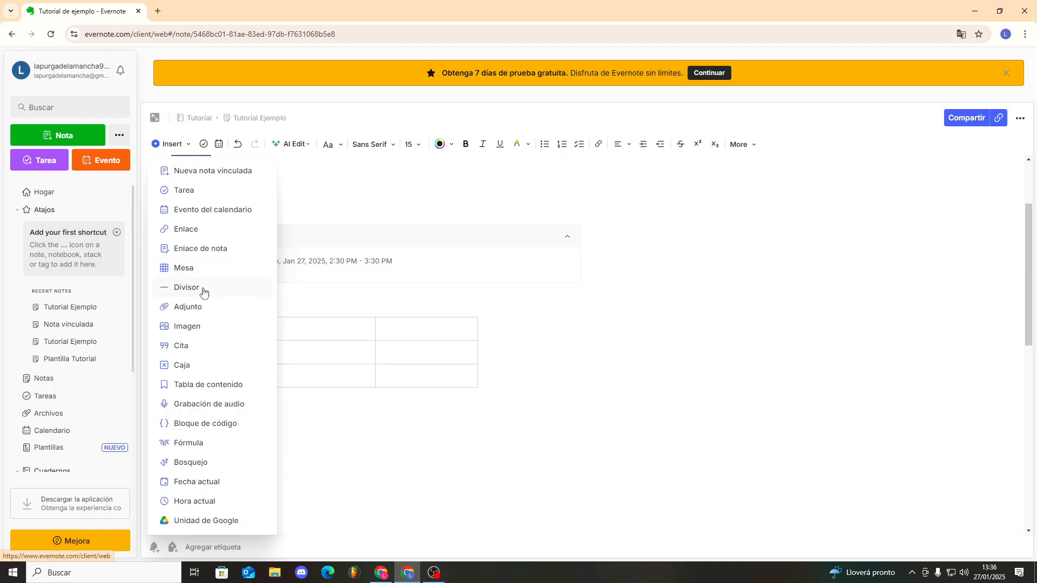
{"action": "left_click", "coordinate": [324, 297]}
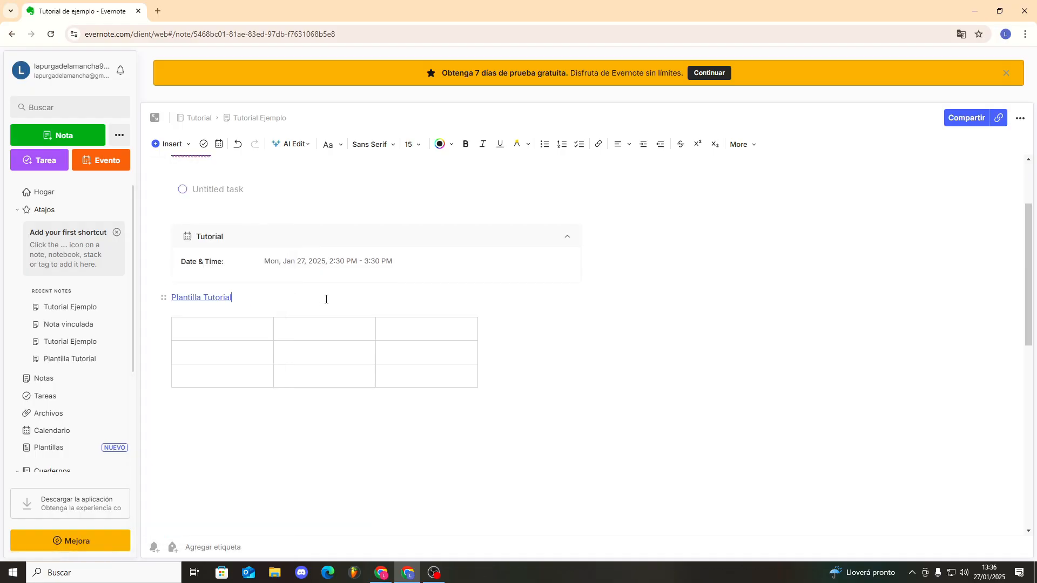
{"action": "key", "text": "Return"}
{"action": "left_click", "coordinate": [247, 293]}
{"action": "left_click", "coordinate": [266, 314]}
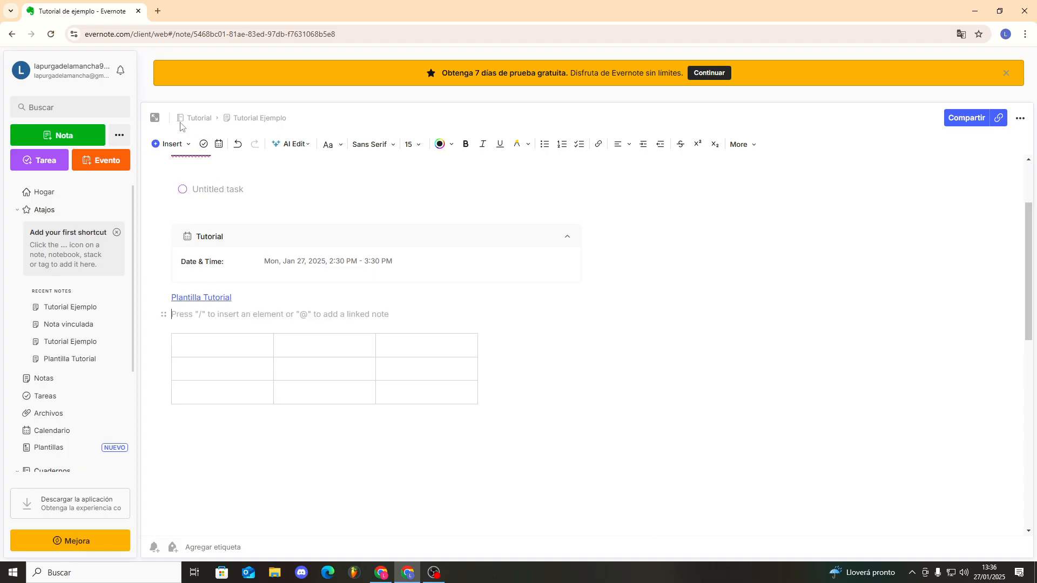
{"action": "left_click", "coordinate": [181, 144]}
{"action": "left_click", "coordinate": [196, 287]}
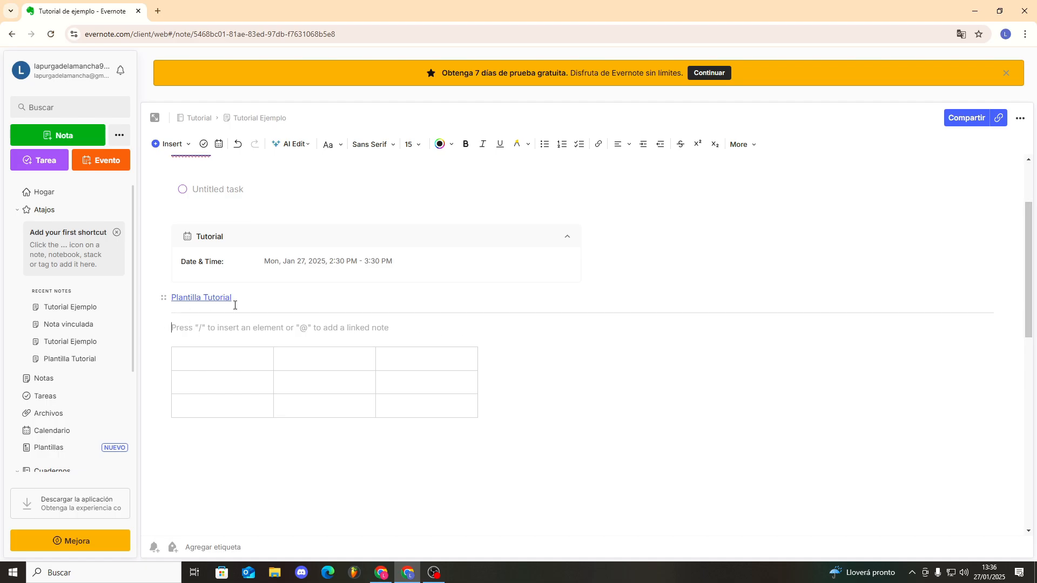
Insert two checkboxes below the table and tick the first one.
{"action": "scroll", "coordinate": [235, 305], "scroll_direction": "up", "scroll_amount": 2}
{"action": "left_click", "coordinate": [167, 143]}
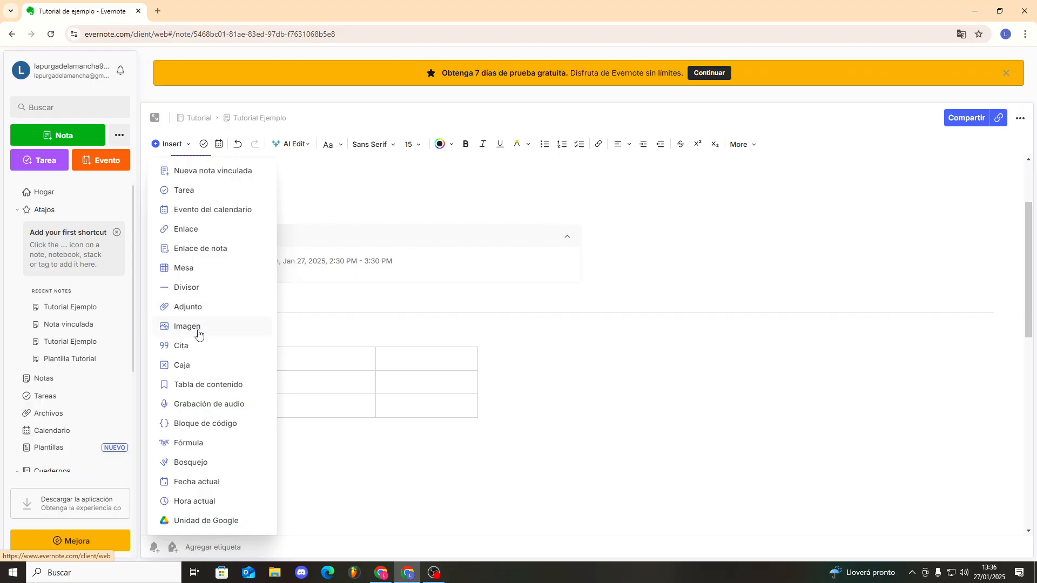
{"action": "left_click", "coordinate": [201, 366]}
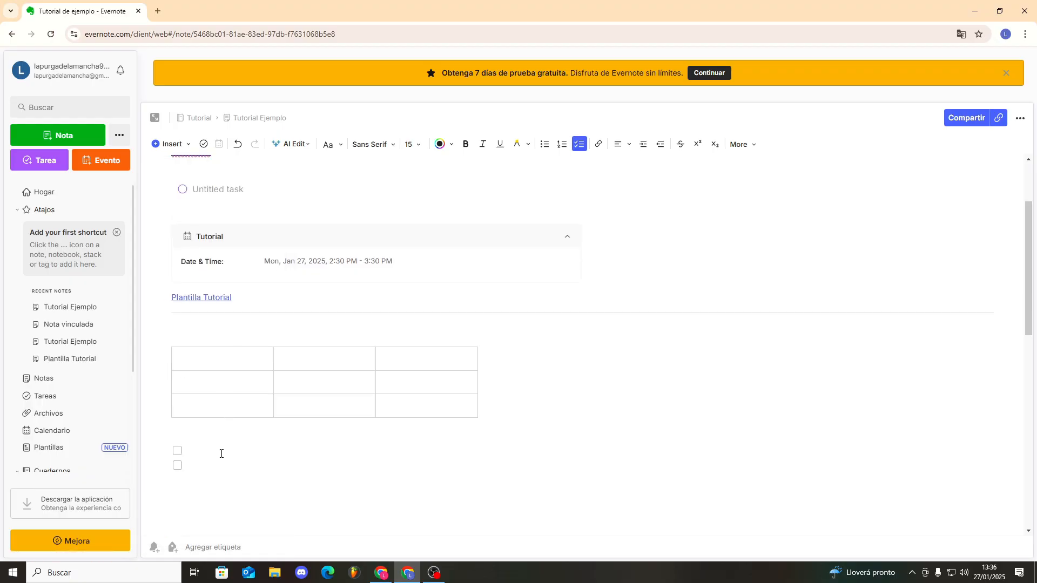
{"action": "left_click", "coordinate": [177, 450]}
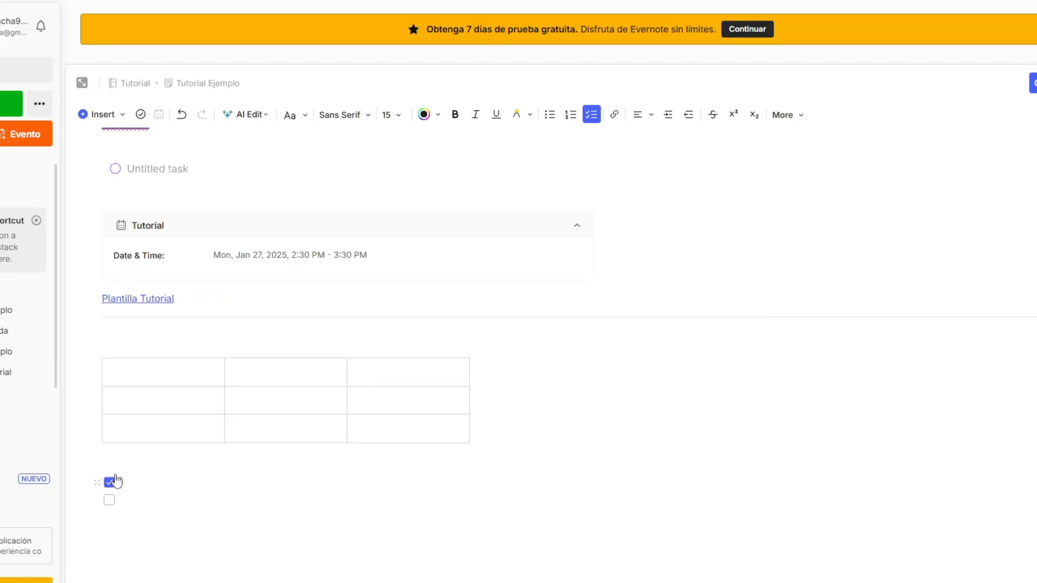
{"action": "left_click", "coordinate": [102, 115]}
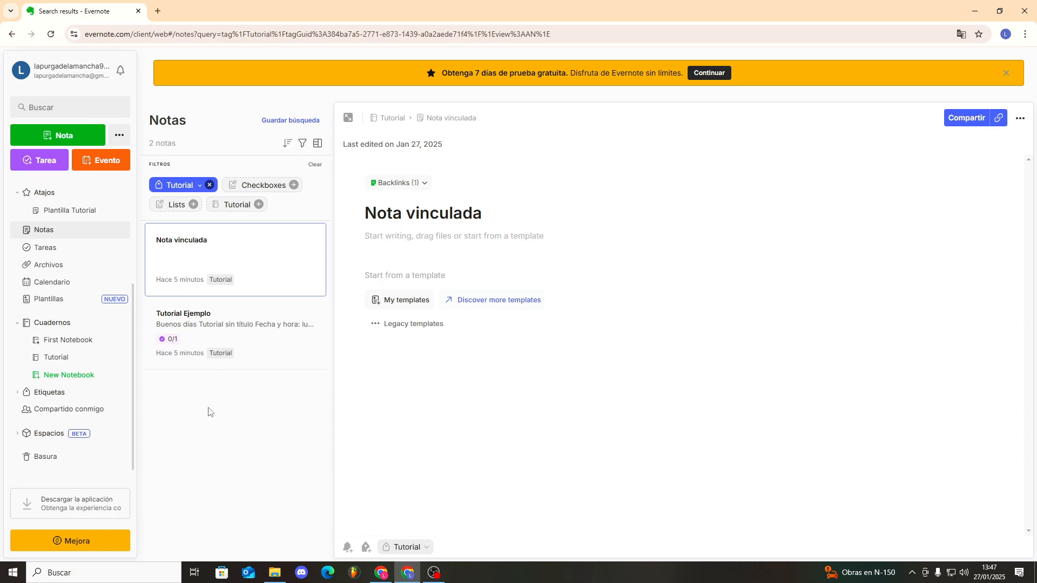
Show the notes tagged Tutorial, and open "Tutorial Ejemplo" and "Nota vinculada" from the filtered list.
{"action": "left_click", "coordinate": [53, 397]}
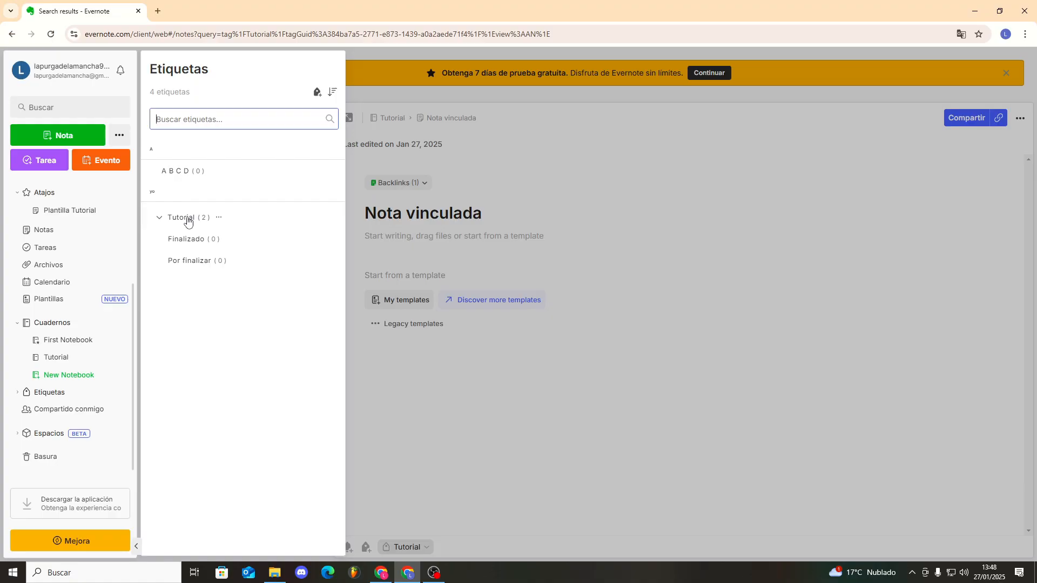
{"action": "left_click", "coordinate": [186, 219]}
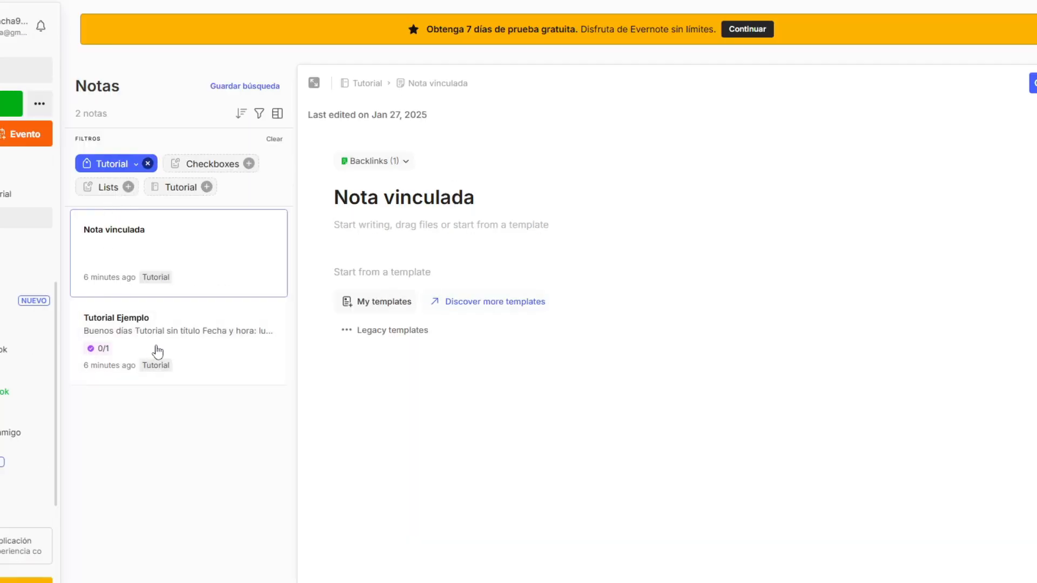
{"action": "left_click", "coordinate": [157, 351]}
{"action": "left_click", "coordinate": [162, 250]}
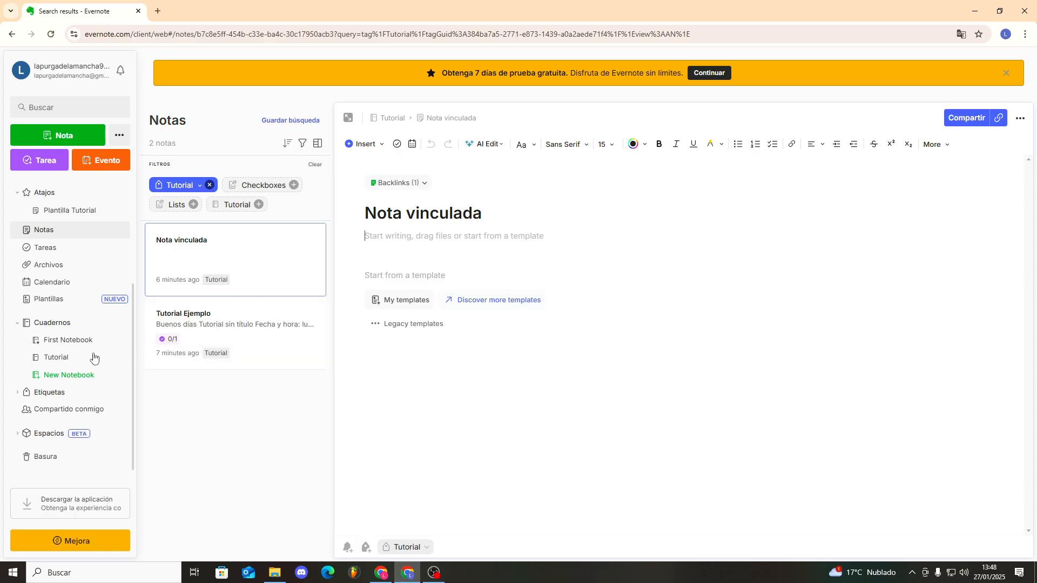
Filter the notes by the ABCD tag, and switch back to the notes tagged Tutorial.
{"action": "left_click", "coordinate": [51, 392]}
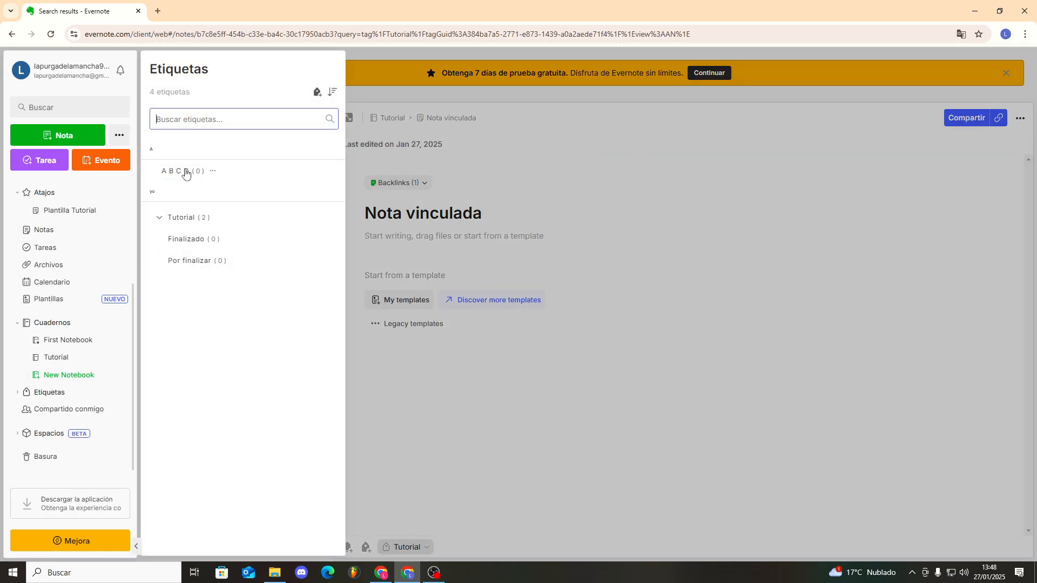
{"action": "left_click", "coordinate": [181, 171]}
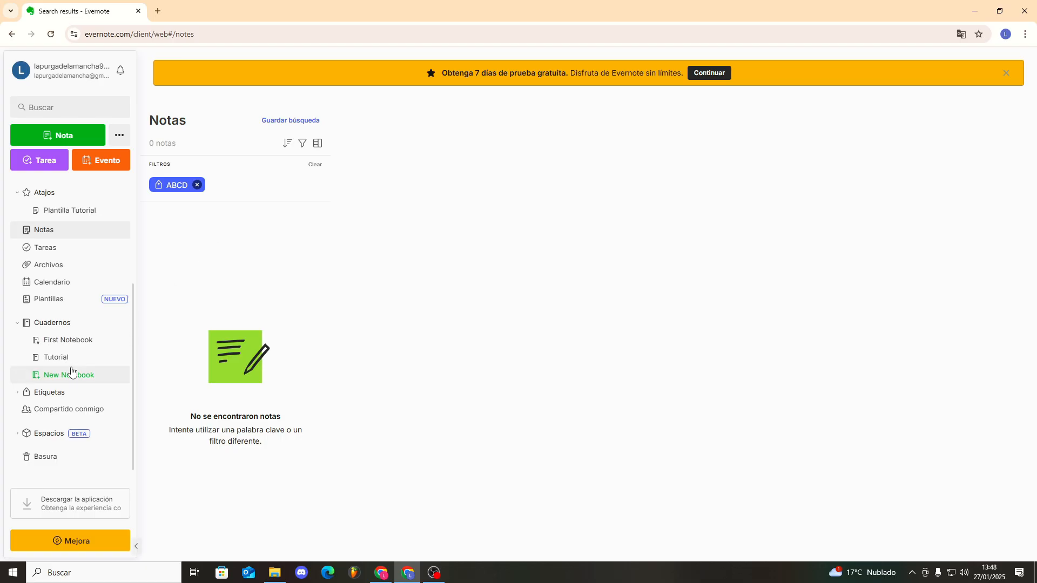
{"action": "left_click", "coordinate": [58, 397]}
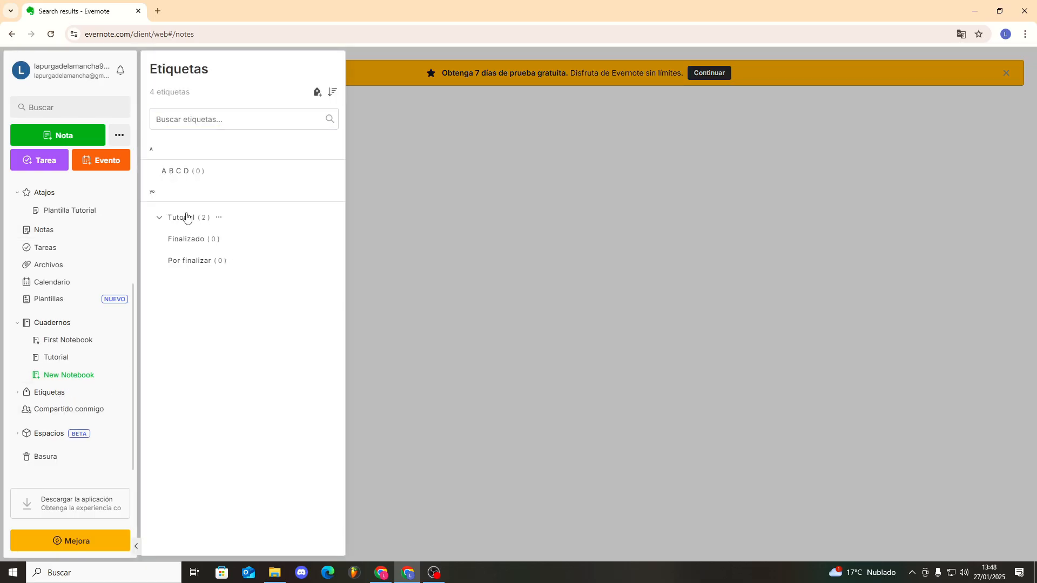
{"action": "left_click", "coordinate": [189, 216]}
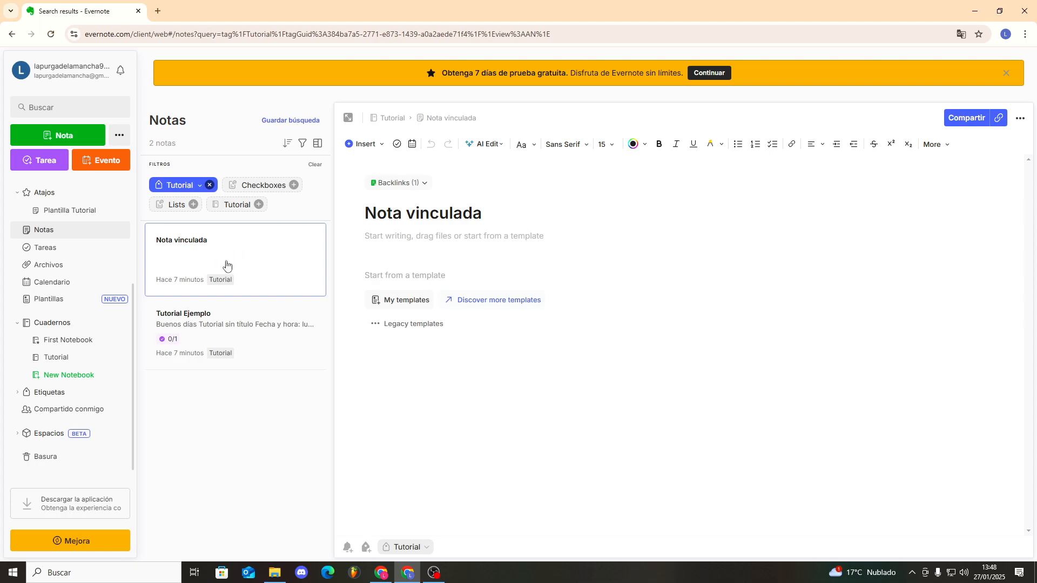
Add the ABCD tag to the note "Nota vinculada" and filter the notes by that tag.
{"action": "left_click", "coordinate": [1020, 118]}
{"action": "left_click", "coordinate": [961, 188]}
{"action": "left_click", "coordinate": [380, 253]}
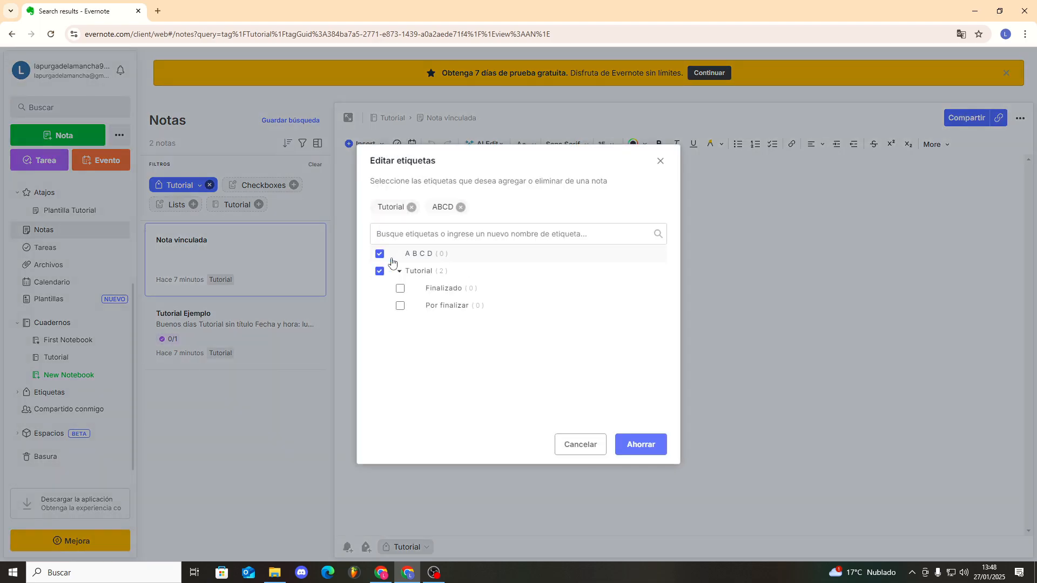
{"action": "left_click", "coordinate": [641, 445]}
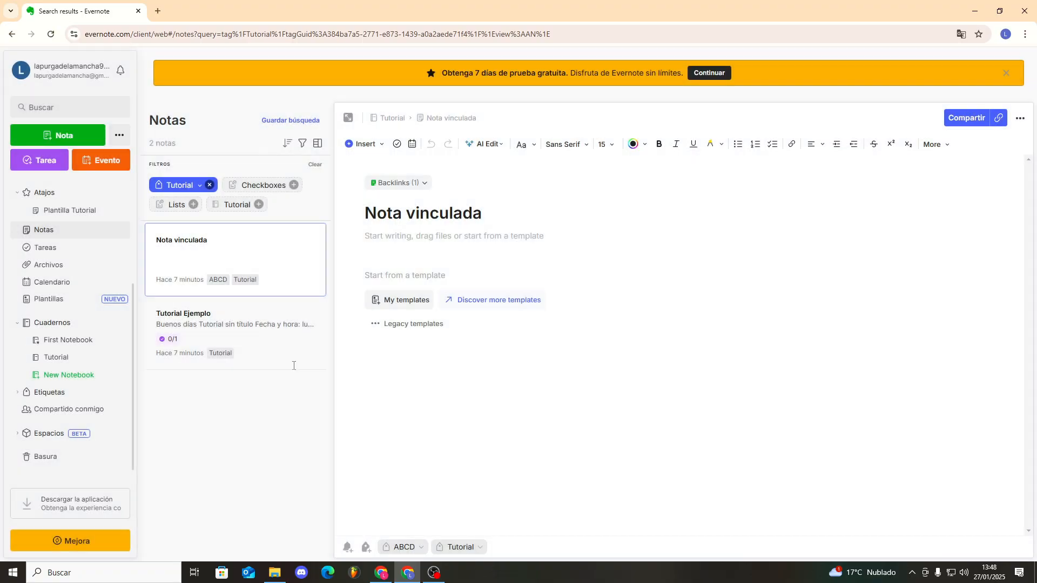
{"action": "left_click", "coordinate": [45, 395]}
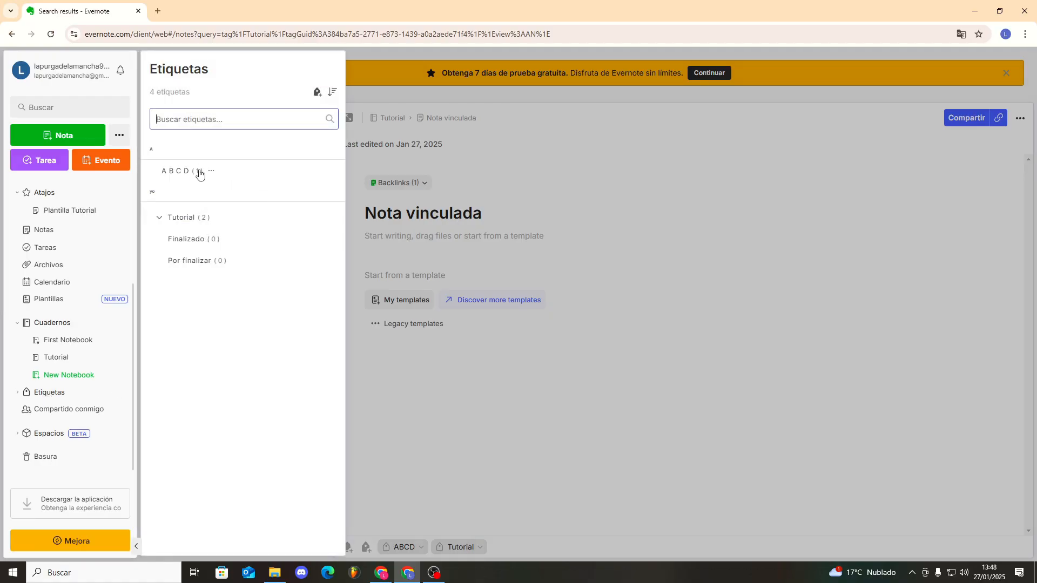
{"action": "left_click", "coordinate": [199, 171]}
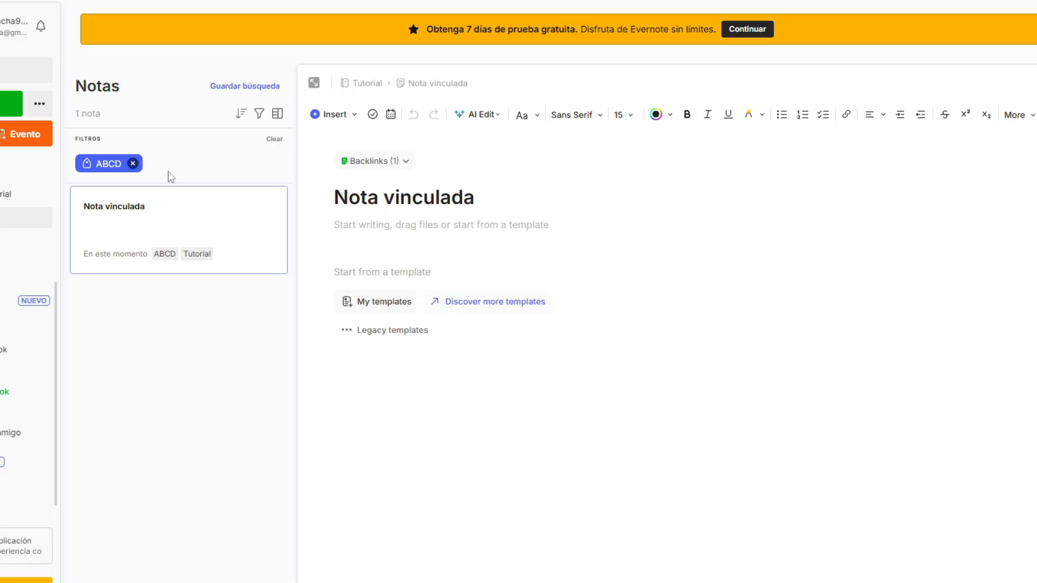
Collapse the Tutorial tag's subtags in the tag list and view the actions available for that tag.
{"action": "left_click", "coordinate": [0, 413]}
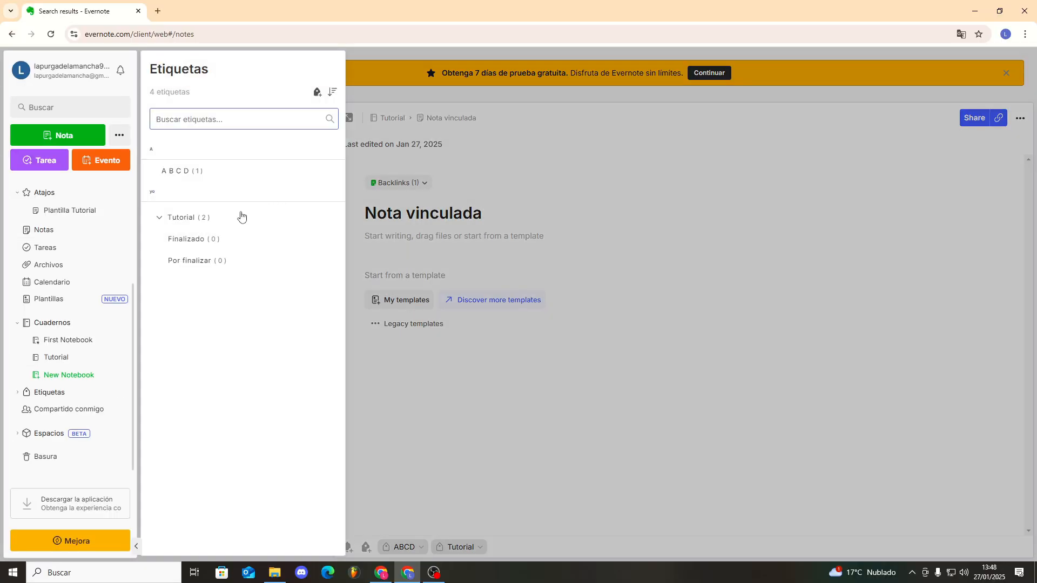
{"action": "left_click", "coordinate": [158, 218]}
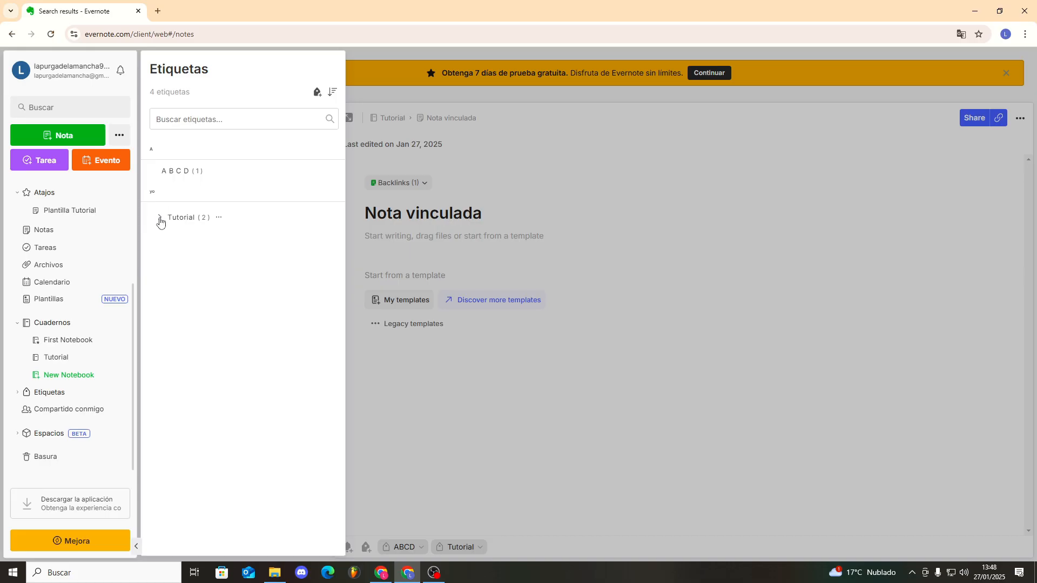
{"action": "left_click", "coordinate": [160, 219]}
{"action": "left_click", "coordinate": [160, 218]}
{"action": "left_click", "coordinate": [218, 218]}
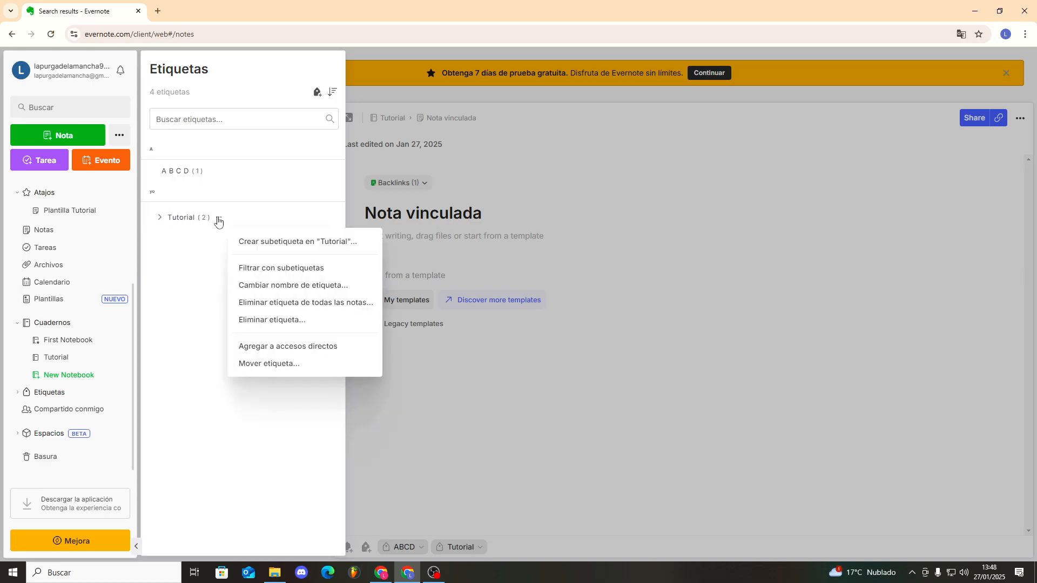
{"action": "left_click", "coordinate": [190, 270]}
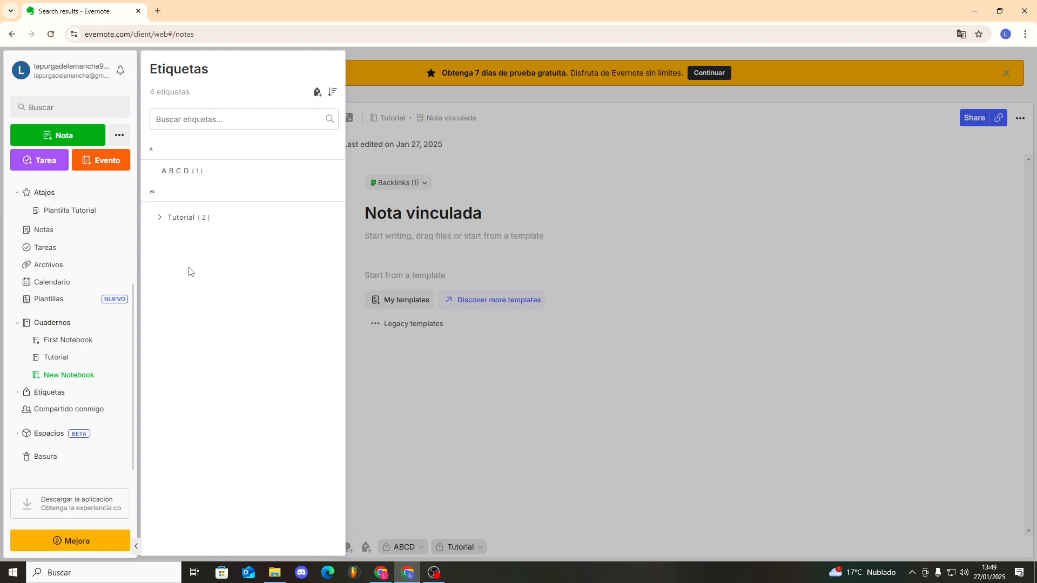
Expand the Tutorial tag and create a subtag named "Tutorial 2" inside it.
{"action": "left_click", "coordinate": [160, 219]}
{"action": "left_click", "coordinate": [218, 220]}
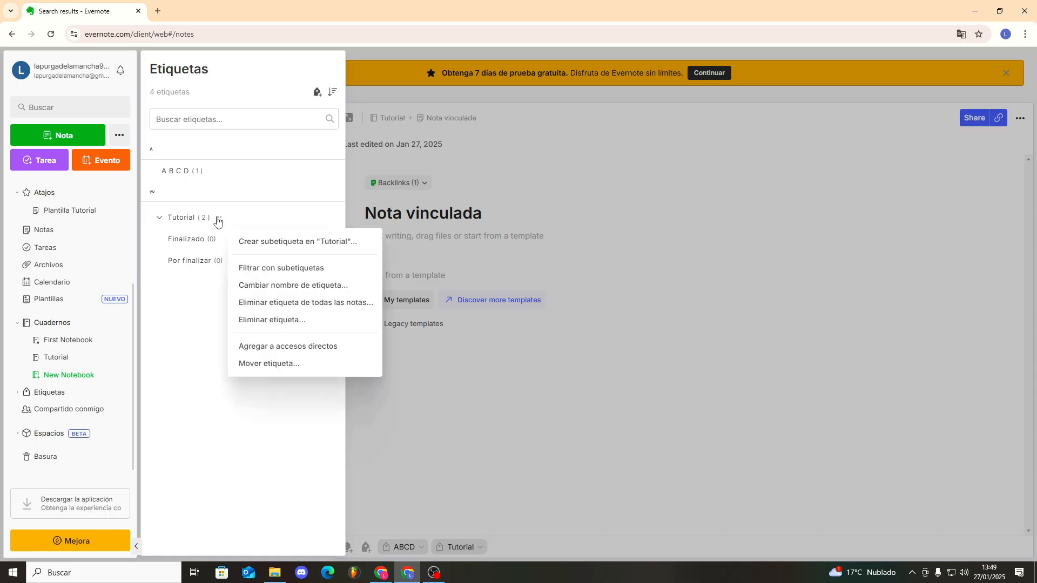
{"action": "left_click", "coordinate": [280, 244]}
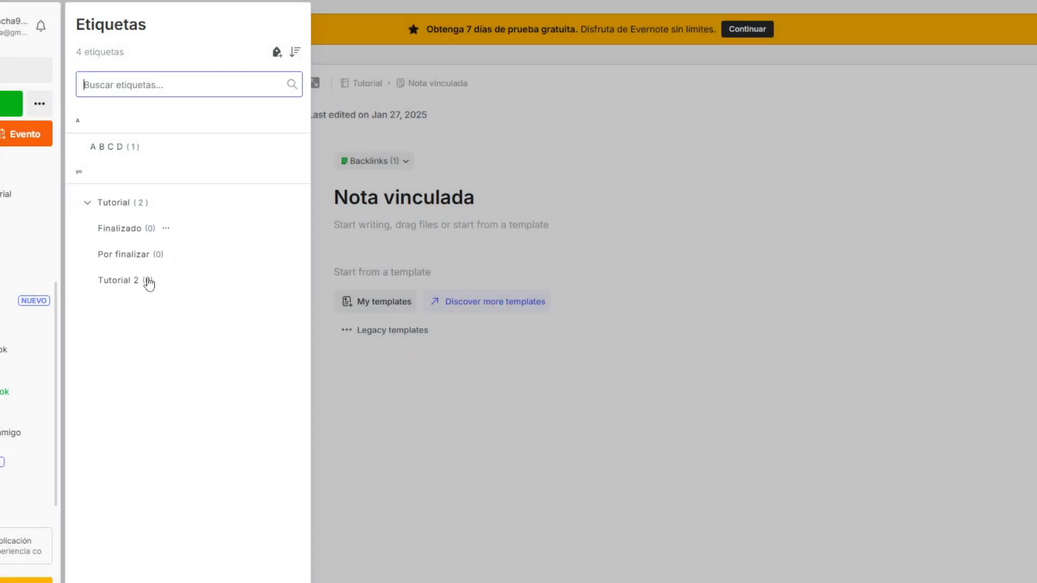
Add the Tutorial tag to the shortcuts and open it from the shortcuts list.
{"action": "left_click", "coordinate": [158, 204]}
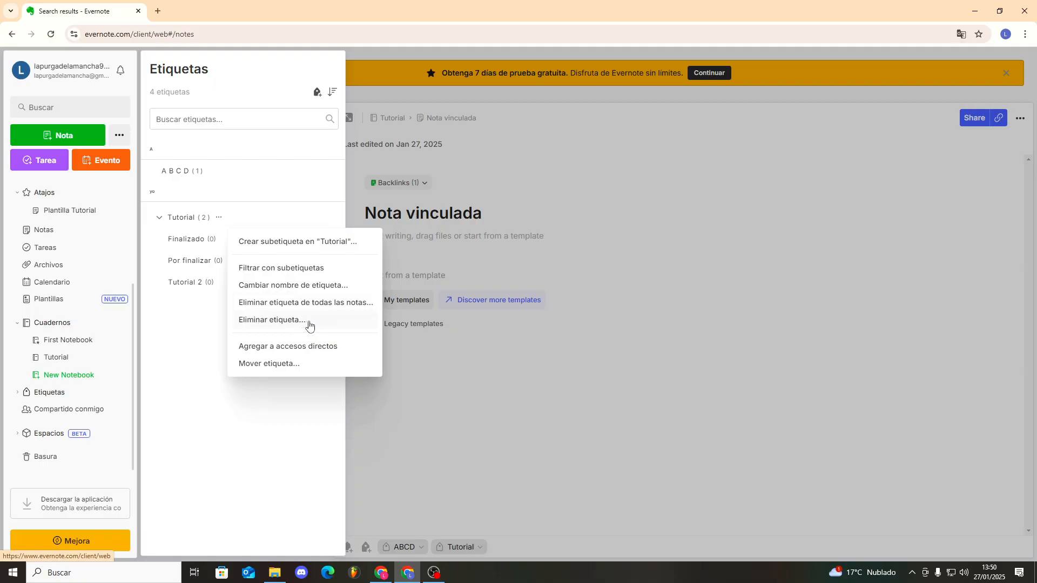
{"action": "left_click", "coordinate": [333, 351]}
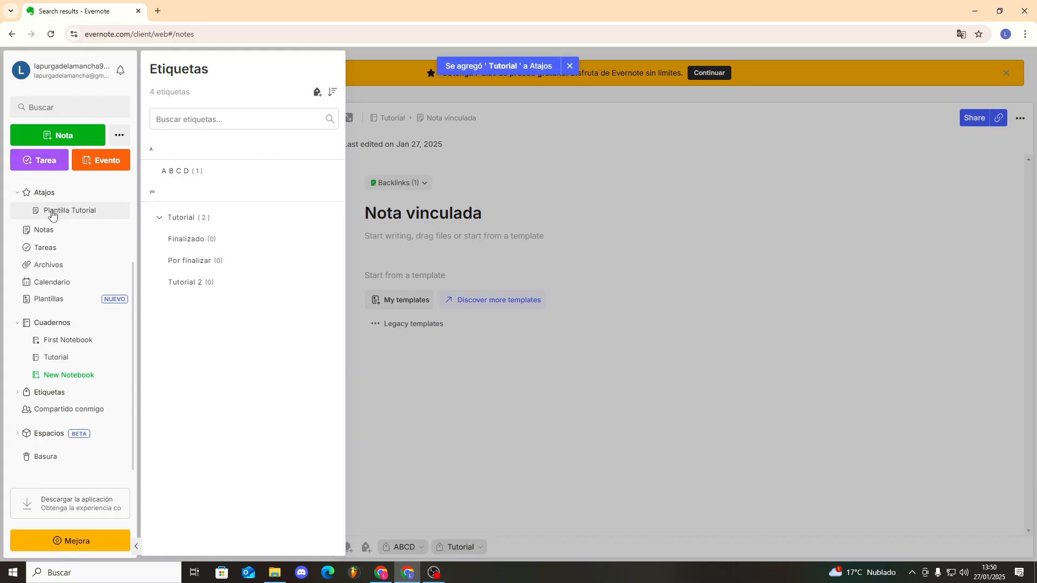
{"action": "left_click", "coordinate": [40, 197]}
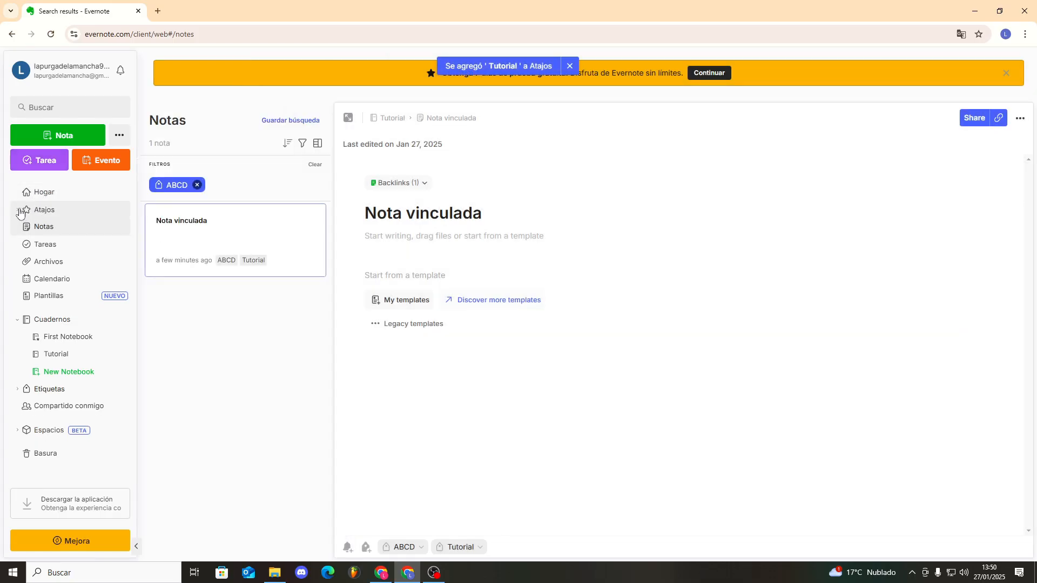
{"action": "left_click", "coordinate": [19, 211]}
{"action": "left_click", "coordinate": [52, 228]}
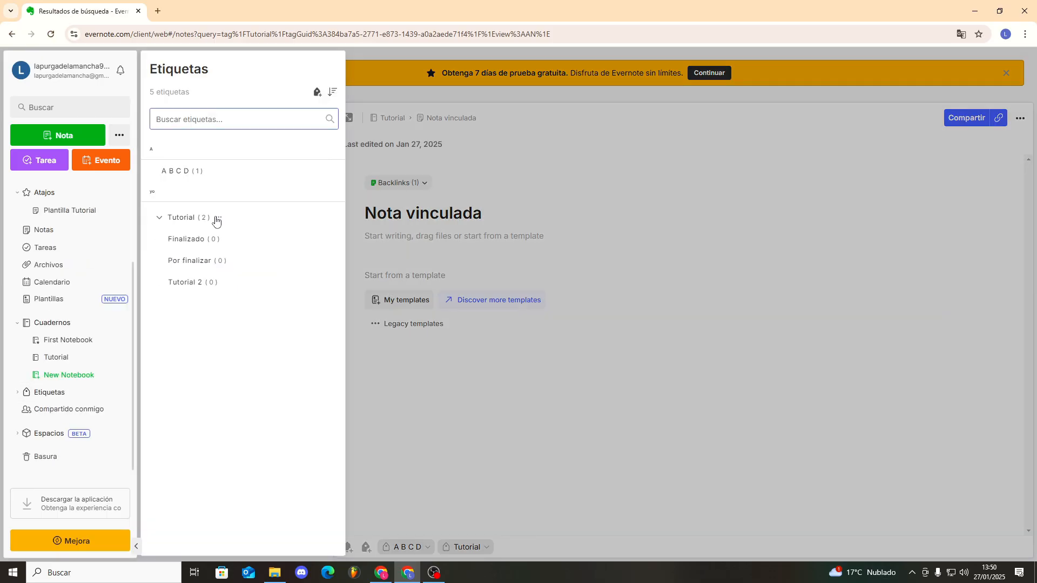
Filter the notes by Tutorial with its subtags, remove the Finalizado and Tutorial 2 filters, and view the Tutorial filter's subtag options.
{"action": "left_click", "coordinate": [218, 218]}
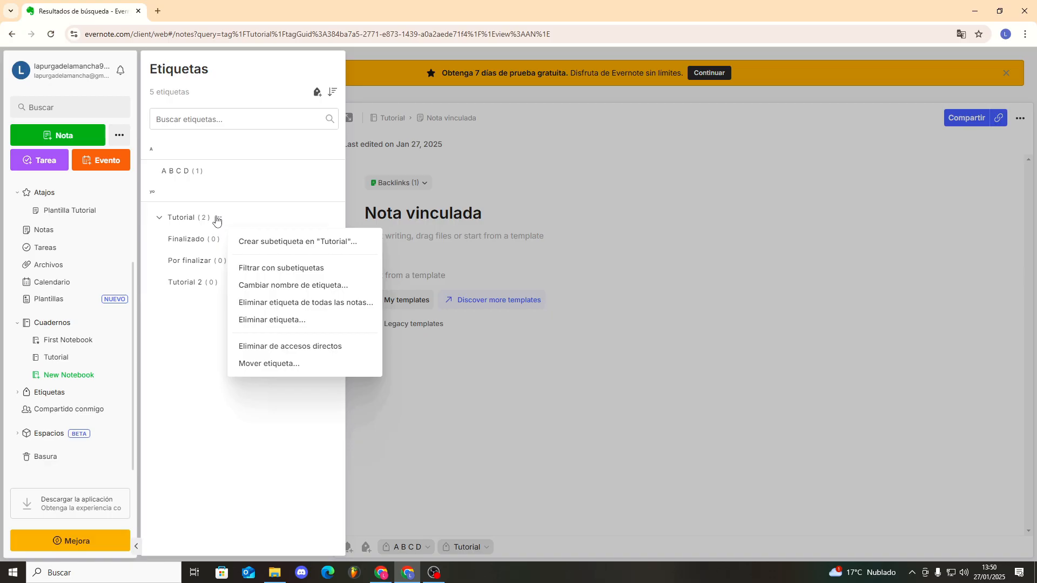
{"action": "left_click", "coordinate": [283, 269]}
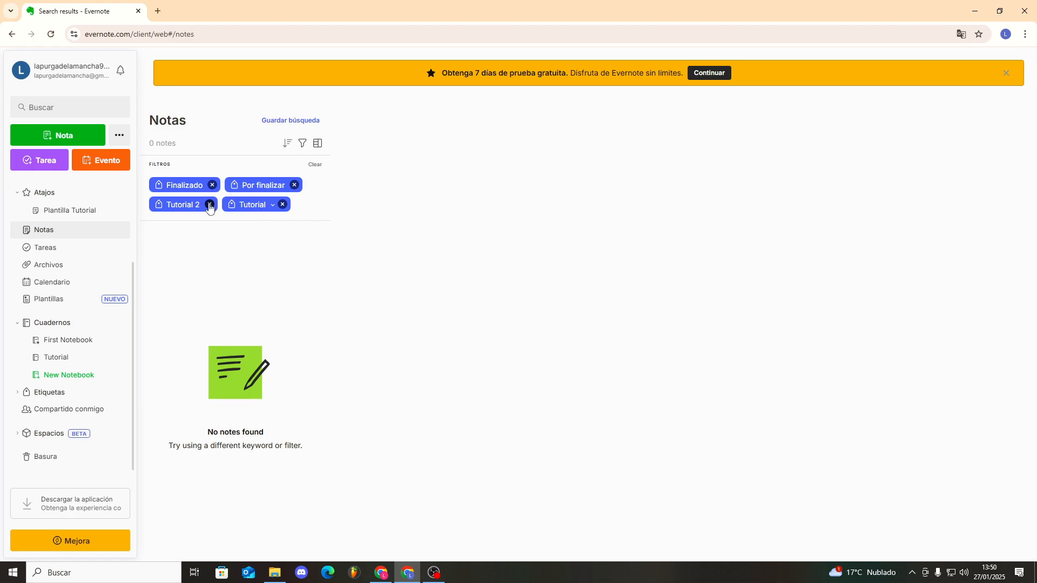
{"action": "left_click", "coordinate": [212, 185]}
{"action": "left_click", "coordinate": [246, 164]}
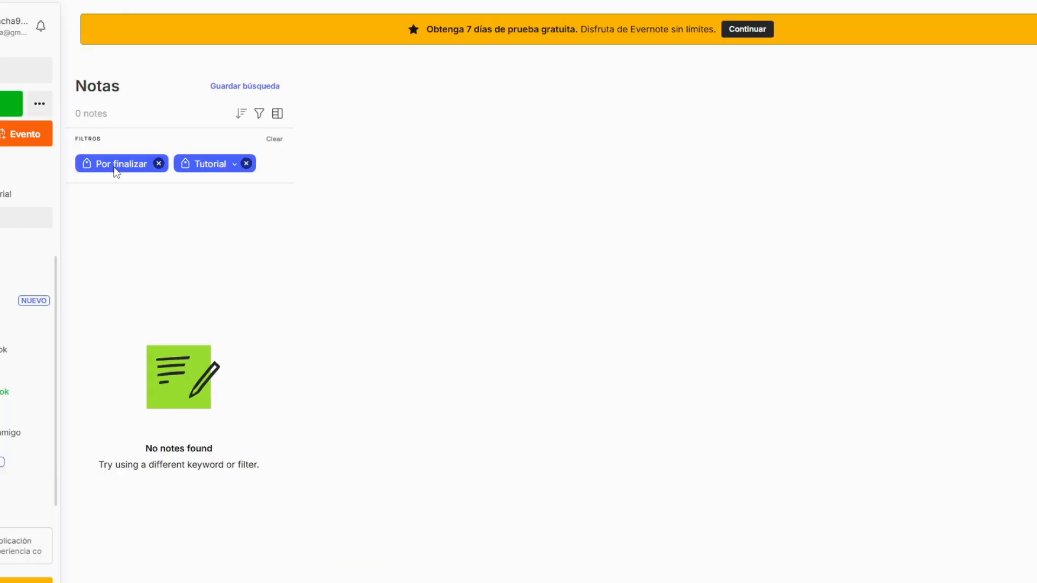
{"action": "left_click", "coordinate": [235, 165]}
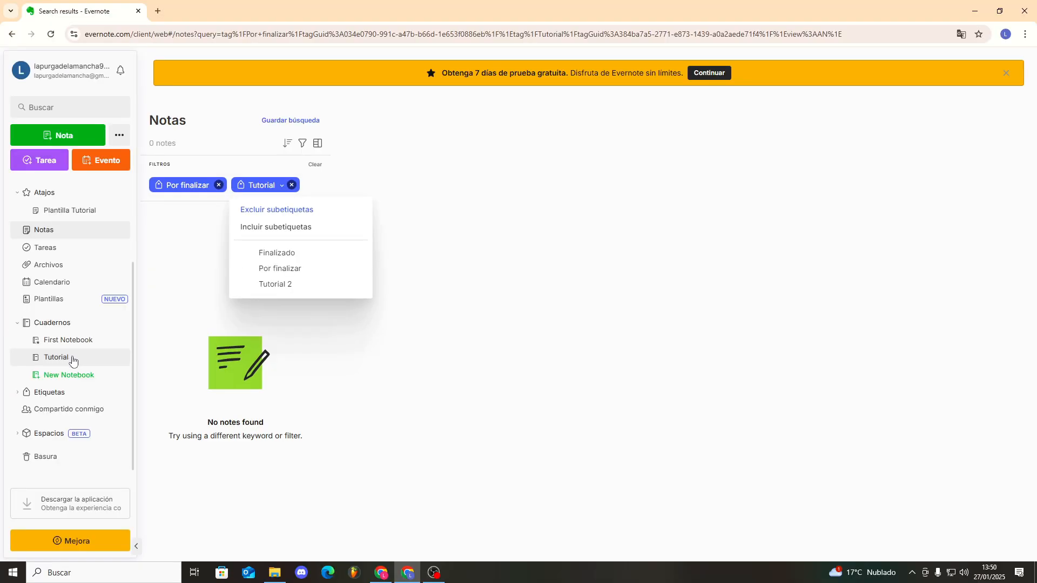
Edit the tags of "Nota vinculada" in the Tutorial notebook, removing ABCD and adding Por finalizar.
{"action": "left_click", "coordinate": [72, 359]}
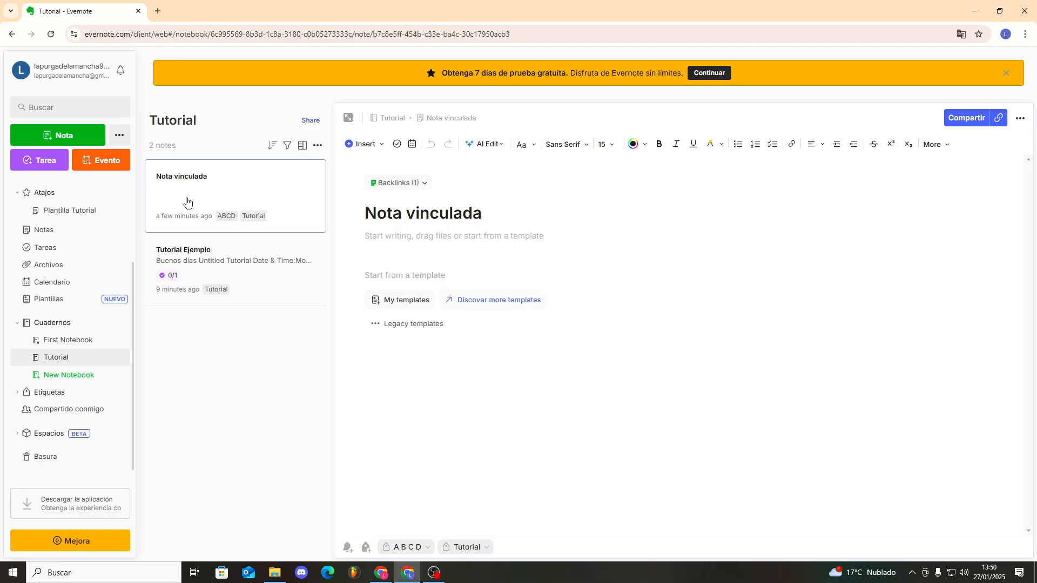
{"action": "left_click", "coordinate": [1020, 118]}
{"action": "left_click", "coordinate": [953, 184]}
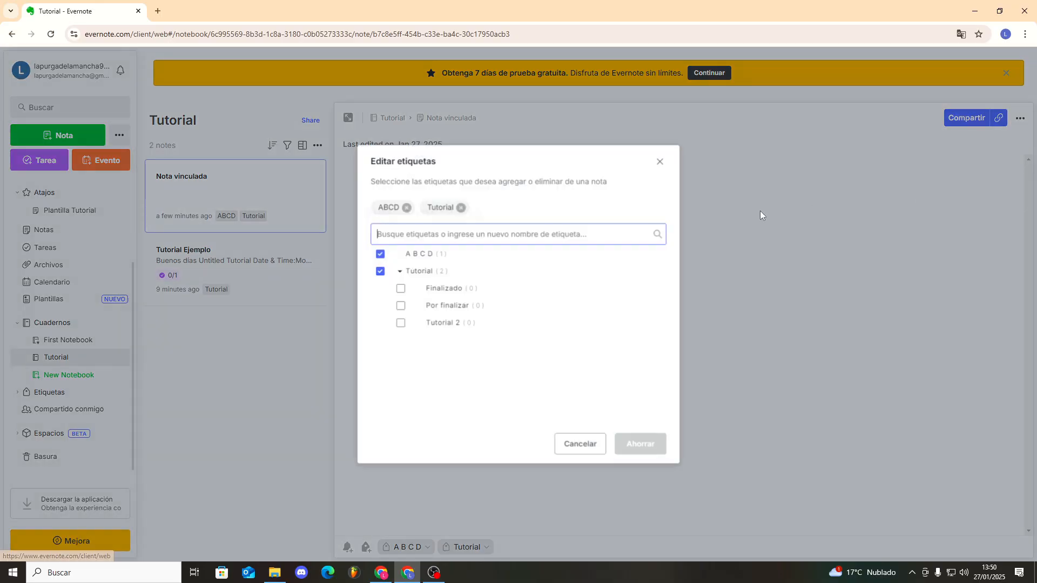
{"action": "left_click", "coordinate": [380, 254]}
{"action": "left_click", "coordinate": [400, 305]}
{"action": "left_click", "coordinate": [635, 446]}
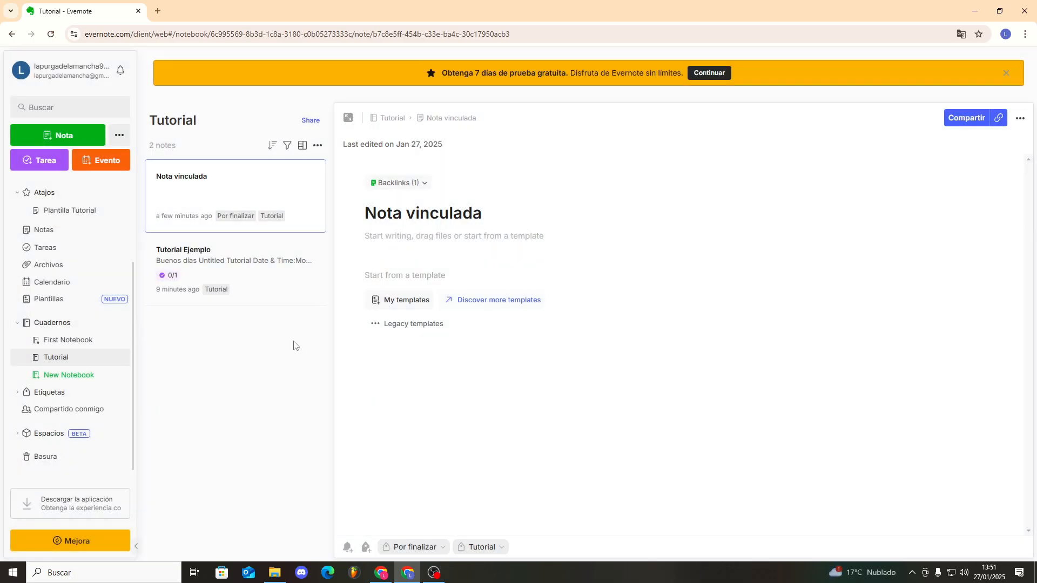
Filter the notes by the Tutorial tag with its subtags, keeping only the Por finalizar and Tutorial filters.
{"action": "left_click", "coordinate": [54, 393]}
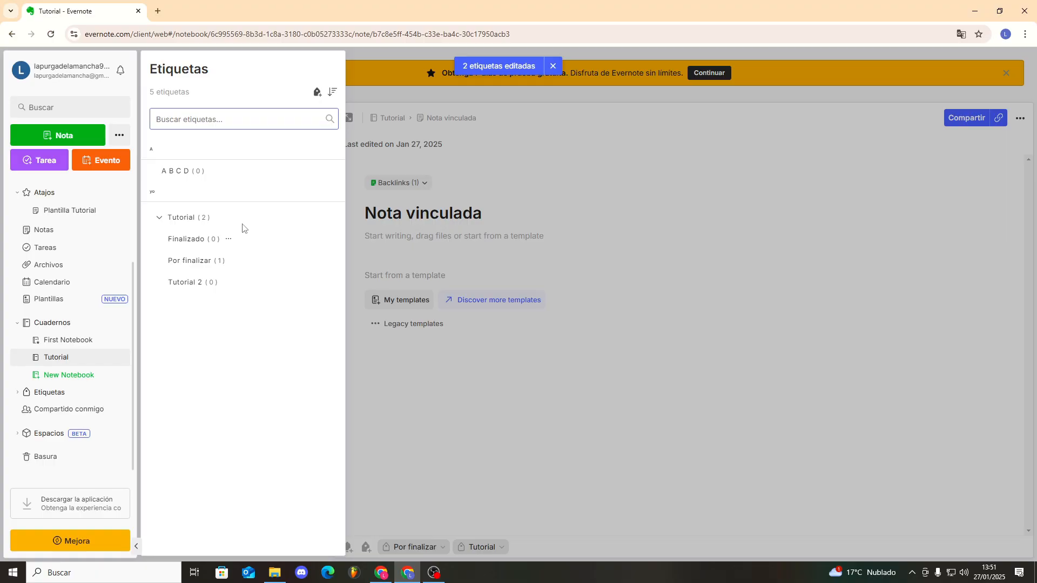
{"action": "mouse_move", "coordinate": [214, 262]}
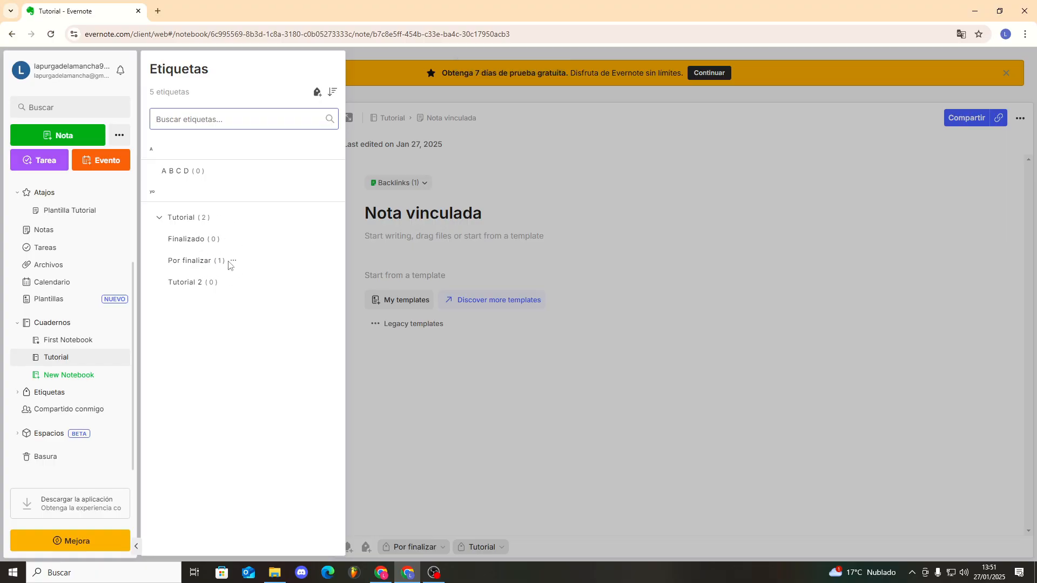
{"action": "left_click", "coordinate": [219, 217]}
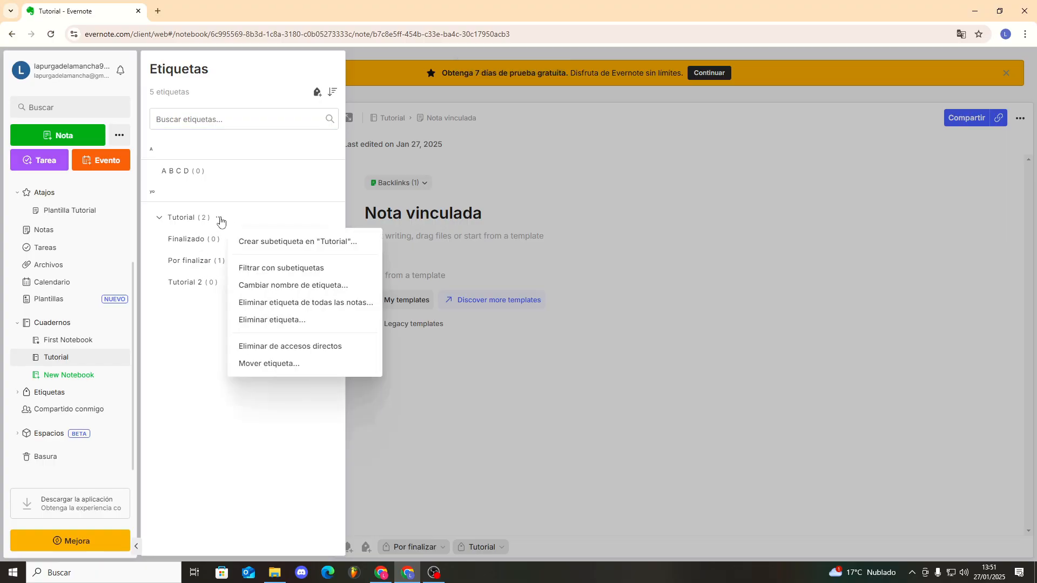
{"action": "left_click", "coordinate": [270, 267]}
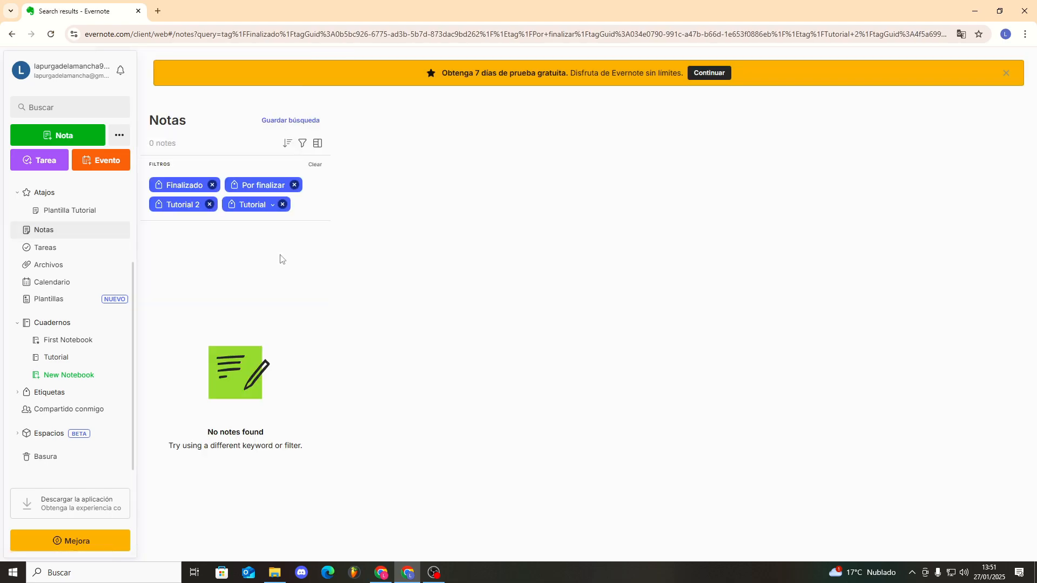
{"action": "left_click", "coordinate": [286, 185]}
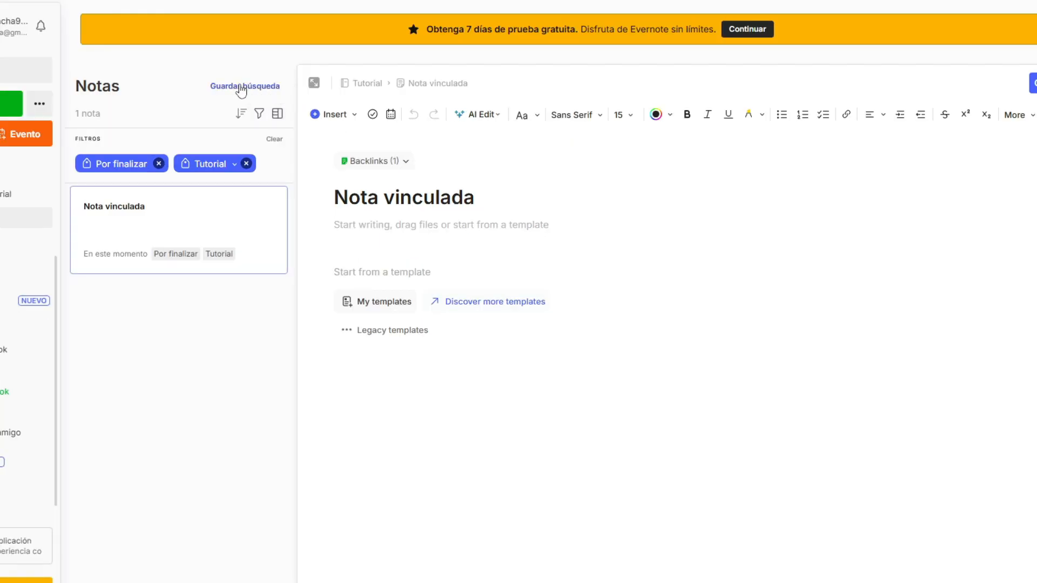
Save the filtered search as "Por finalizar" and add it to the shortcuts.
{"action": "left_click", "coordinate": [241, 88]}
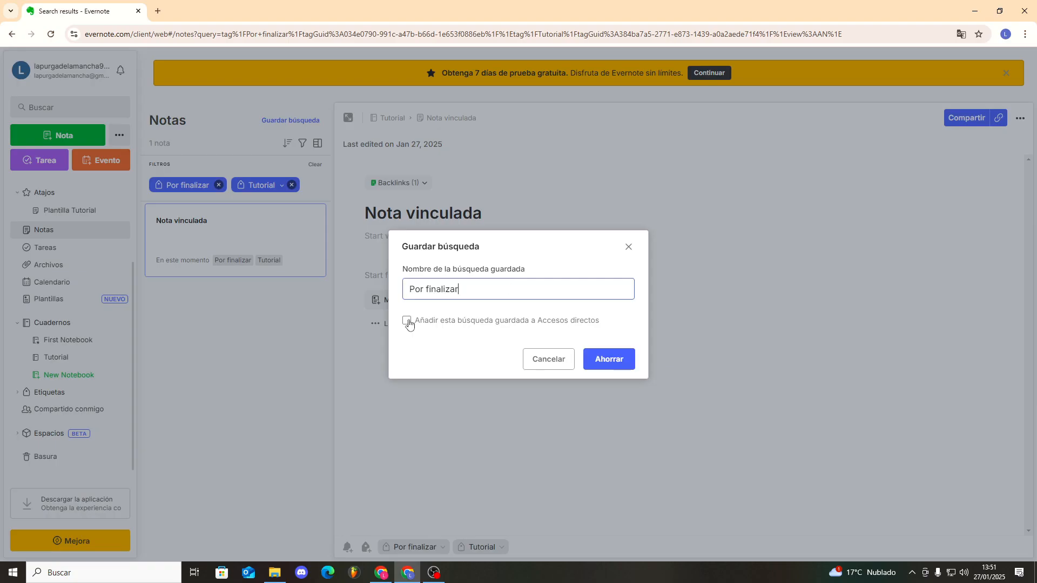
{"action": "left_click", "coordinate": [407, 322]}
{"action": "left_click", "coordinate": [609, 359]}
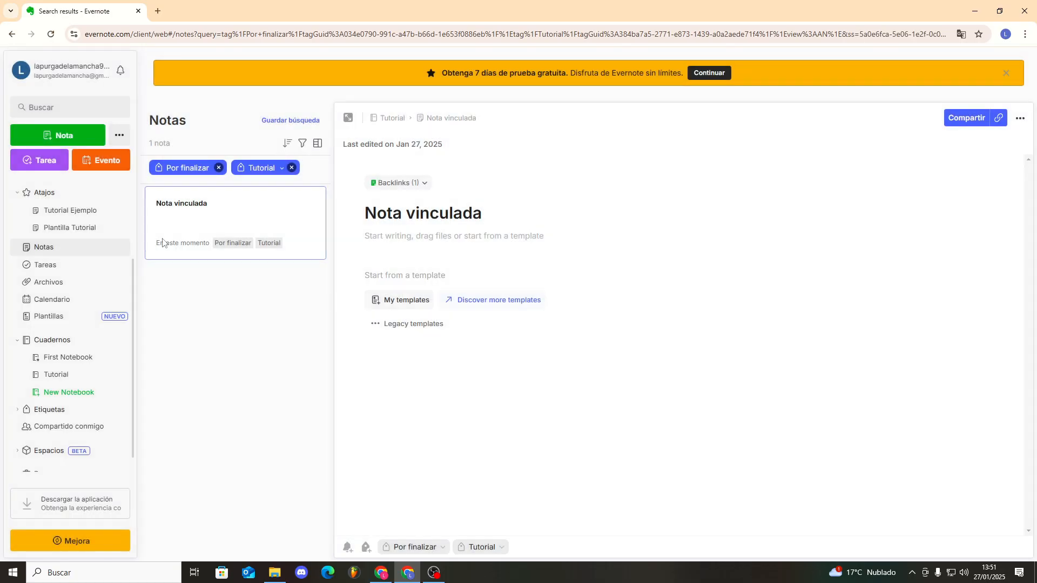
Open the Tutorial notebook from the notebooks list and view its sharing options without inviting anyone.
{"action": "left_click", "coordinate": [18, 194]}
{"action": "left_click", "coordinate": [17, 211]}
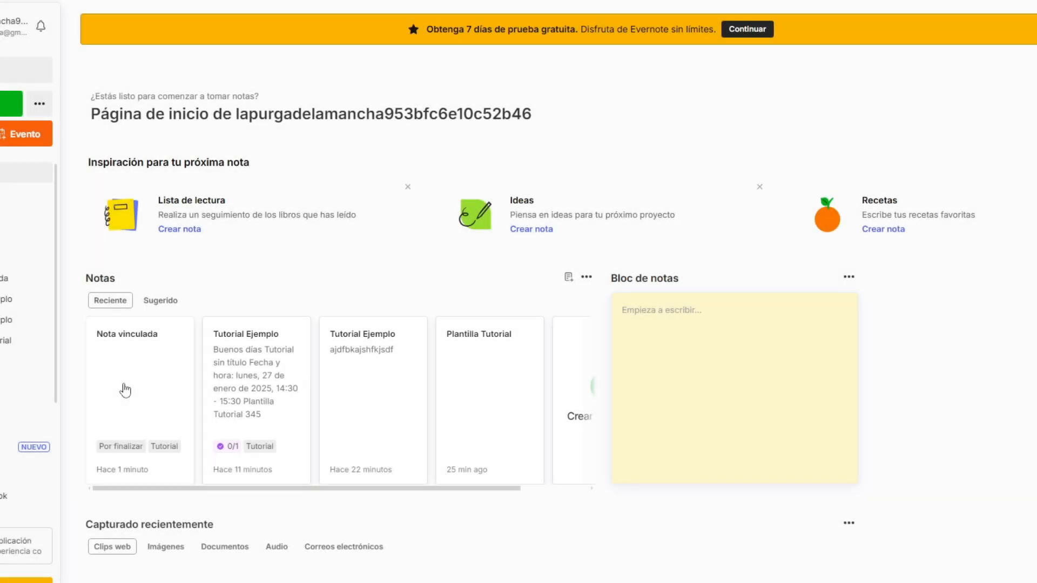
{"action": "scroll", "coordinate": [27, 324], "scroll_direction": "down", "scroll_amount": 3}
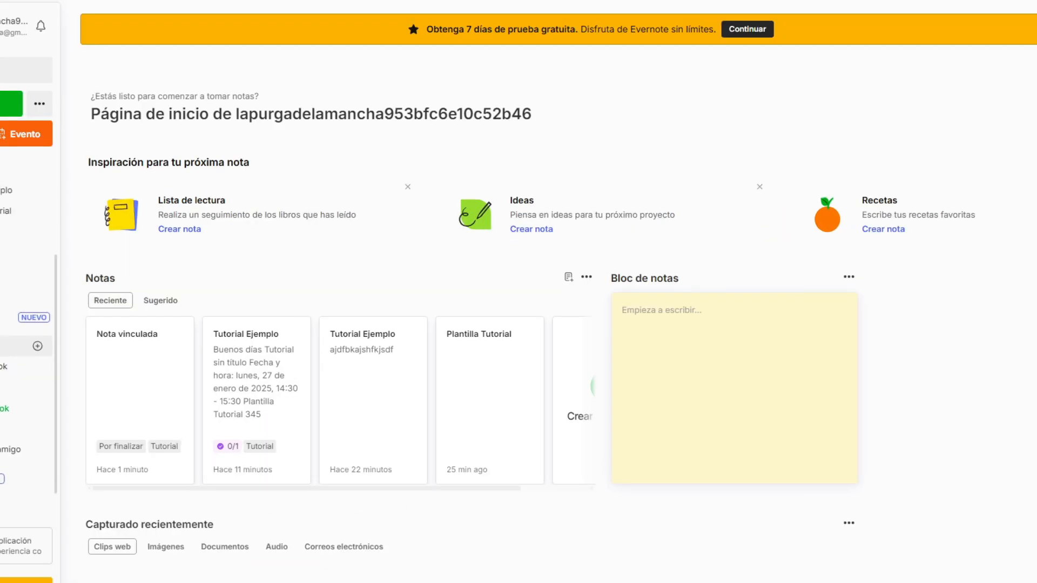
{"action": "left_click", "coordinate": [10, 346]}
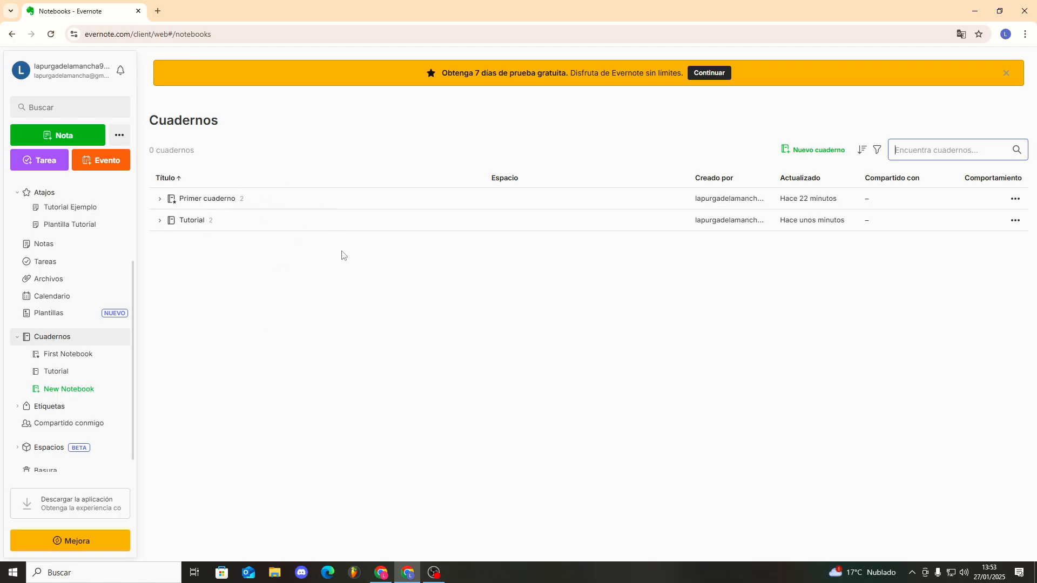
{"action": "left_click", "coordinate": [192, 222]}
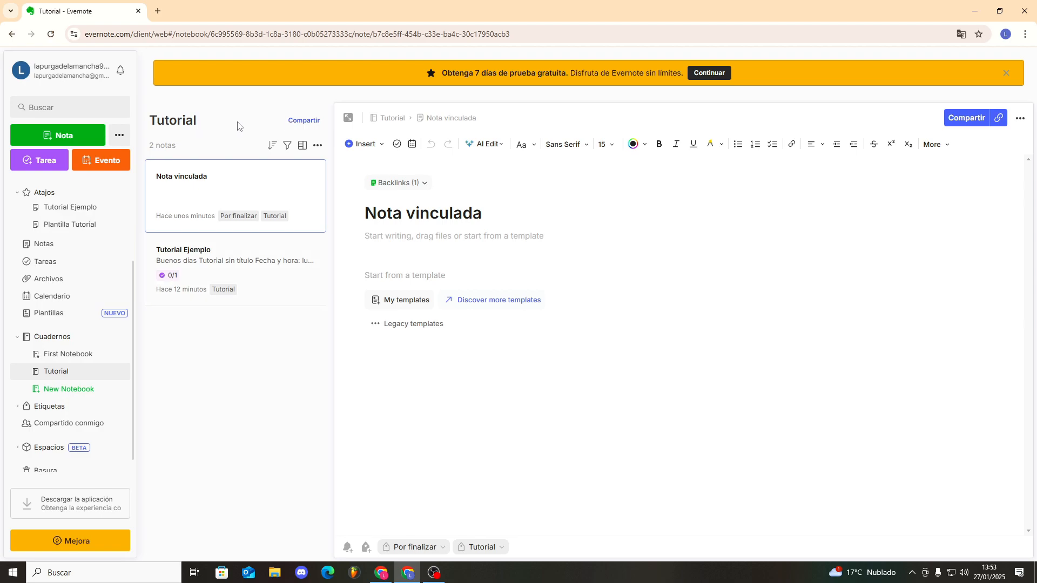
{"action": "left_click", "coordinate": [311, 123]}
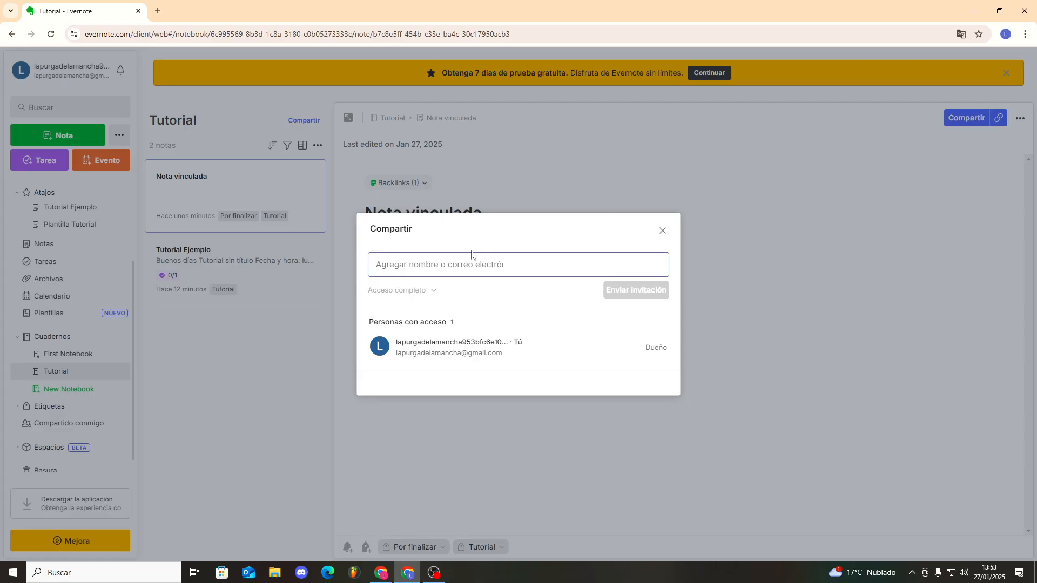
{"action": "left_click", "coordinate": [662, 231]}
Add the Tutorial notebook to a new stack named "Tutorial".
{"action": "left_click", "coordinate": [318, 145]}
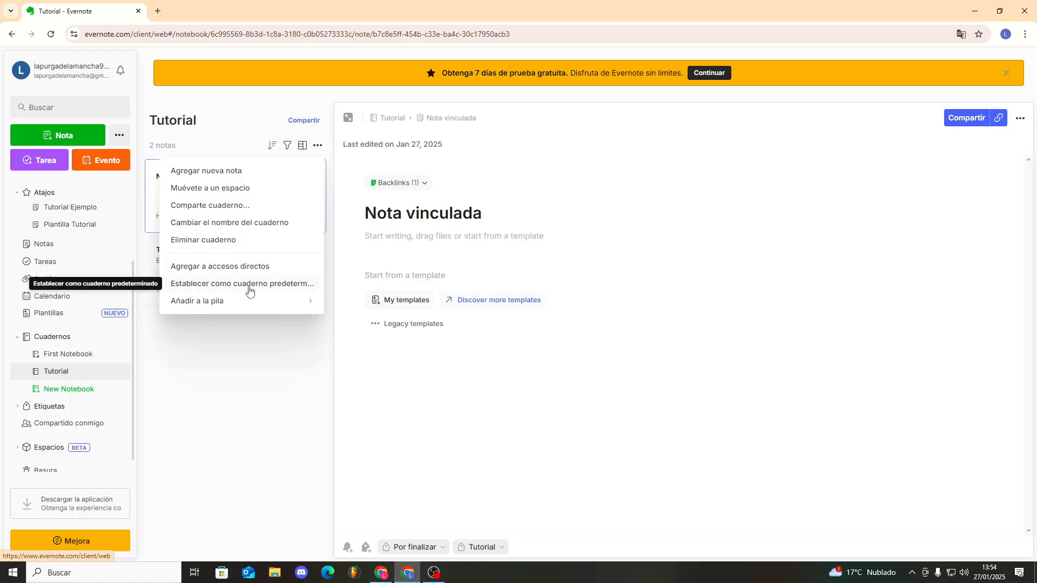
{"action": "mouse_move", "coordinate": [292, 308]}
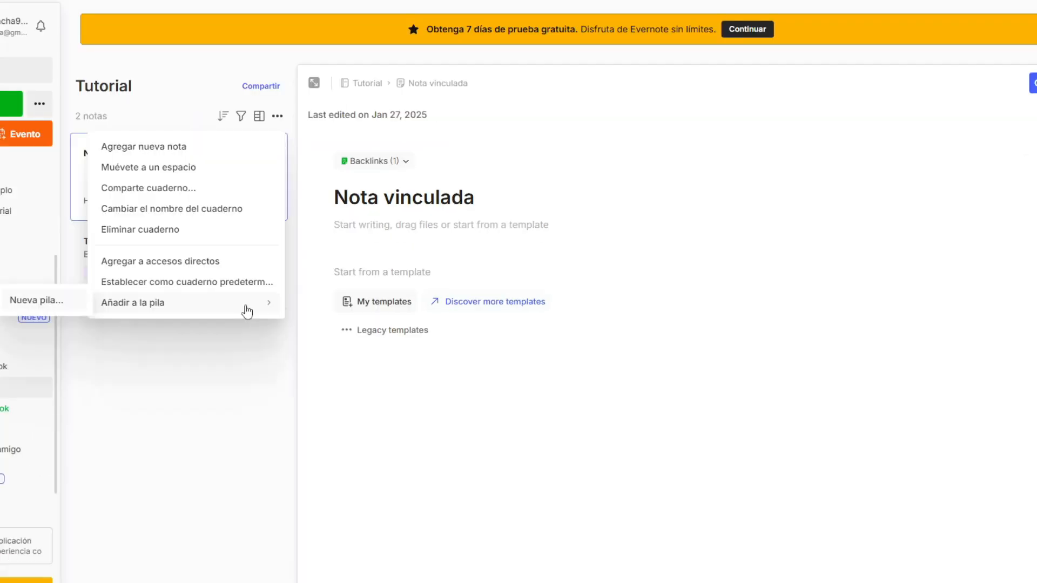
{"action": "left_click", "coordinate": [49, 301]}
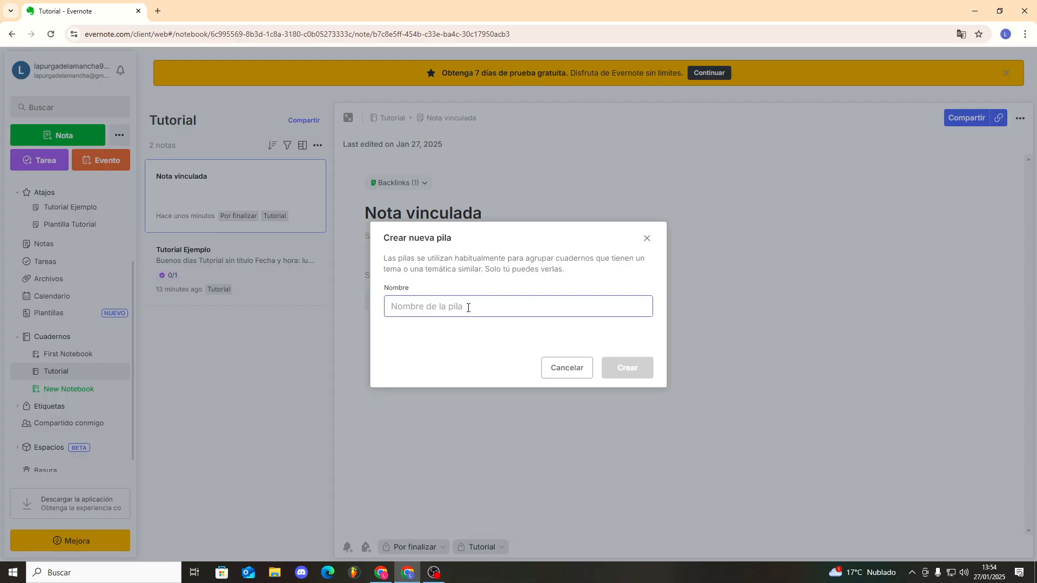
{"action": "type", "text": "Tutorial"}
{"action": "left_click", "coordinate": [627, 367]}
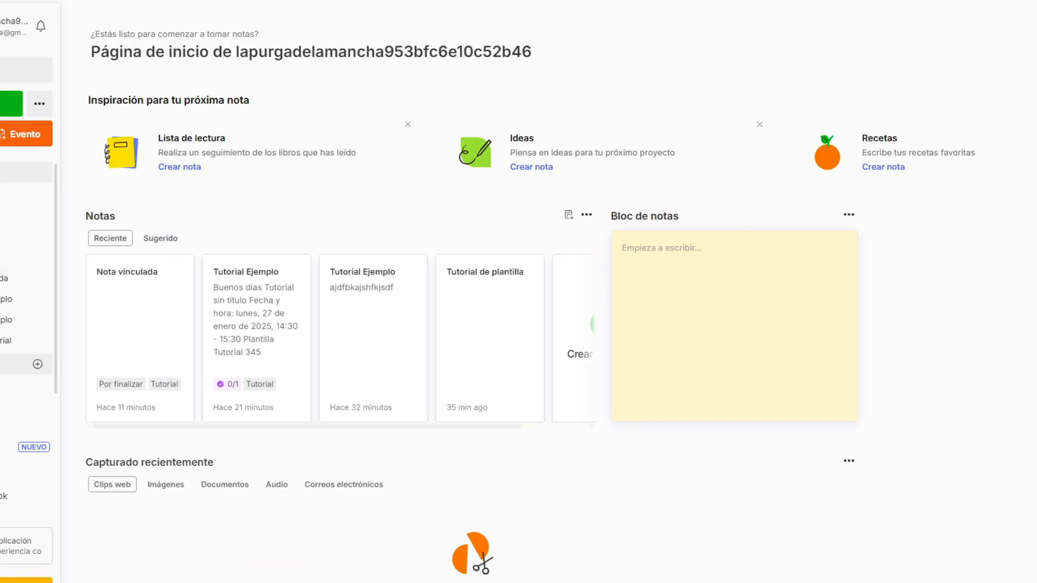
Show all notes and sort the list by title.
{"action": "left_click", "coordinate": [41, 351]}
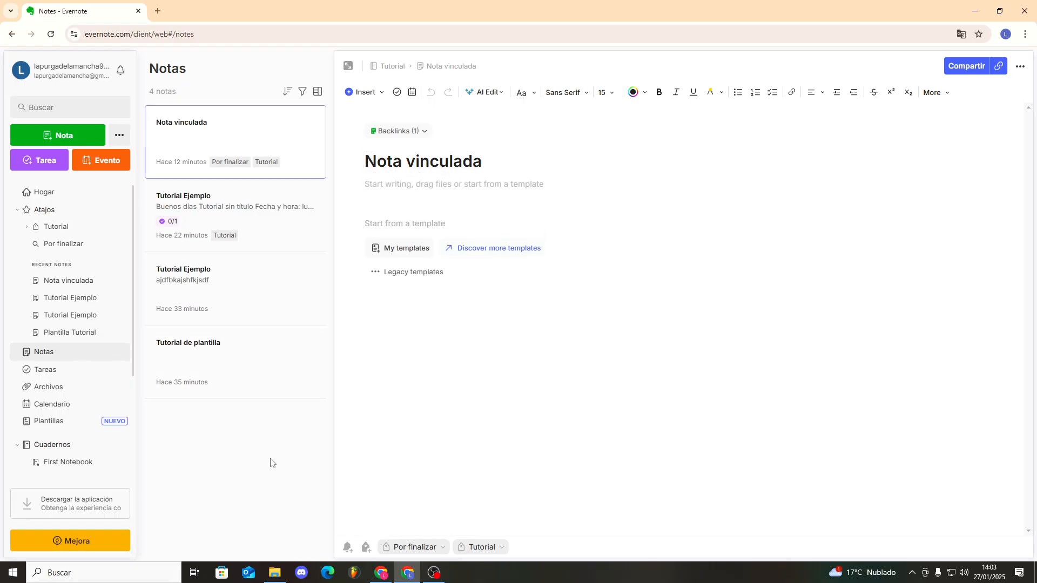
{"action": "left_click", "coordinate": [287, 91]}
{"action": "left_click", "coordinate": [322, 138]}
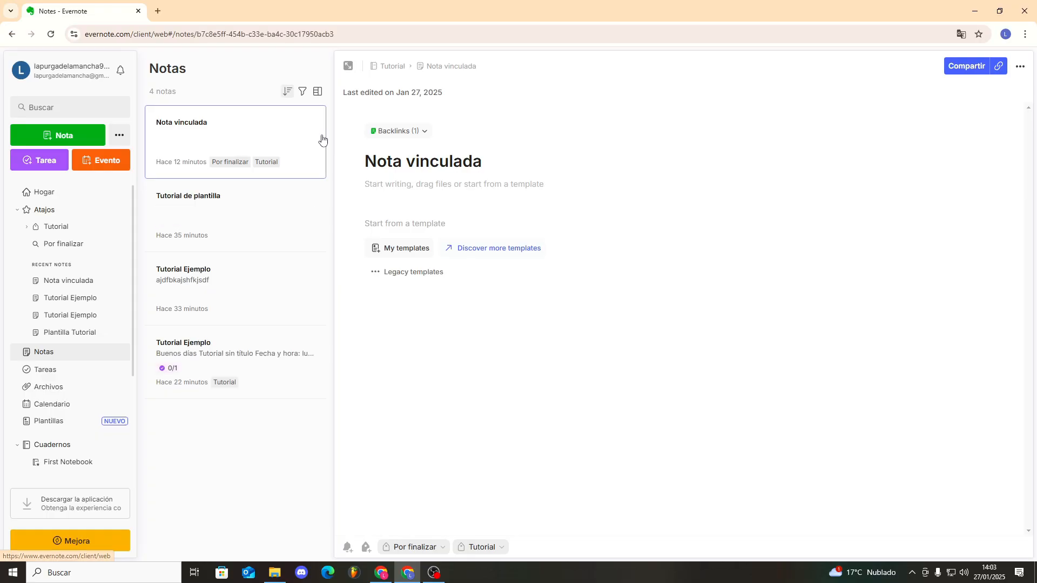
Reverse the title sort to descending, restore ascending order, and view the other sorting options.
{"action": "left_click", "coordinate": [287, 92]}
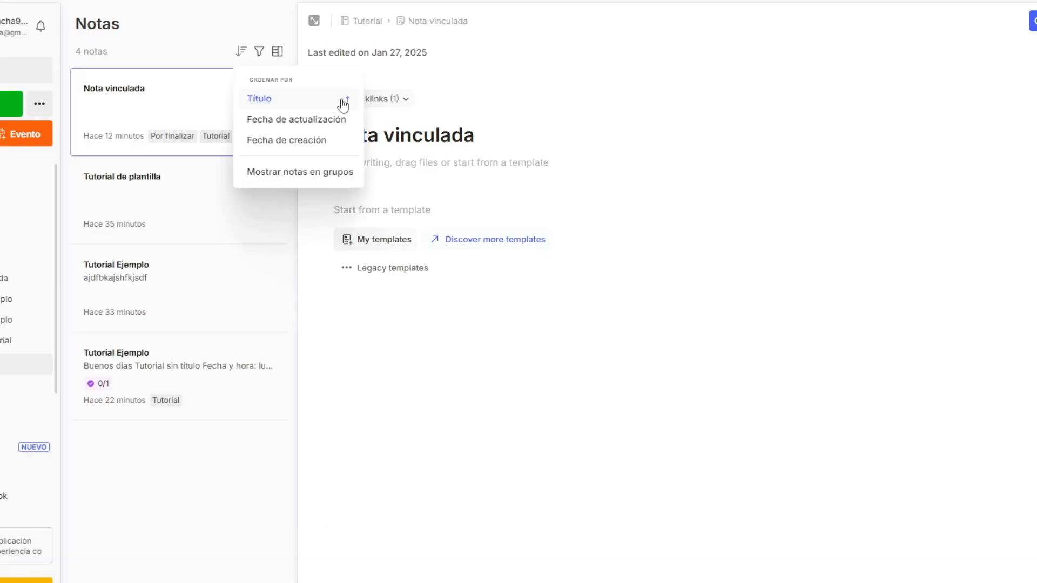
{"action": "left_click", "coordinate": [343, 103]}
{"action": "left_click", "coordinate": [241, 52]}
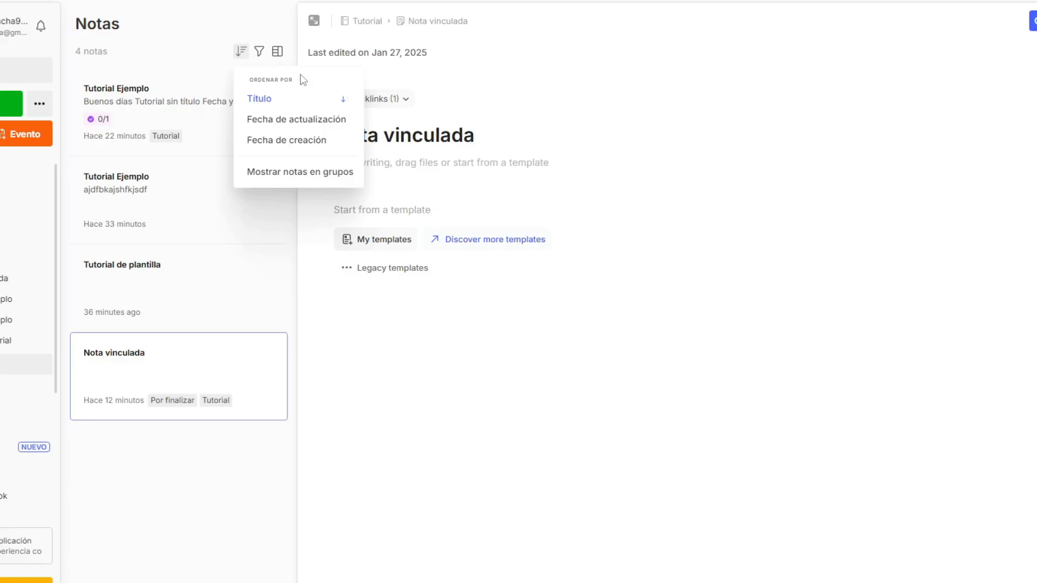
{"action": "left_click", "coordinate": [340, 104]}
{"action": "left_click", "coordinate": [248, 54]}
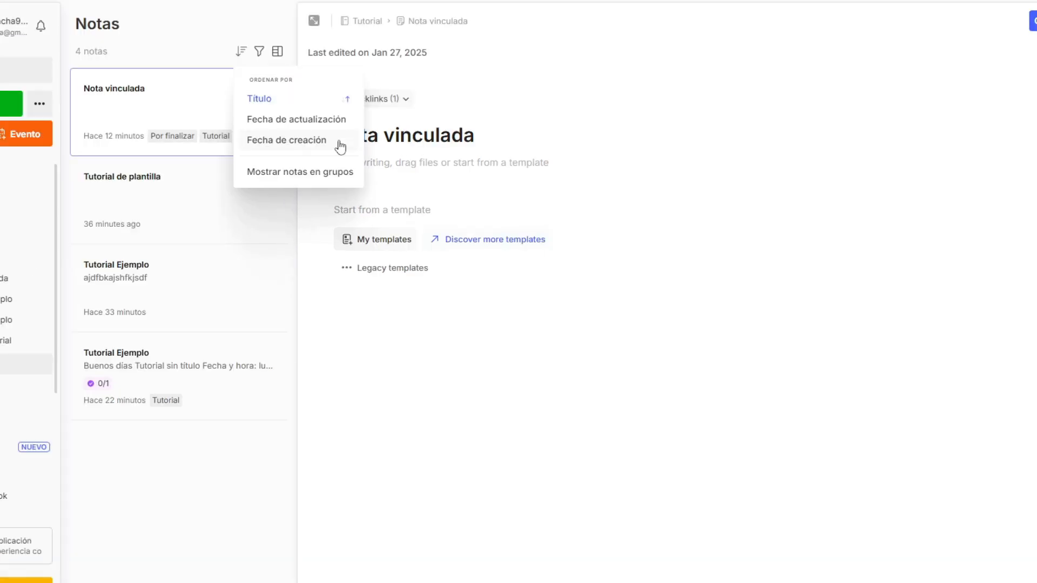
Filter the notes by the Tutorial notebook location and the Tutorial tag.
{"action": "left_click", "coordinate": [259, 52]}
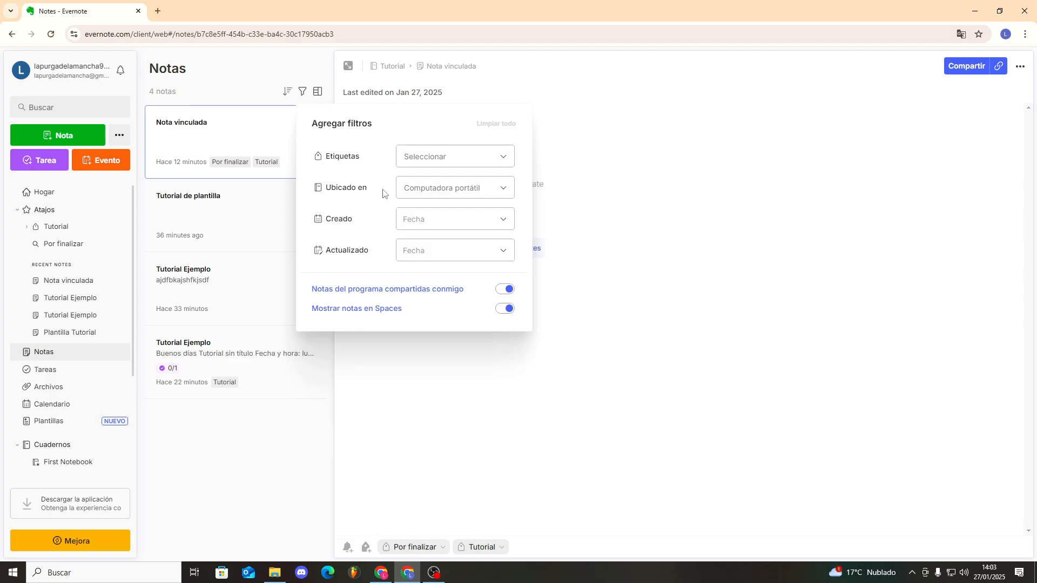
{"action": "left_click", "coordinate": [412, 189]}
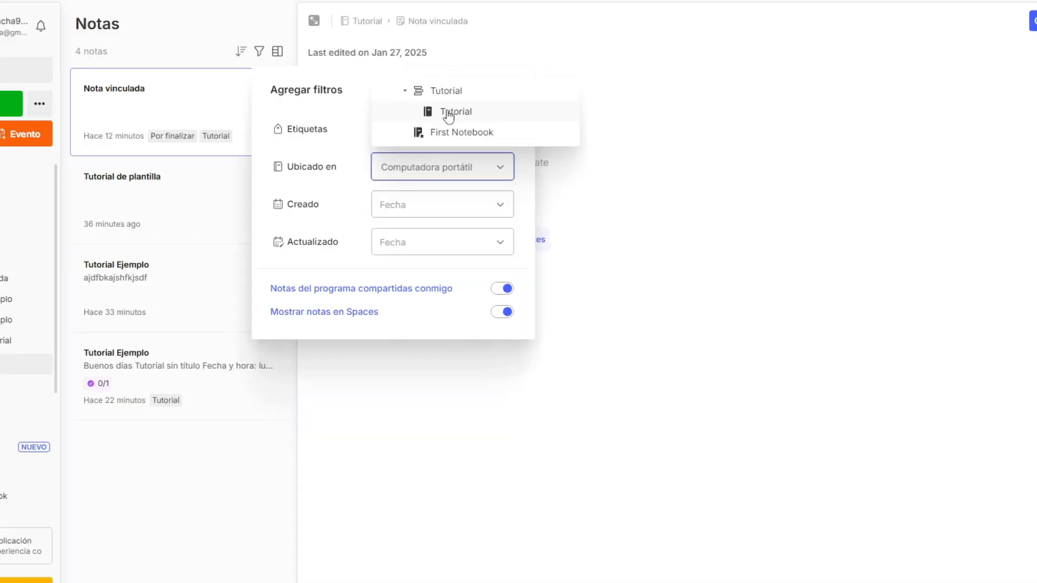
{"action": "left_click", "coordinate": [448, 113]}
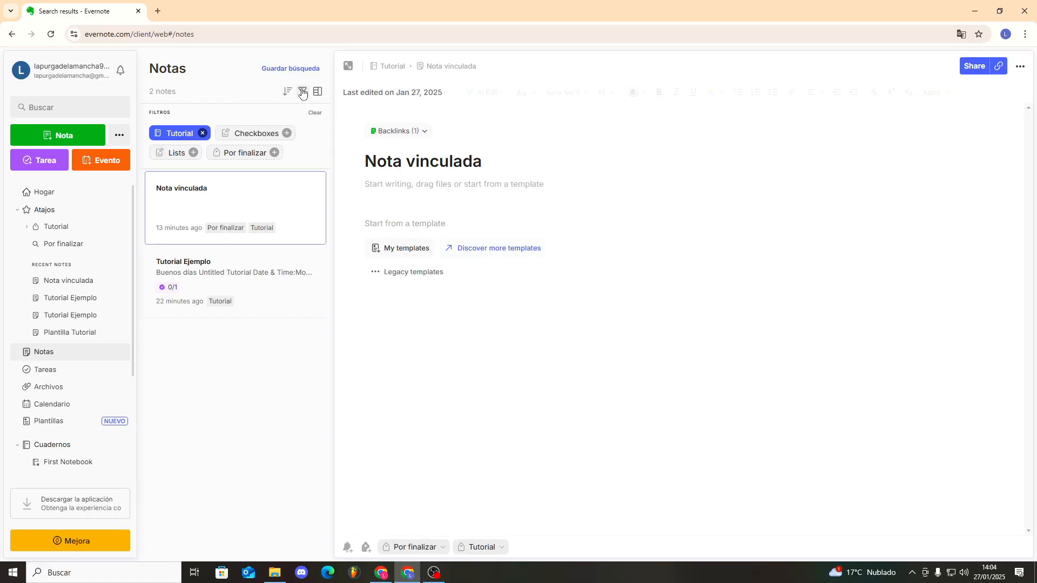
{"action": "left_click", "coordinate": [437, 164]}
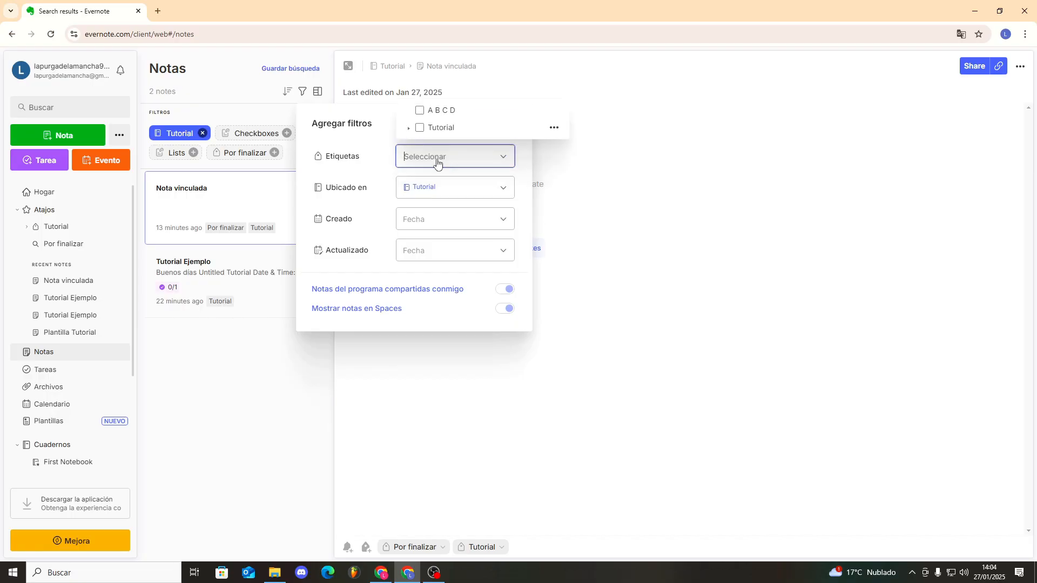
{"action": "left_click", "coordinate": [419, 129]}
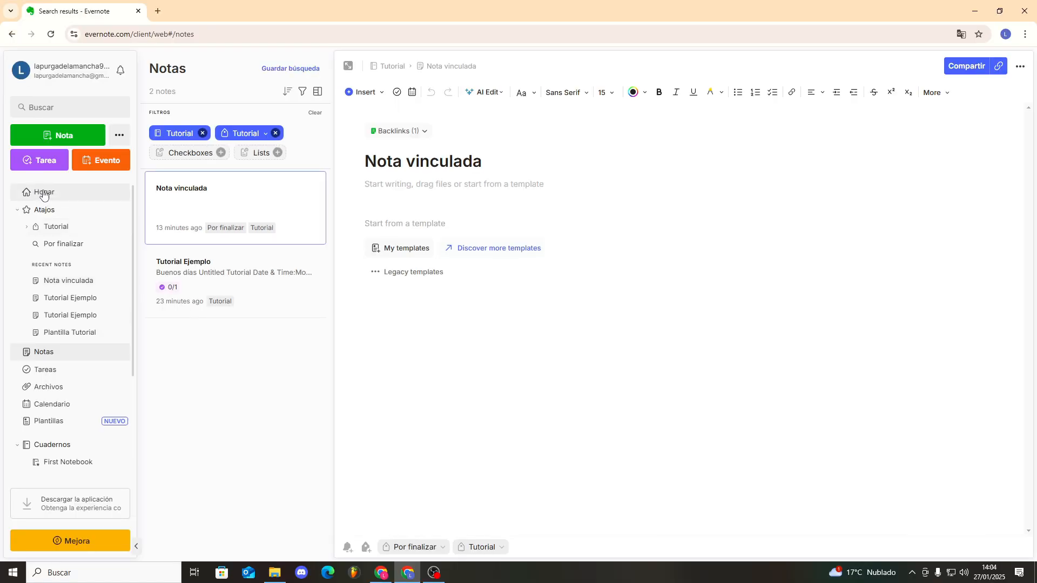
Go to the home page and search for "Tutoria" in standard mode.
{"action": "left_click", "coordinate": [43, 193]}
{"action": "left_click", "coordinate": [39, 107]}
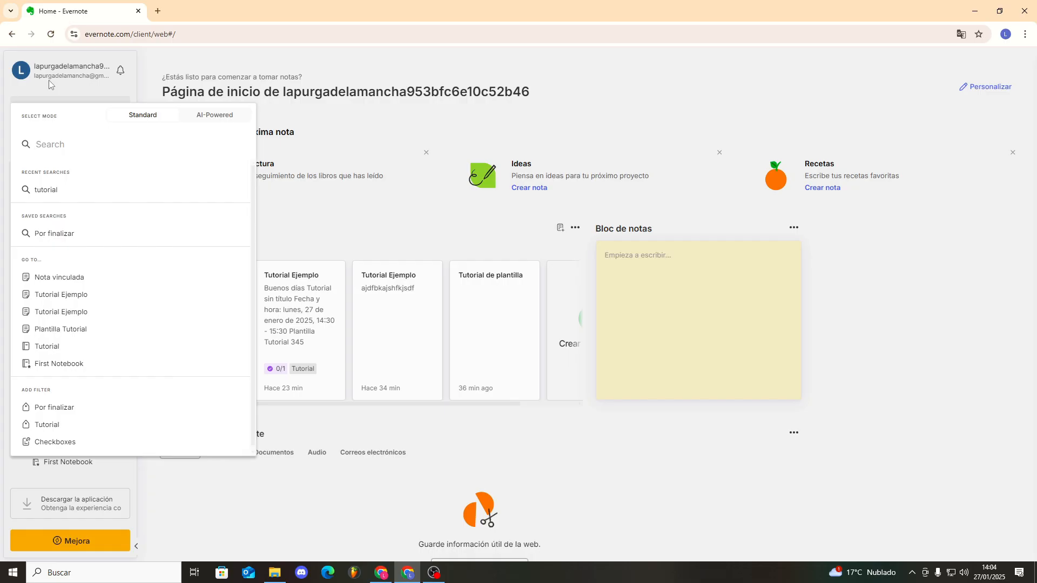
{"action": "type", "text": "toria"}
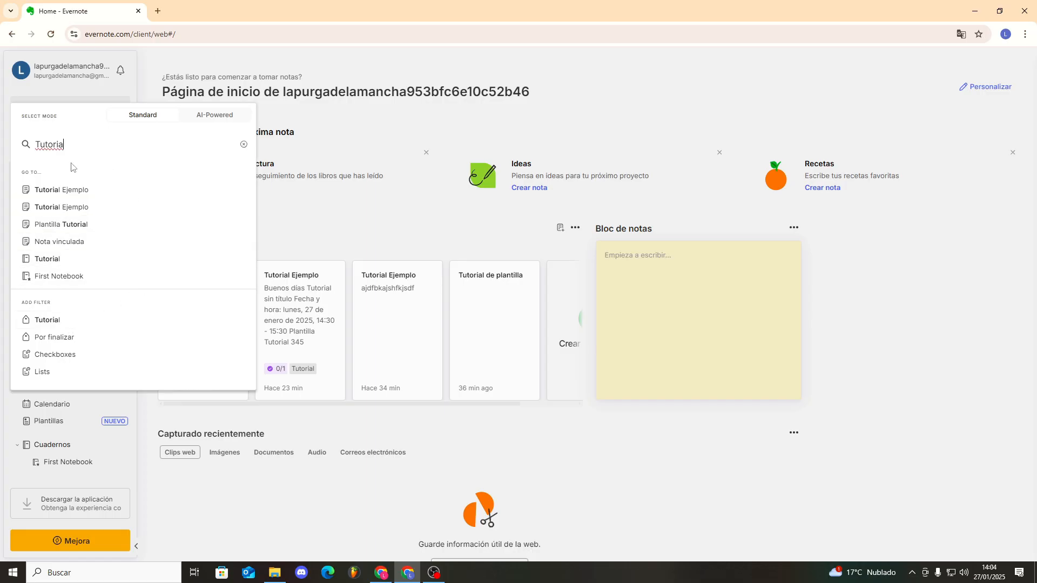
Switch to AI-powered search, accept trying the feature, and ask "cual seria mi tutorial".
{"action": "left_click", "coordinate": [202, 115]}
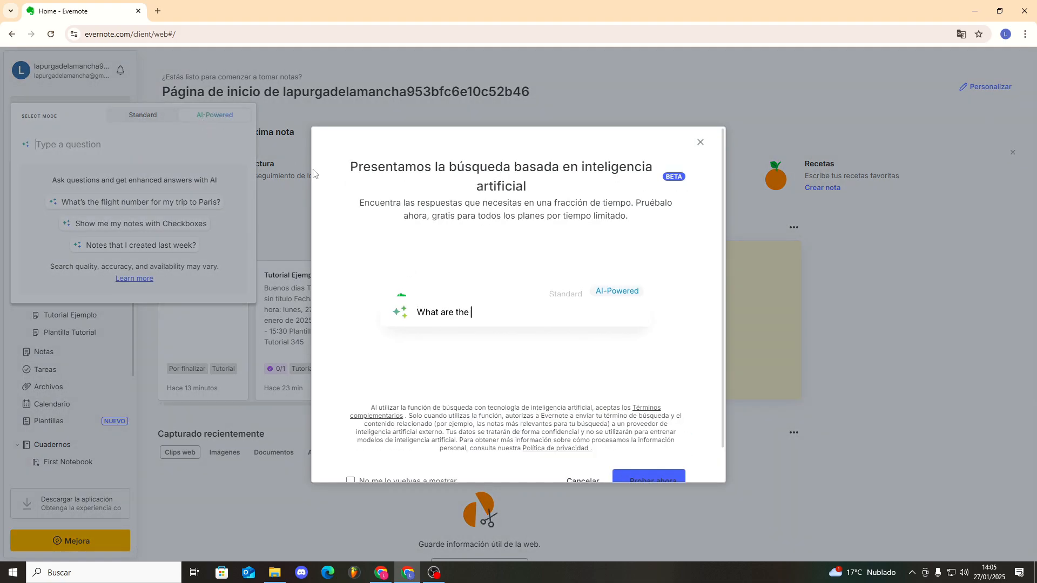
{"action": "scroll", "coordinate": [648, 456], "scroll_direction": "down", "scroll_amount": 1}
{"action": "left_click", "coordinate": [647, 456]}
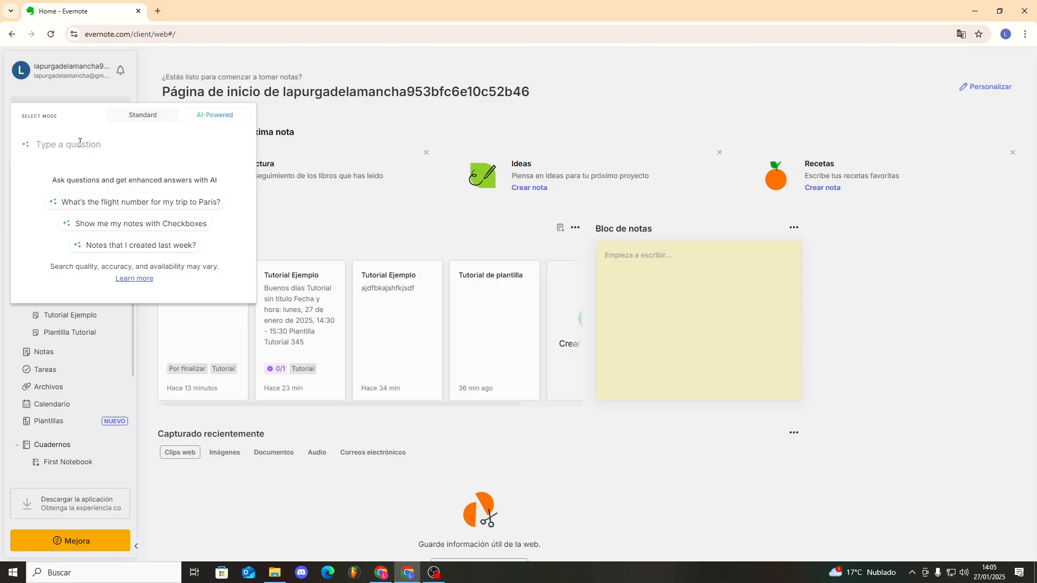
{"action": "type", "text": "cual seria mi tutorial"}
{"action": "key", "text": "Return"}
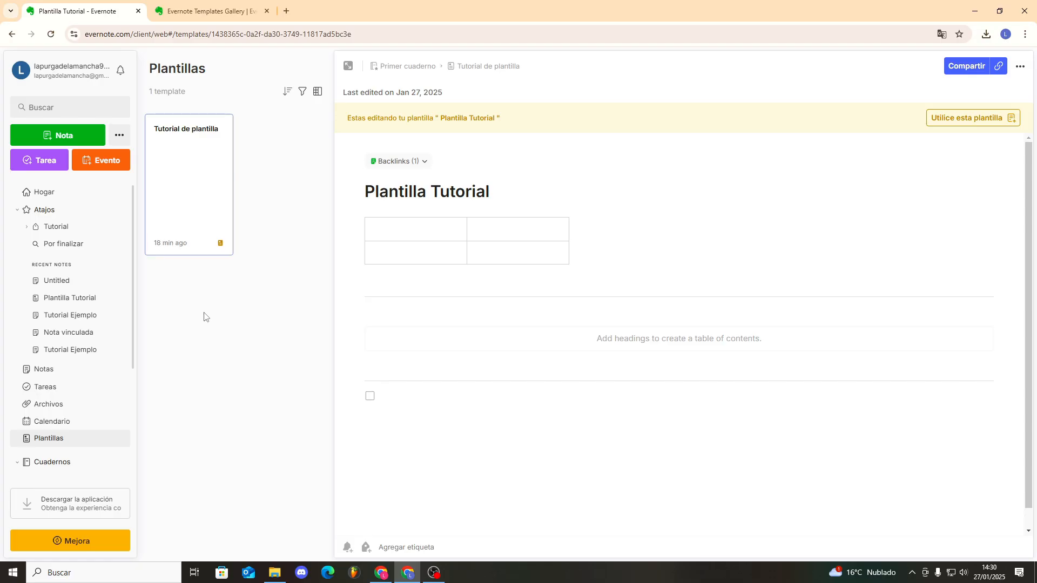
Search the template gallery for "vida", open the preview of the Calendario mensual 2025 template, and look through its months.
{"action": "left_click", "coordinate": [205, 11]}
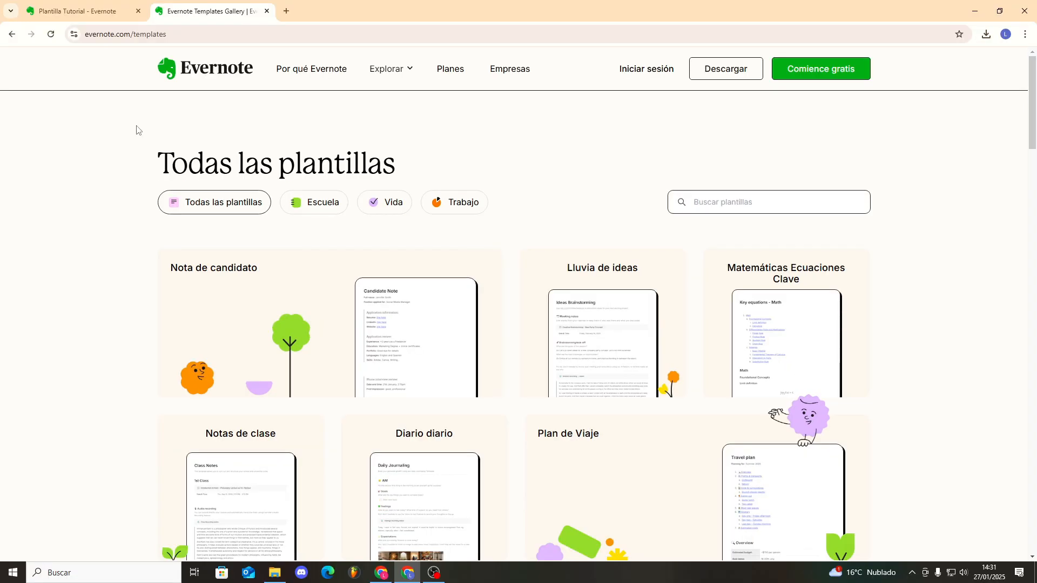
{"action": "left_click", "coordinate": [711, 199]}
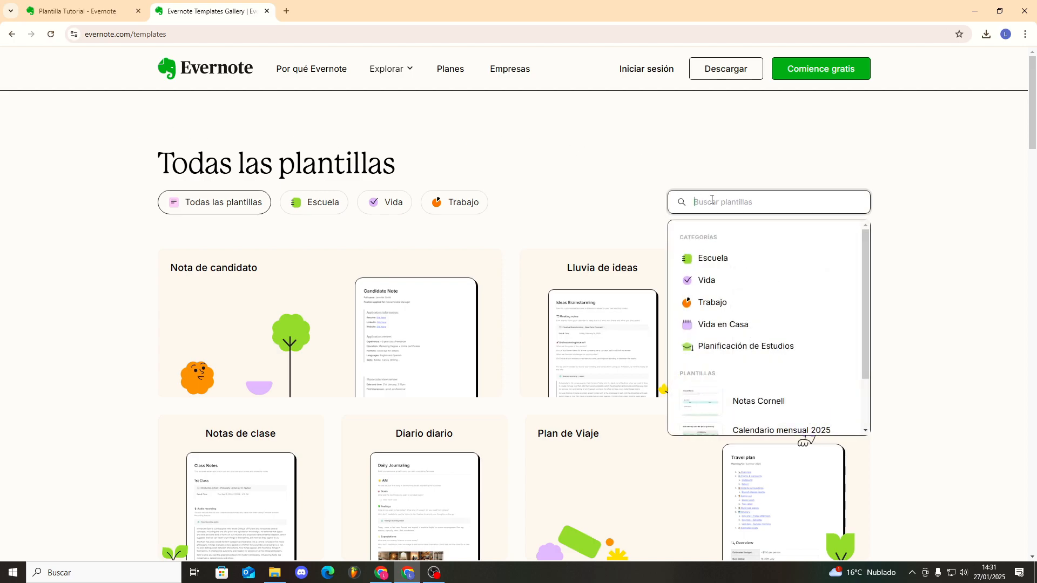
{"action": "type", "text": "vida"}
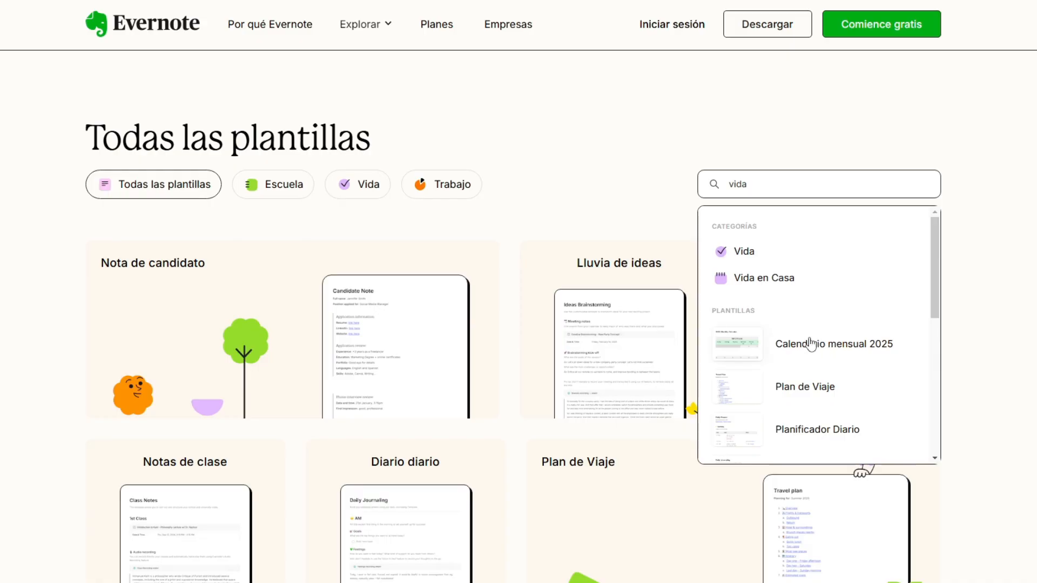
{"action": "left_click", "coordinate": [820, 345]}
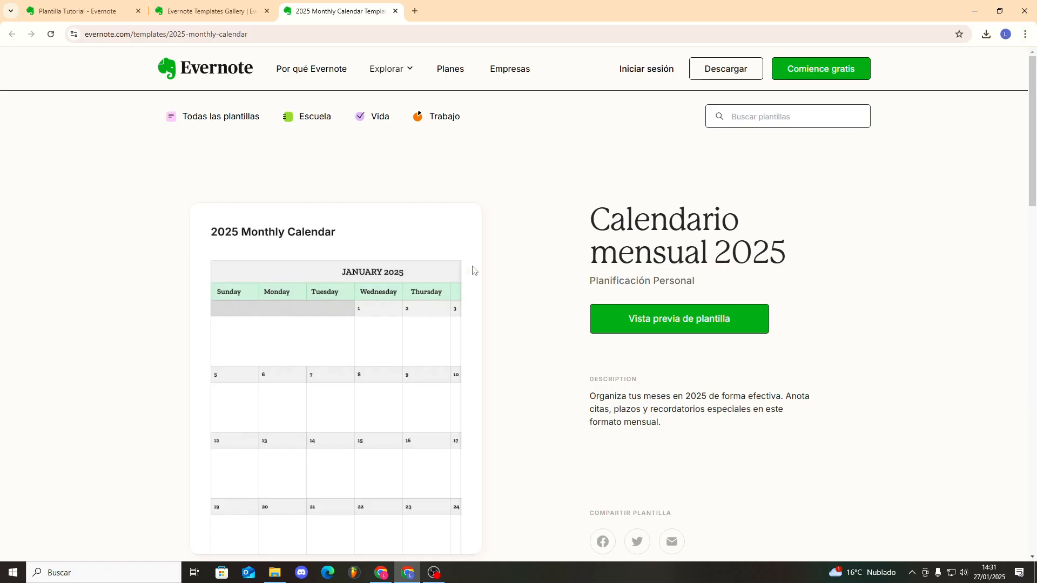
{"action": "left_click", "coordinate": [648, 319]}
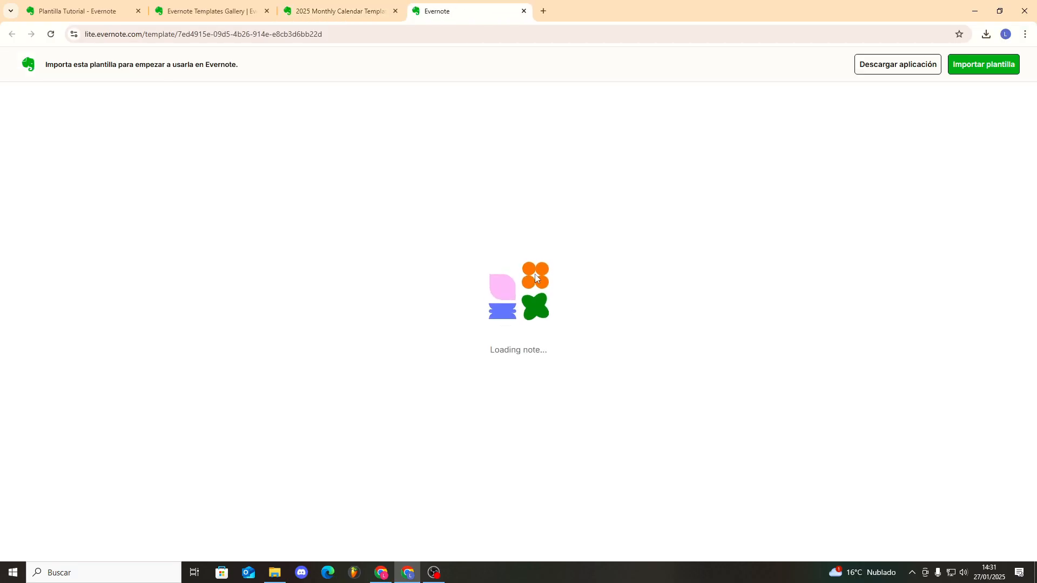
{"action": "scroll", "coordinate": [567, 258], "scroll_direction": "down", "scroll_amount": 15}
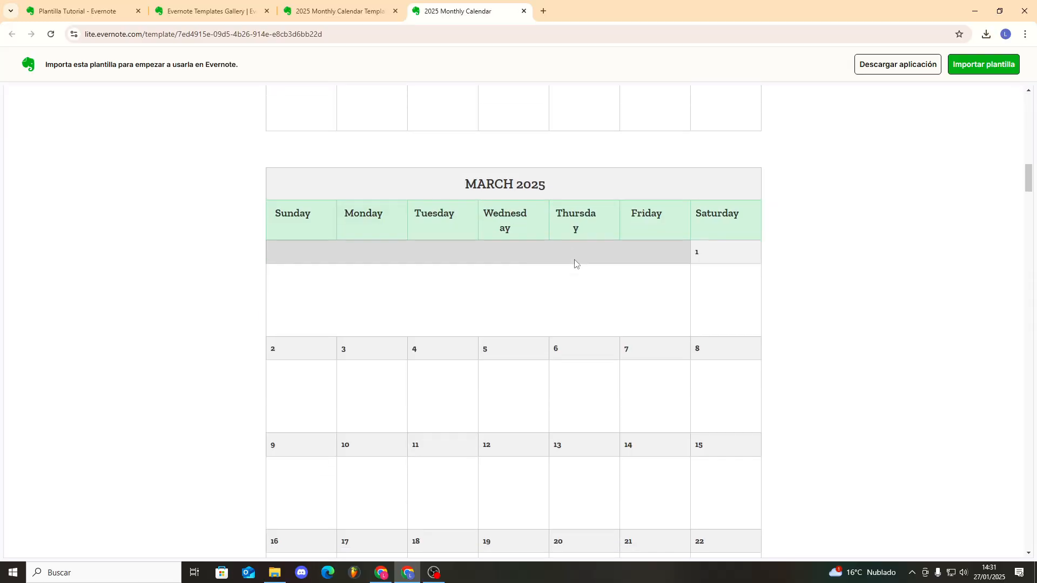
{"action": "scroll", "coordinate": [575, 265], "scroll_direction": "down", "scroll_amount": 15}
{"action": "scroll", "coordinate": [576, 265], "scroll_direction": "up", "scroll_amount": 5}
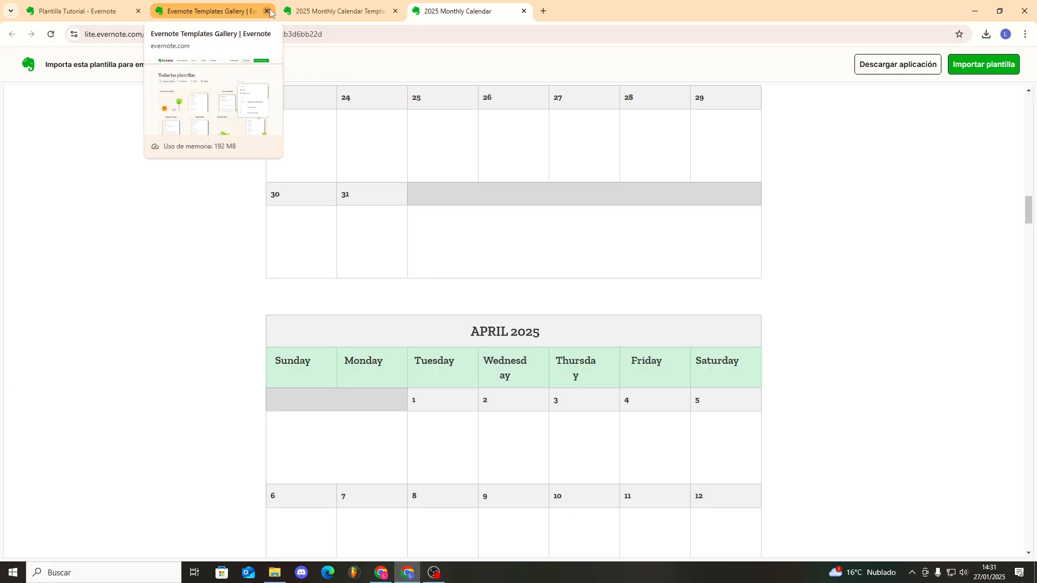
Return from the template gallery pages to the Evernote workspace and create a new blank note.
{"action": "left_click", "coordinate": [330, 10]}
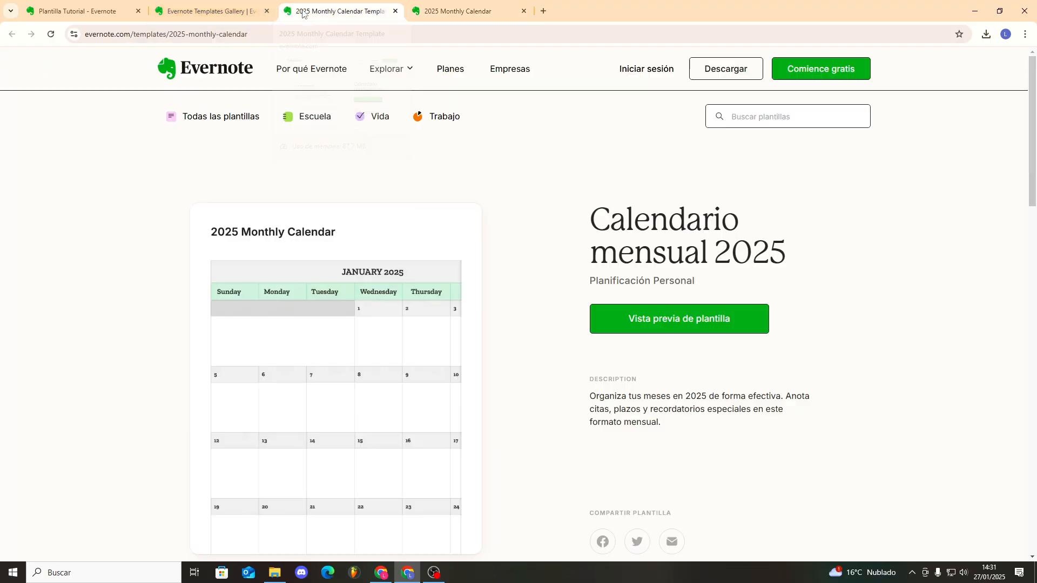
{"action": "left_click", "coordinate": [210, 11]}
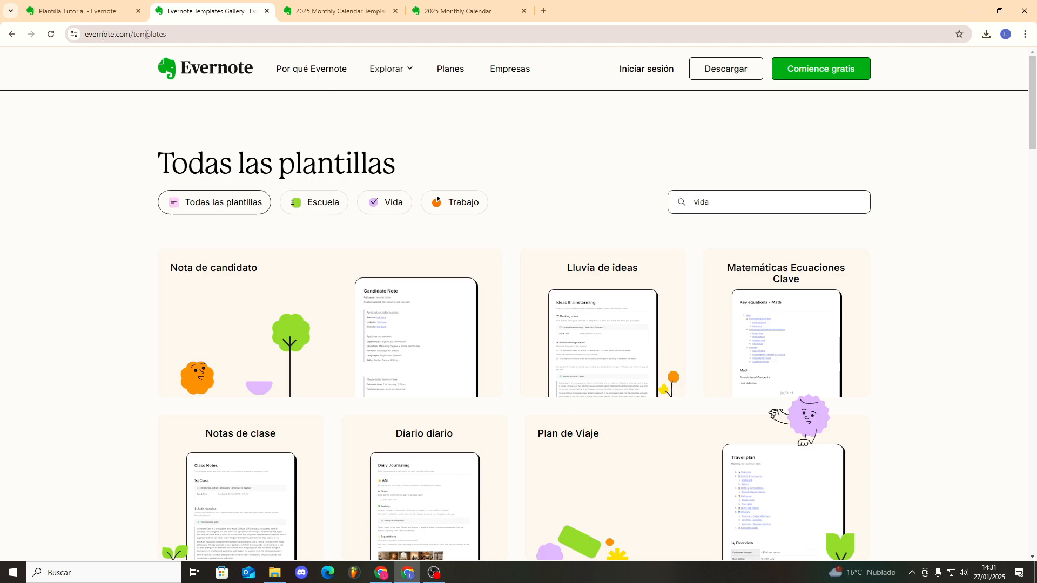
{"action": "left_click", "coordinate": [111, 12]}
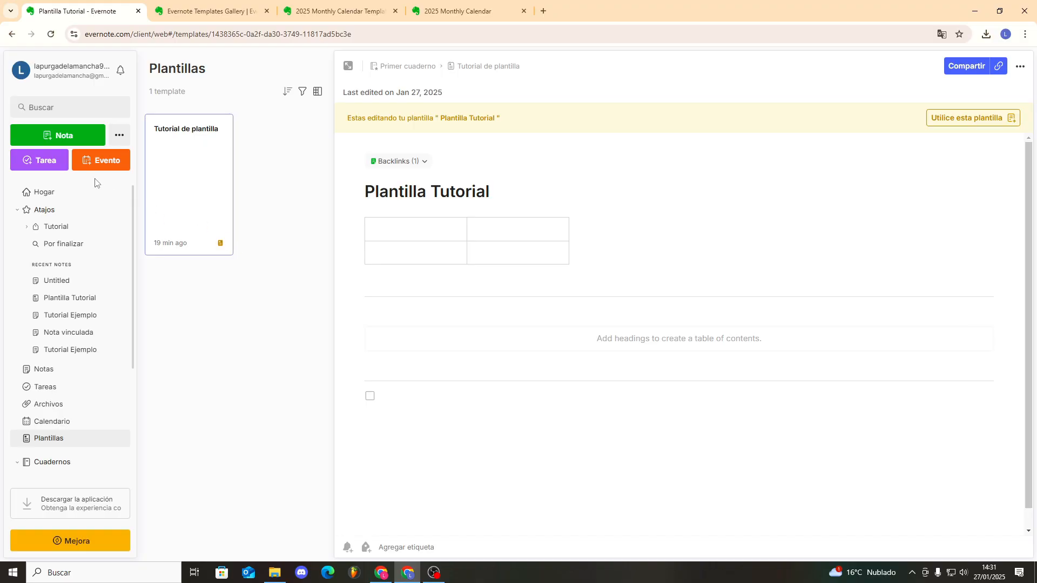
{"action": "left_click", "coordinate": [63, 137]}
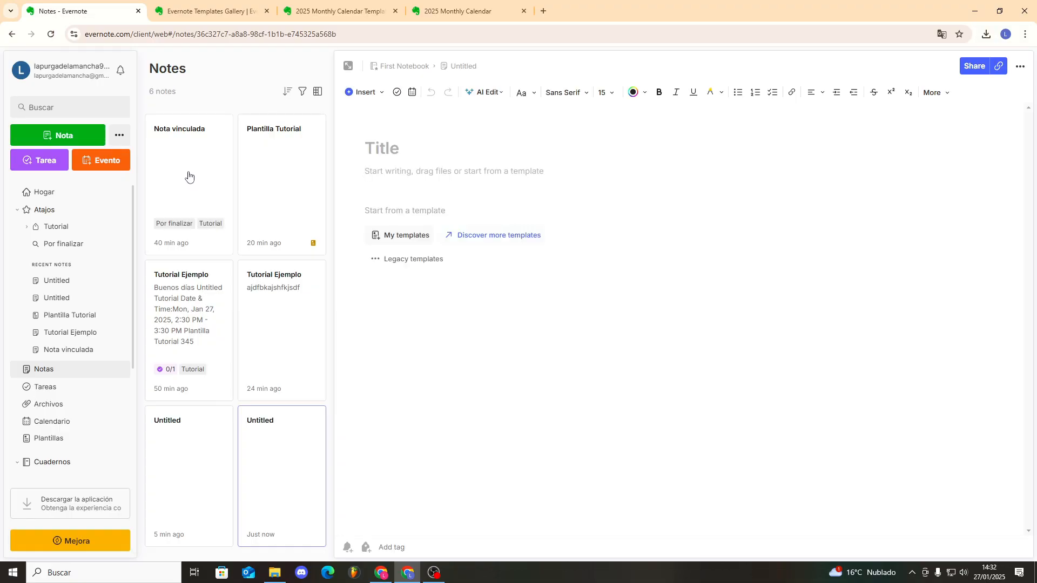
Title the blank note "Plantilla" and add a table, a divider and a second table to its body.
{"action": "left_click", "coordinate": [402, 143]}
{"action": "type", "text": "Plantilla"}
{"action": "key", "text": "Return"}
{"action": "left_click", "coordinate": [364, 93]}
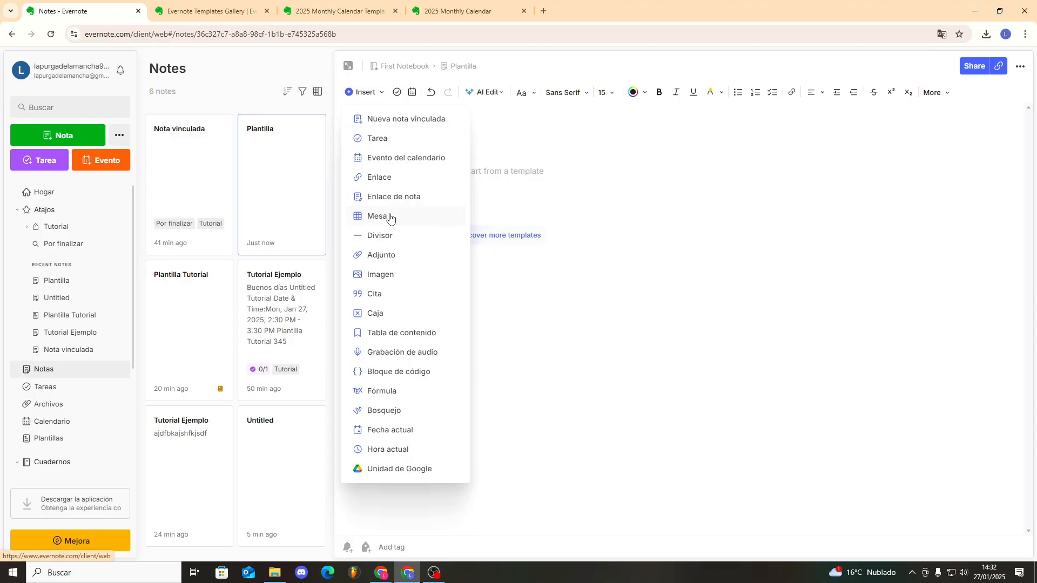
{"action": "left_click", "coordinate": [390, 217]}
{"action": "left_click", "coordinate": [367, 93]}
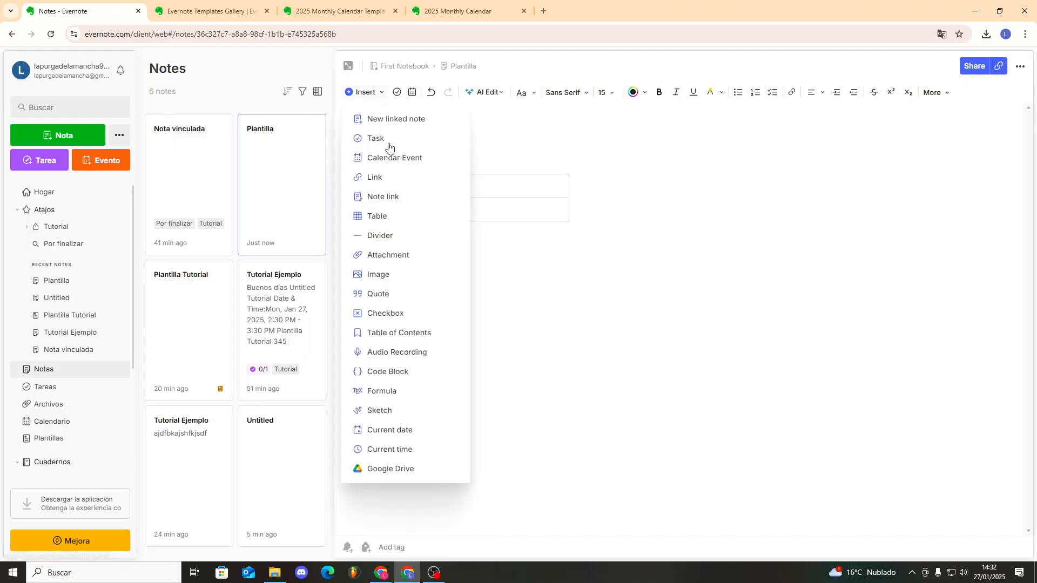
{"action": "left_click", "coordinate": [384, 236]}
{"action": "left_click", "coordinate": [364, 93]}
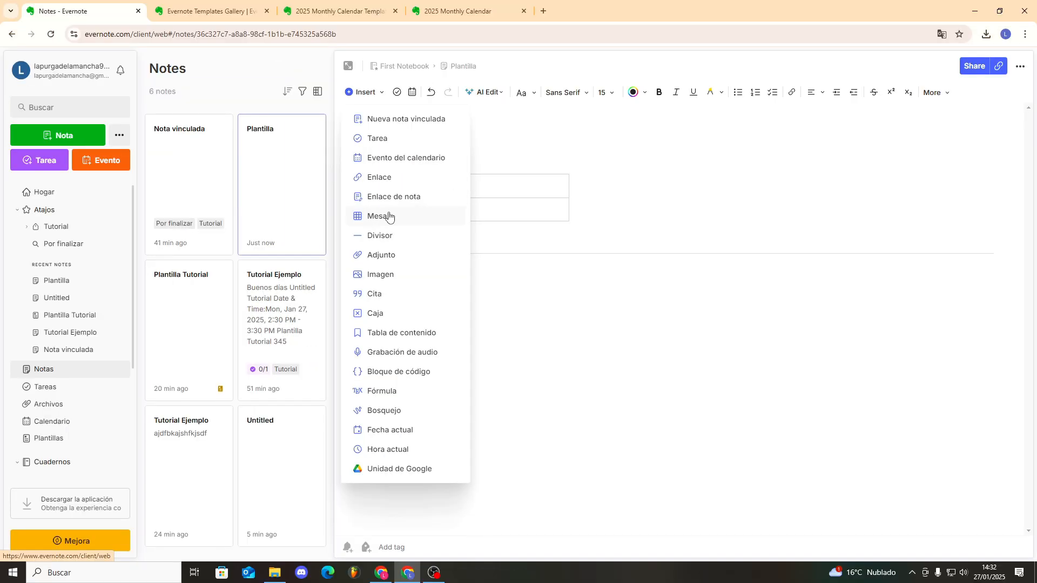
{"action": "left_click", "coordinate": [389, 216]}
Save the Plantilla note as a template and open it from the templates list.
{"action": "left_click", "coordinate": [1020, 66]}
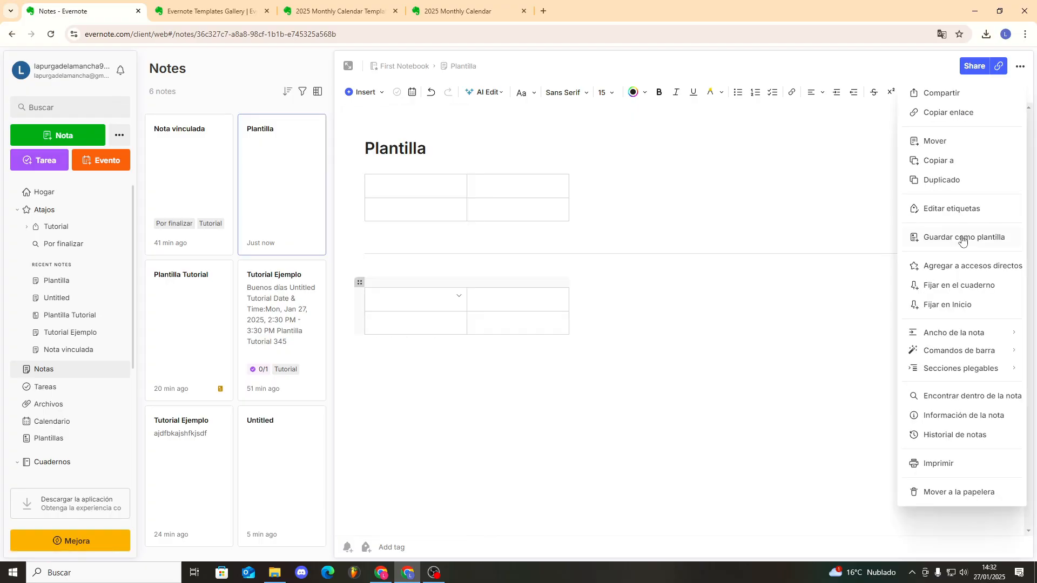
{"action": "left_click", "coordinate": [963, 236]}
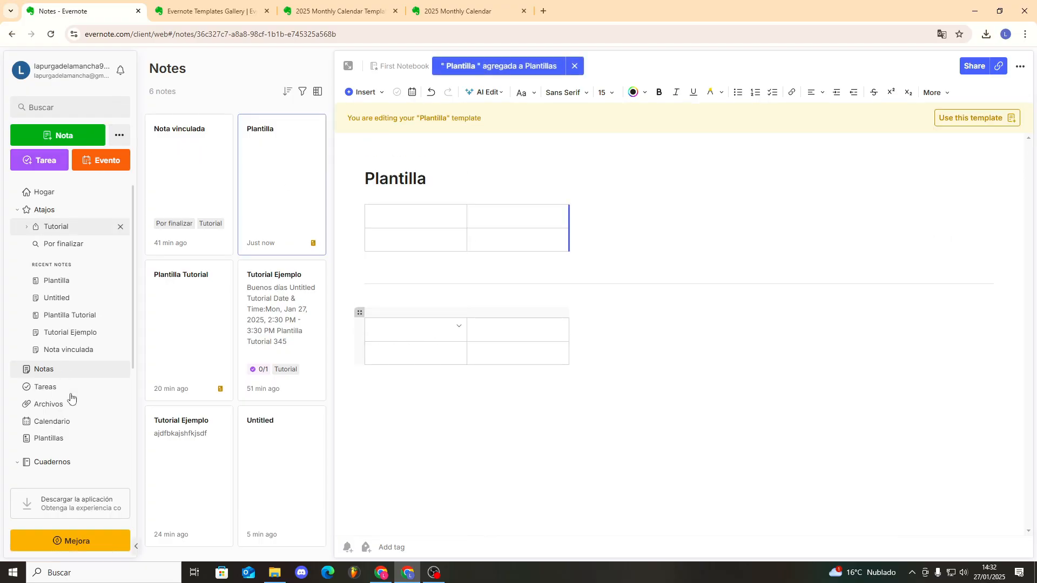
{"action": "left_click", "coordinate": [49, 438]}
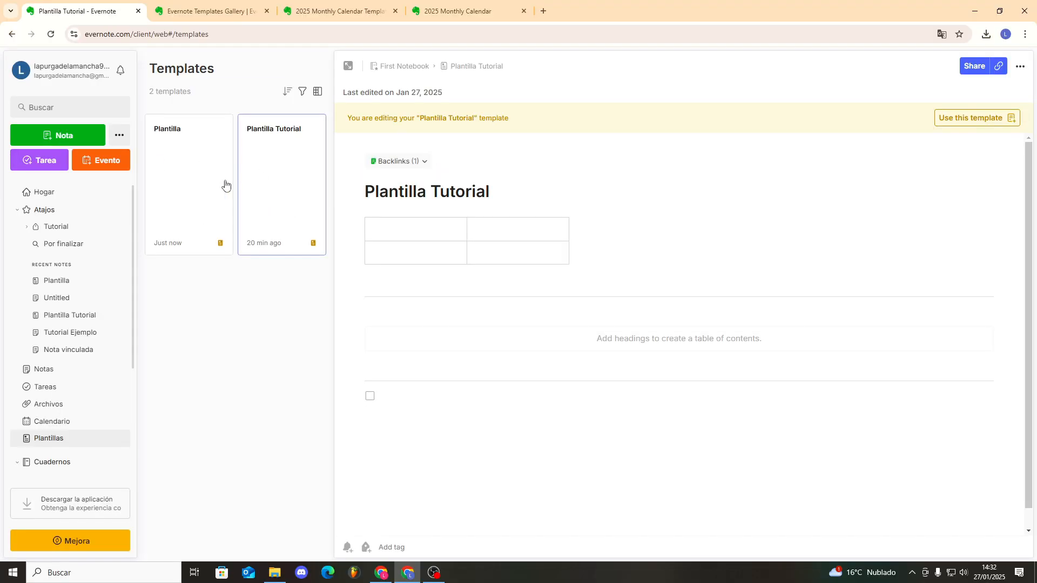
{"action": "left_click", "coordinate": [188, 179]}
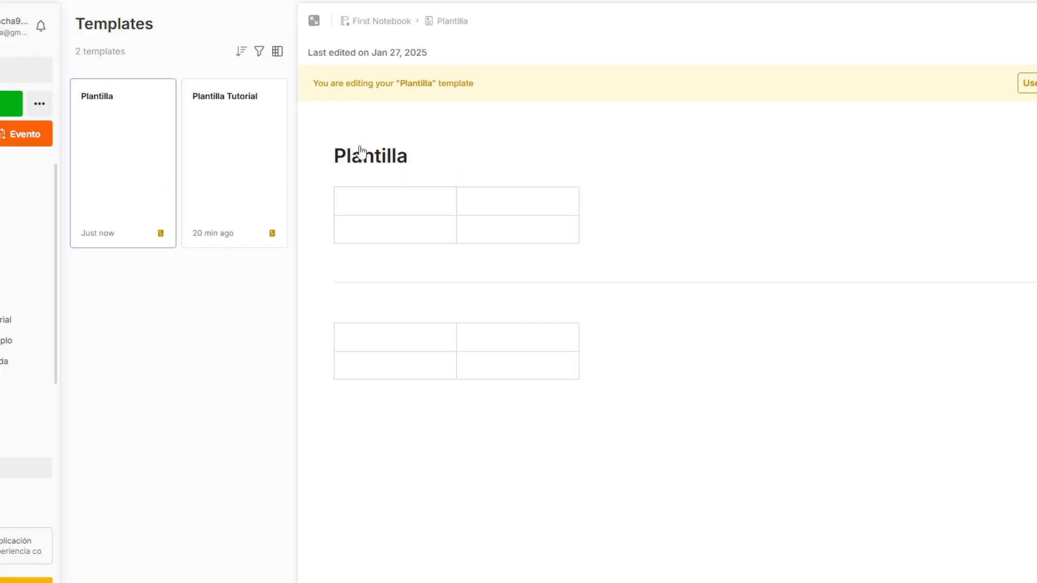
Use the Plantilla Tutorial template to create a new note in the Tutorial notebook.
{"action": "left_click", "coordinate": [279, 202]}
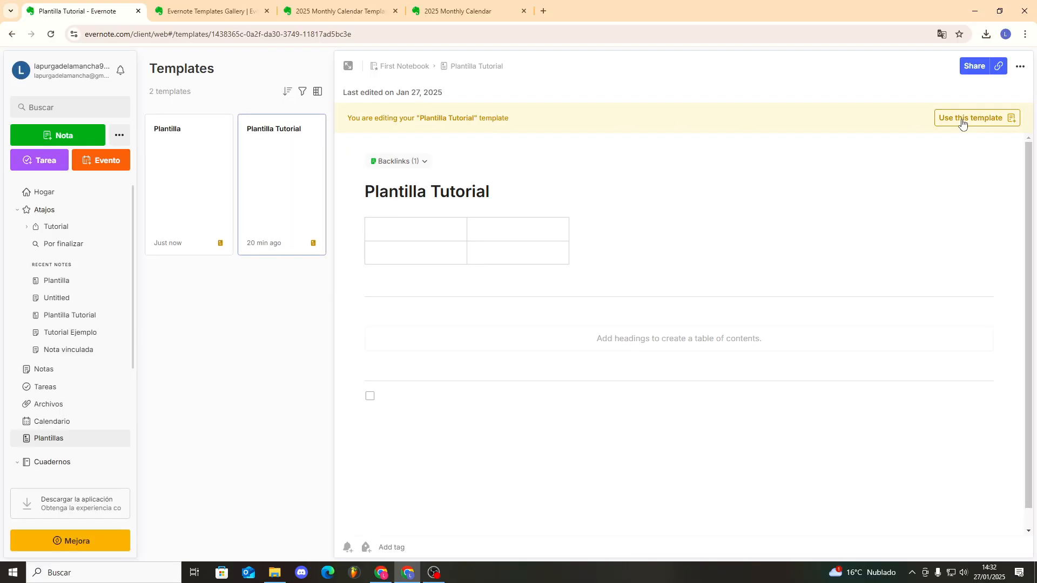
{"action": "left_click", "coordinate": [961, 121]}
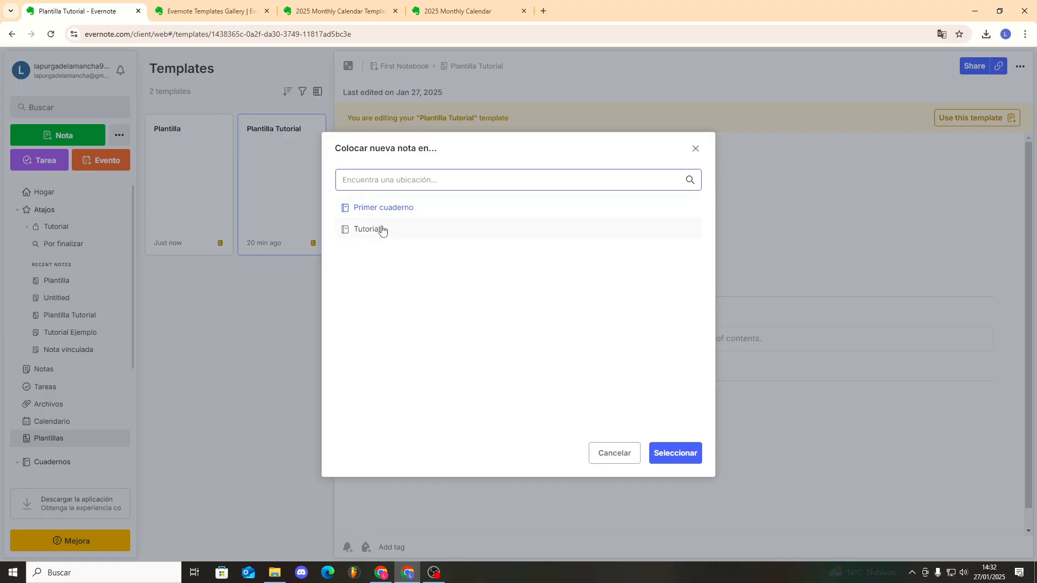
{"action": "left_click", "coordinate": [382, 231]}
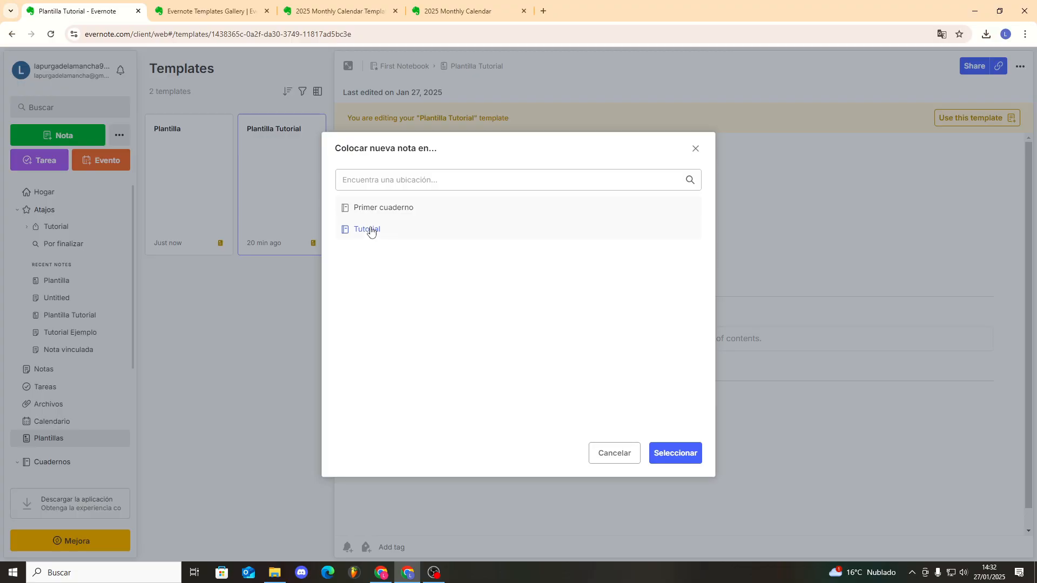
{"action": "left_click", "coordinate": [669, 450]}
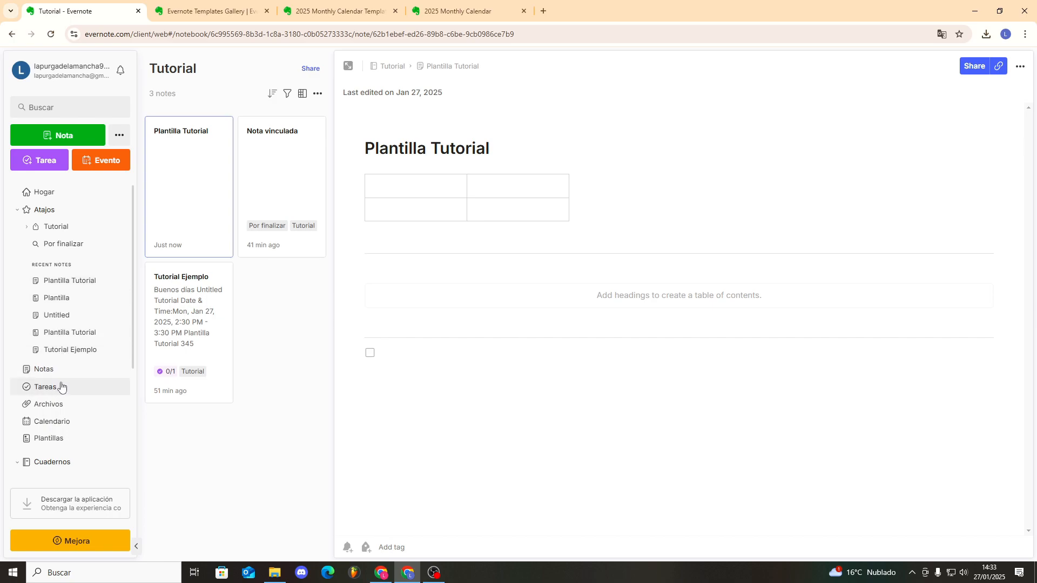
Return to the templates list and review the Plantilla template's note actions, including the option to save it as a template.
{"action": "left_click", "coordinate": [55, 439]}
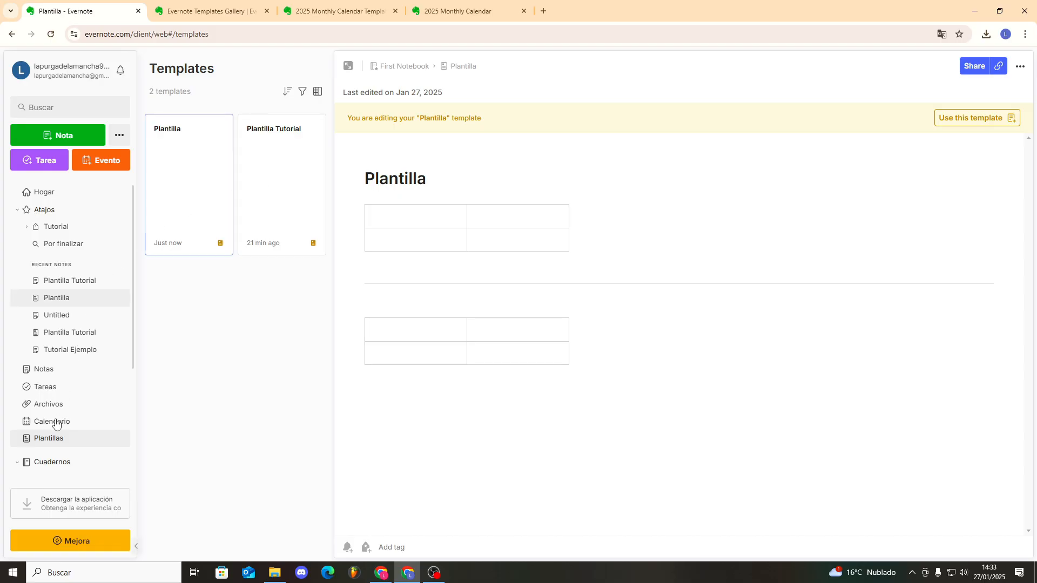
{"action": "left_click", "coordinate": [1020, 66]}
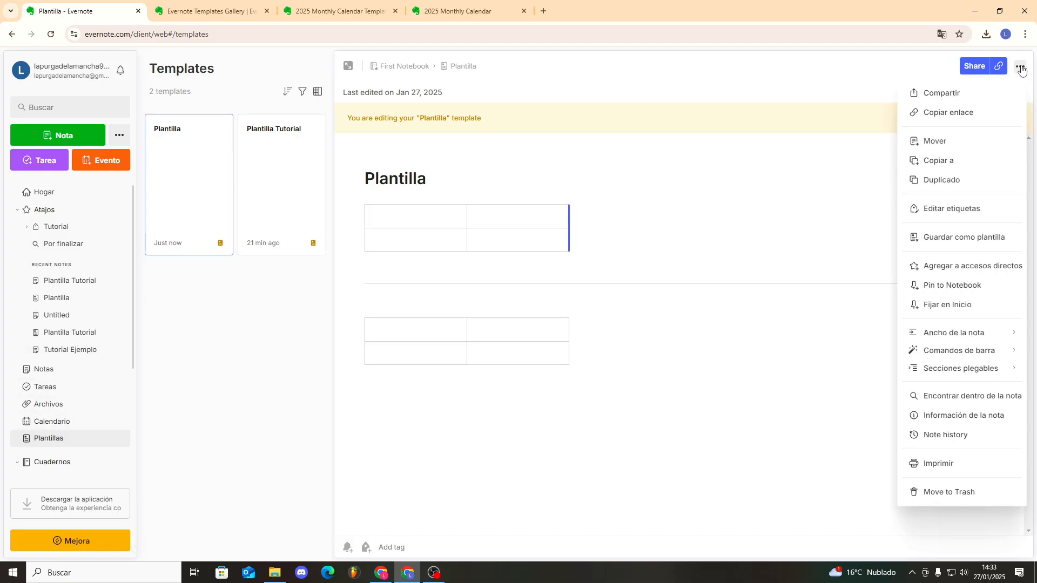
{"action": "left_click", "coordinate": [919, 244]}
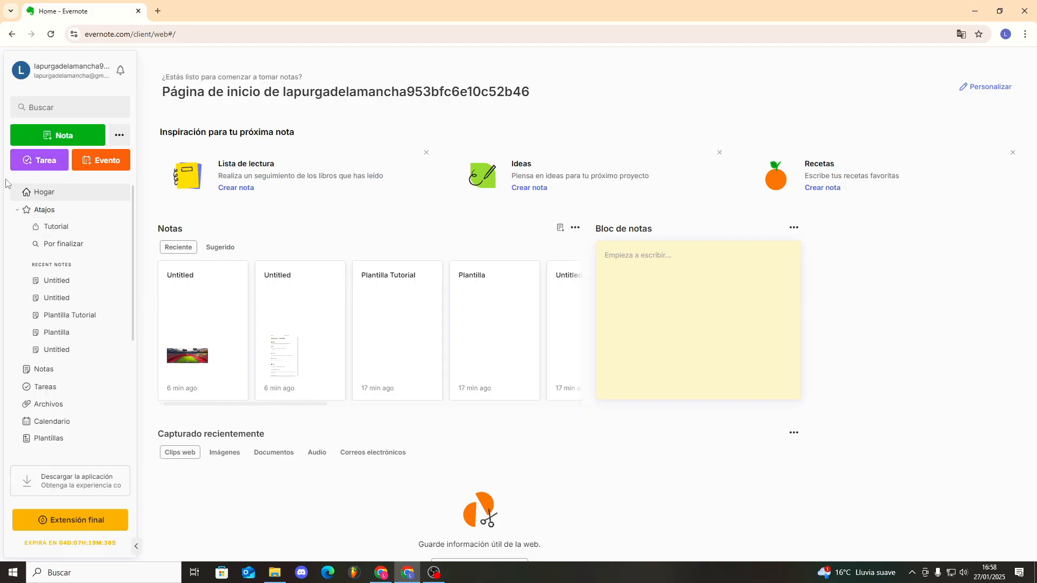
Create a new blank note and open the file picker for an attachment, closing it without choosing a file.
{"action": "left_click", "coordinate": [48, 136]}
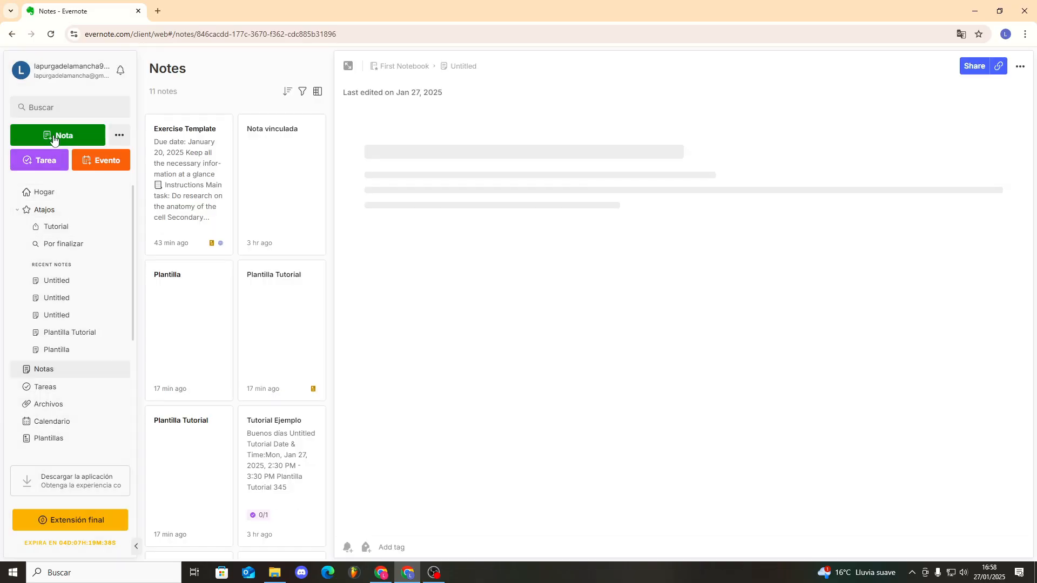
{"action": "left_click", "coordinate": [363, 93]}
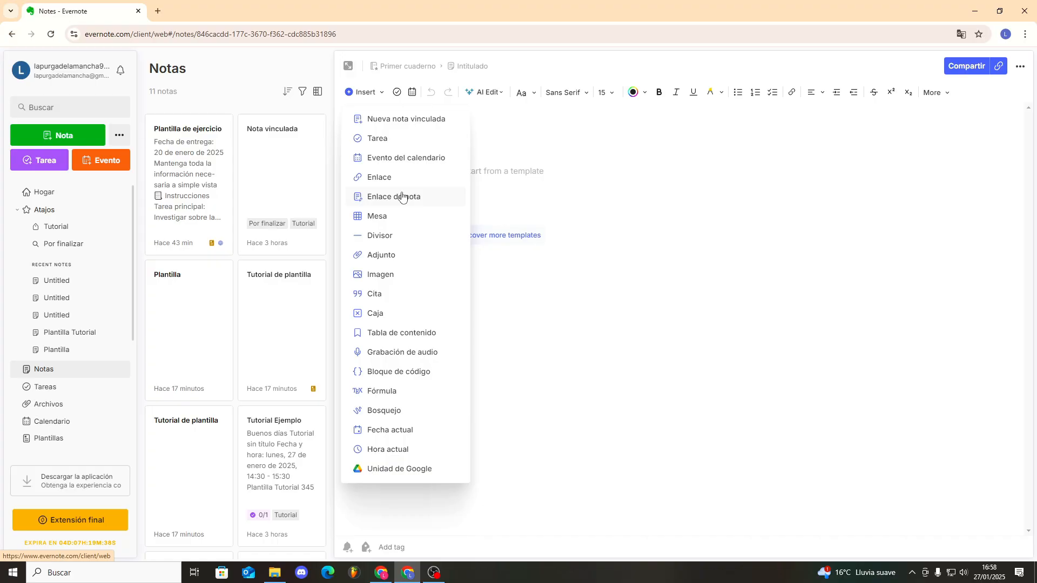
{"action": "left_click", "coordinate": [386, 259]}
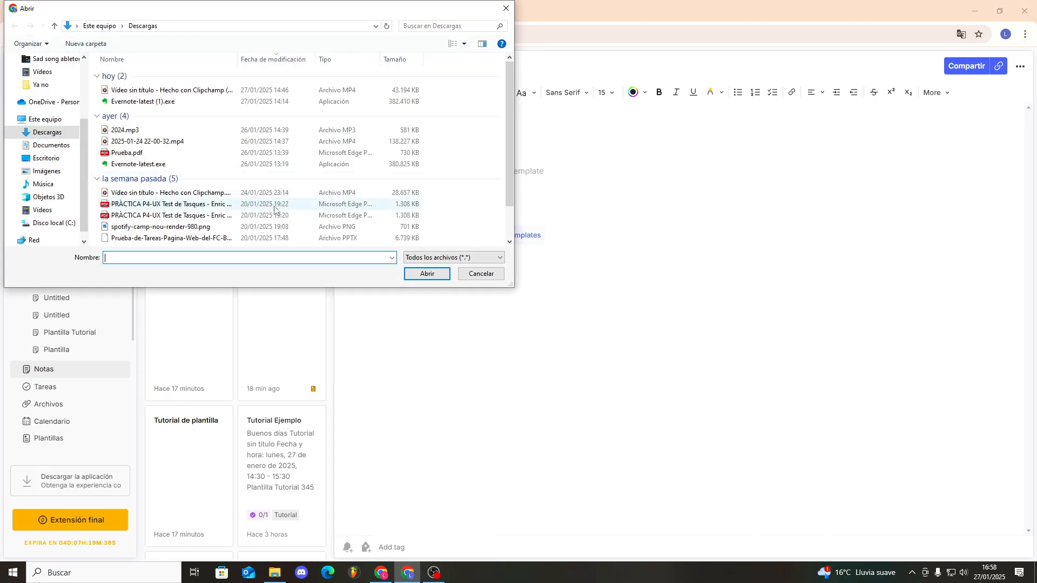
{"action": "left_click", "coordinate": [506, 9]}
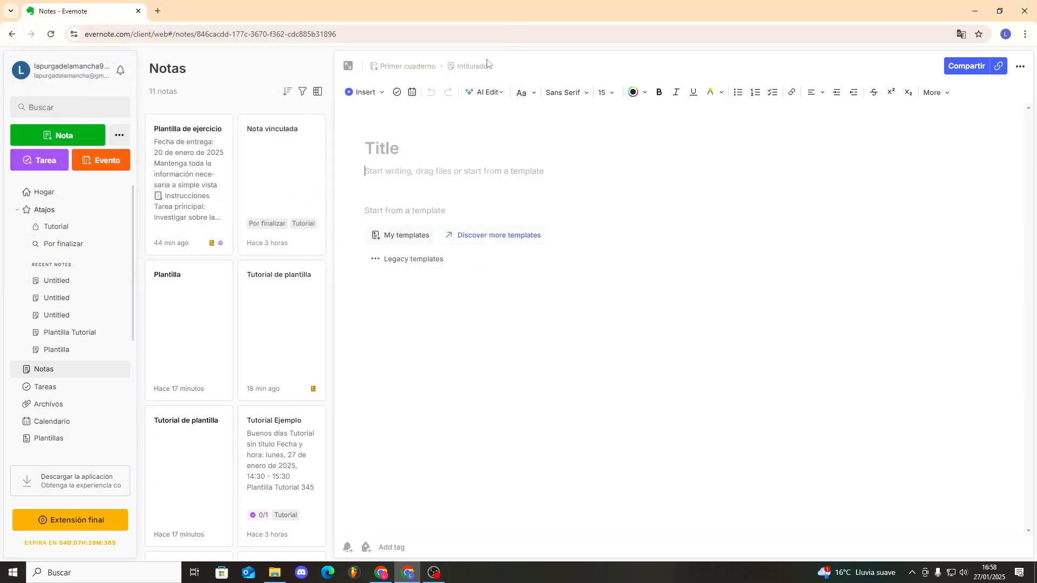
Go to the files list and start attaching a file from there, cancelling the file selection.
{"action": "left_click", "coordinate": [63, 406]}
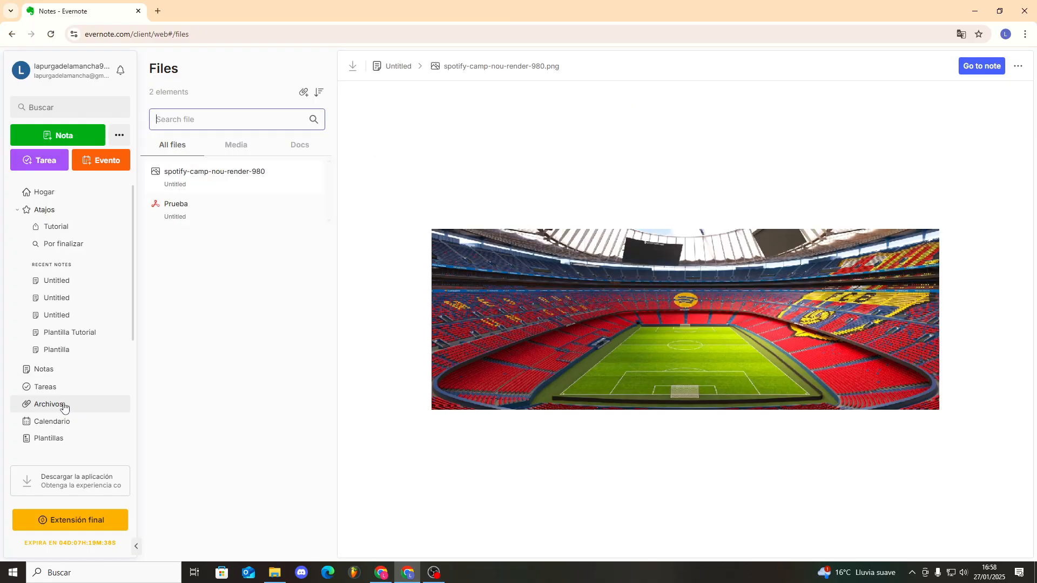
{"action": "left_click", "coordinate": [305, 96]}
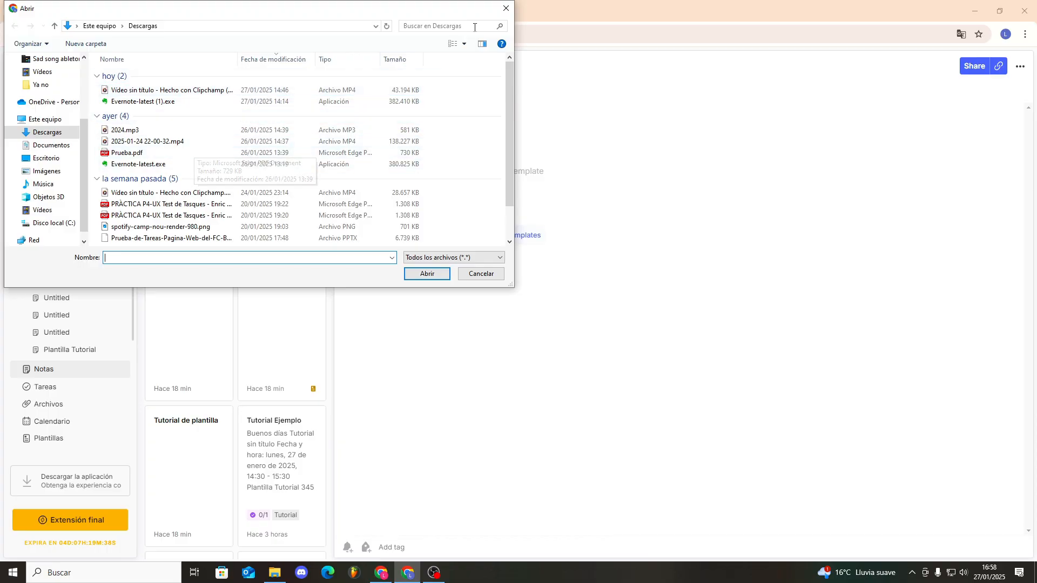
{"action": "left_click", "coordinate": [506, 8]}
Return to the files list and view only media, only documents, and all files again.
{"action": "left_click", "coordinate": [60, 404]}
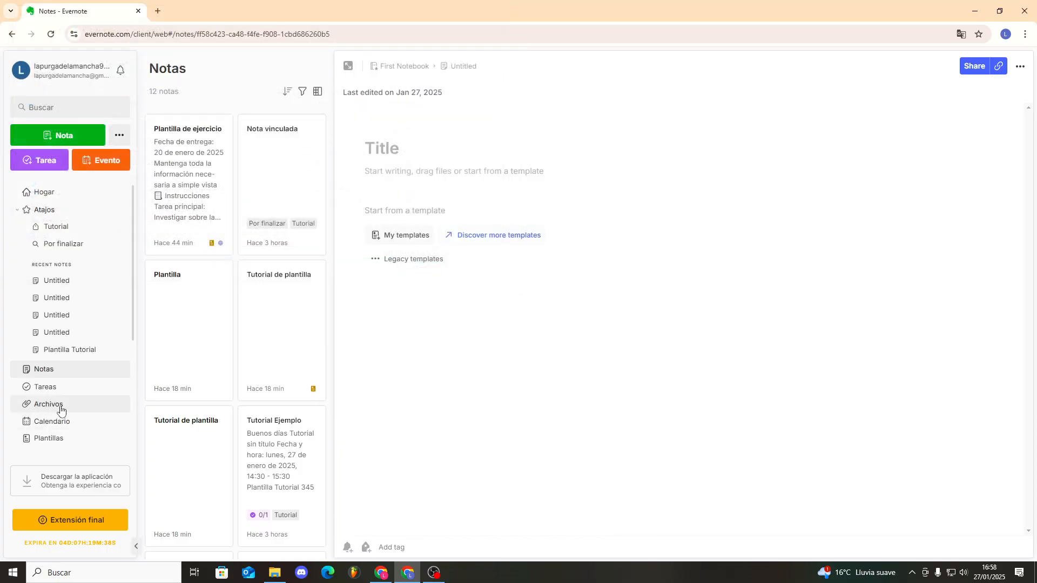
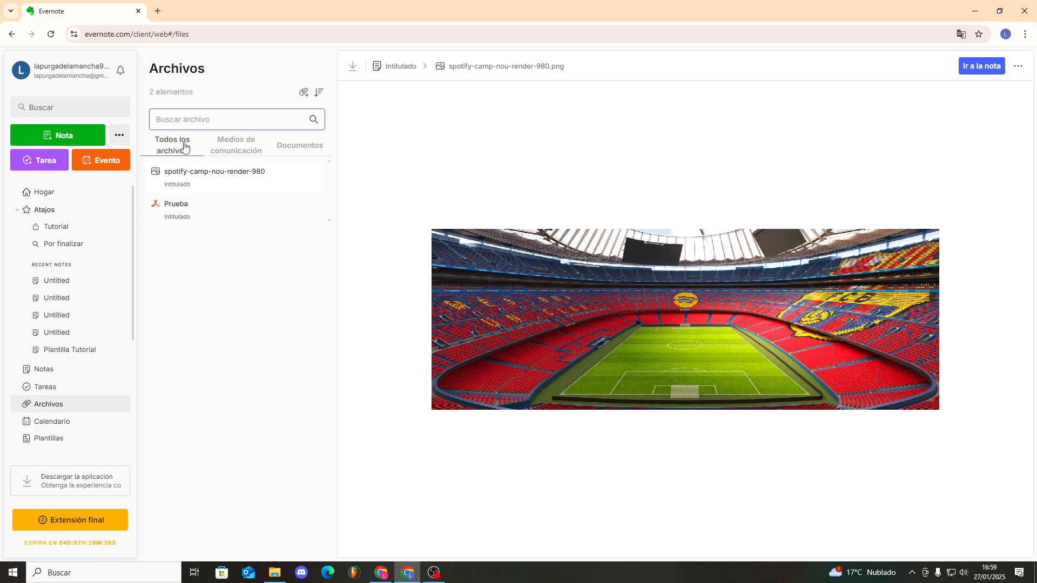
{"action": "left_click", "coordinate": [227, 144]}
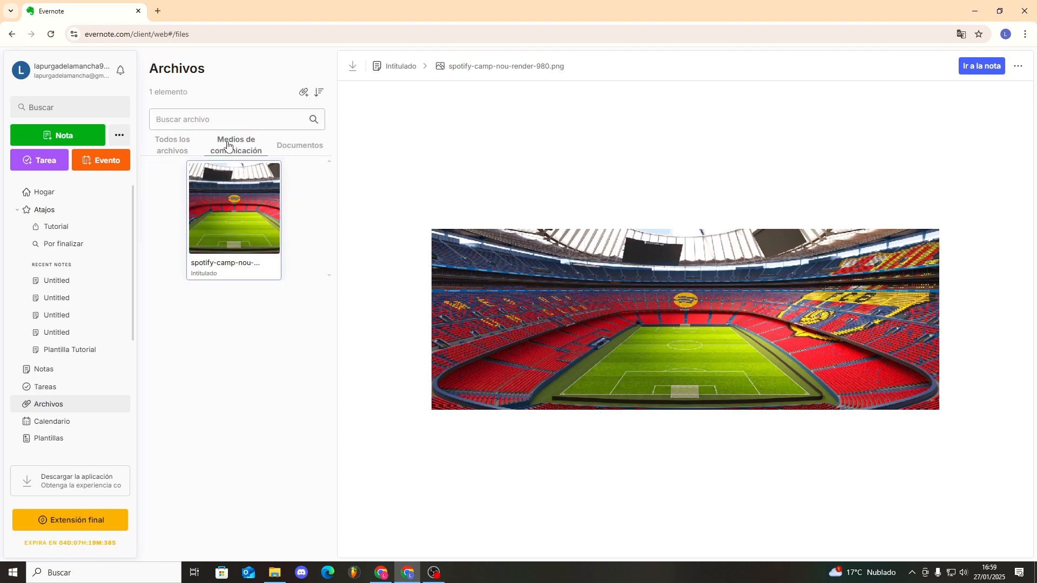
{"action": "left_click", "coordinate": [290, 144]}
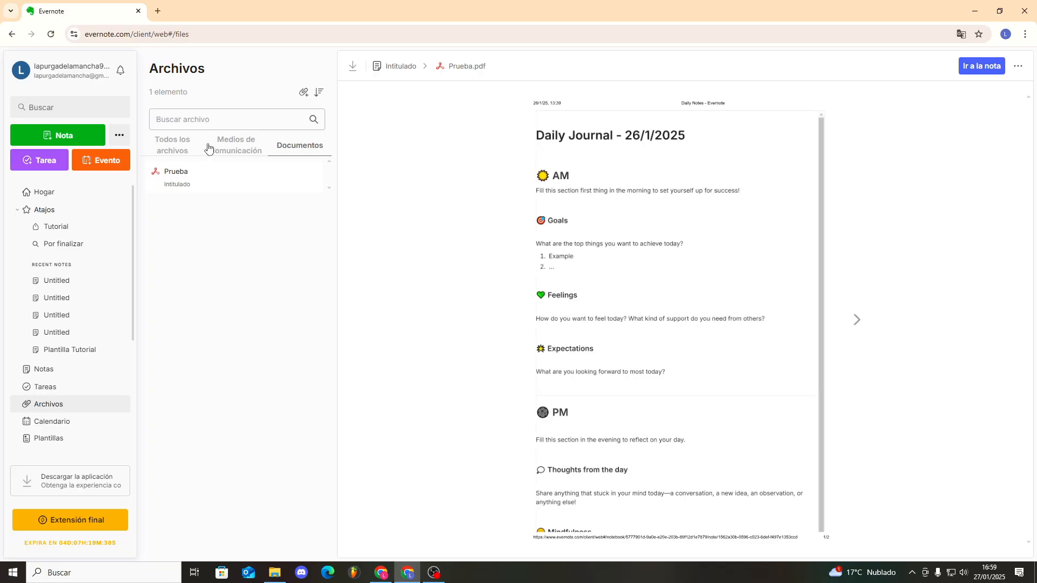
{"action": "left_click", "coordinate": [167, 144]}
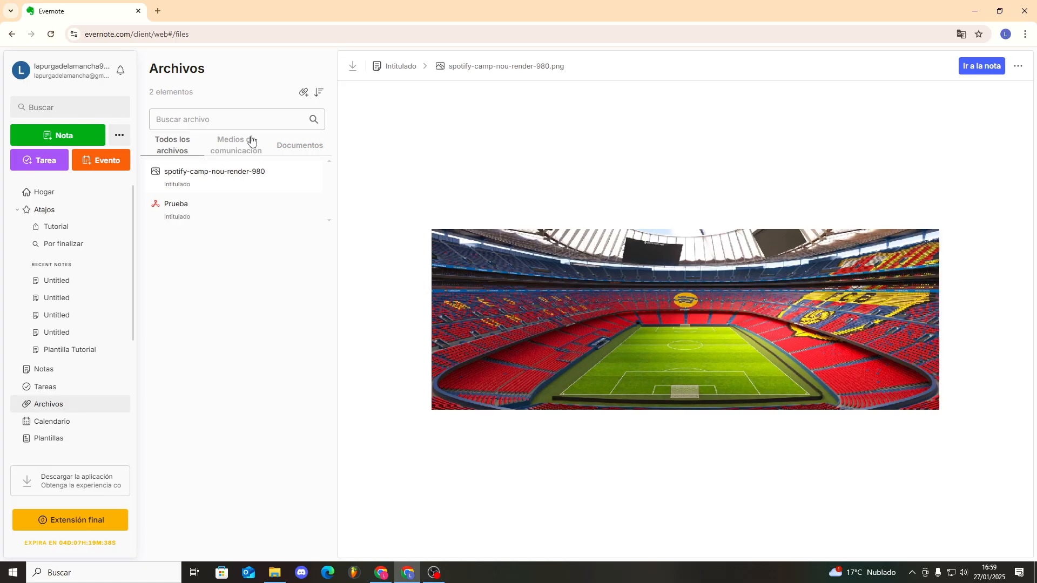
Show file sizes in the files list and sort the files first by size and finally by file type.
{"action": "left_click", "coordinate": [318, 96]}
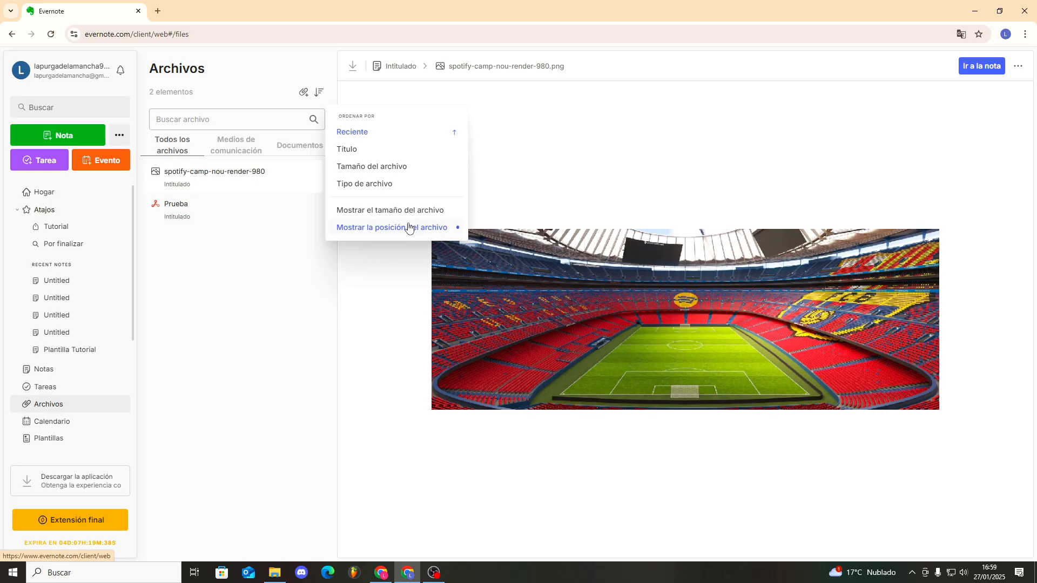
{"action": "left_click", "coordinate": [394, 214]}
{"action": "left_click", "coordinate": [396, 171]}
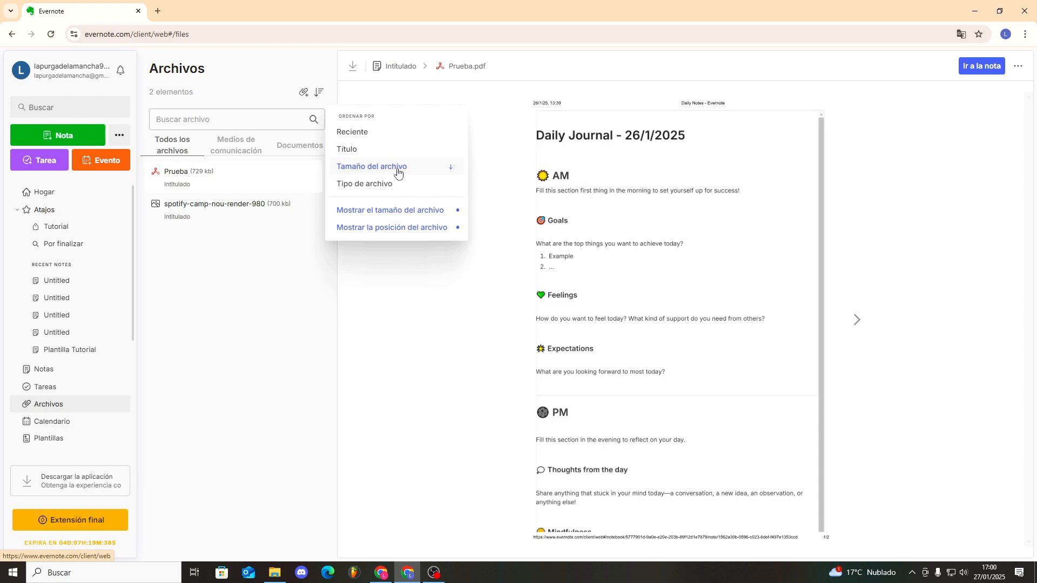
{"action": "left_click", "coordinate": [398, 184]}
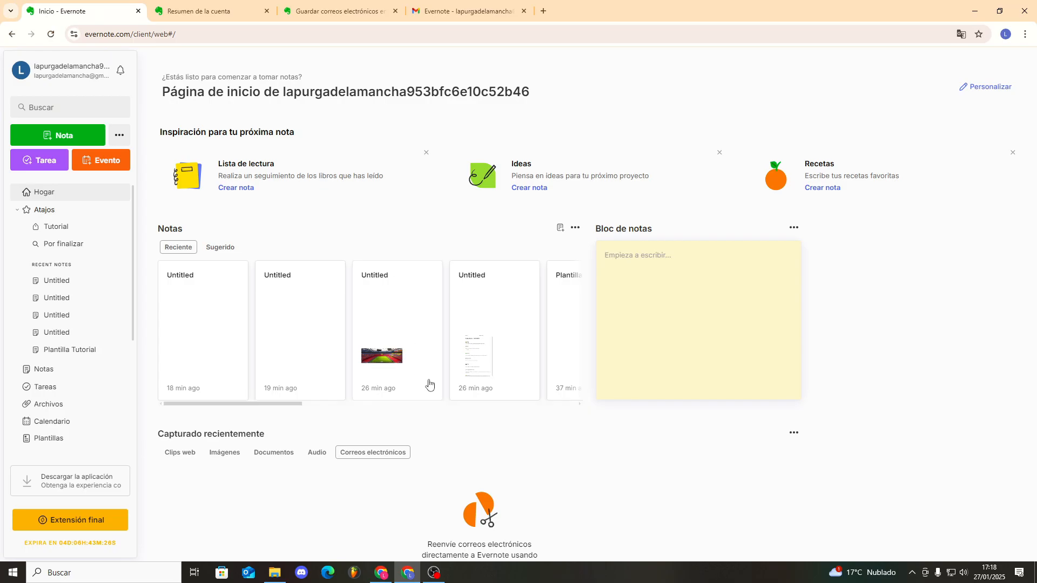
Copy the address for sending notes by e-mail from the account summary and close both account summary tabs.
{"action": "scroll", "coordinate": [484, 426], "scroll_direction": "down", "scroll_amount": 2}
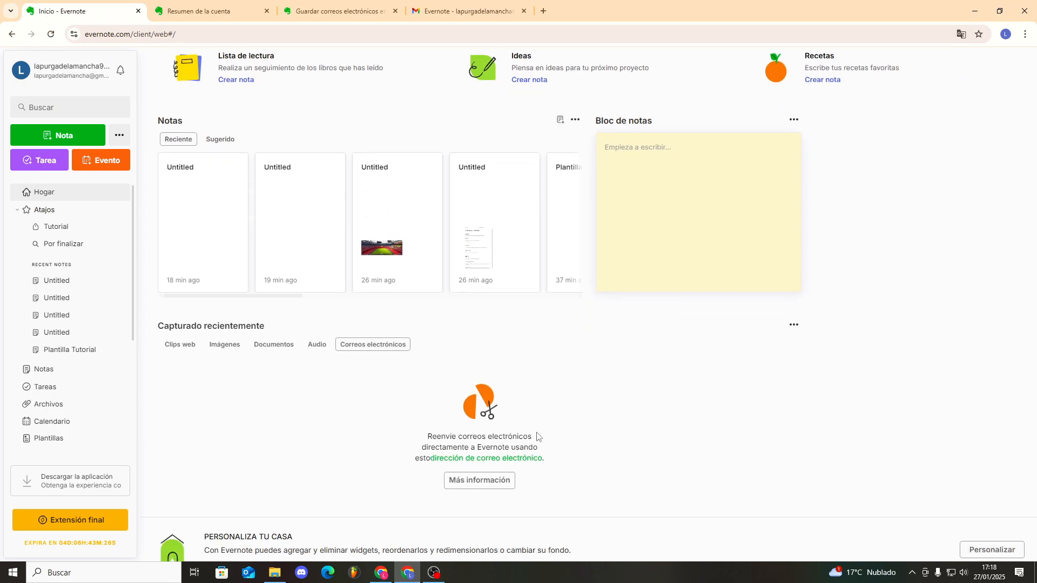
{"action": "scroll", "coordinate": [539, 435], "scroll_direction": "up", "scroll_amount": 2}
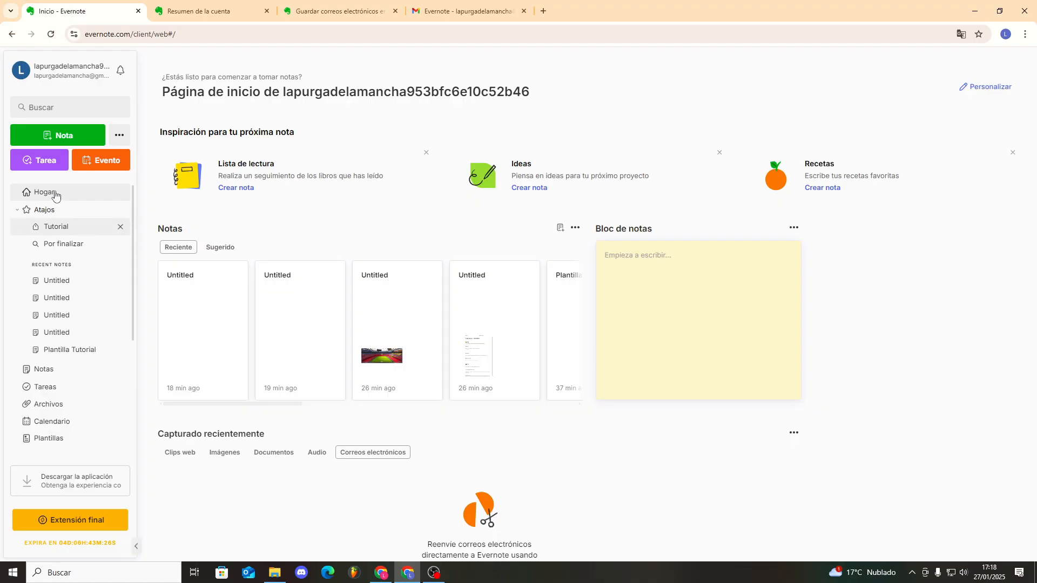
{"action": "scroll", "coordinate": [352, 378], "scroll_direction": "down", "scroll_amount": 2}
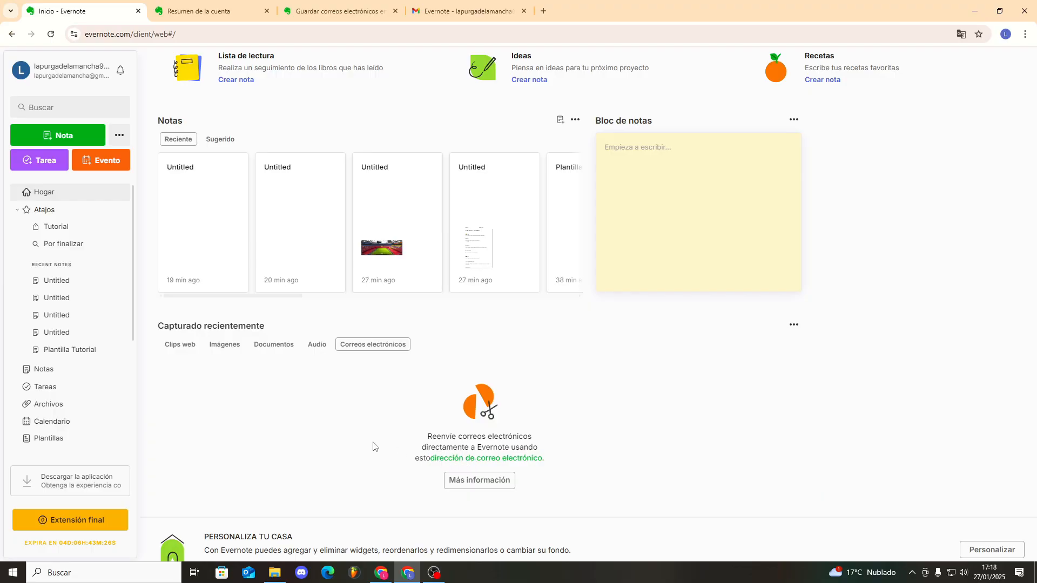
{"action": "left_click", "coordinate": [23, 73]}
{"action": "left_click", "coordinate": [97, 150]}
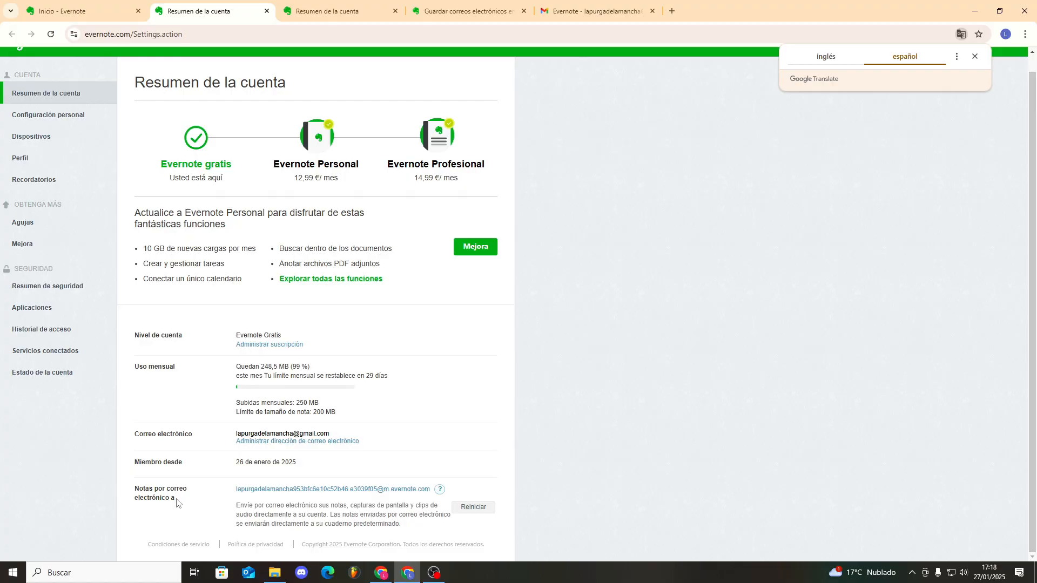
{"action": "left_click_drag", "start_coordinate": [230, 494], "coordinate": [430, 492]}
{"action": "key", "text": "ctrl+c"}
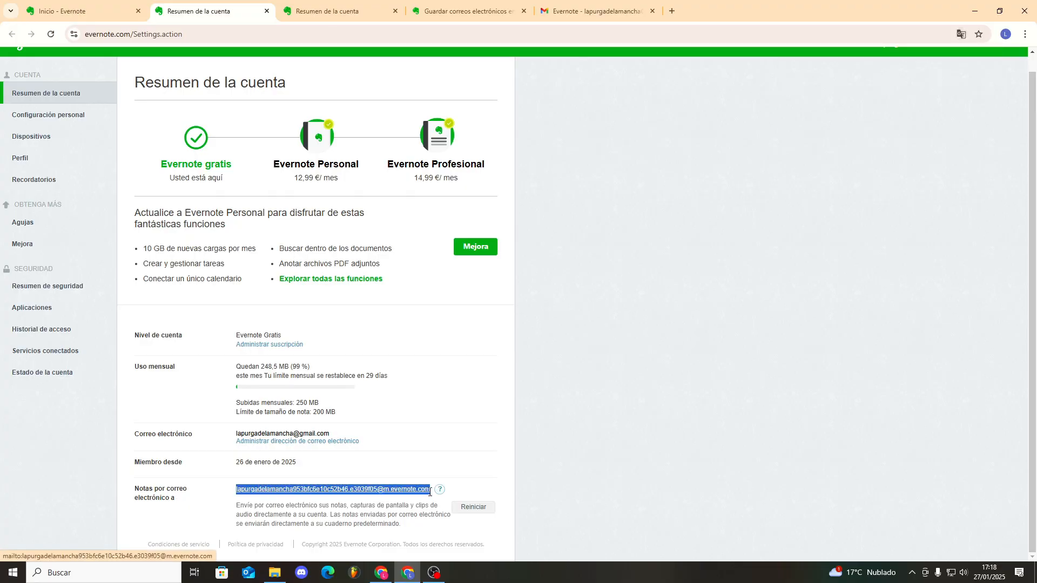
{"action": "left_click", "coordinate": [267, 12]}
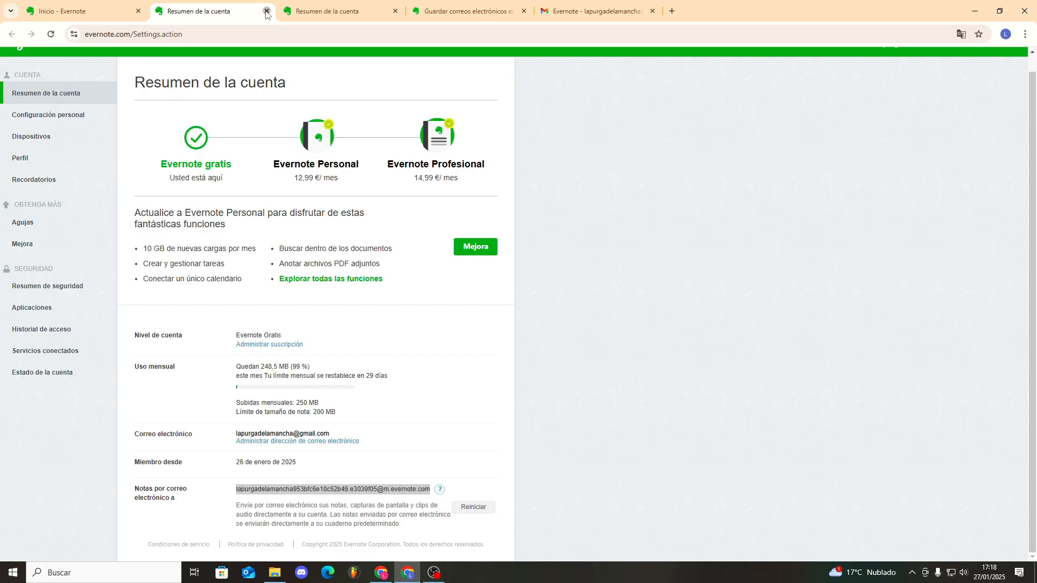
{"action": "left_click", "coordinate": [267, 11]}
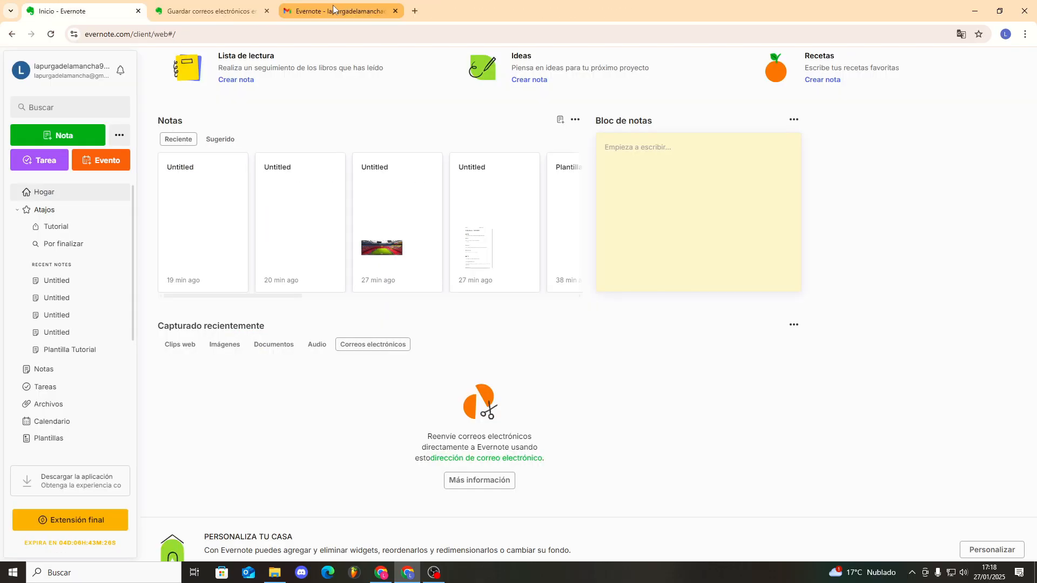
Switch to Gmail and delete the second message, the earlier forwarded one, from the "Evernote" conversation.
{"action": "left_click", "coordinate": [333, 4]}
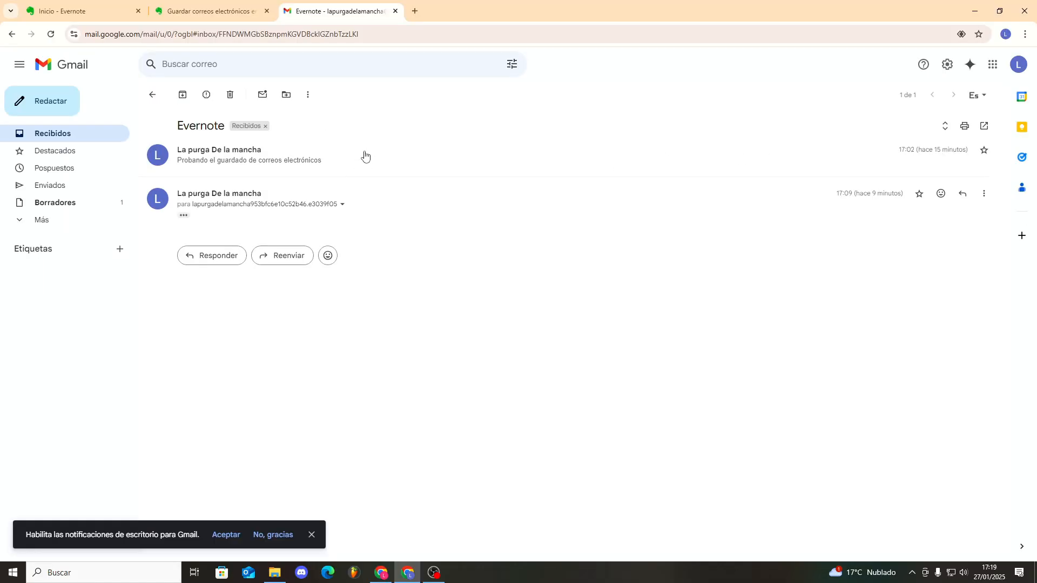
{"action": "left_click", "coordinate": [983, 233]}
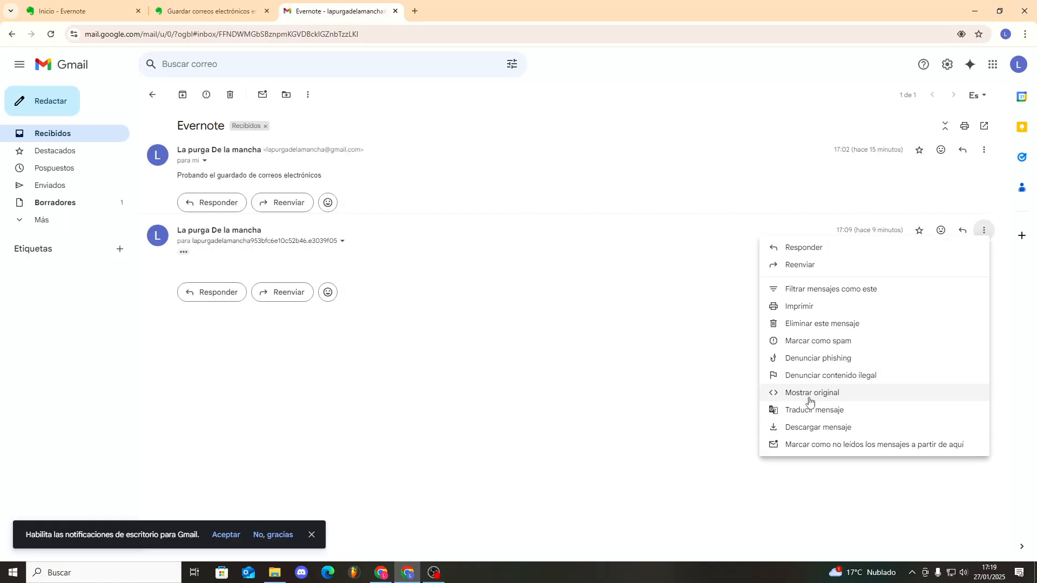
{"action": "left_click", "coordinate": [796, 324]}
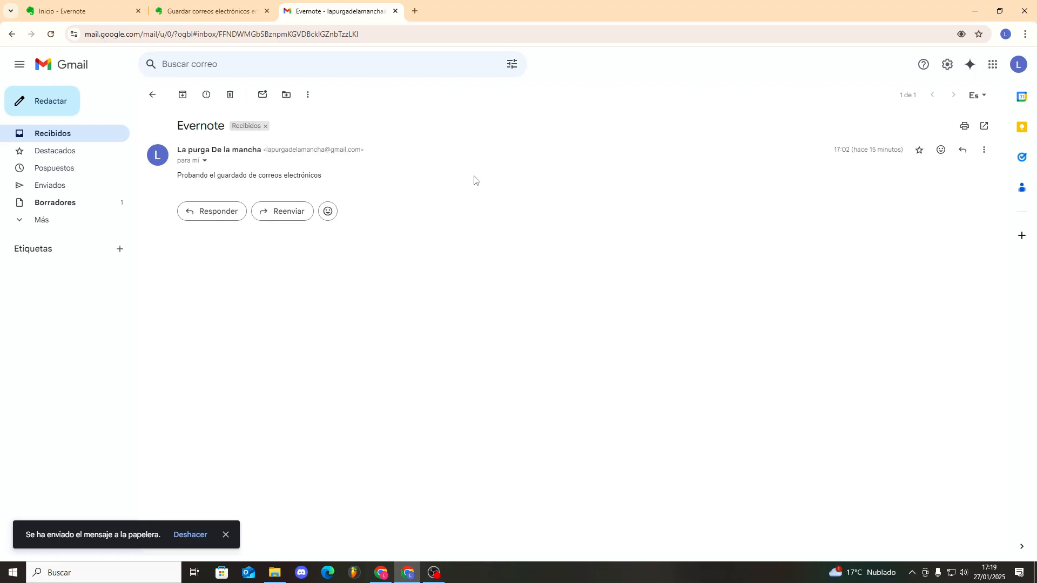
Start forwarding the remaining "Evernote" message, adding the copied note address as recipient and removing it again.
{"action": "left_click", "coordinate": [1034, 121]}
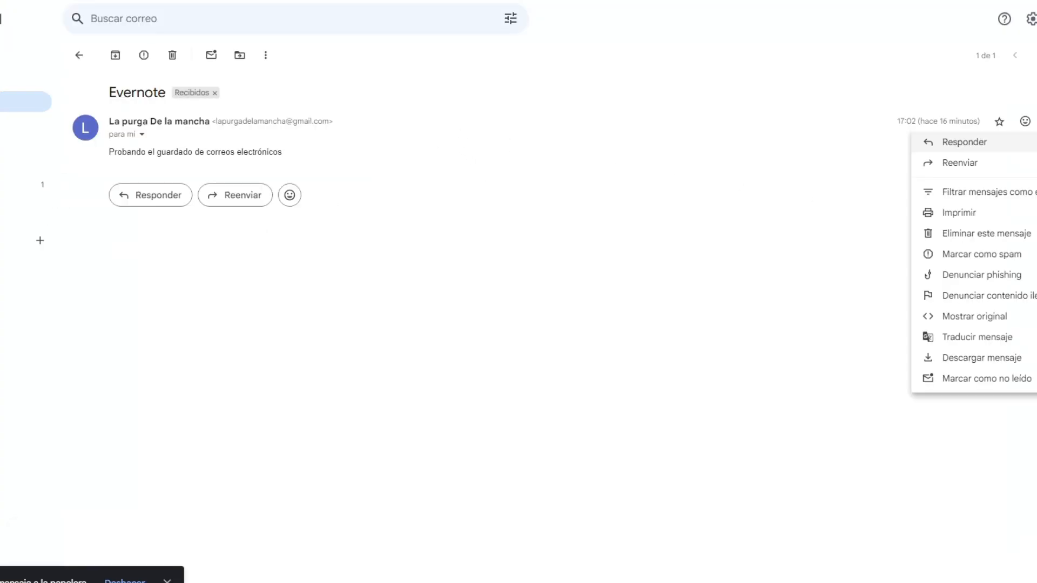
{"action": "left_click", "coordinate": [1004, 163]}
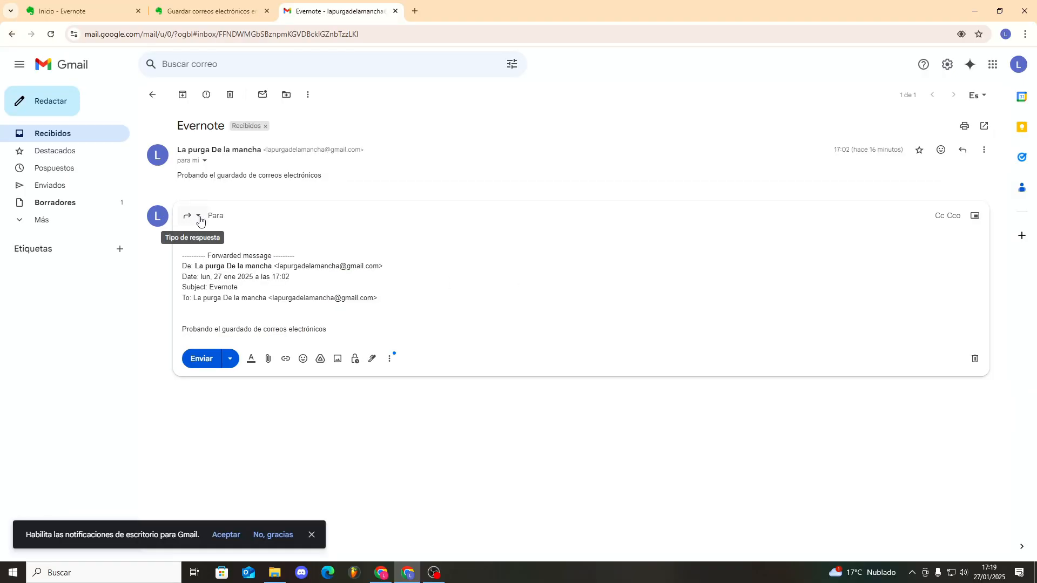
{"action": "key", "text": "ctrl+v"}
{"action": "mouse_move", "coordinate": [473, 216]}
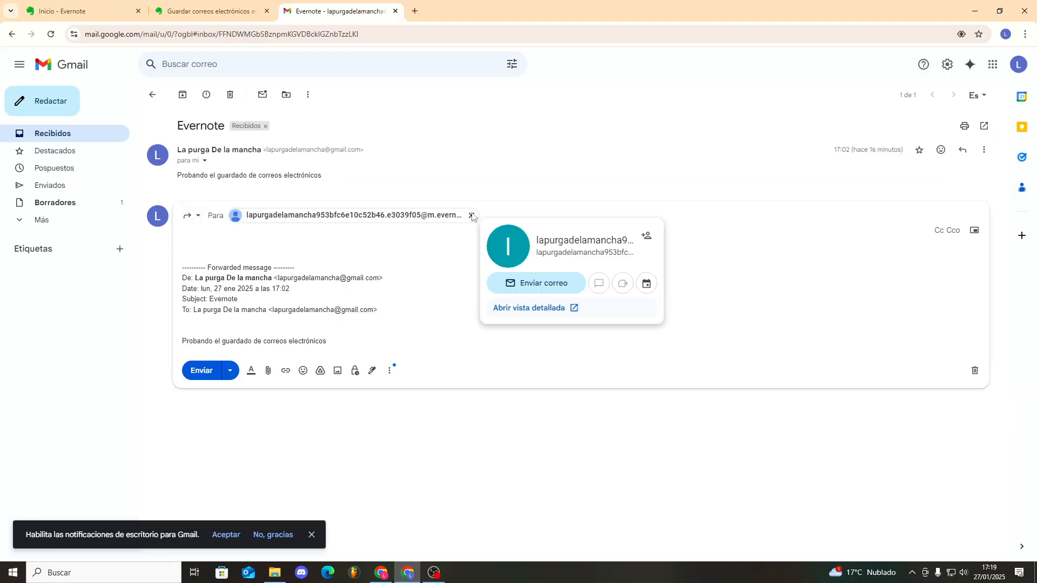
{"action": "left_click", "coordinate": [471, 215]}
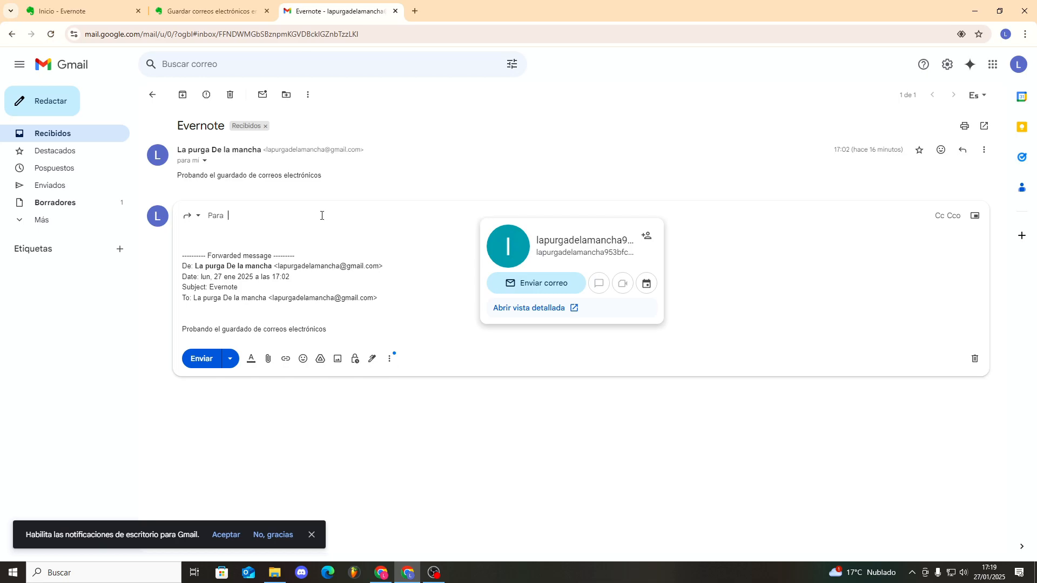
Edit the forwarded message's subject to read "Evernote (Tutorial)".
{"action": "left_click", "coordinate": [198, 219]}
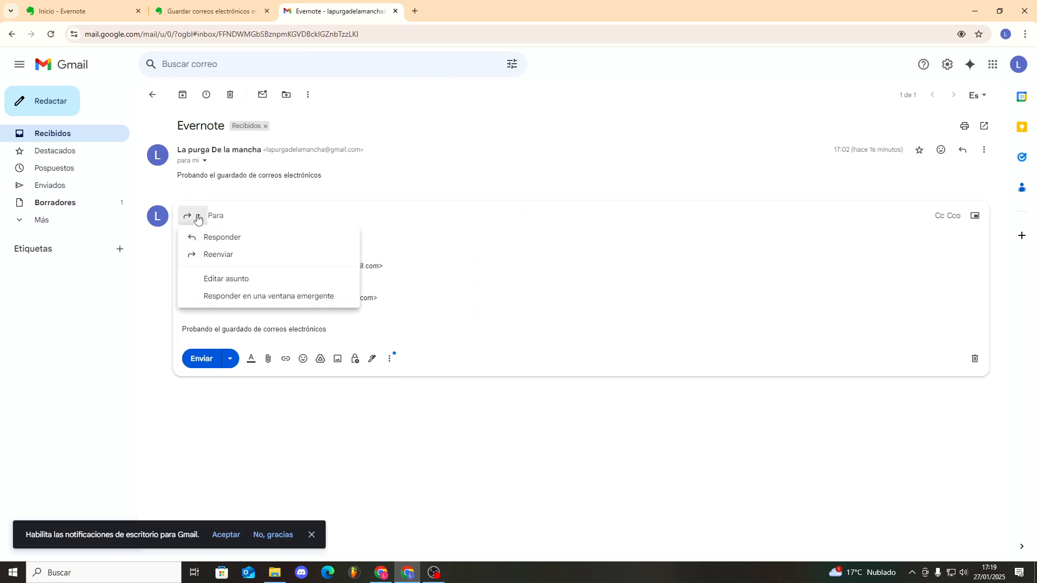
{"action": "left_click", "coordinate": [266, 278]}
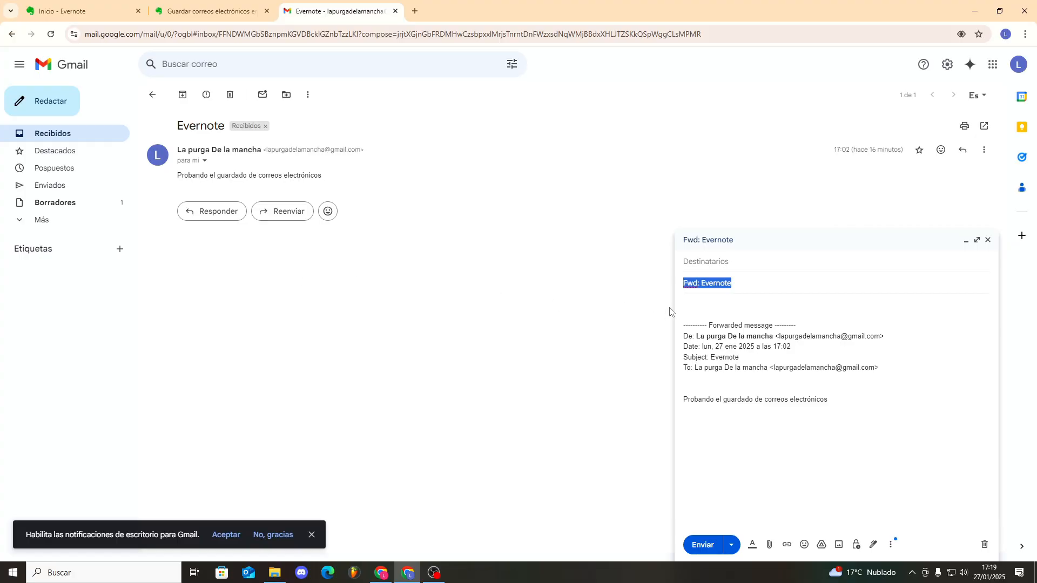
{"action": "left_click", "coordinate": [702, 284]}
{"action": "key", "text": "BackSpace"}
{"action": "key", "text": "BackSpace"}
{"action": "key", "text": "BackSpace"}
{"action": "key", "text": "BackSpace"}
{"action": "key", "text": "BackSpace"}
{"action": "left_click", "coordinate": [730, 287]}
{"action": "type", "text": "(Tutorial)"}
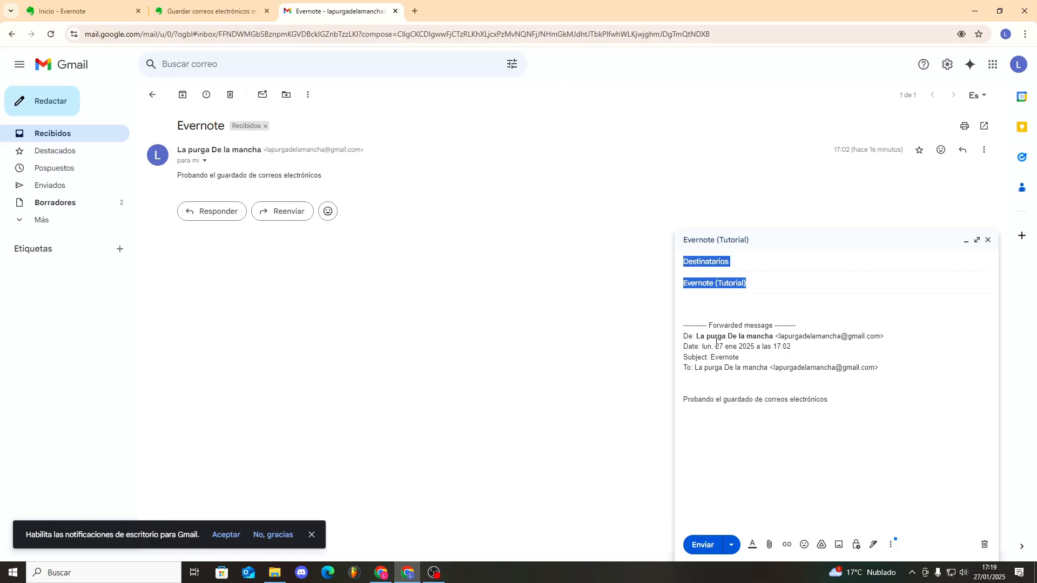
Delete the forwarded-message header and the extra blank lines above "Probando el guardado de correos electrónicos".
{"action": "left_click_drag", "start_coordinate": [879, 367], "coordinate": [693, 317]}
{"action": "key", "text": "BackSpace"}
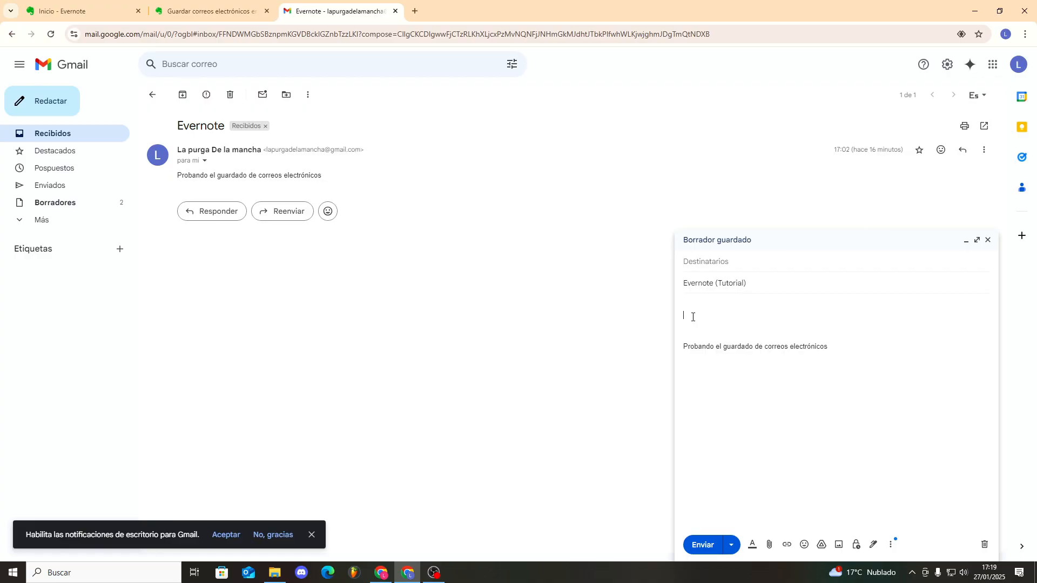
{"action": "key", "text": "BackSpace"}
{"action": "key", "text": "BackSpace"}
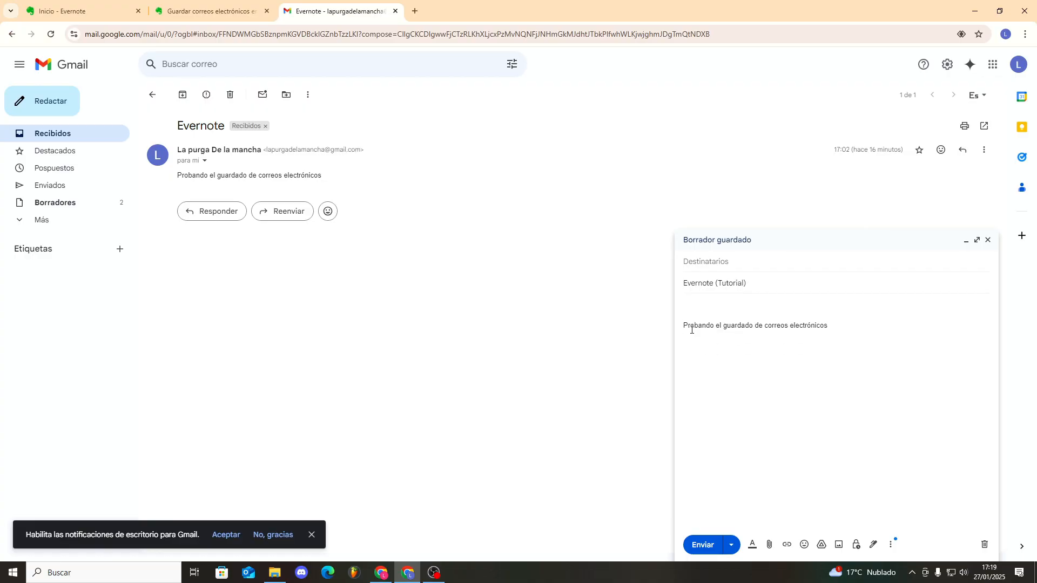
Add the copied Evernote e-mail address as the recipient and send the message.
{"action": "left_click", "coordinate": [744, 266]}
{"action": "key", "text": "ctrl+v"}
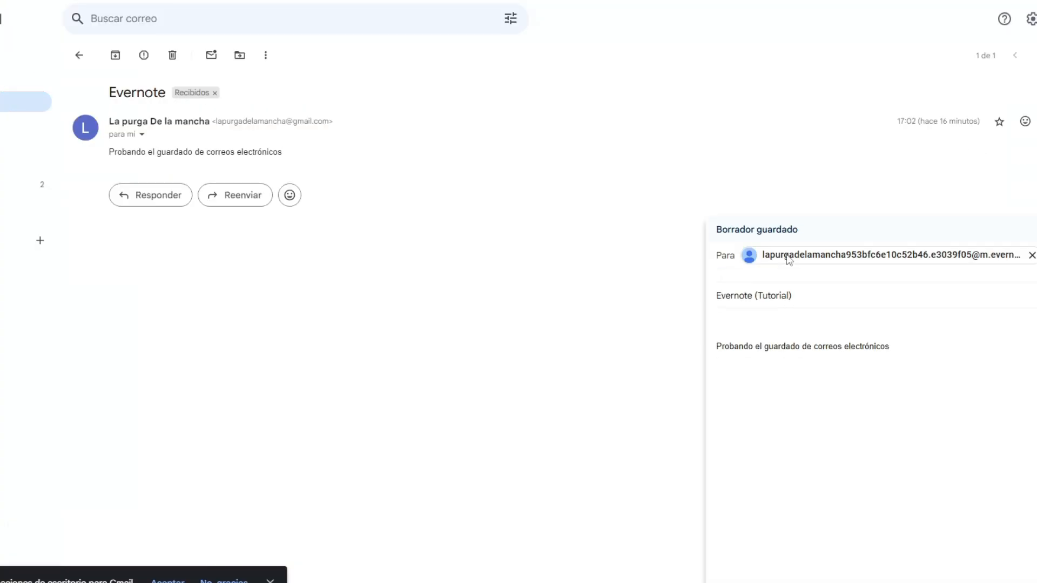
{"action": "left_click", "coordinate": [709, 545]}
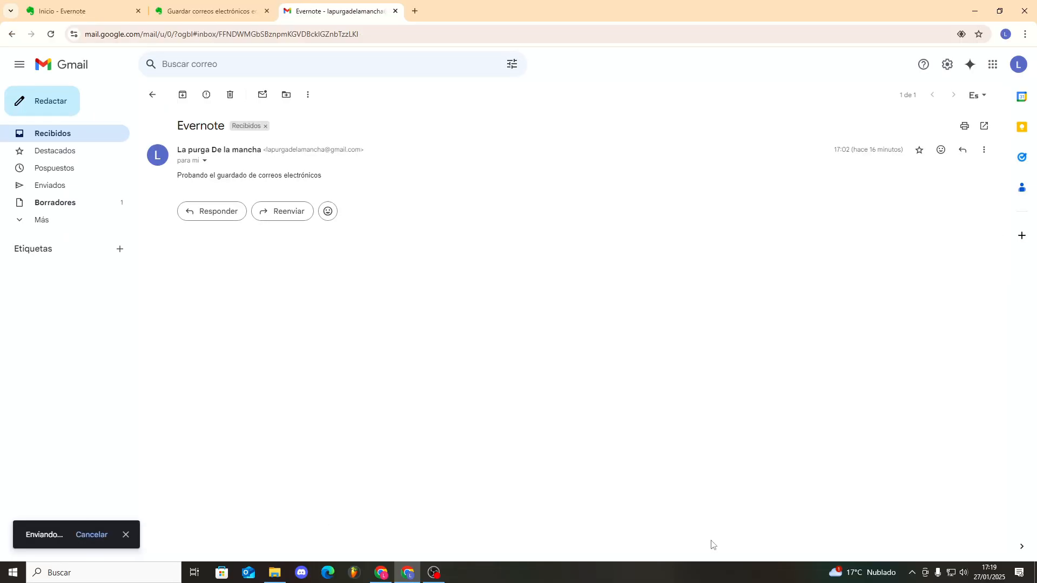
Switch back to Evernote, reload it, and open the recent note "Evernote (Tutorial)" to check its title and body text.
{"action": "left_click", "coordinate": [86, 11]}
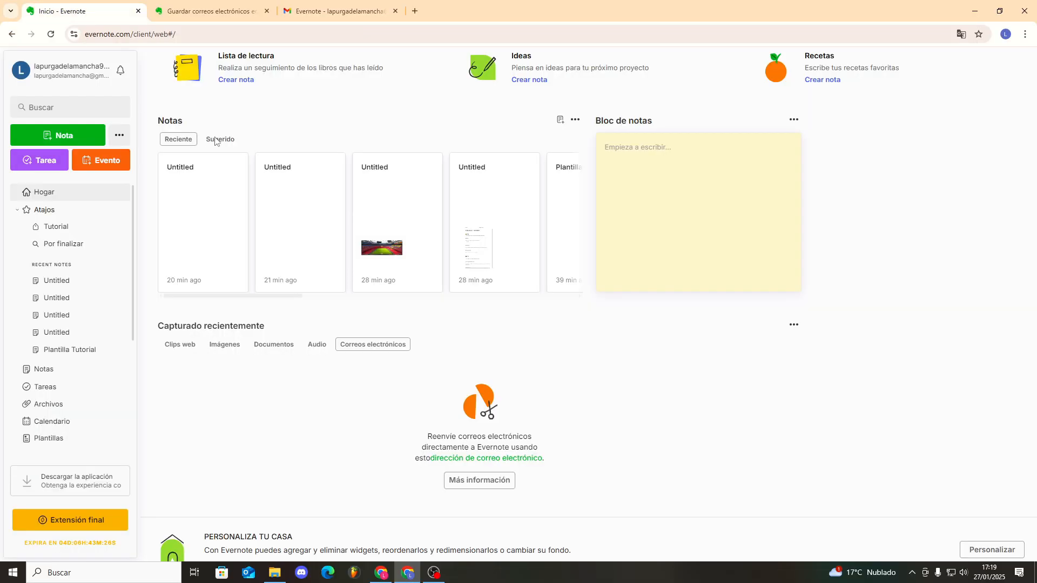
{"action": "left_click", "coordinate": [51, 34]}
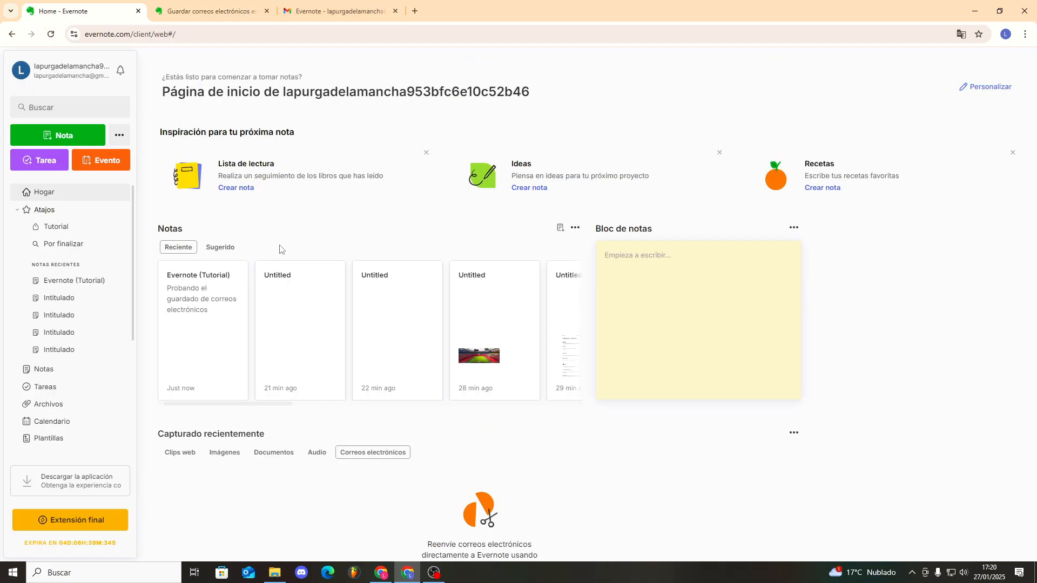
{"action": "left_click", "coordinate": [83, 286]}
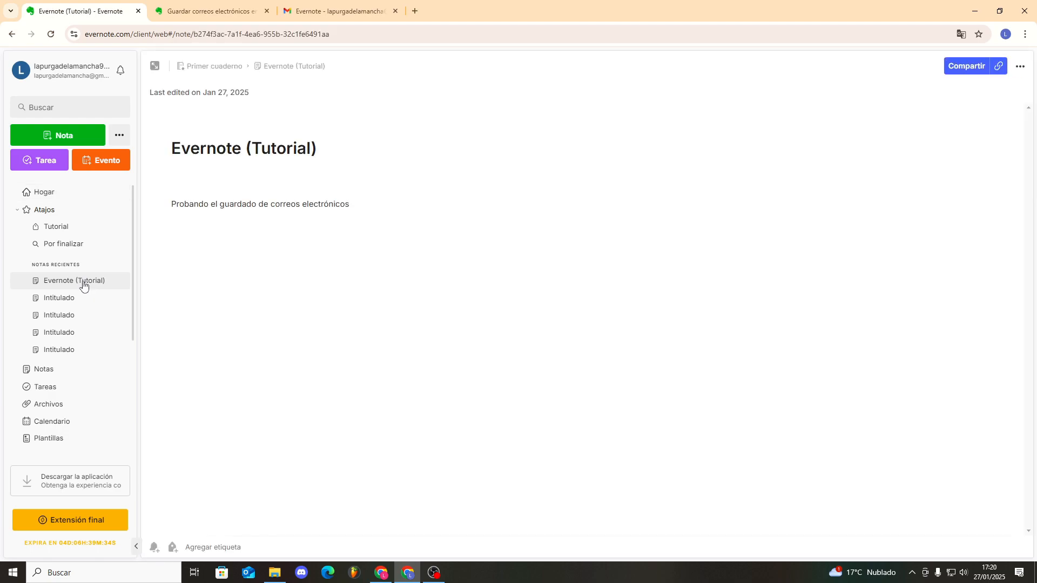
{"action": "mouse_move", "coordinate": [172, 149]}
{"action": "left_mouse_down"}
{"action": "mouse_move", "coordinate": [353, 152]}
{"action": "mouse_move", "coordinate": [173, 149]}
{"action": "left_mouse_up"}
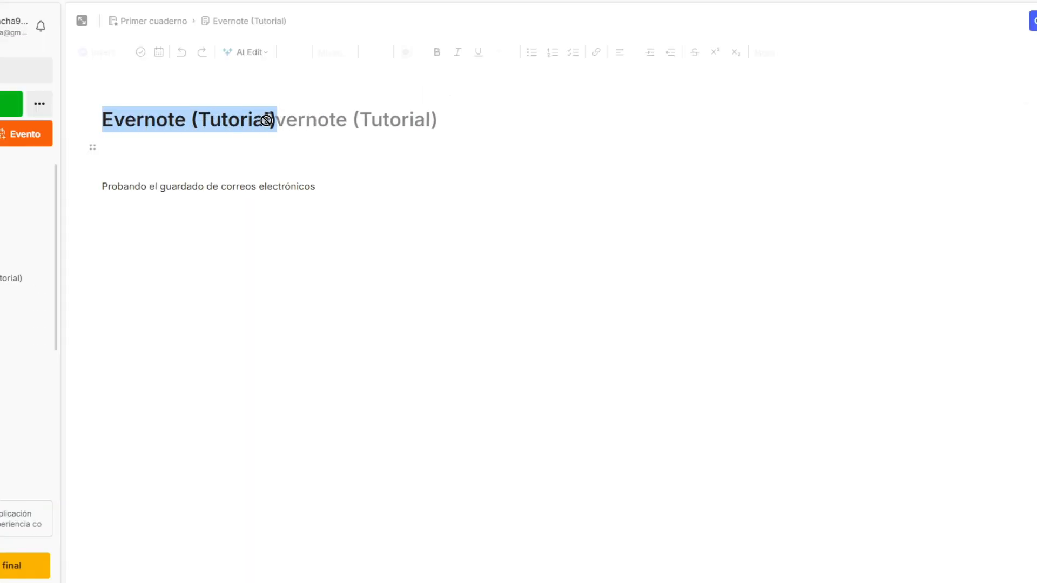
{"action": "triple_click", "coordinate": [194, 204]}
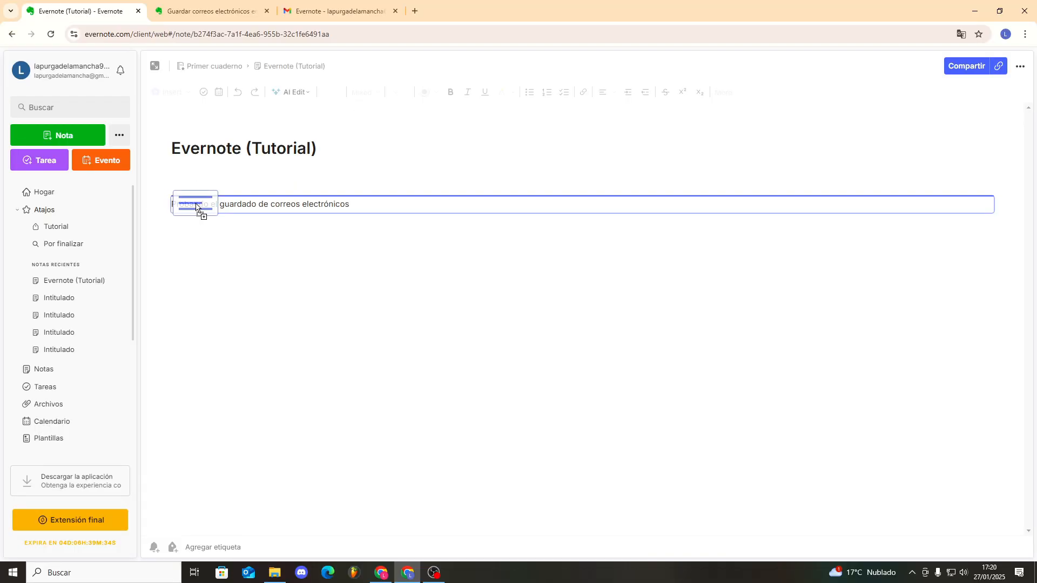
{"action": "left_click", "coordinate": [228, 269]}
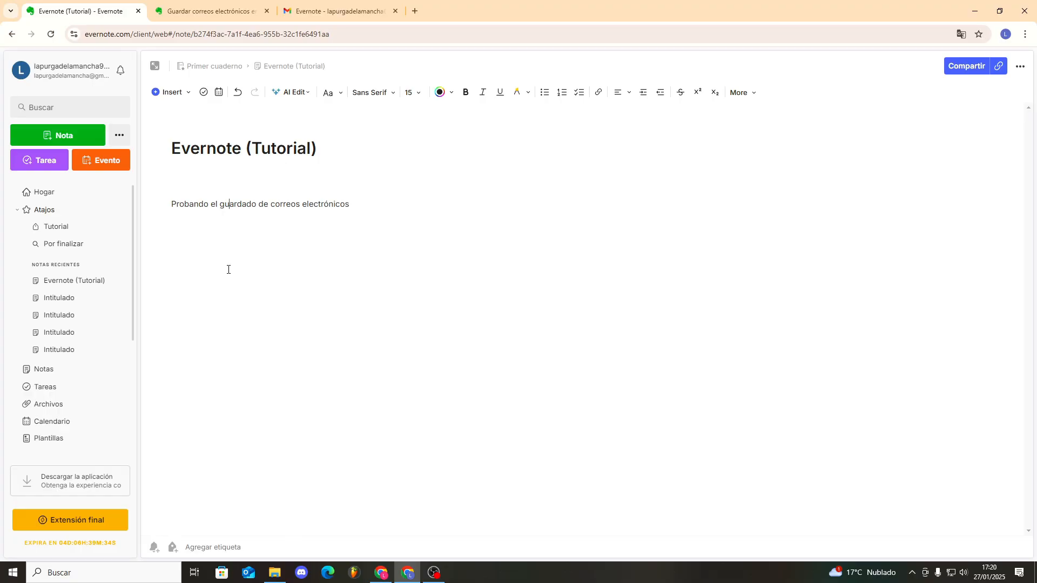
View the Tutorial notebook and the list of tags to see which names are available.
{"action": "scroll", "coordinate": [97, 348], "scroll_direction": "down", "scroll_amount": 3}
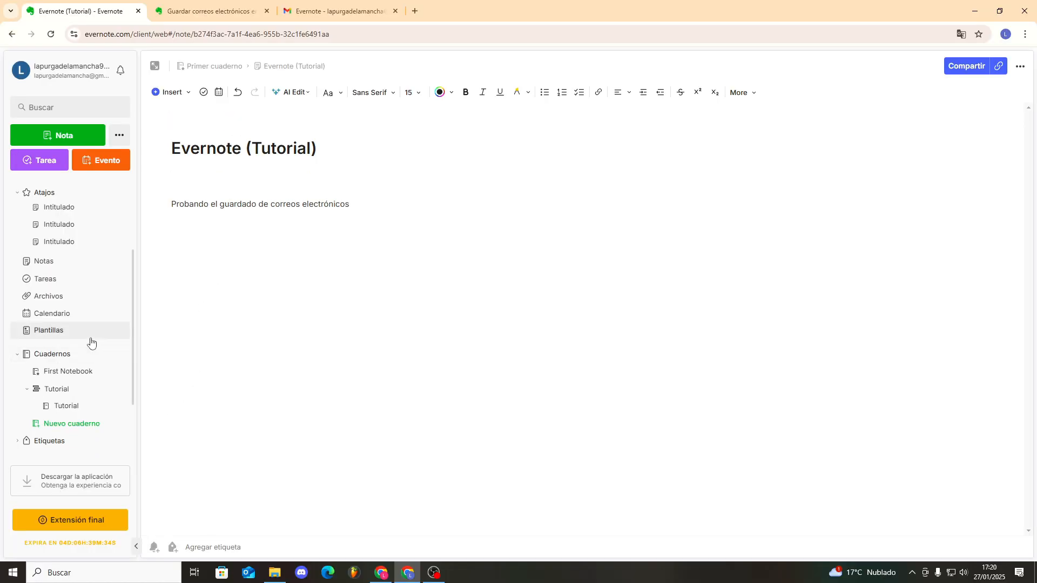
{"action": "left_click", "coordinate": [83, 406]}
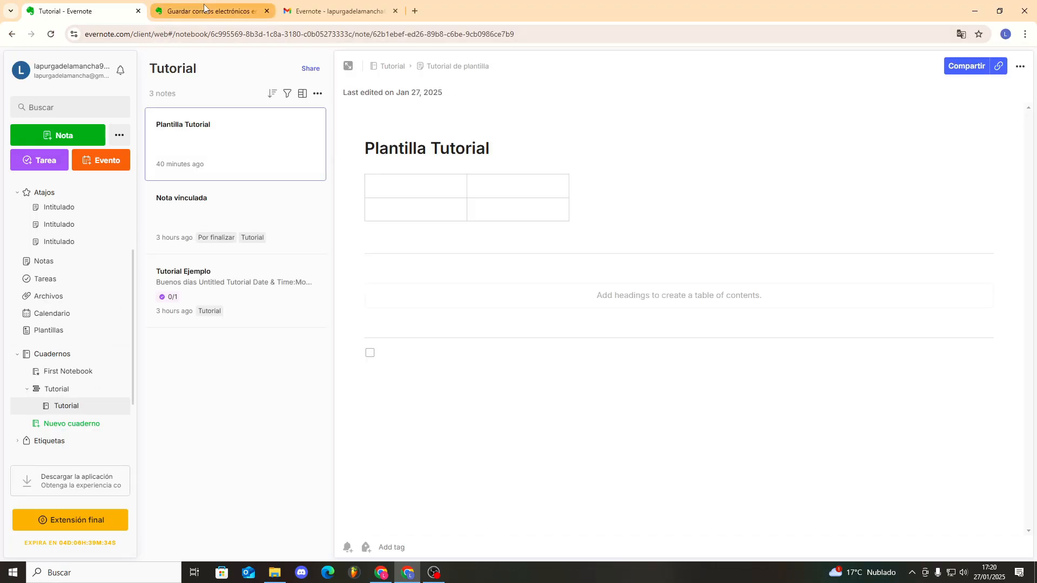
{"action": "left_click", "coordinate": [60, 442]}
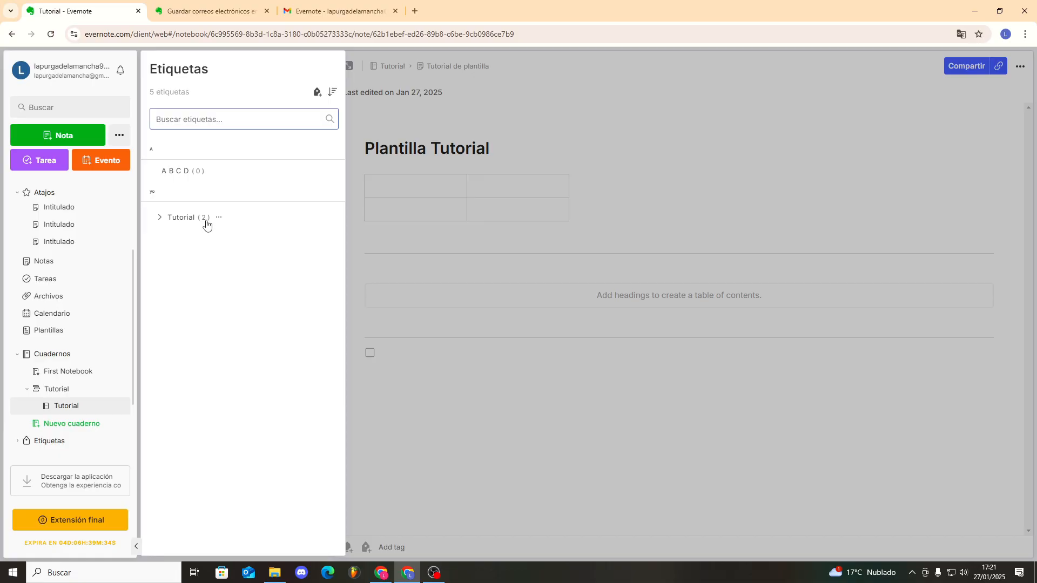
Switch to Gmail, start forwarding the "Evernote" message again, and remove the "Fwd:" prefix from its subject.
{"action": "left_click", "coordinate": [253, 5]}
{"action": "left_click", "coordinate": [309, 3]}
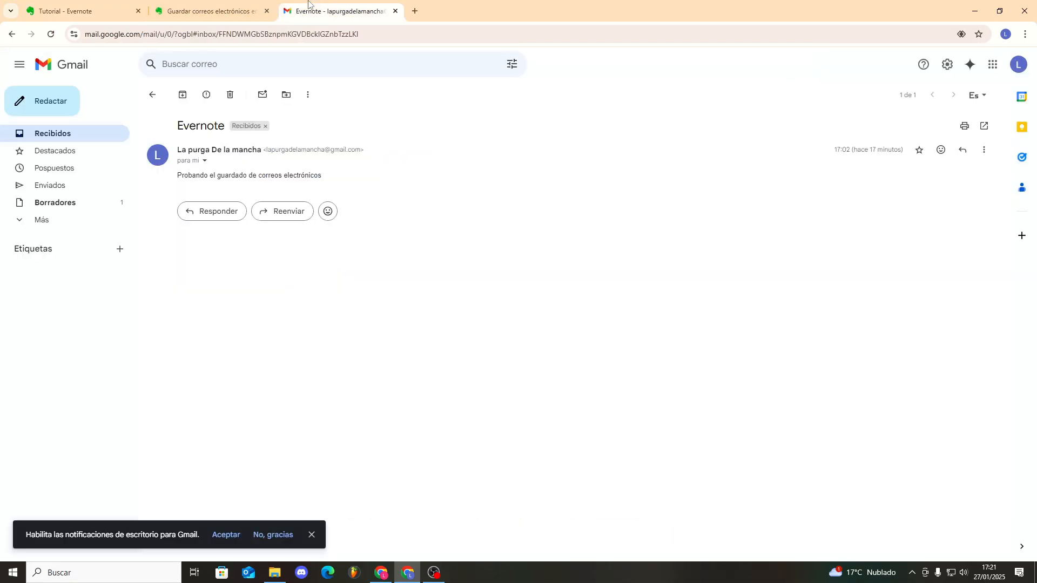
{"action": "left_click", "coordinate": [983, 151]}
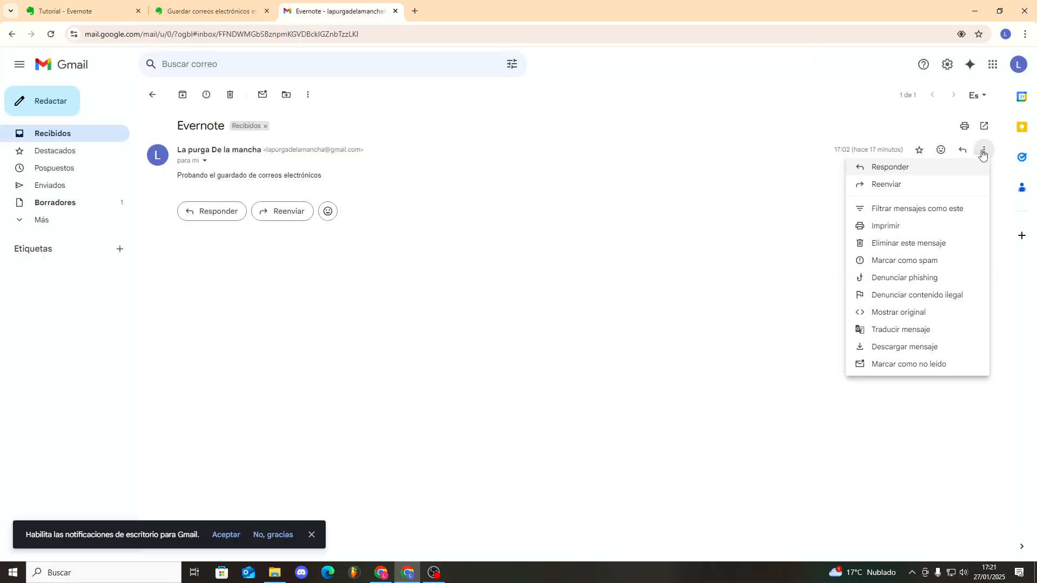
{"action": "left_click", "coordinate": [918, 184]}
{"action": "left_click", "coordinate": [198, 214]}
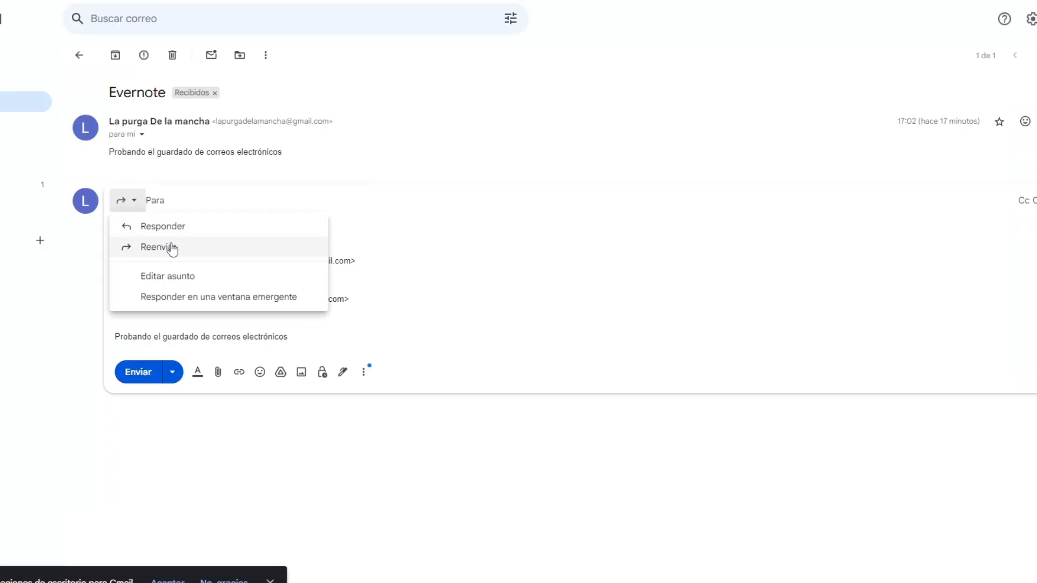
{"action": "left_click", "coordinate": [219, 296]}
{"action": "left_click", "coordinate": [740, 281]}
{"action": "key", "text": "BackSpace"}
{"action": "key", "text": "BackSpace"}
{"action": "key", "text": "BackSpace"}
{"action": "key", "text": "BackSpace"}
{"action": "key", "text": "BackSpace"}
Remove the forwarded-message header and surplus blank lines from the new draft's body.
{"action": "left_click_drag", "start_coordinate": [717, 332], "coordinate": [950, 382]}
{"action": "key", "text": "BackSpace"}
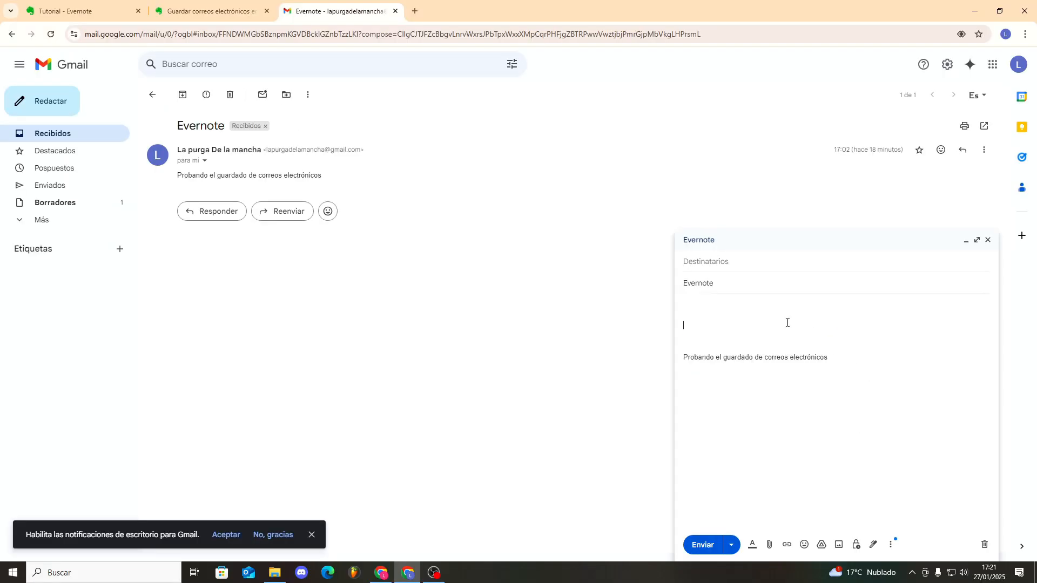
{"action": "key", "text": "BackSpace"}
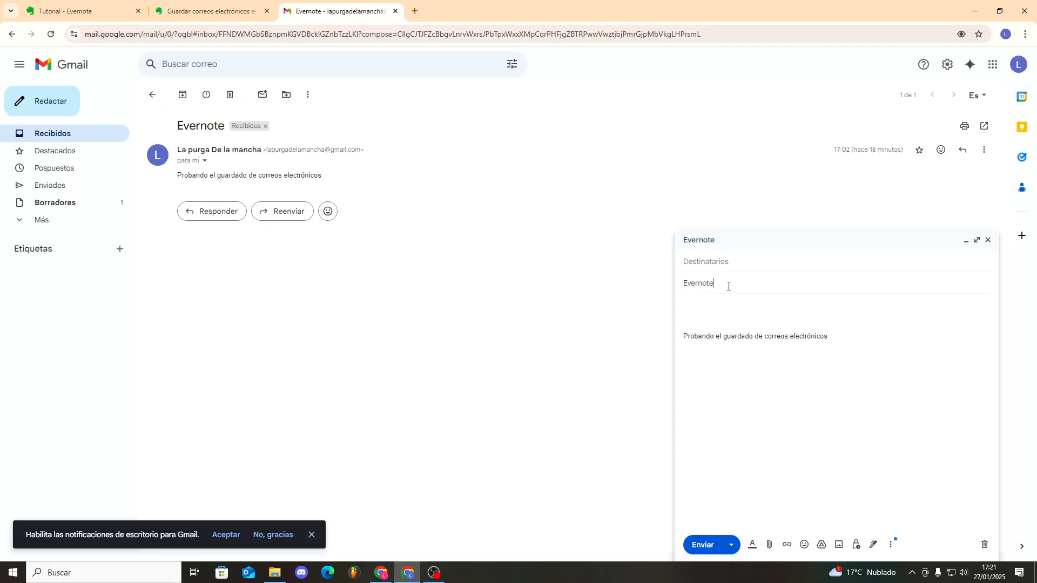
{"action": "left_click", "coordinate": [715, 262]}
{"action": "key", "text": "ctrl+v"}
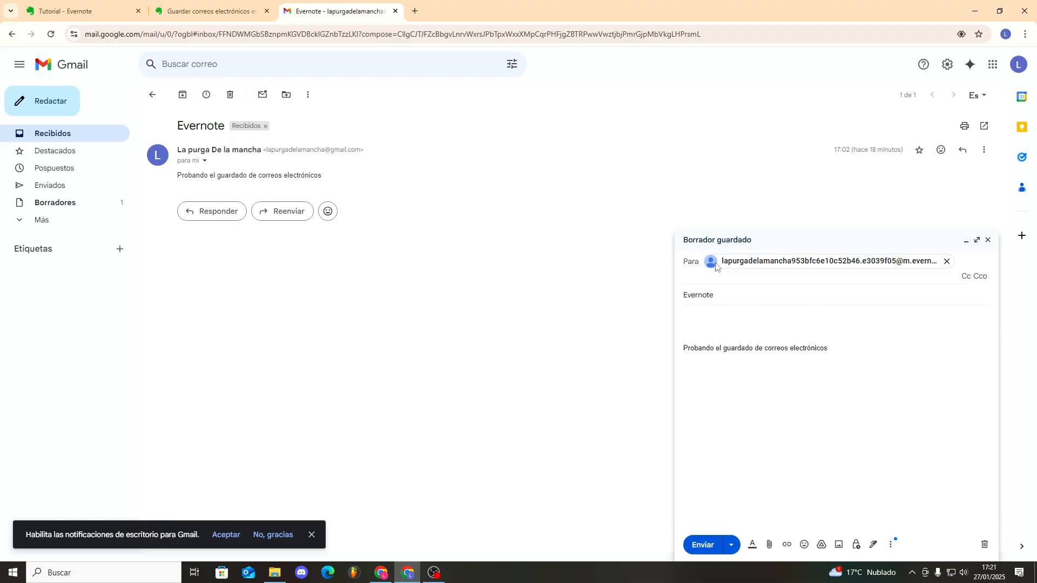
{"action": "left_click", "coordinate": [733, 299]}
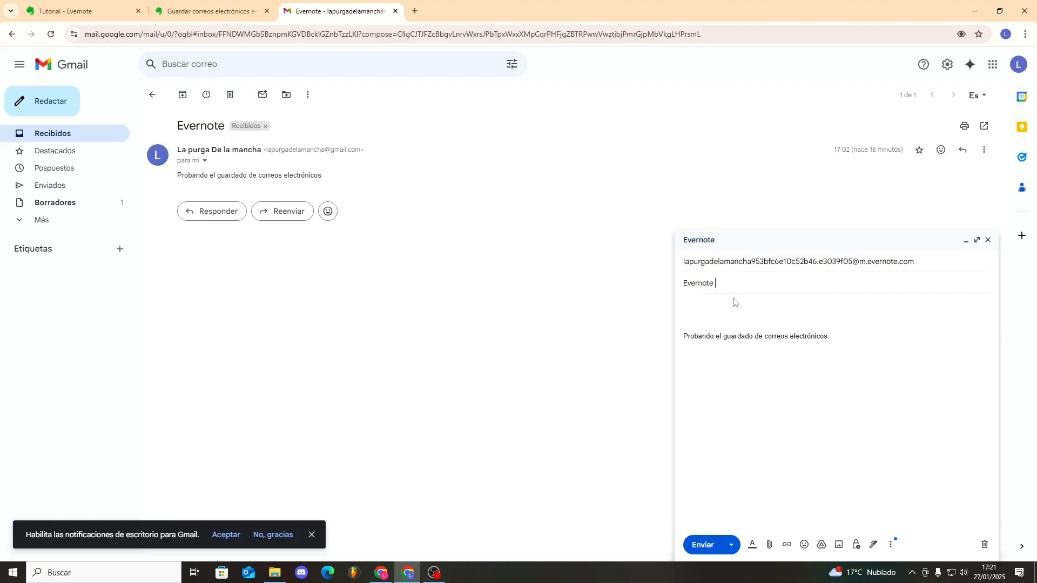
{"action": "type", "text": "@Tu"}
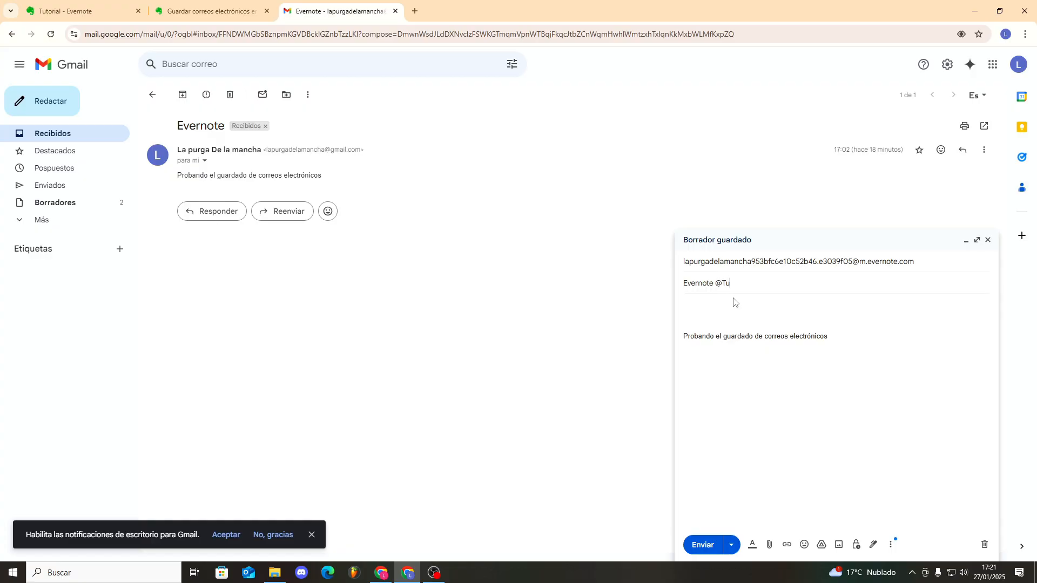
{"action": "type", "text": "torial #tutorial"}
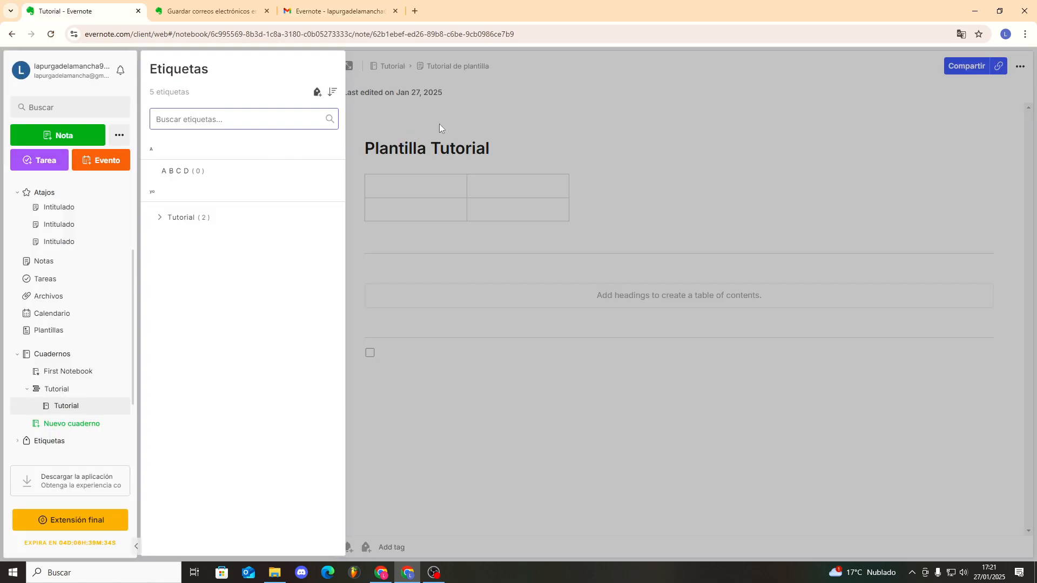
In Evernote, close the tag list, open the recent note "Evernote" and go to its notebook, Tutorial.
{"action": "left_click", "coordinate": [438, 126]}
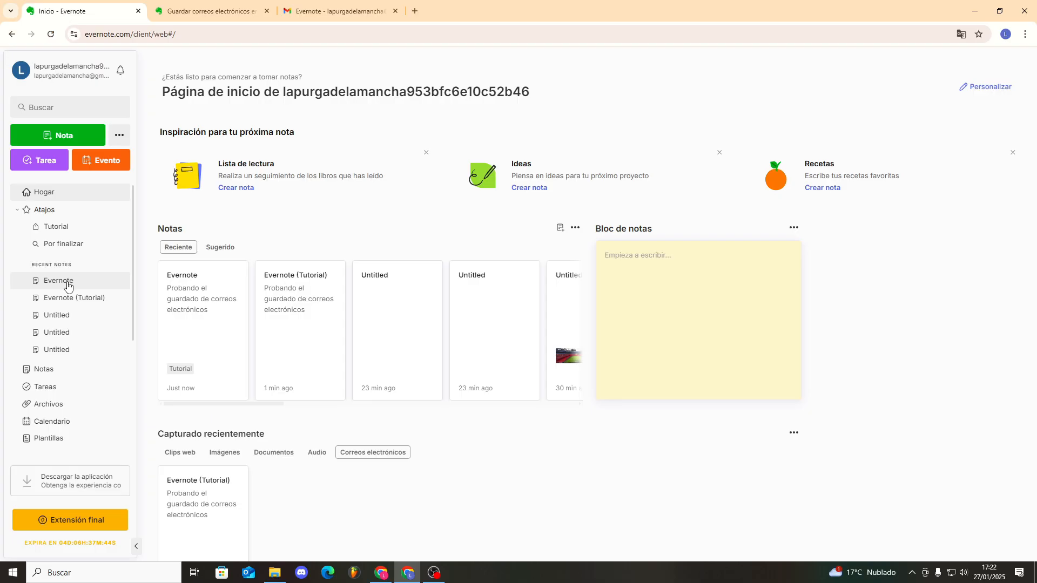
{"action": "left_click", "coordinate": [68, 287]}
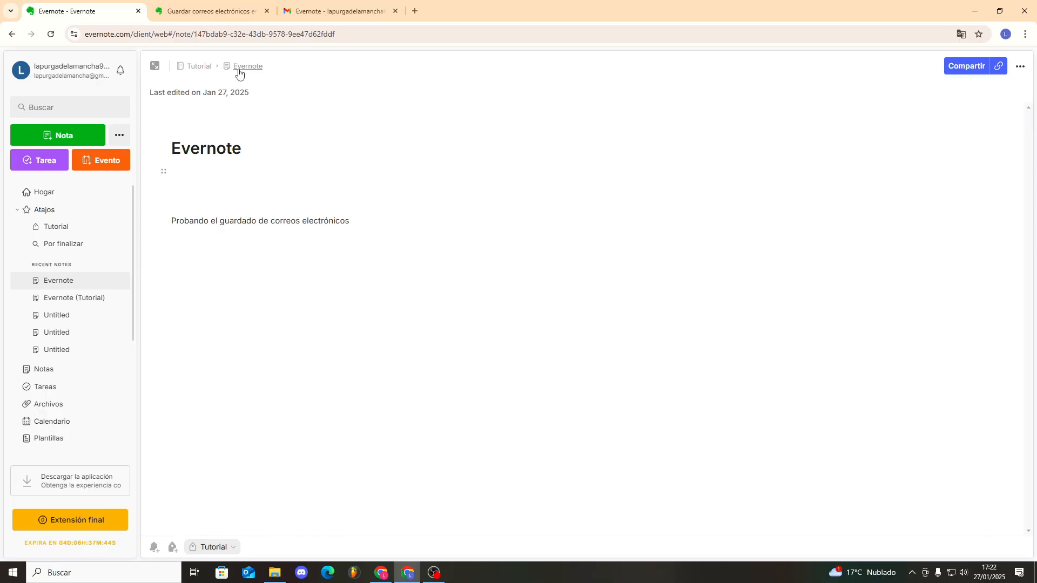
{"action": "left_click", "coordinate": [196, 69]}
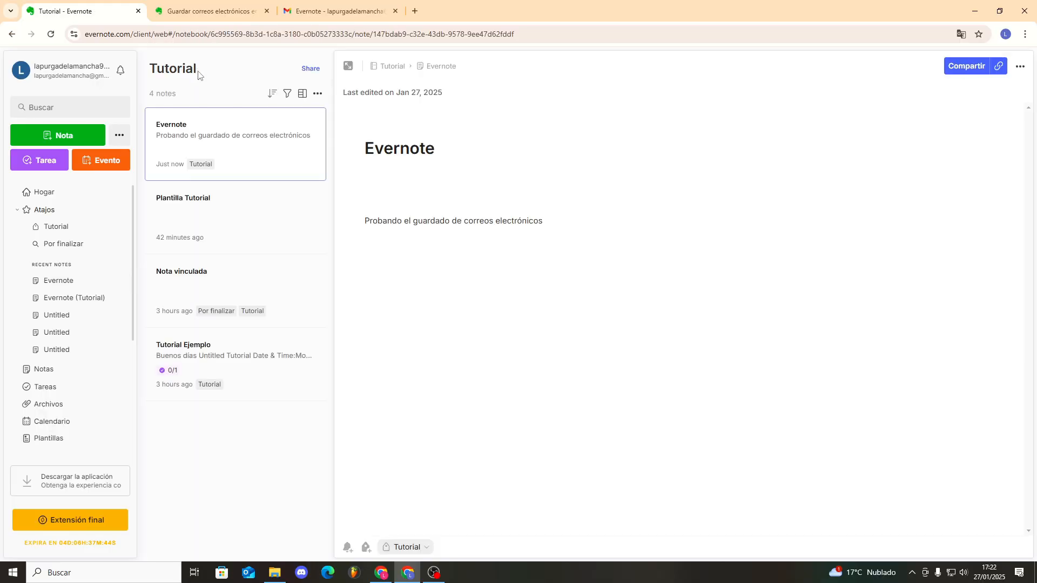
Open the recent note "Evernote" and bring up its sharing options.
{"action": "left_click", "coordinate": [58, 280]}
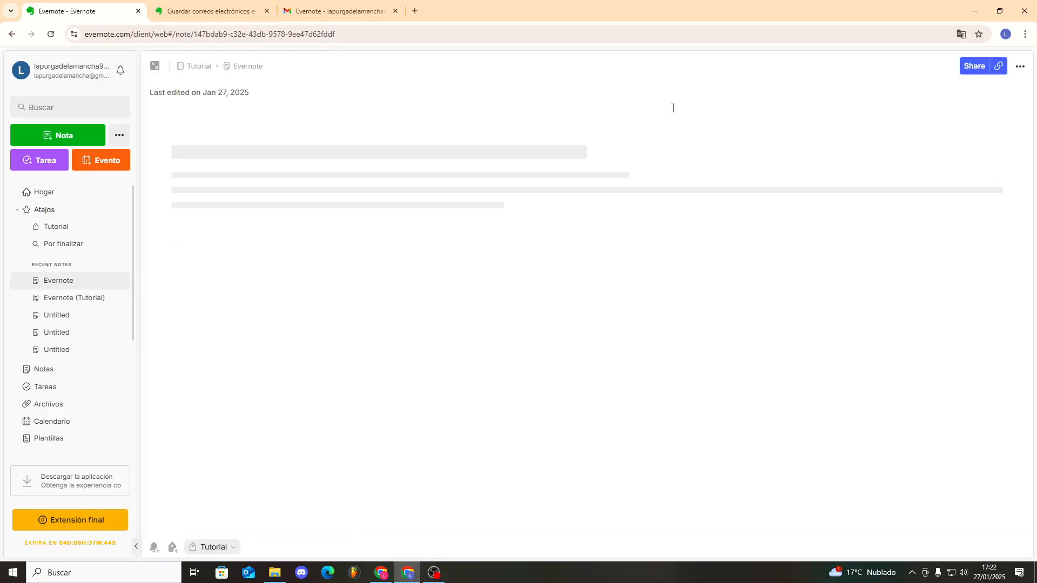
{"action": "left_click", "coordinate": [1020, 66]}
{"action": "left_click", "coordinate": [970, 212]}
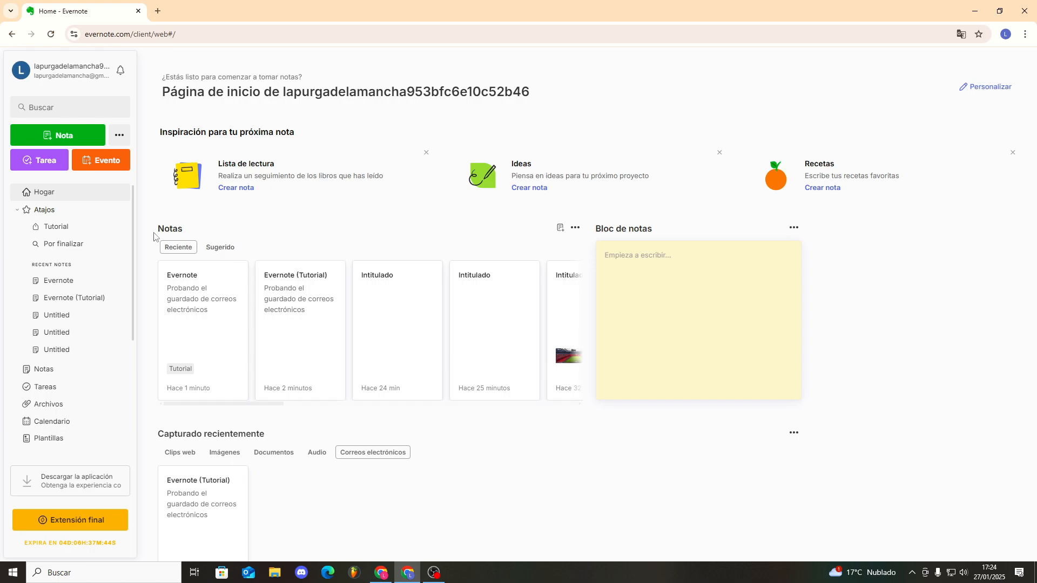
{"action": "left_click", "coordinate": [68, 285]}
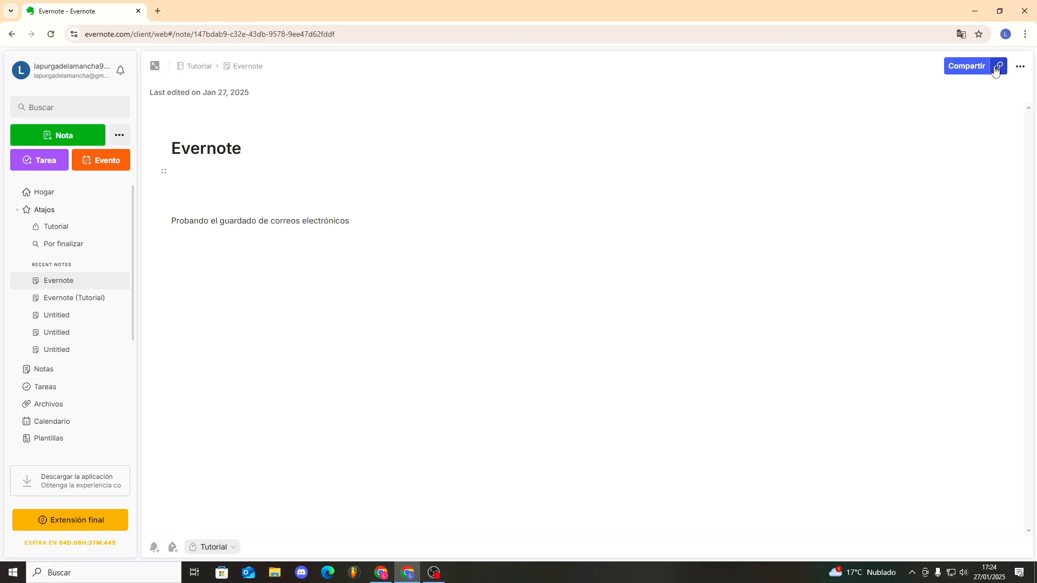
{"action": "left_click", "coordinate": [978, 67]}
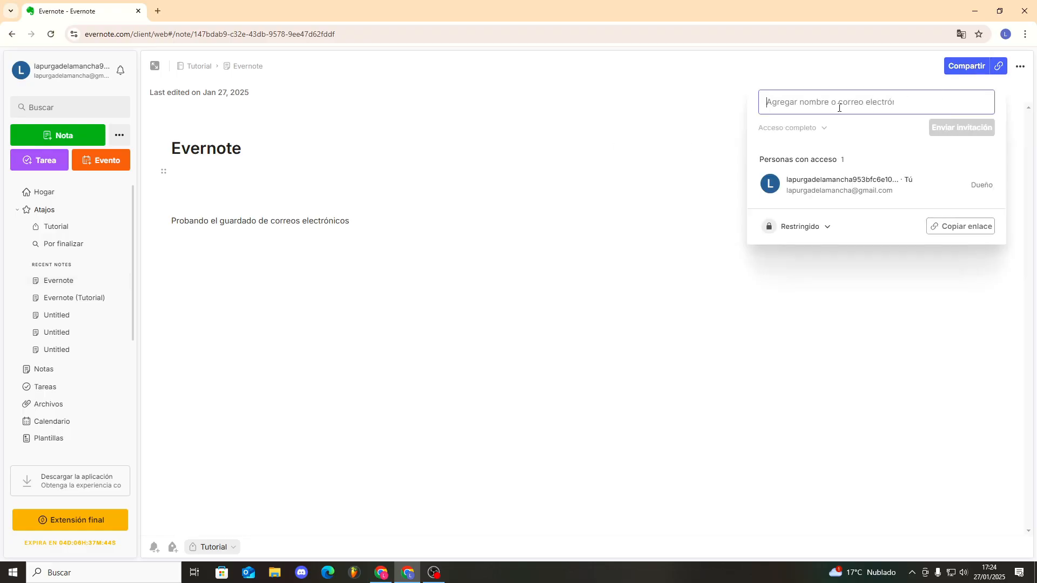
Open the account's personal settings and select the contents of the full name field.
{"action": "left_click", "coordinate": [59, 71]}
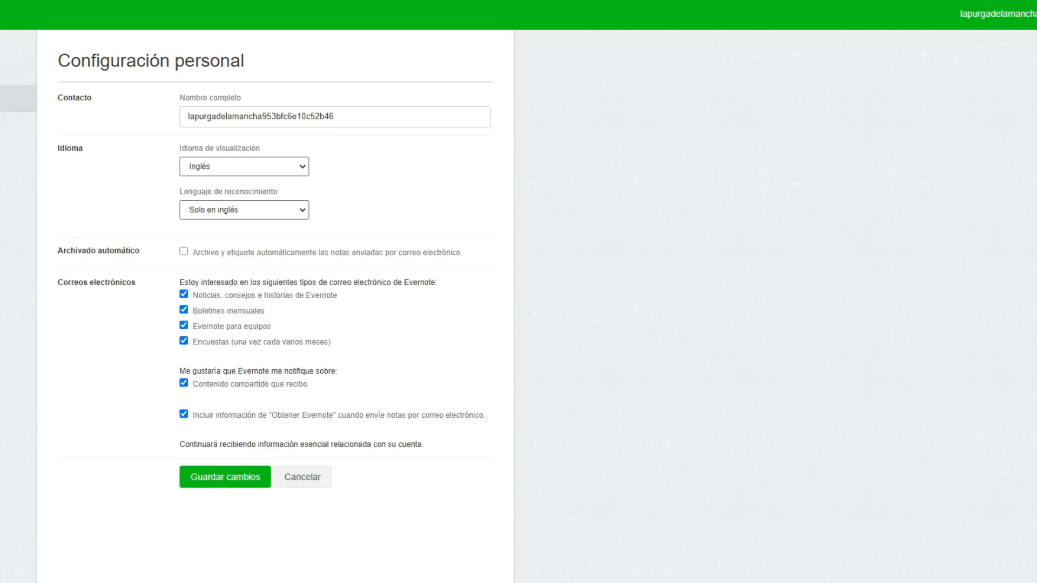
{"action": "left_click", "coordinate": [353, 116]}
{"action": "left_click_drag", "start_coordinate": [352, 117], "coordinate": [152, 116]}
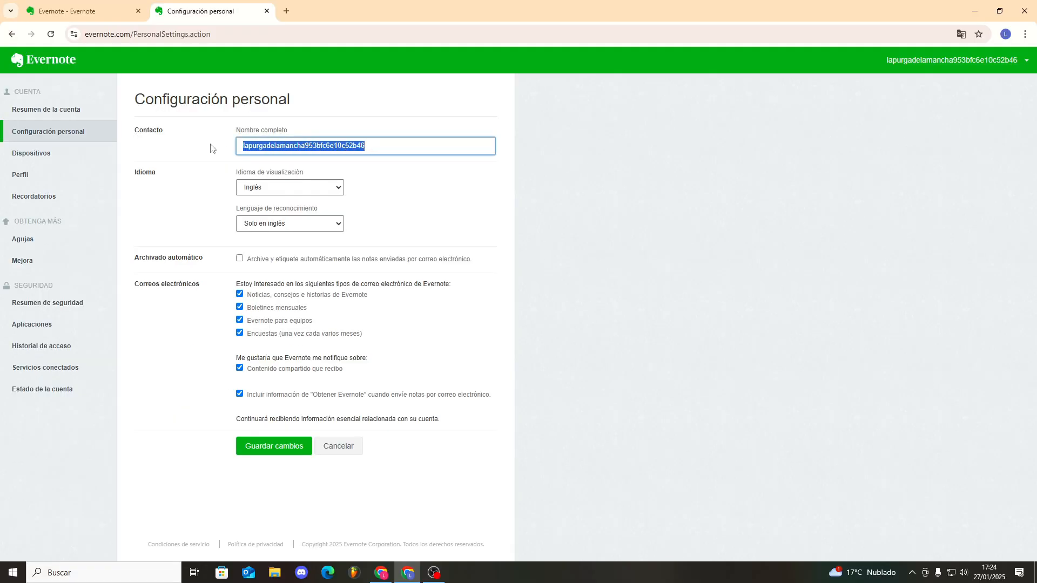
Return to the "Evernote" note, show its sharing options again and copy the note's link.
{"action": "key", "text": "ctrl+shift+Tab"}
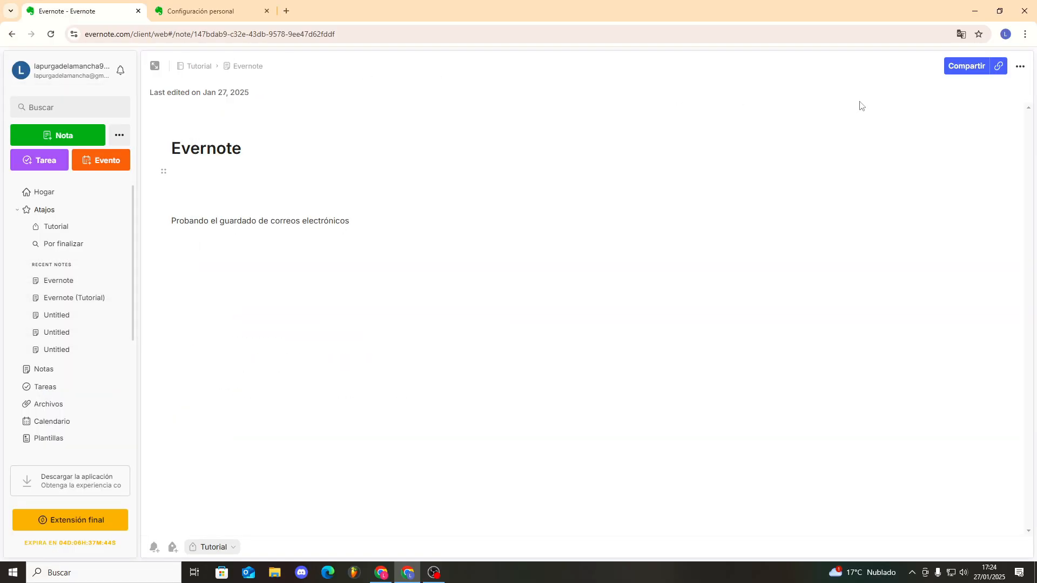
{"action": "left_click", "coordinate": [966, 66]}
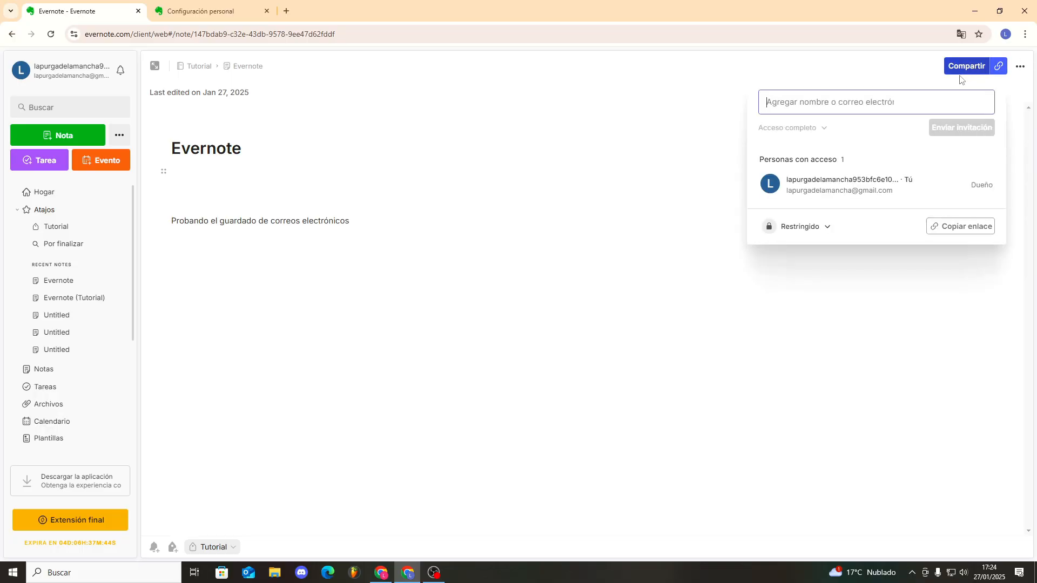
{"action": "left_click", "coordinate": [999, 66]}
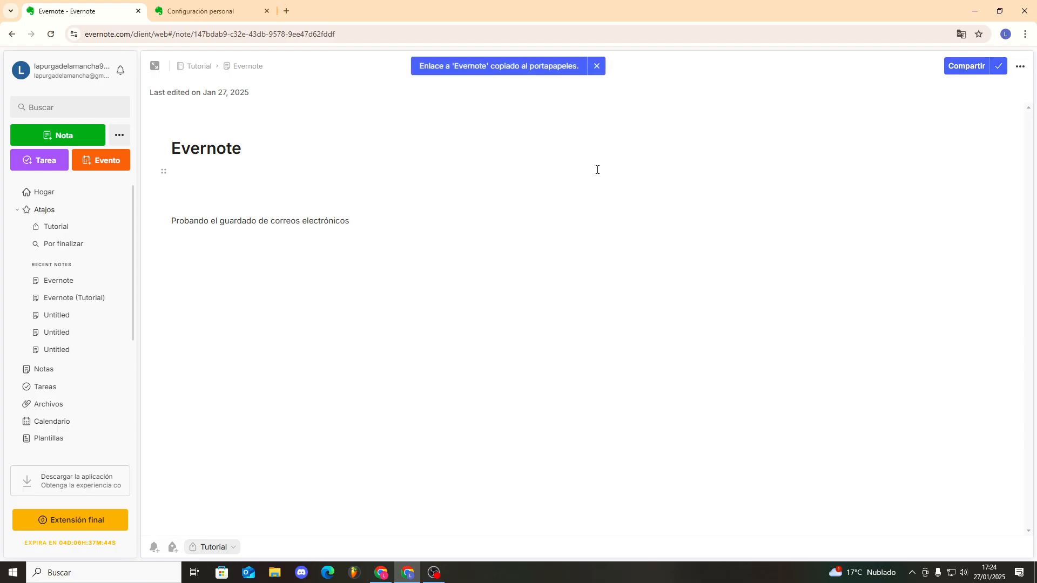
Open the Tutorial notebook, look at its sharing dialog and close it without inviting anyone.
{"action": "scroll", "coordinate": [83, 373], "scroll_direction": "down", "scroll_amount": 2}
{"action": "scroll", "coordinate": [85, 373], "scroll_direction": "down", "scroll_amount": 1}
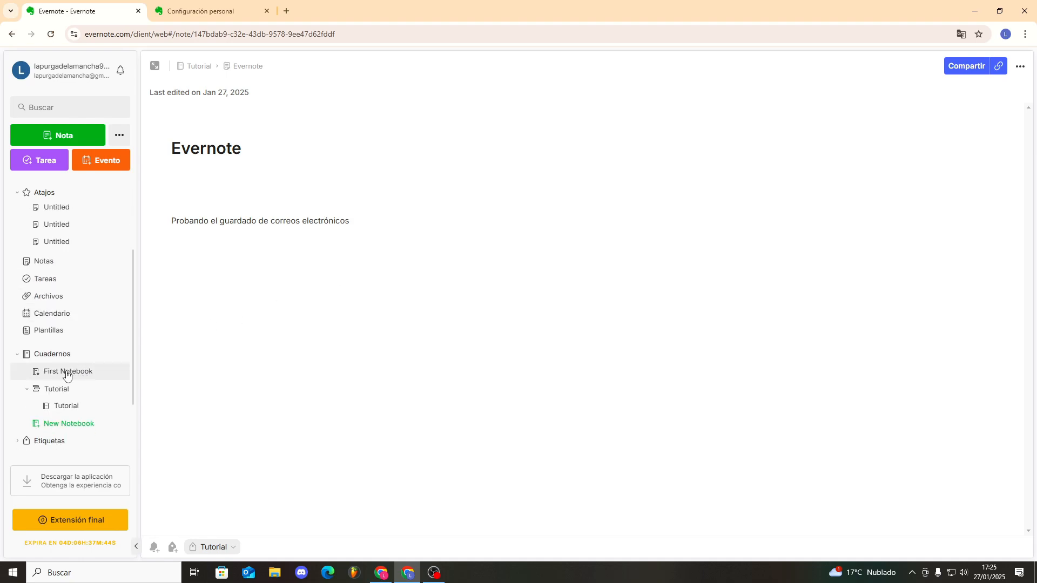
{"action": "left_click", "coordinate": [73, 411]}
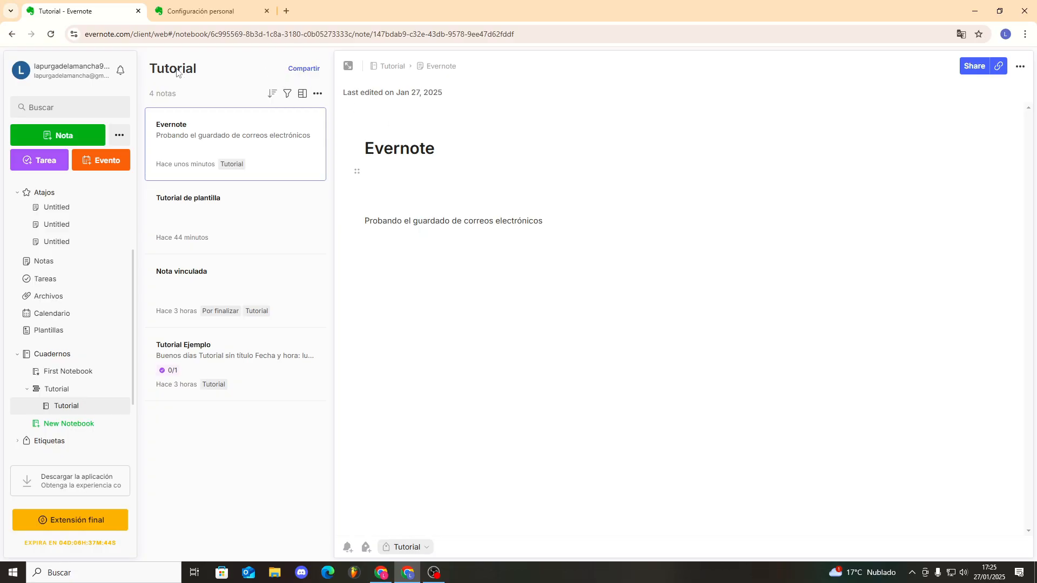
{"action": "left_click", "coordinate": [300, 71]}
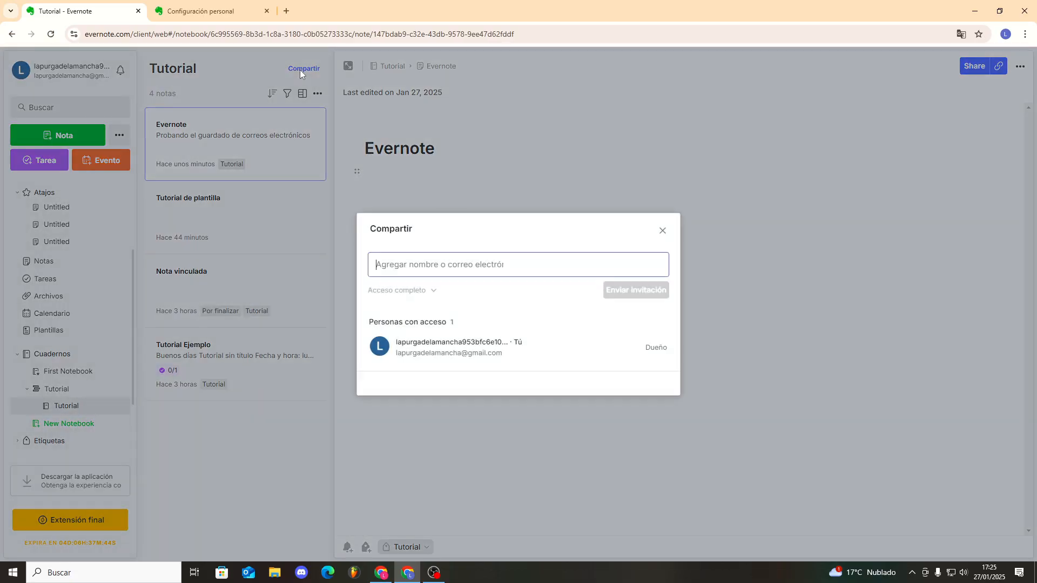
{"action": "left_click", "coordinate": [663, 232]}
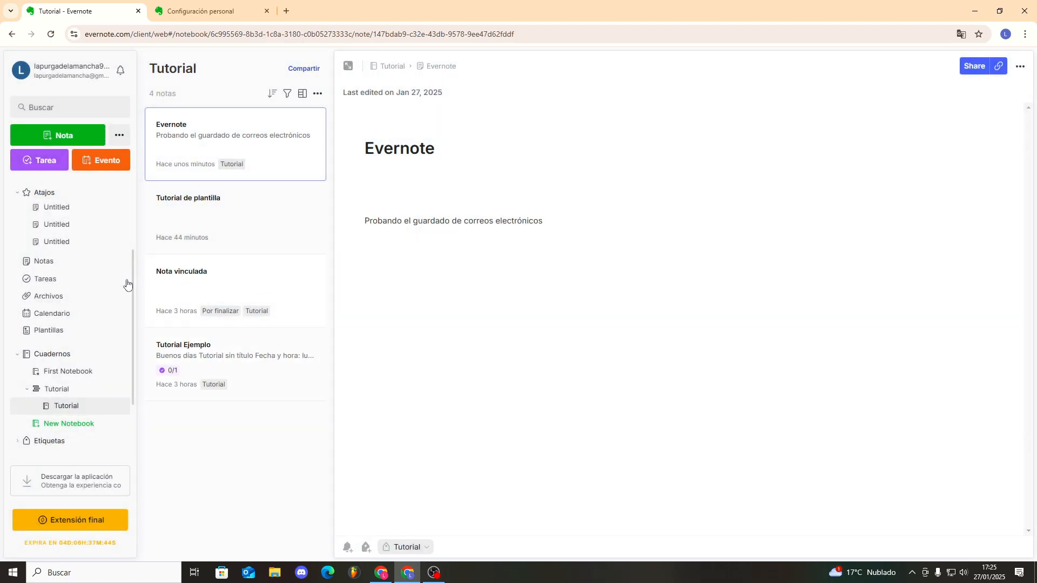
Show the task list and open the note "Tutorial Ejemplo" assigned to the untitled task.
{"action": "left_click", "coordinate": [62, 278]}
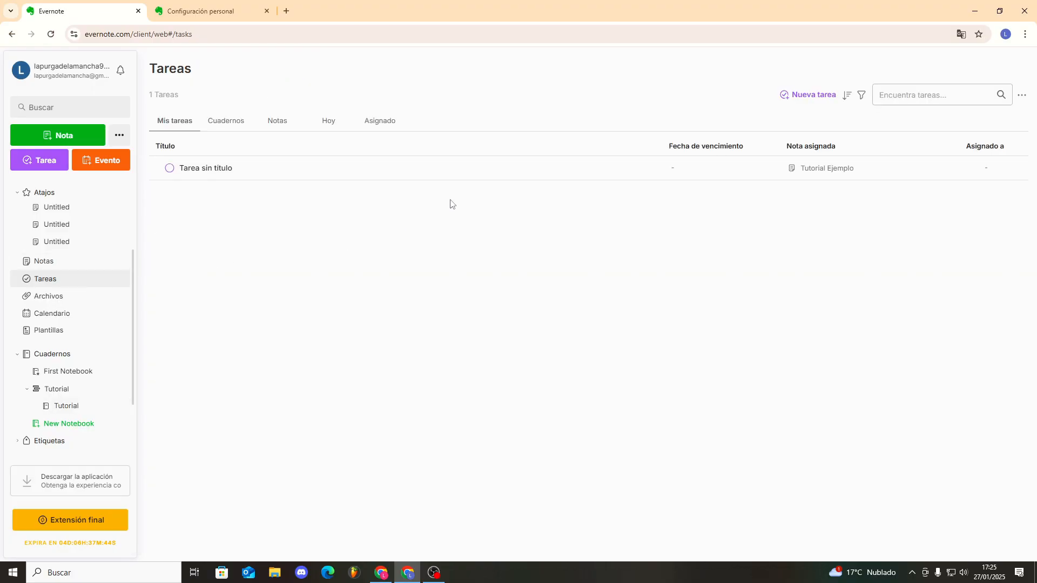
{"action": "left_click", "coordinate": [518, 170]}
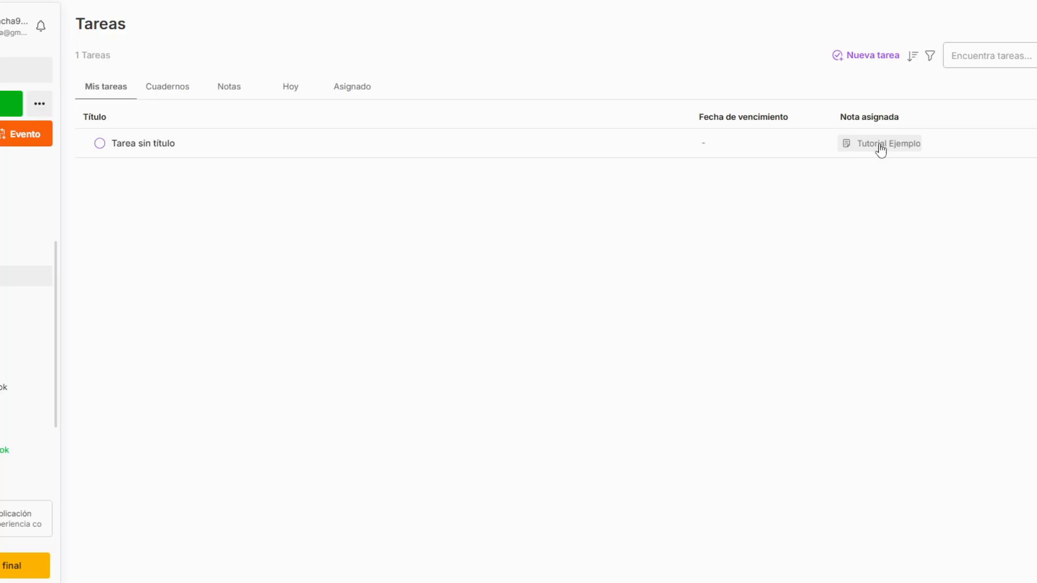
{"action": "left_click", "coordinate": [880, 145]}
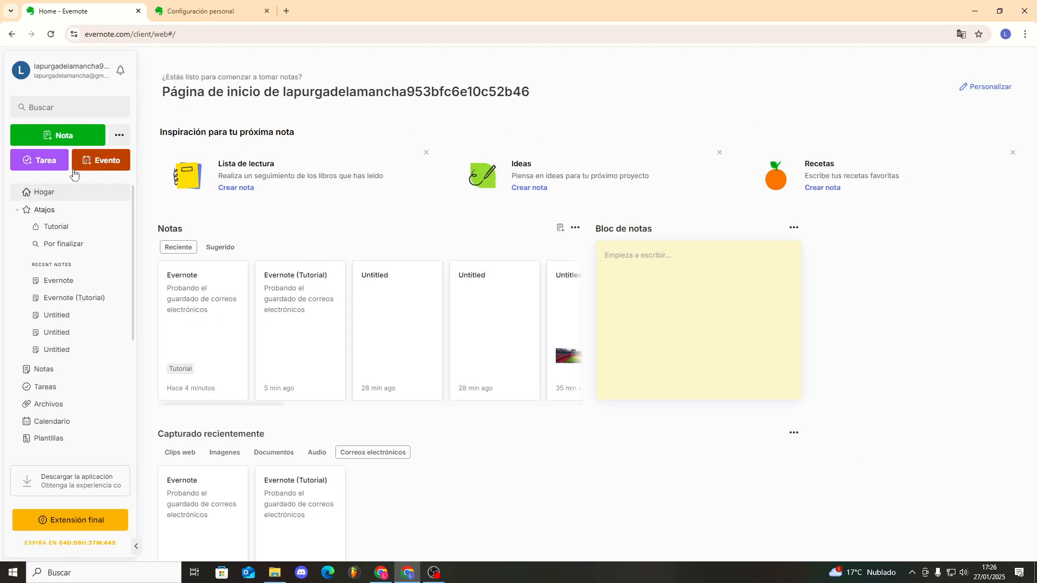
Create the all-day event "Evento tutorial" on 27/01/2025 in the Eventos calendar.
{"action": "left_click", "coordinate": [92, 162]}
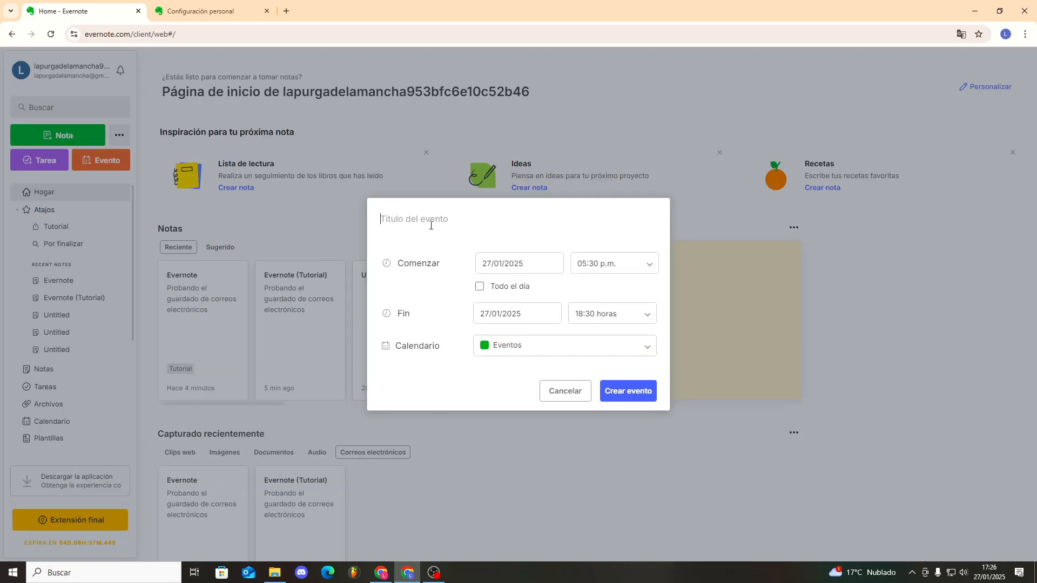
{"action": "type", "text": "Evento tutorial"}
{"action": "left_click", "coordinate": [480, 287]}
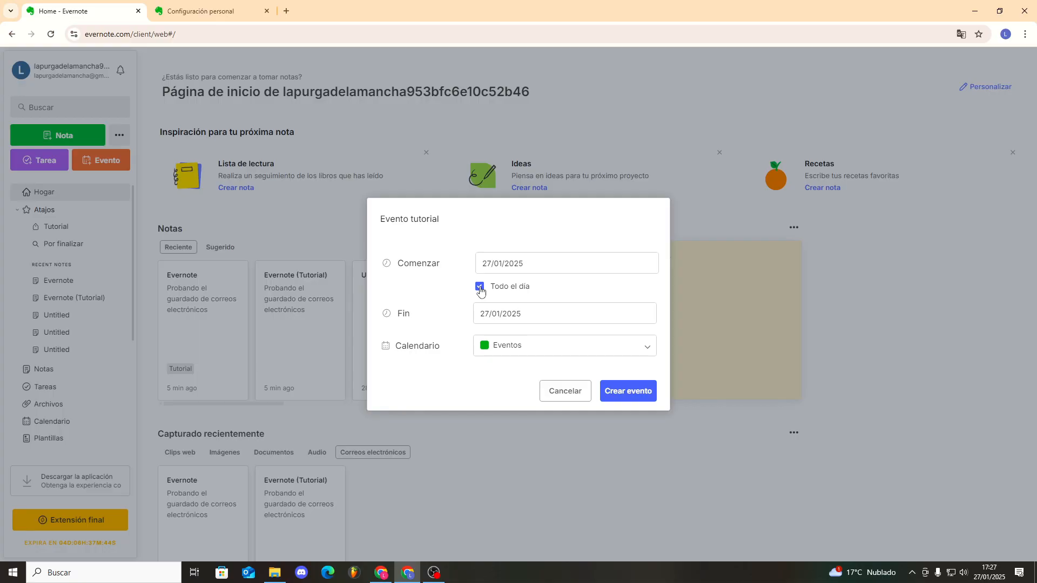
{"action": "left_click", "coordinate": [510, 357]}
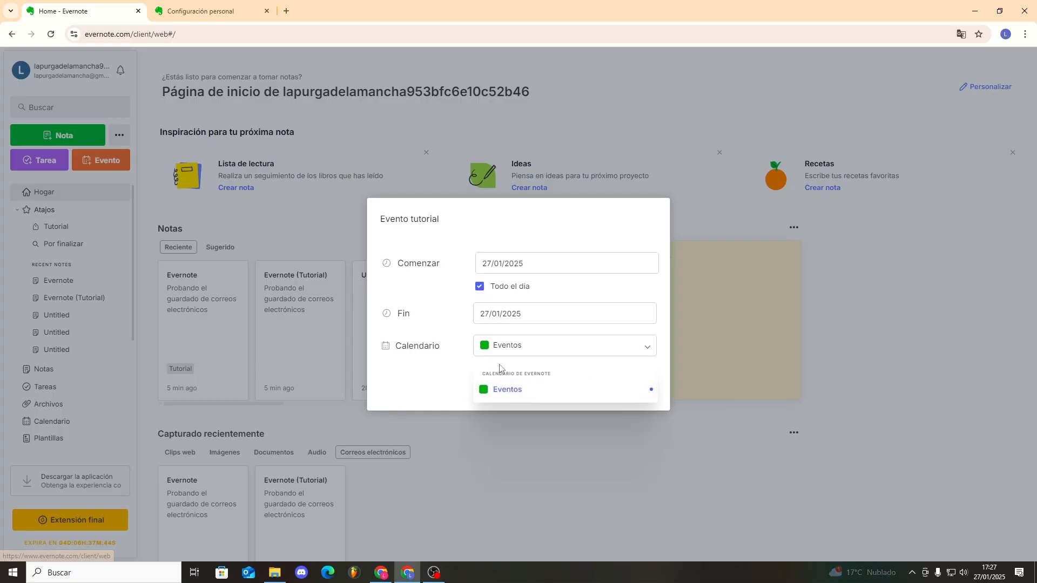
{"action": "left_click", "coordinate": [455, 372]}
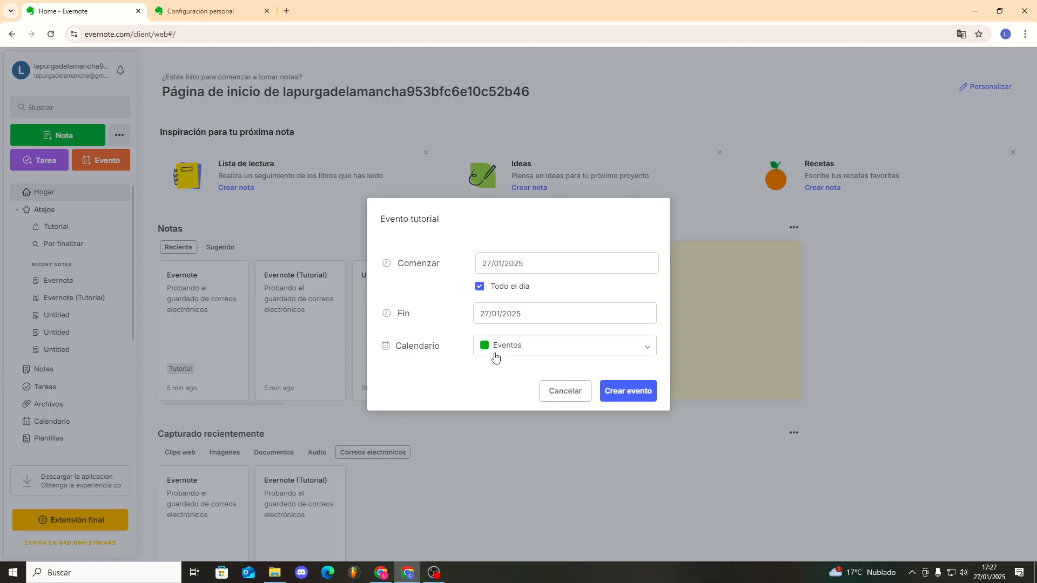
{"action": "left_click", "coordinate": [628, 391]}
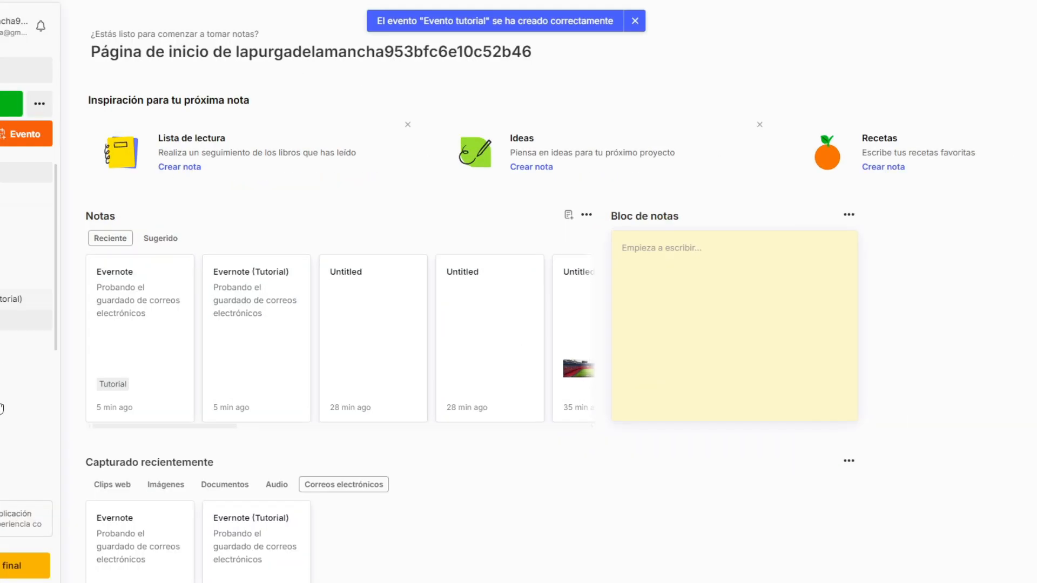
In the calendar, view the all-day event's details and add a note to it.
{"action": "scroll", "coordinate": [2, 409], "scroll_direction": "down", "scroll_amount": 1}
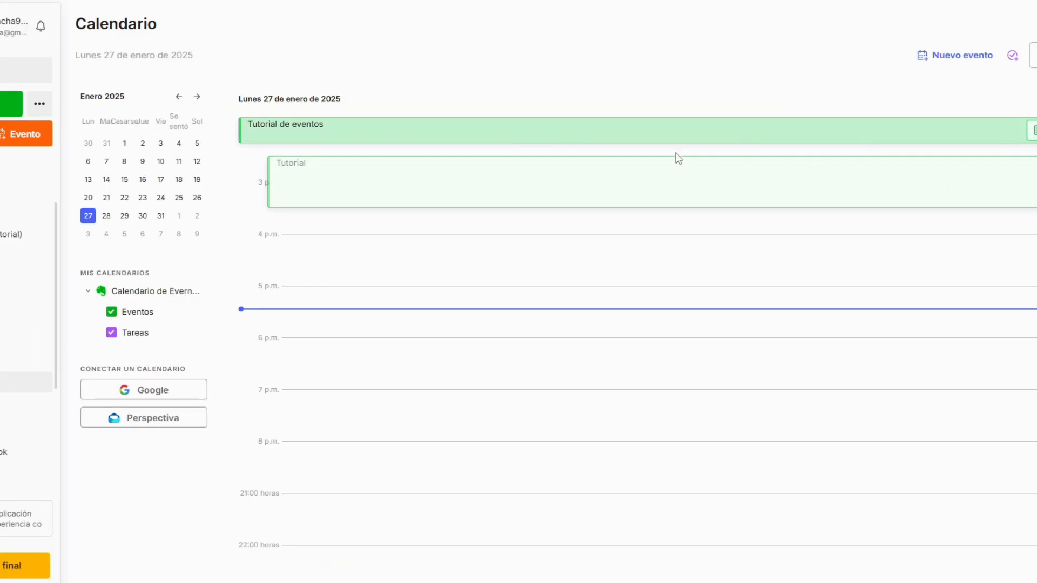
{"action": "left_click", "coordinate": [296, 126]}
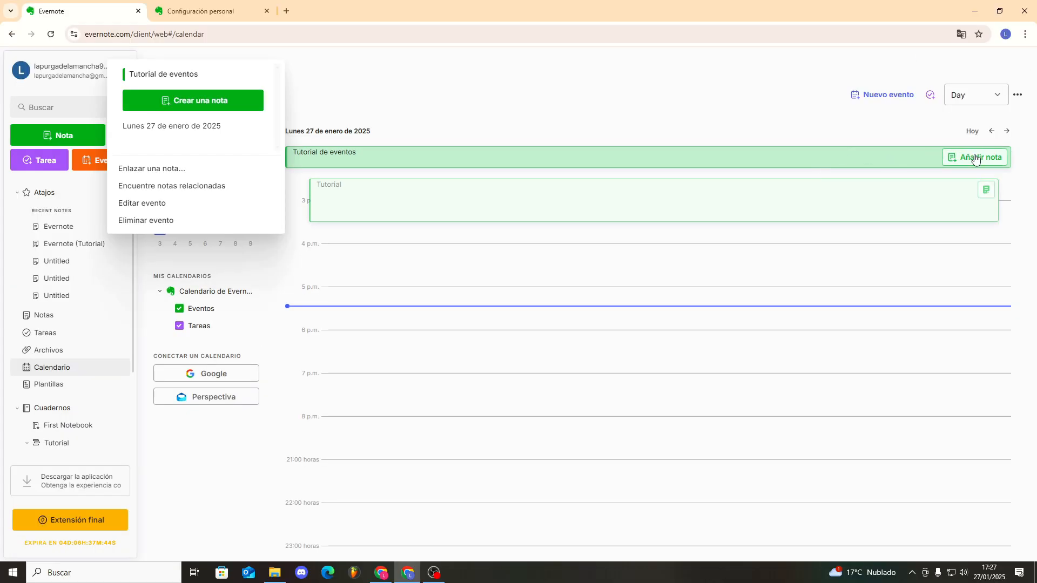
{"action": "left_click", "coordinate": [975, 157]}
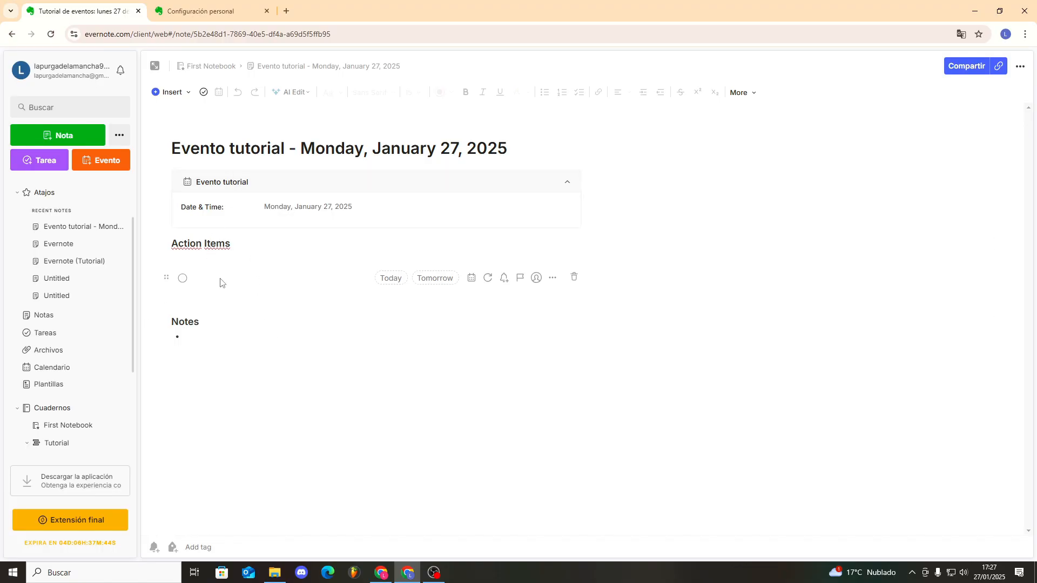
{"action": "left_click", "coordinate": [196, 337]}
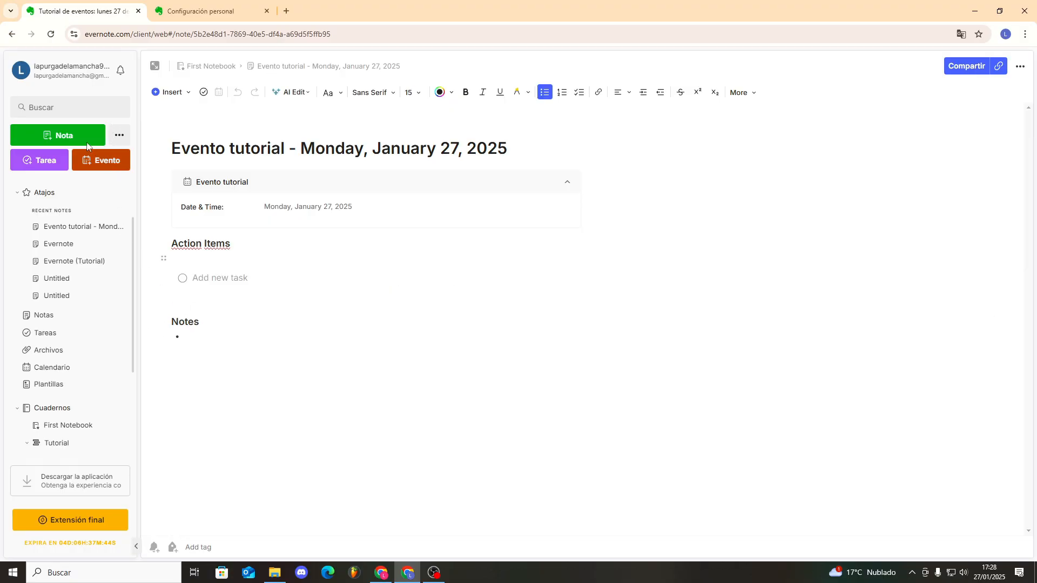
Go back to the calendar and open the note attached to the all-day event.
{"action": "left_click", "coordinate": [52, 368]}
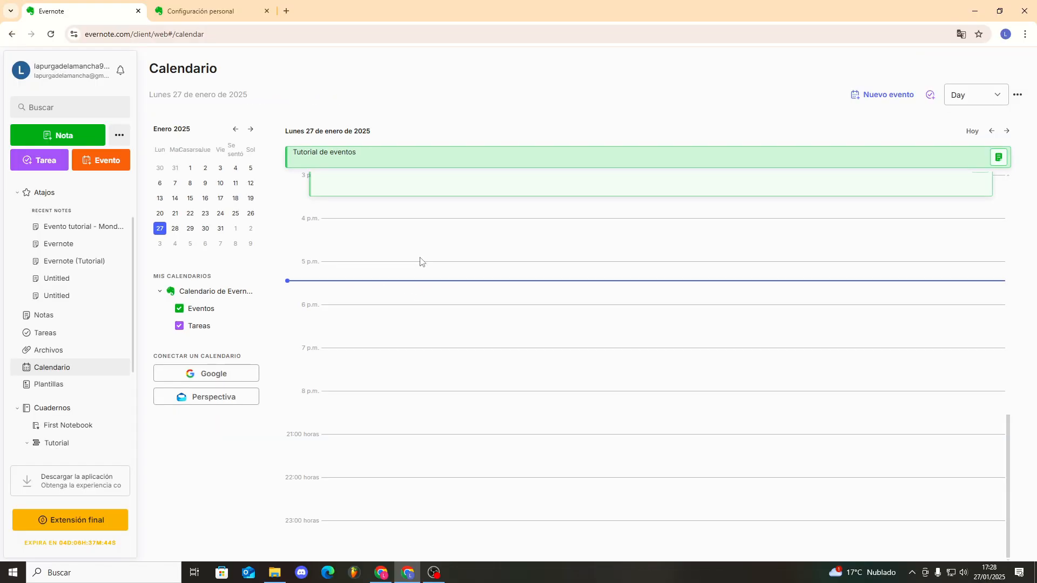
{"action": "left_click", "coordinate": [324, 157]}
{"action": "left_click", "coordinate": [357, 153]}
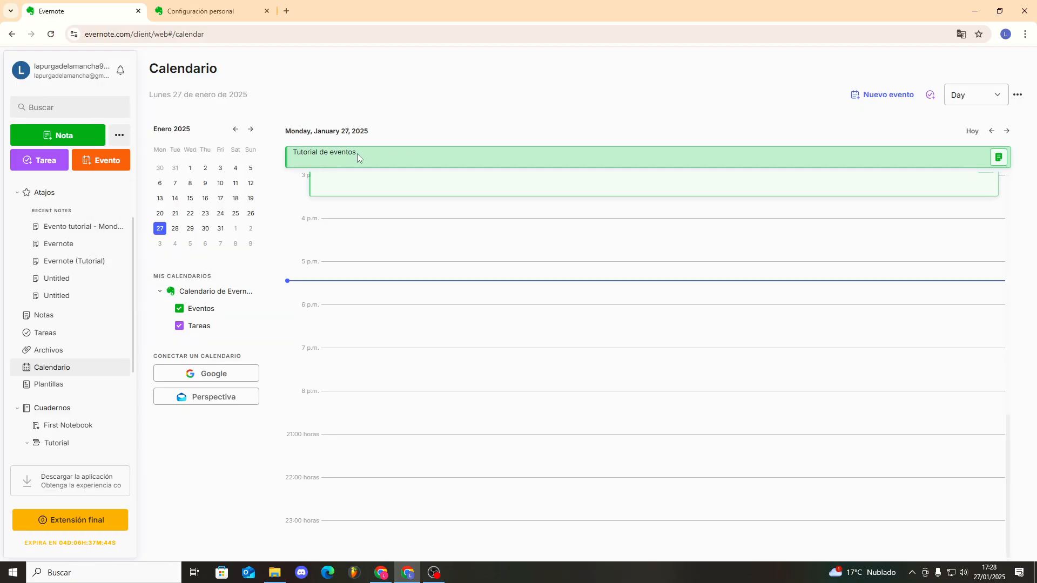
{"action": "left_click", "coordinate": [999, 158]}
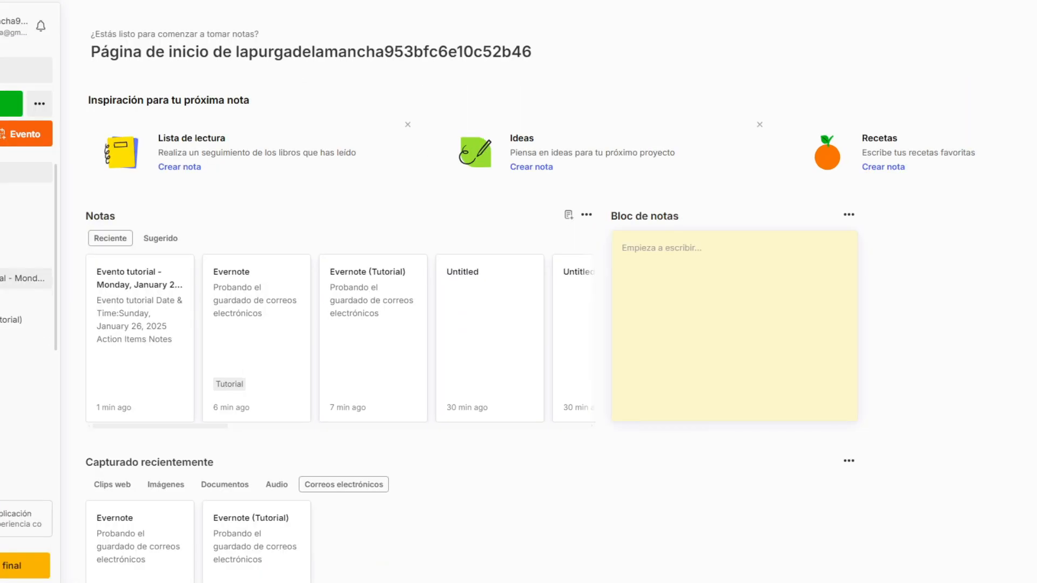
Move the recent note "Evento tutorial - Monday, January 27, 2025" to the trash and dismiss the notification.
{"action": "left_click", "coordinate": [21, 278]}
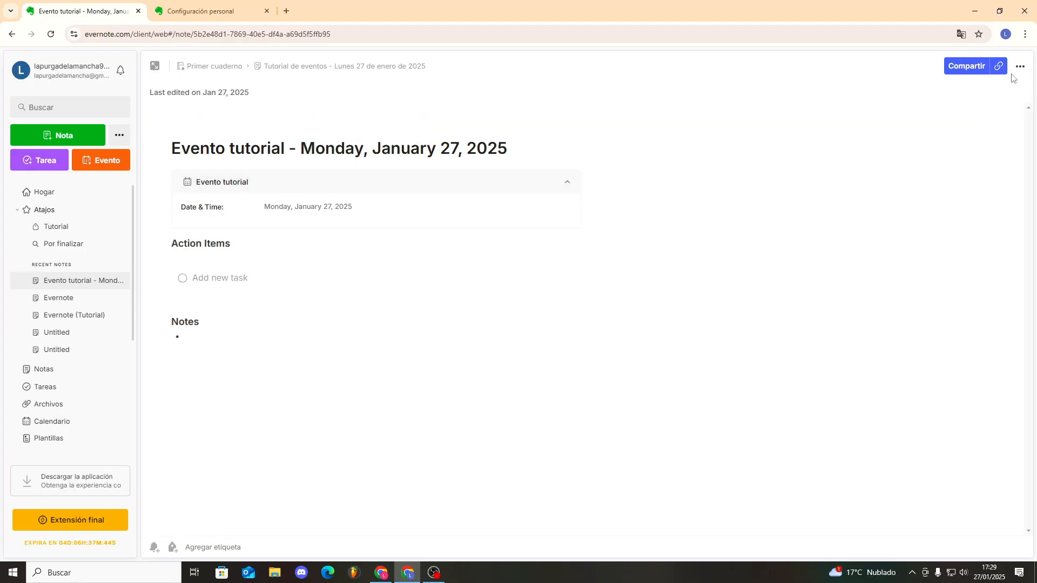
{"action": "left_click", "coordinate": [1016, 70]}
{"action": "left_click", "coordinate": [942, 492]}
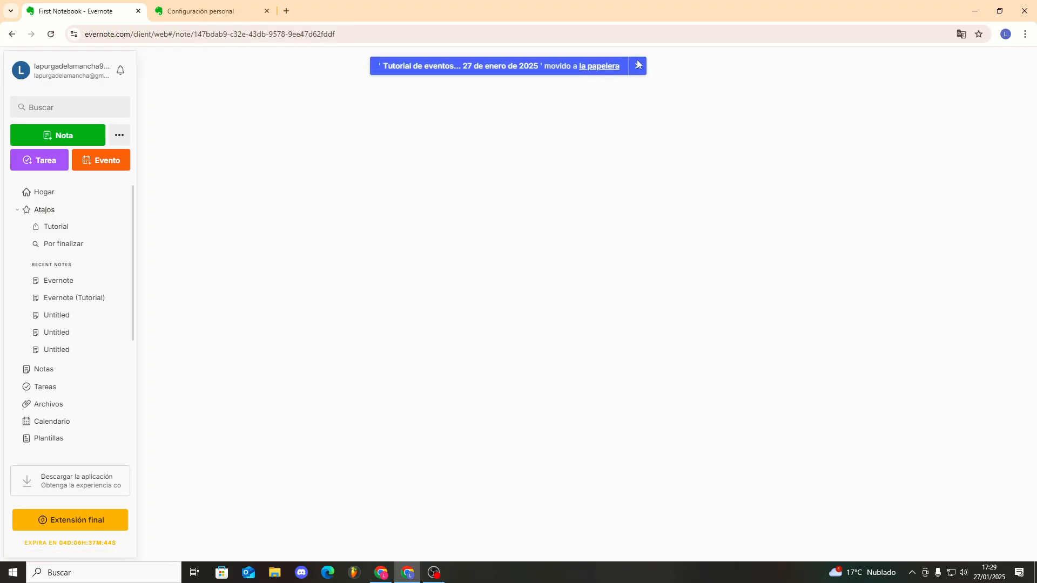
{"action": "left_click", "coordinate": [637, 67]}
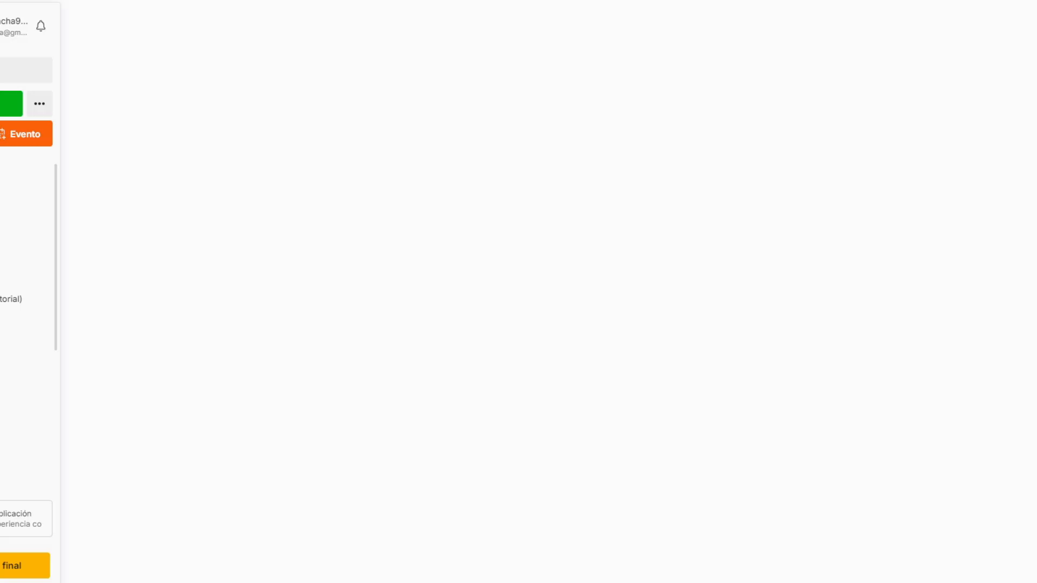
Open the trash, look at the options for the deleted event note and view the deleted note "Evernote".
{"action": "scroll", "coordinate": [27, 324], "scroll_direction": "down", "scroll_amount": 3}
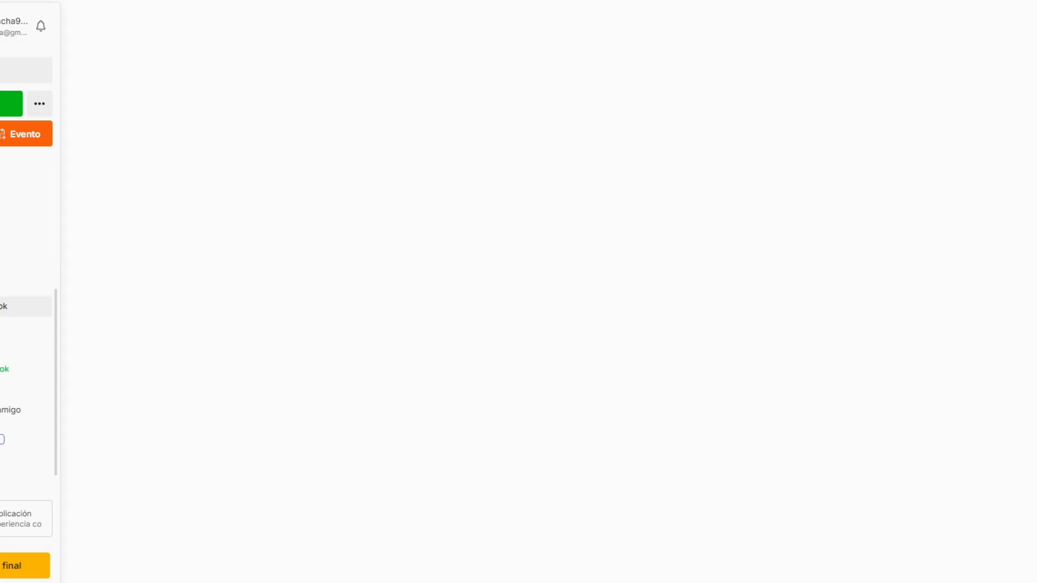
{"action": "left_click", "coordinate": [16, 463]}
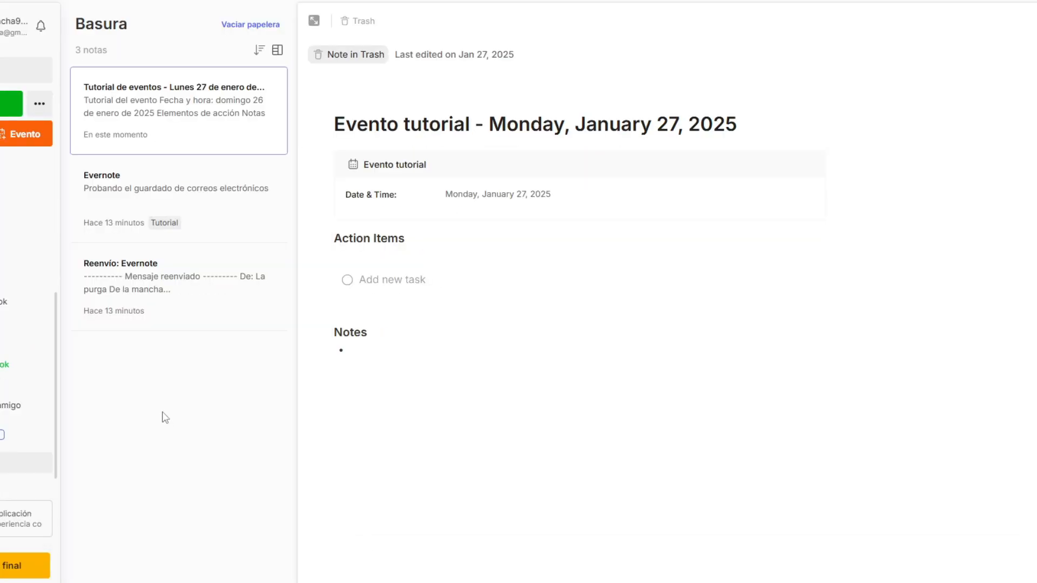
{"action": "left_click", "coordinate": [1018, 67]}
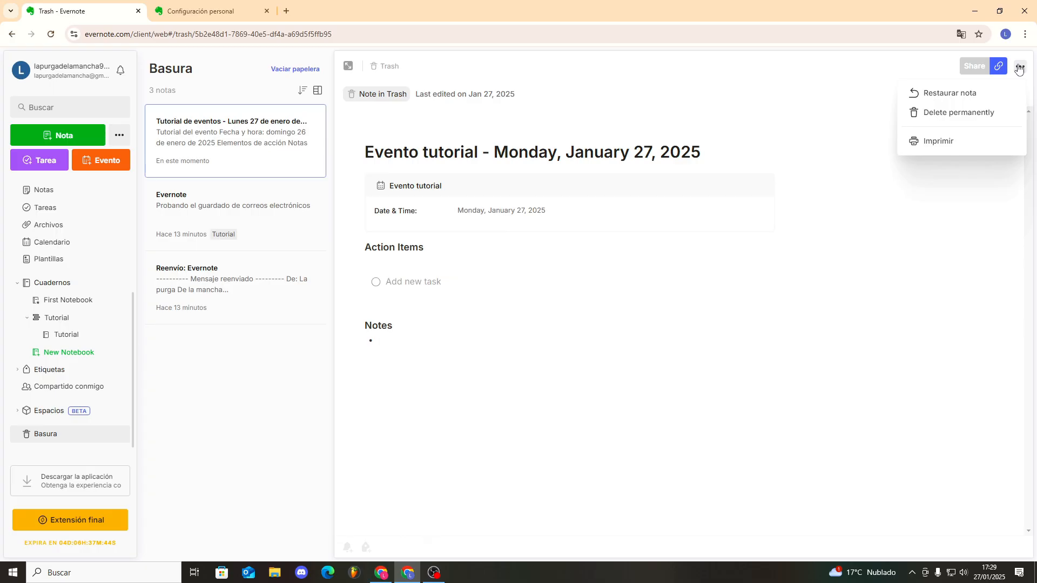
{"action": "left_click", "coordinate": [652, 99]}
{"action": "left_click", "coordinate": [236, 209]}
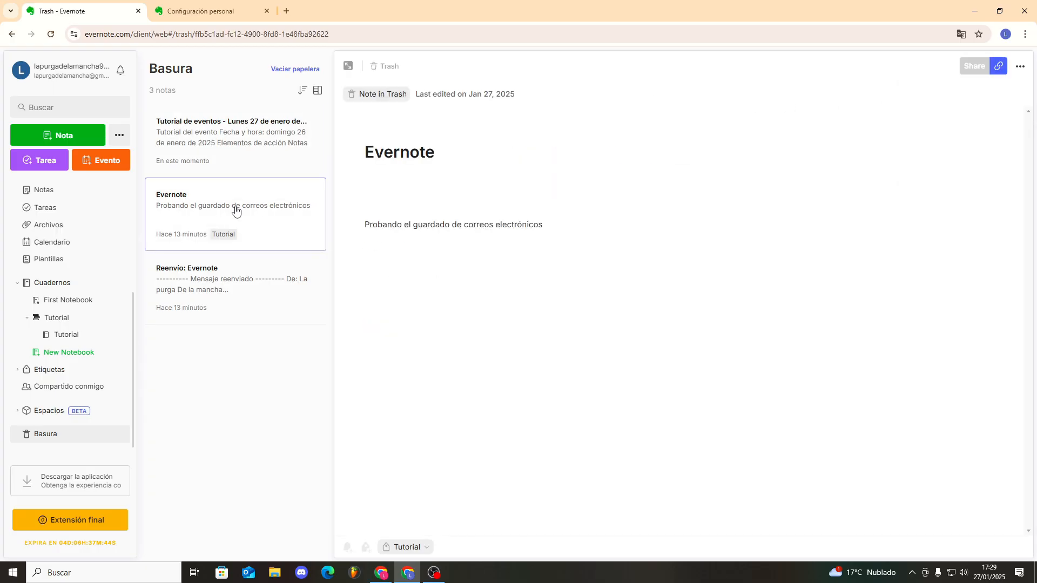
Restore the deleted note "Evento tutorial - Monday, January 27, 2025" from the trash and open it from the recent notes.
{"action": "left_click", "coordinate": [237, 135]}
{"action": "left_click", "coordinate": [1019, 67]}
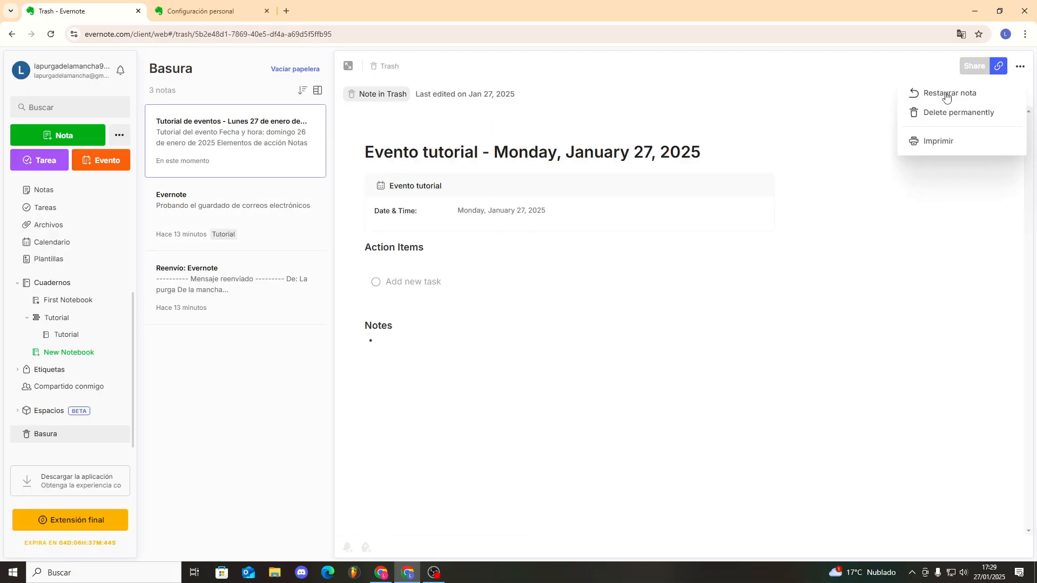
{"action": "left_click", "coordinate": [946, 97]}
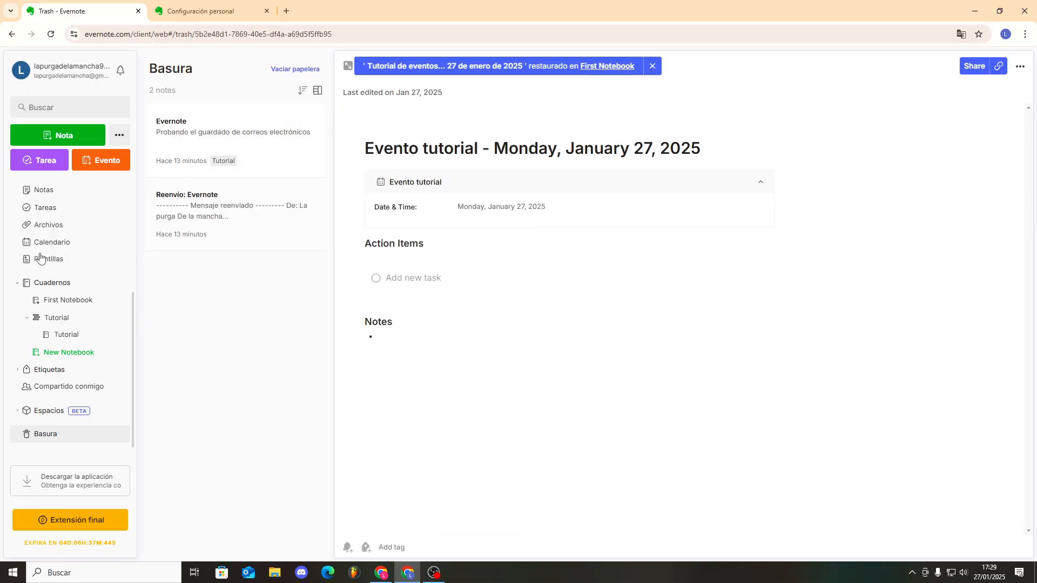
{"action": "scroll", "coordinate": [49, 250], "scroll_direction": "up", "scroll_amount": 3}
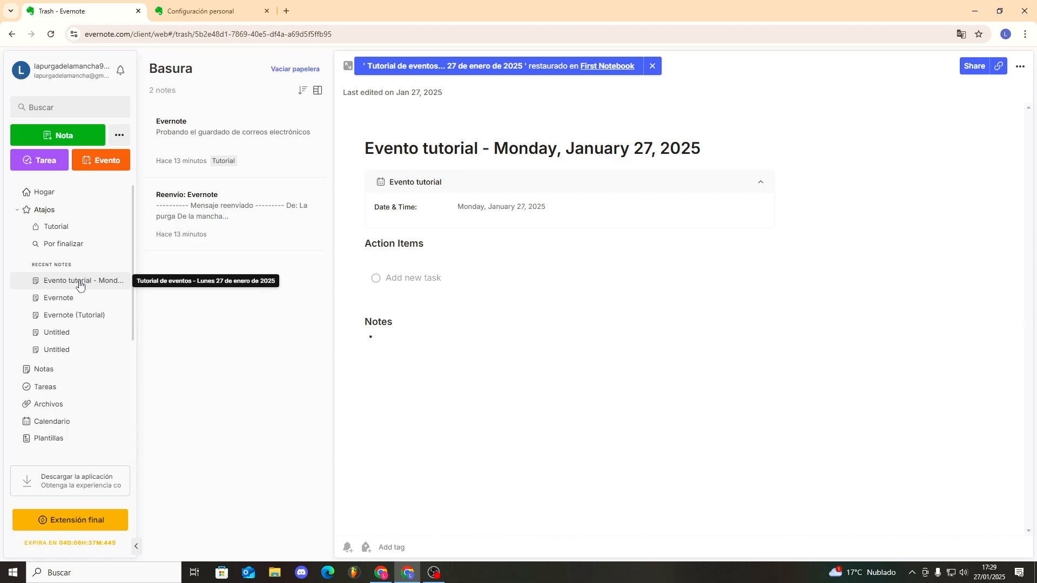
{"action": "left_click", "coordinate": [80, 285]}
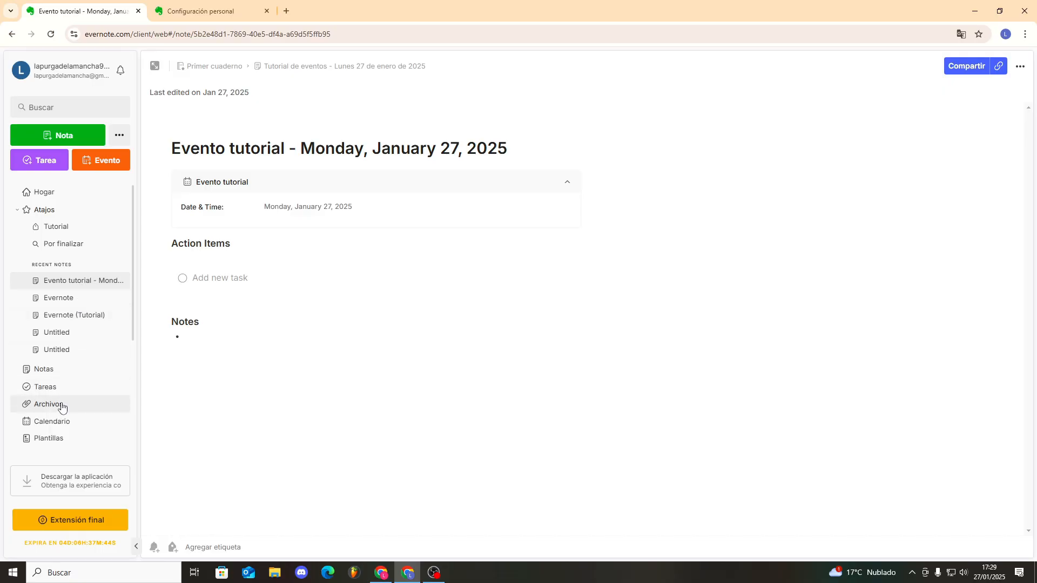
In the Tutorial notebook, move the note "Plantilla Tutorial" to the trash.
{"action": "scroll", "coordinate": [72, 395], "scroll_direction": "down", "scroll_amount": 2}
{"action": "scroll", "coordinate": [74, 396], "scroll_direction": "down", "scroll_amount": 2}
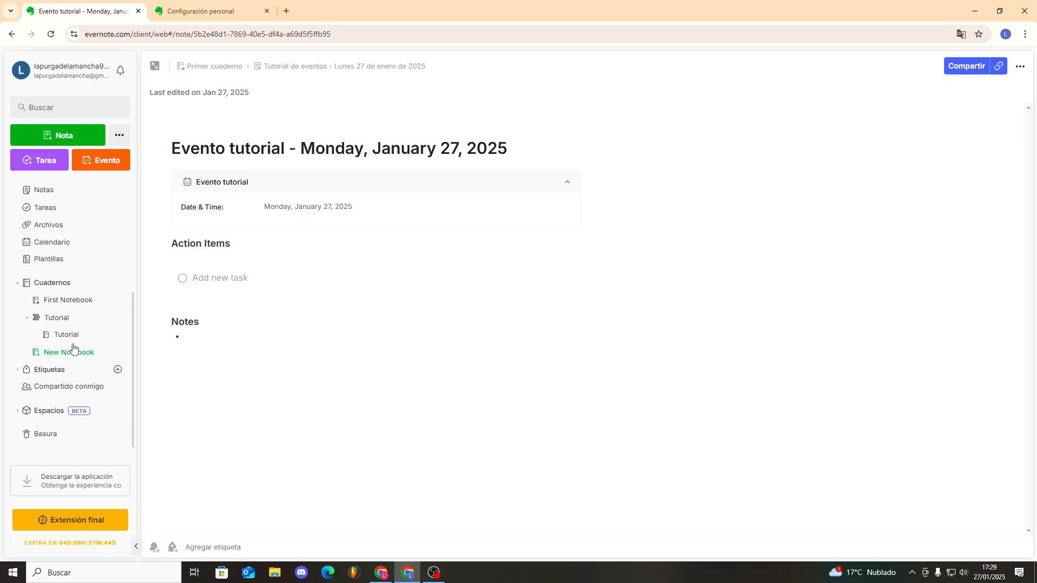
{"action": "left_click", "coordinate": [72, 335]}
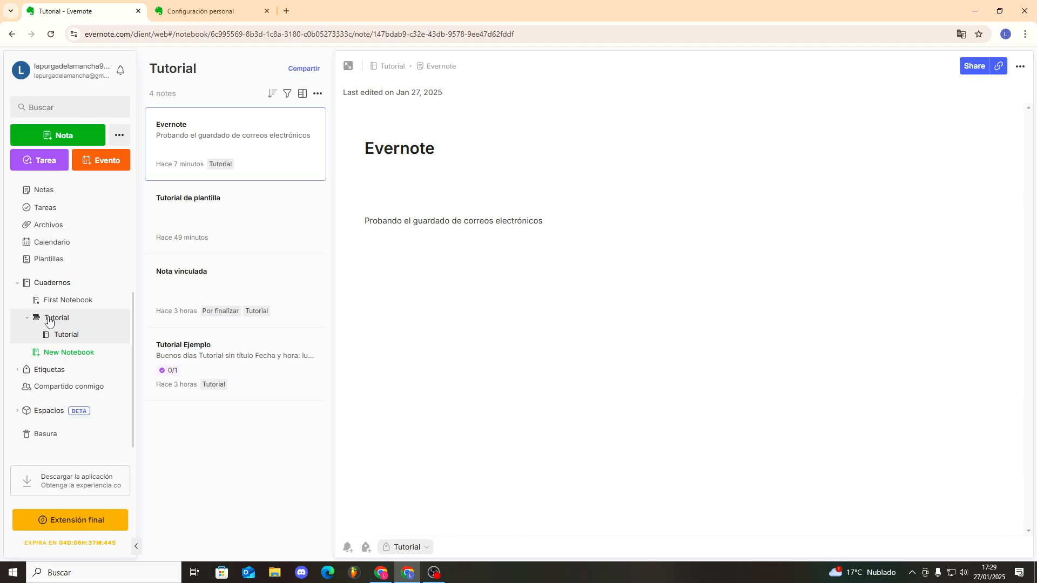
{"action": "left_click", "coordinate": [264, 218]}
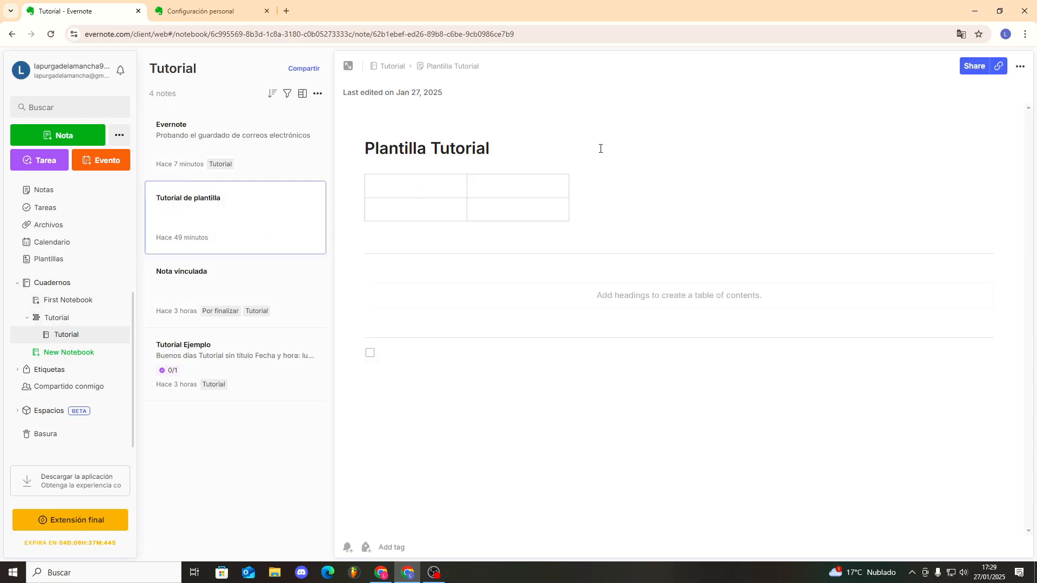
{"action": "left_click", "coordinate": [1020, 67]}
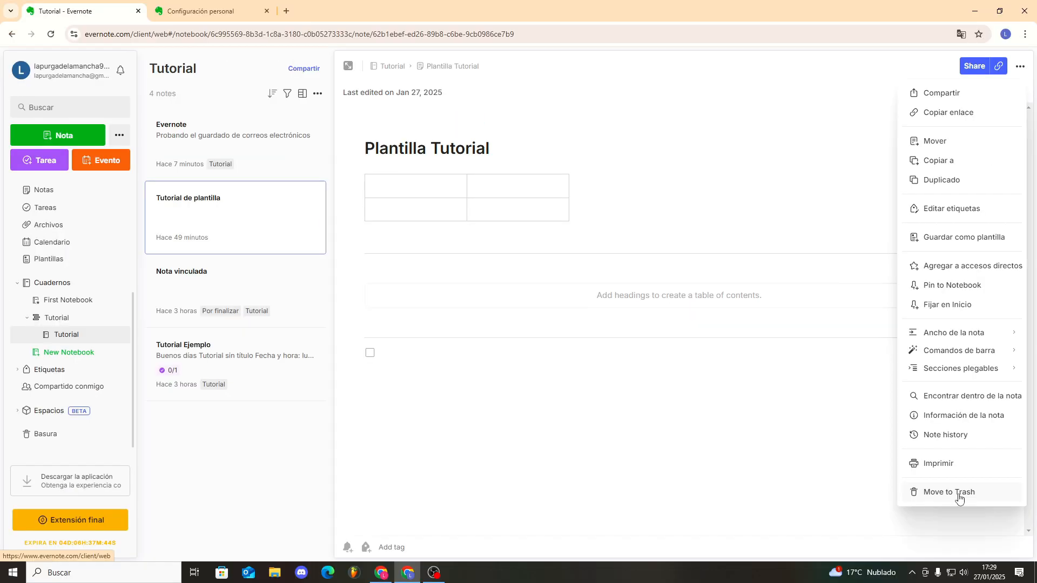
{"action": "left_click", "coordinate": [959, 498]}
Restore the note "Plantilla Tutorial" from the trash and view it in the Tutorial notebook.
{"action": "left_click", "coordinate": [61, 433]}
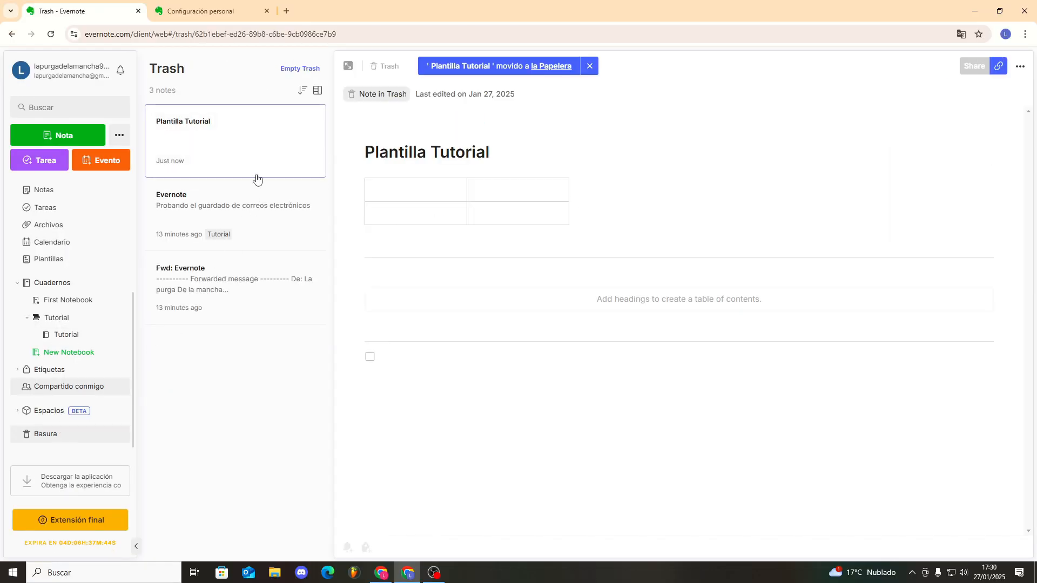
{"action": "left_click", "coordinate": [1020, 66]}
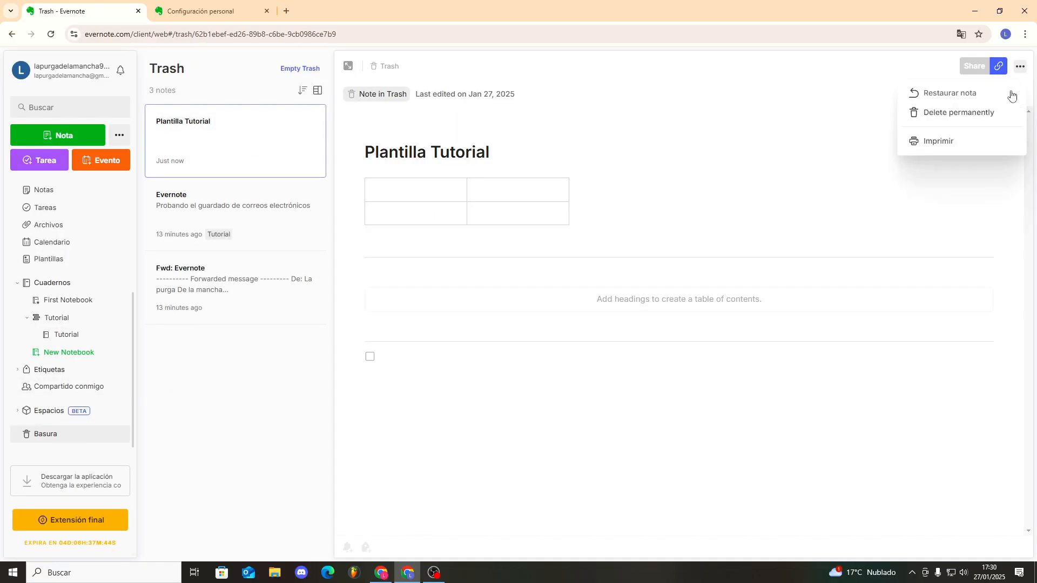
{"action": "left_click", "coordinate": [951, 94]}
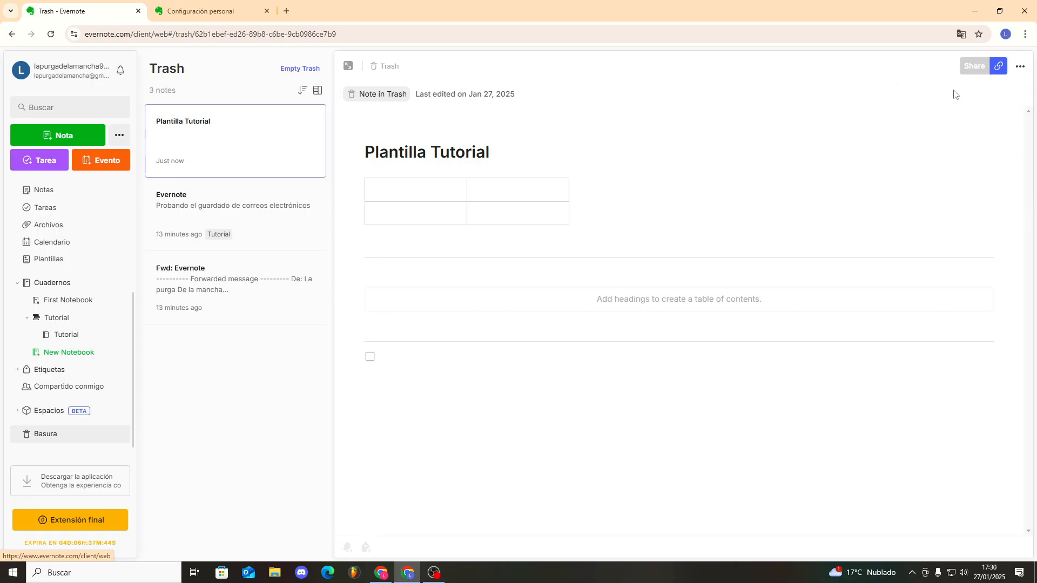
{"action": "left_click", "coordinate": [69, 335]}
{"action": "left_click", "coordinate": [197, 142]}
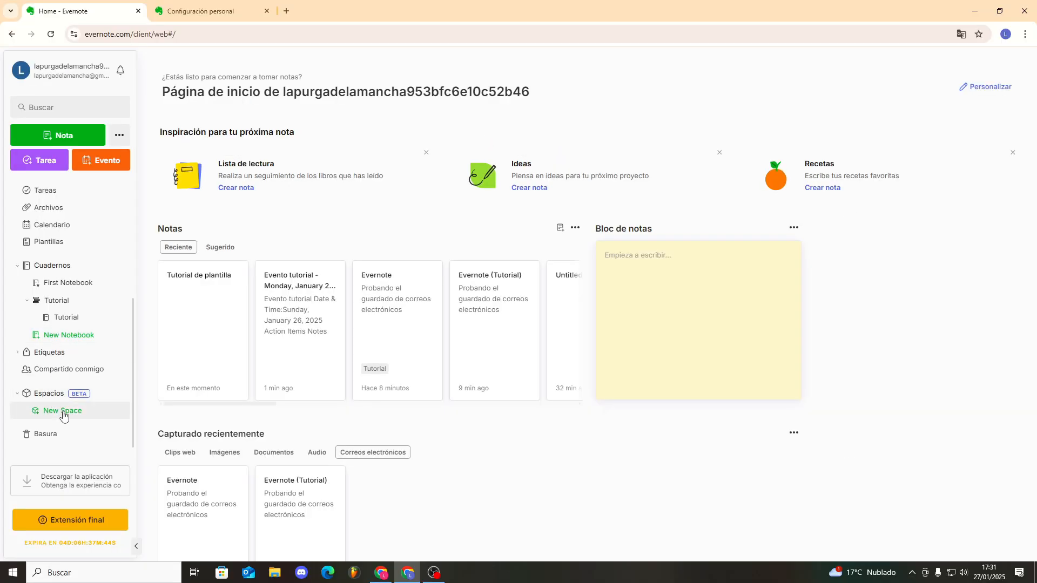
Create a new space named "Tutorial hola" with the description "prueba".
{"action": "left_click", "coordinate": [52, 398]}
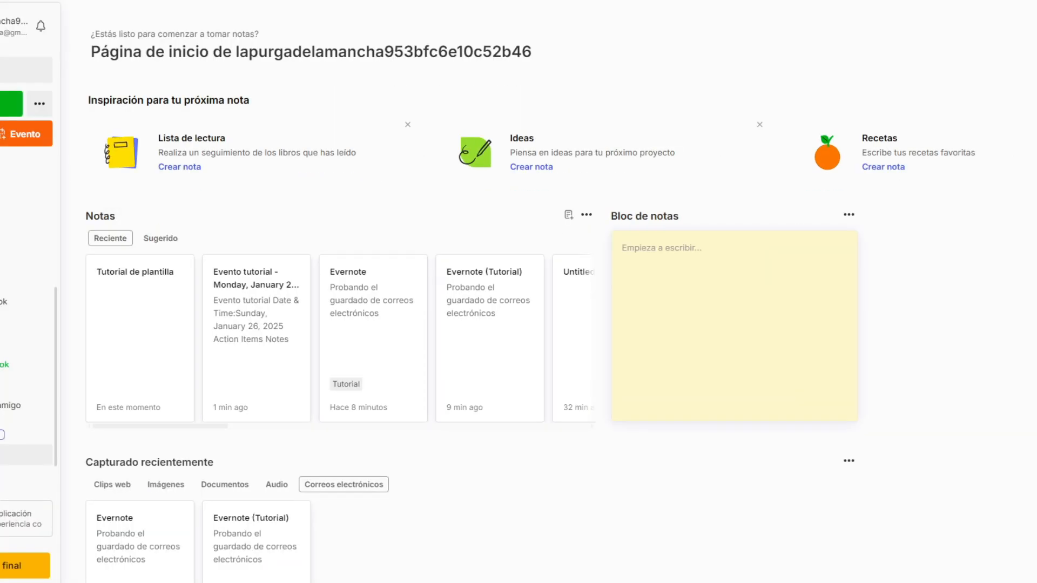
{"action": "left_click", "coordinate": [21, 455]}
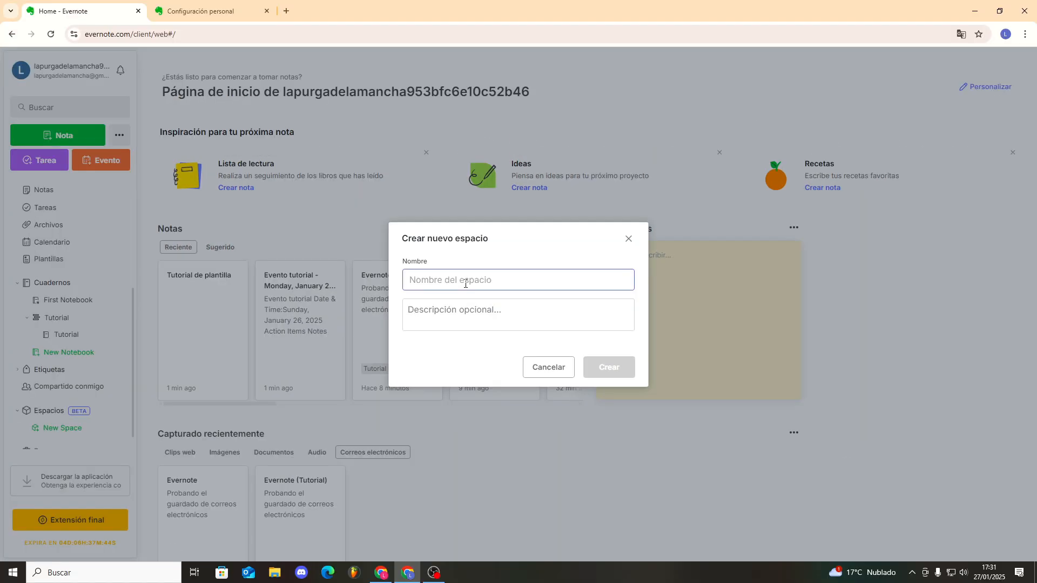
{"action": "type", "text": "Tutorial hola"}
{"action": "left_click", "coordinate": [464, 311]}
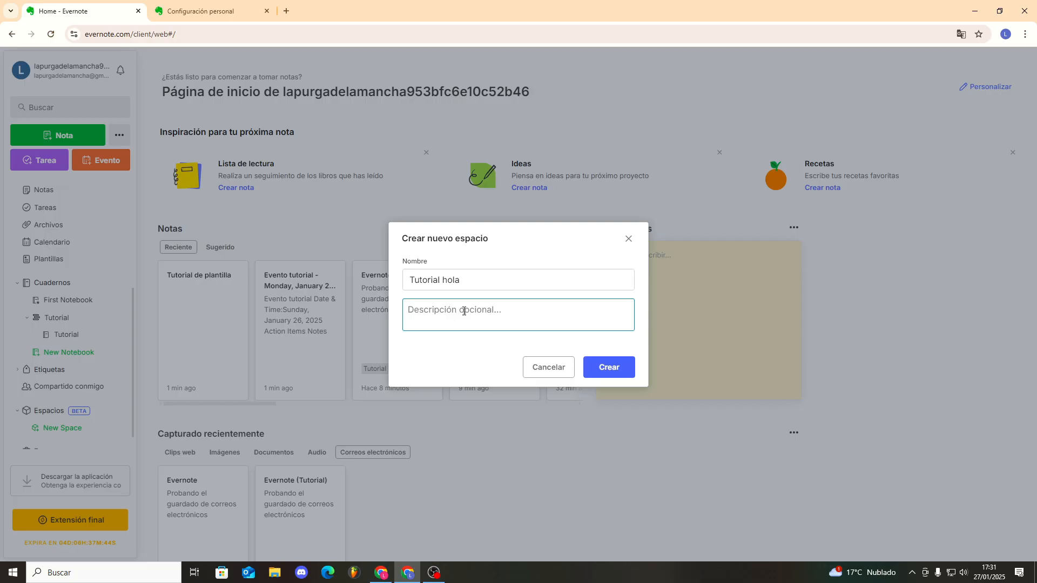
{"action": "type", "text": "prueba"}
{"action": "left_click", "coordinate": [608, 366]}
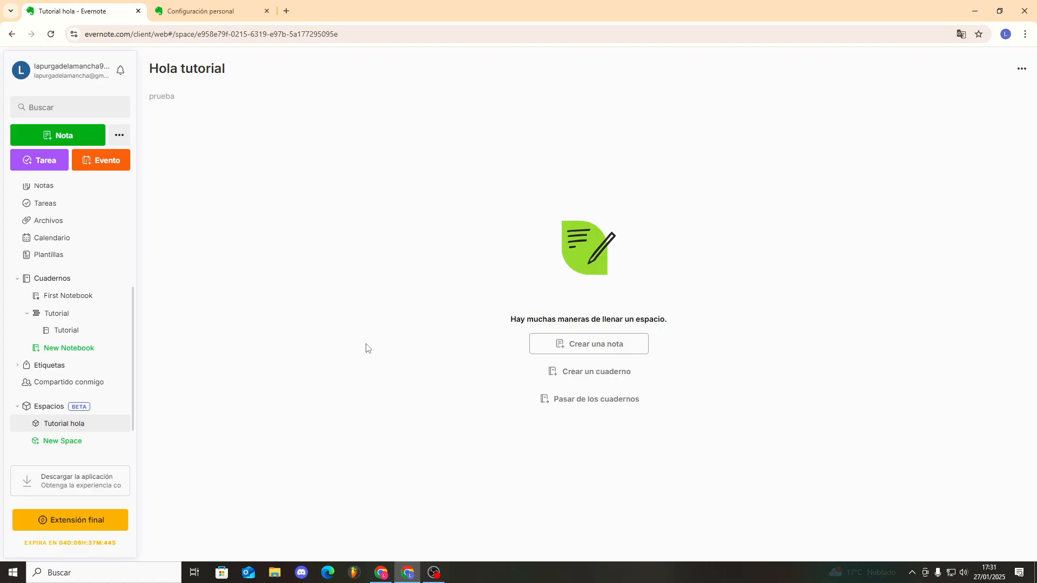
Move the note "Evernote" from the full list of notes to the "Tutorial hola" space.
{"action": "scroll", "coordinate": [65, 273], "scroll_direction": "up", "scroll_amount": 1}
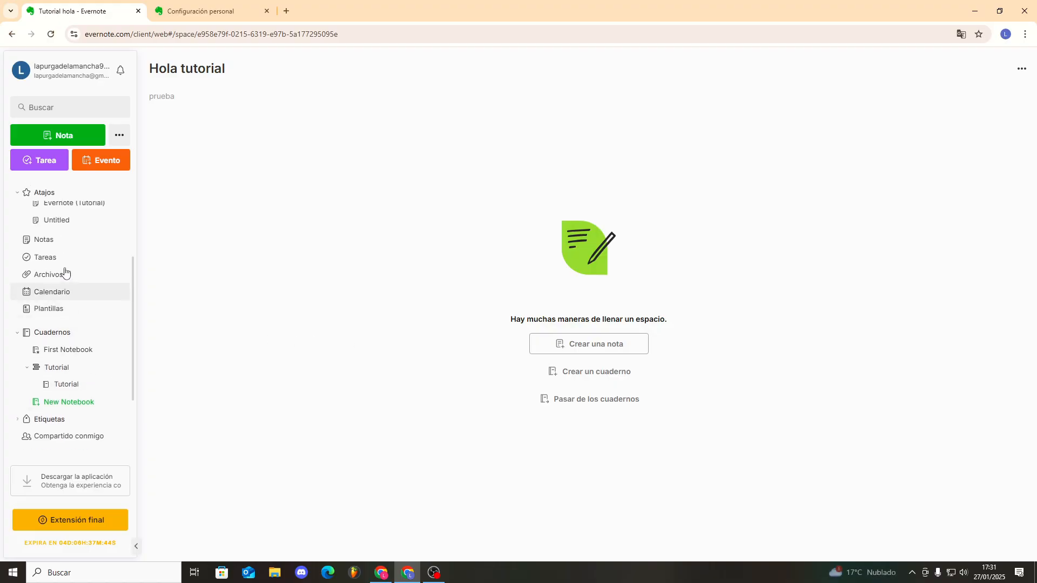
{"action": "left_click", "coordinate": [45, 243]}
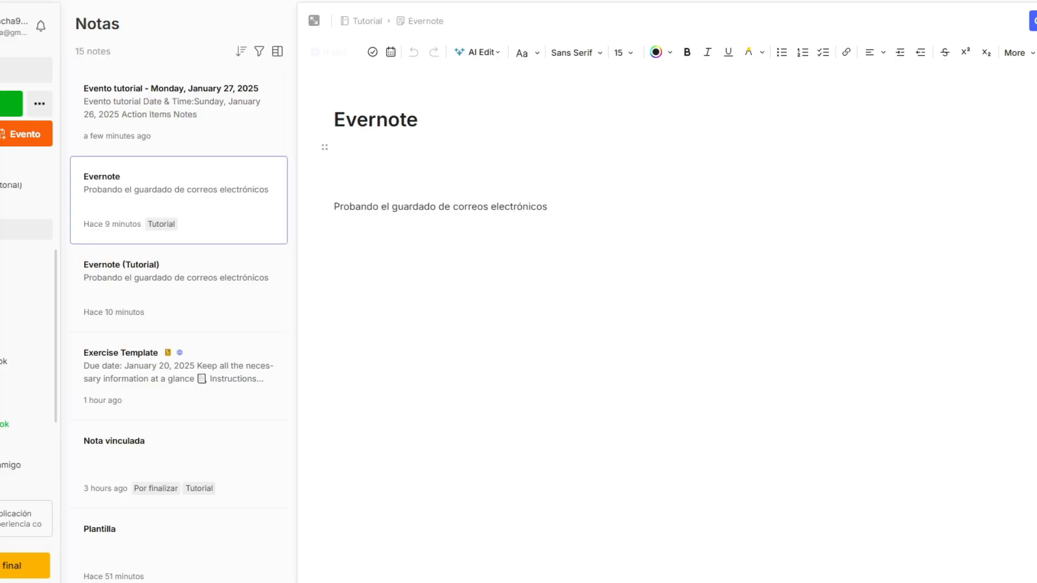
{"action": "key", "text": "ctrl+alt+m"}
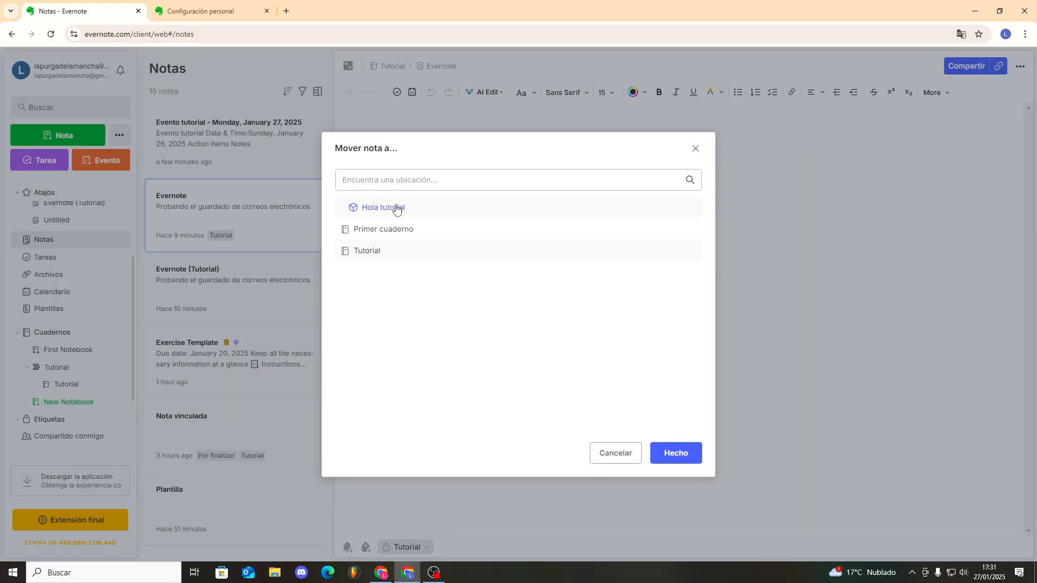
{"action": "left_click", "coordinate": [675, 453]}
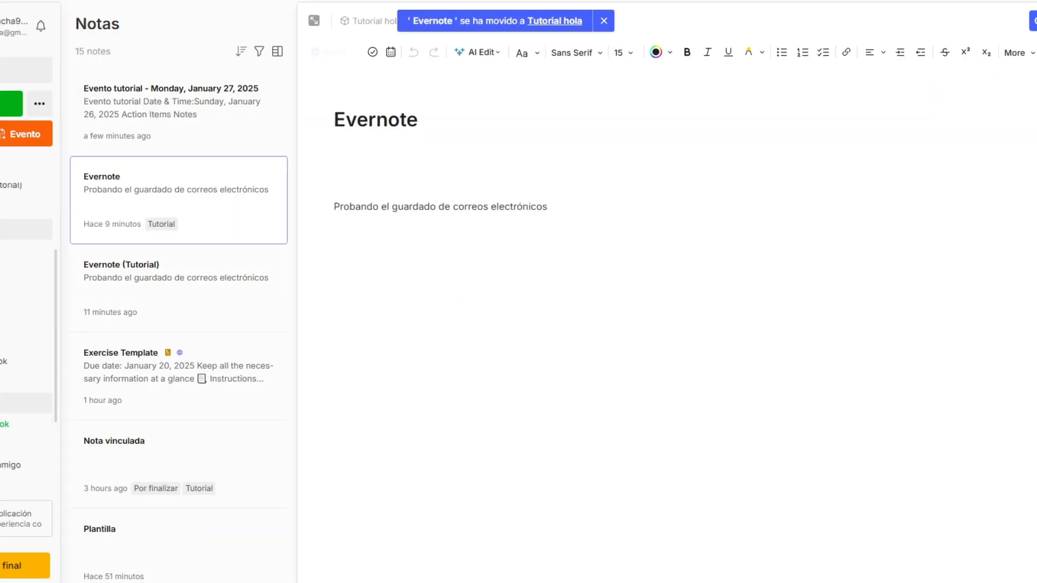
Open the "Tutorial hola" space and add it to the shortcuts.
{"action": "left_click", "coordinate": [61, 394]}
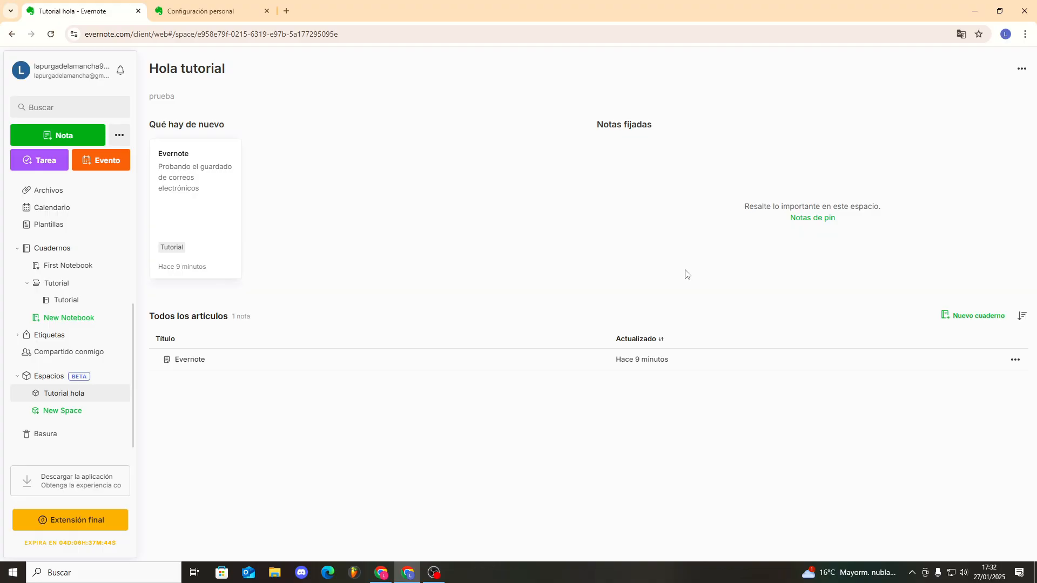
{"action": "left_click", "coordinate": [1022, 69]}
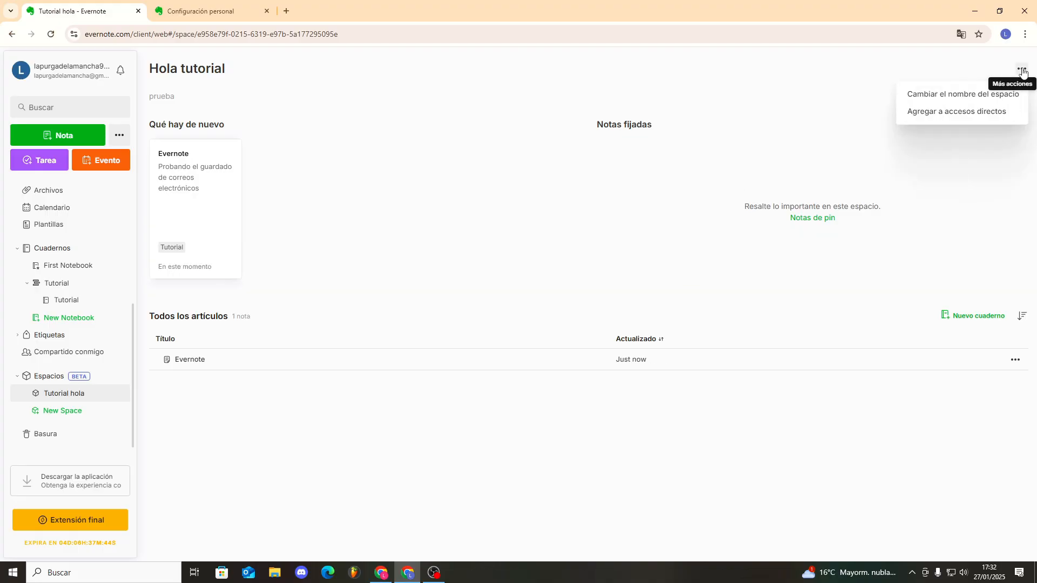
{"action": "left_click", "coordinate": [958, 112]}
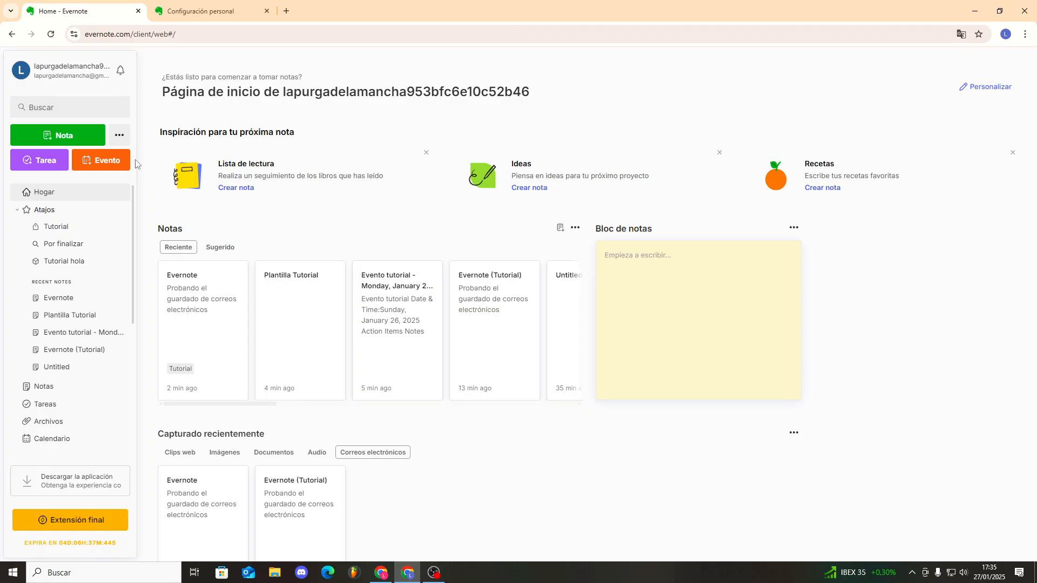
Import the file Prueba.pdf from the downloads folder as a note, using the import feature in the account settings.
{"action": "left_click", "coordinate": [25, 75]}
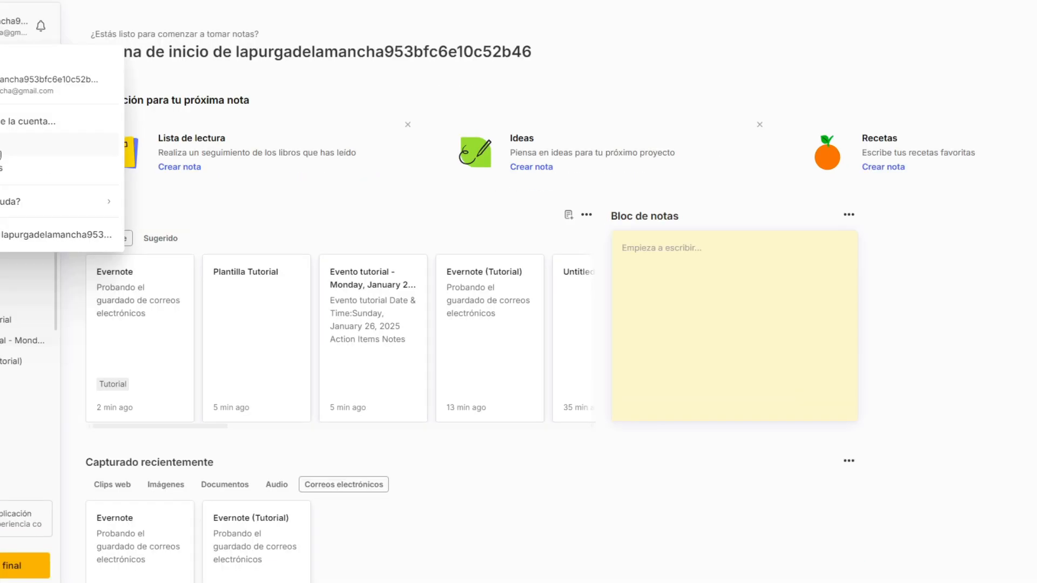
{"action": "left_click", "coordinate": [5, 145]}
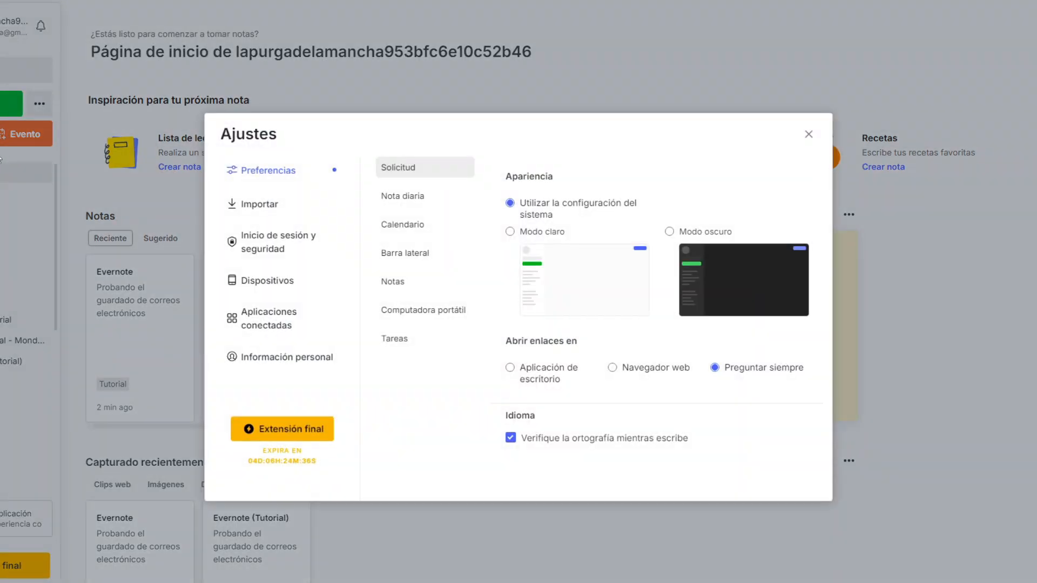
{"action": "left_click", "coordinate": [275, 215]}
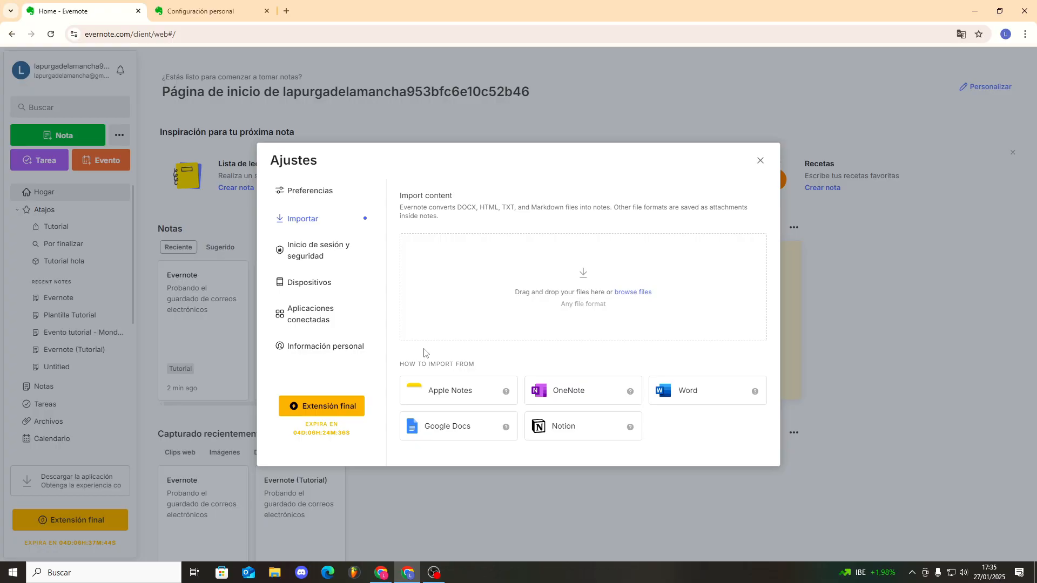
{"action": "left_click", "coordinate": [586, 278]}
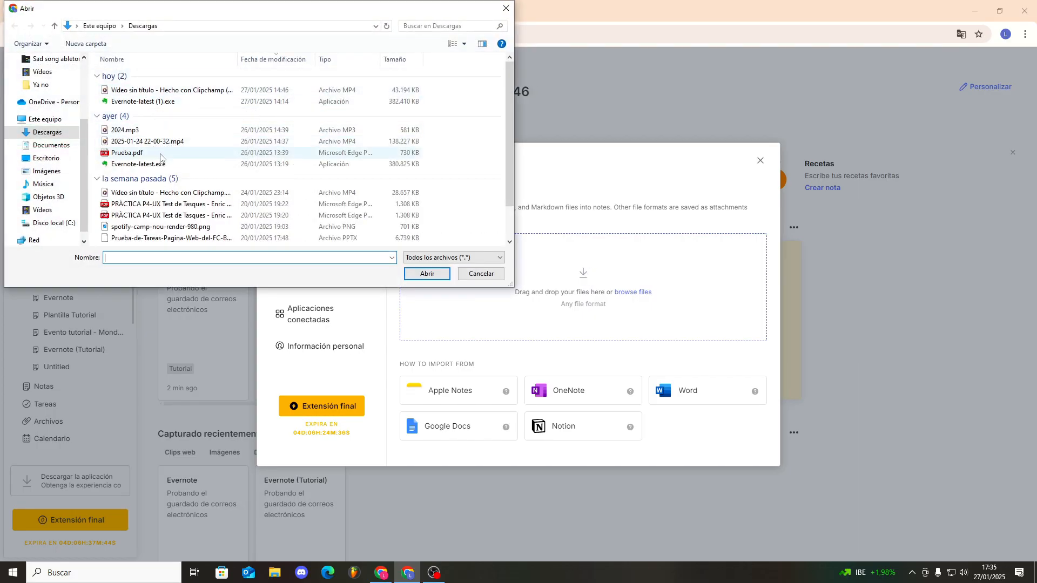
{"action": "double_click", "coordinate": [157, 154]}
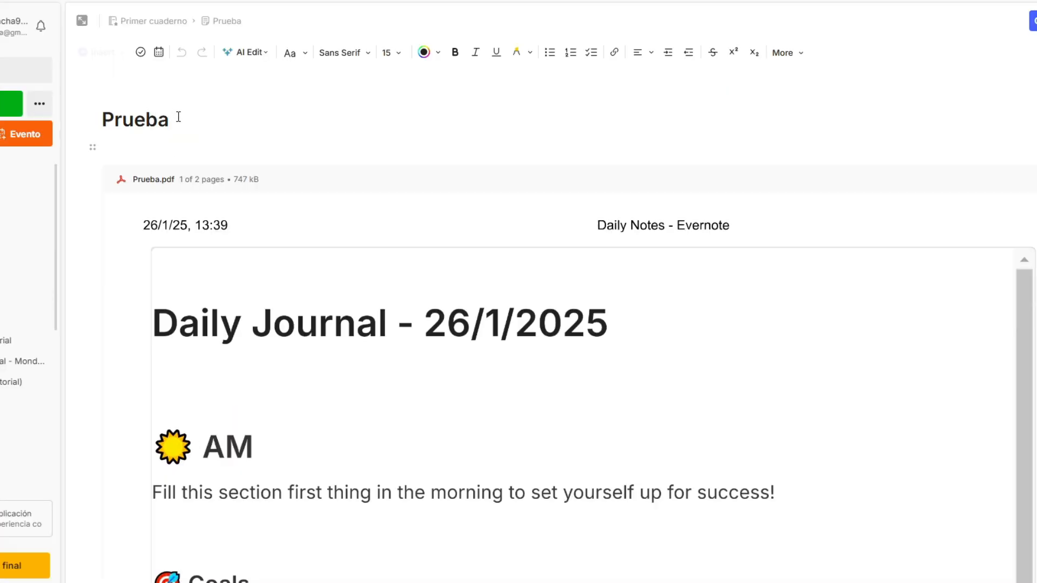
Examine the title and the embedded PDF pages of the imported note "Prueba".
{"action": "left_click_drag", "start_coordinate": [177, 115], "coordinate": [111, 117]}
{"action": "left_click", "coordinate": [110, 118]}
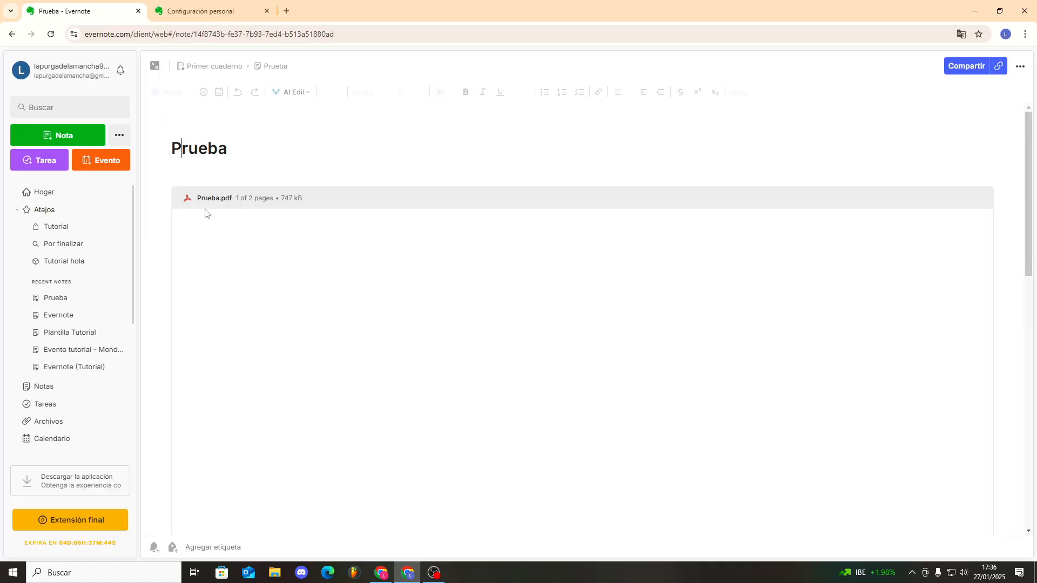
{"action": "scroll", "coordinate": [141, 227], "scroll_direction": "down", "scroll_amount": 5}
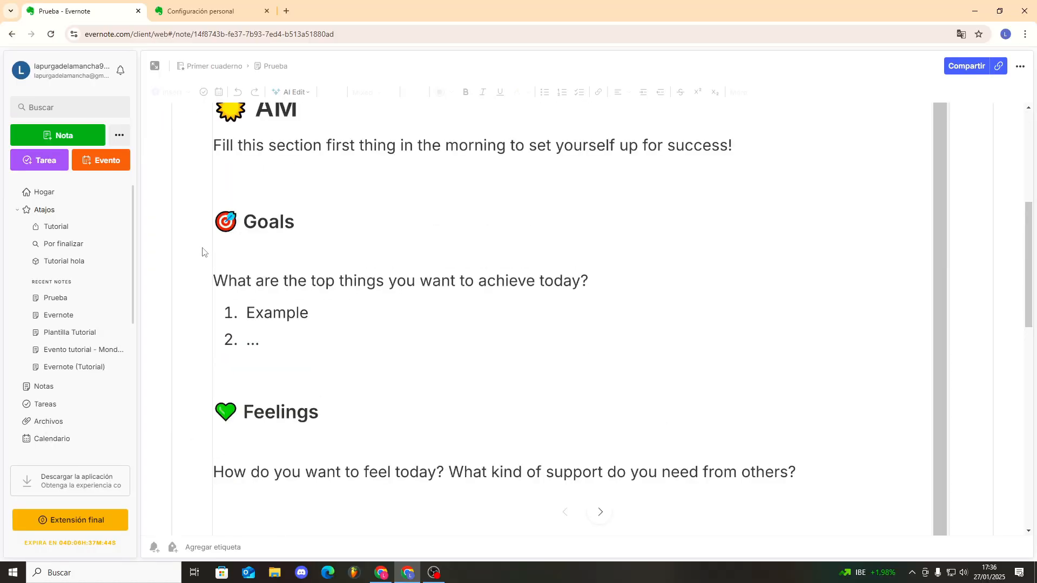
{"action": "scroll", "coordinate": [203, 250], "scroll_direction": "up", "scroll_amount": 5}
{"action": "scroll", "coordinate": [206, 271], "scroll_direction": "down", "scroll_amount": 10}
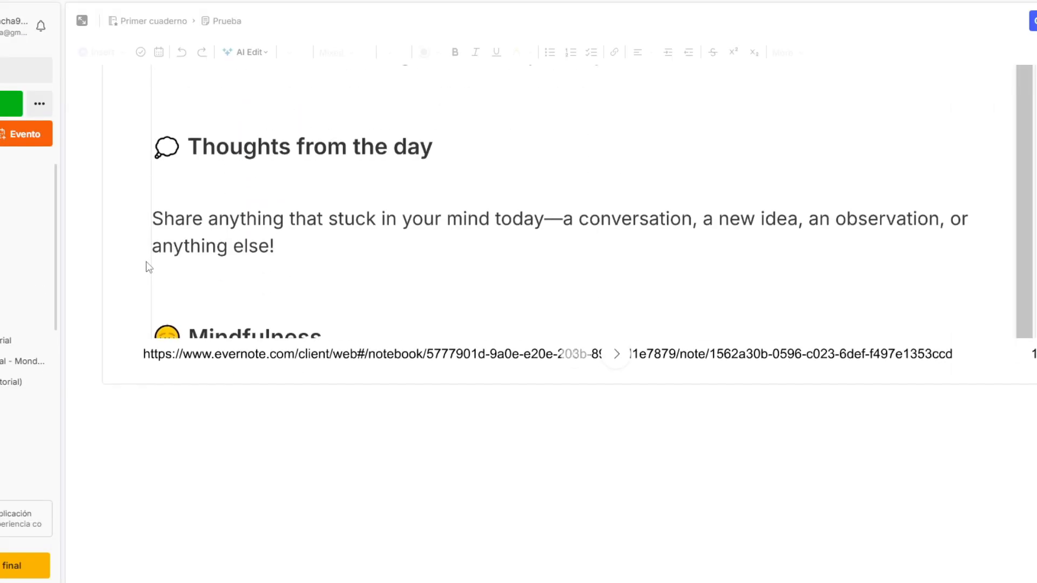
{"action": "scroll", "coordinate": [148, 267], "scroll_direction": "up", "scroll_amount": 10}
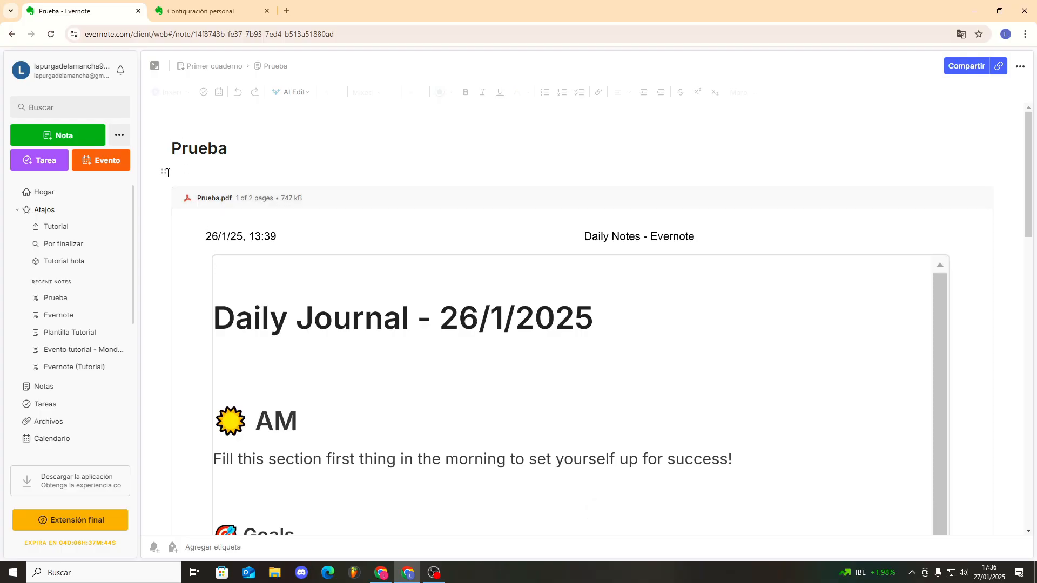
Print the note "Evernote" with Microsoft Print to PDF, save the file as "Email", and open its folder in File Explorer.
{"action": "left_click", "coordinate": [74, 316]}
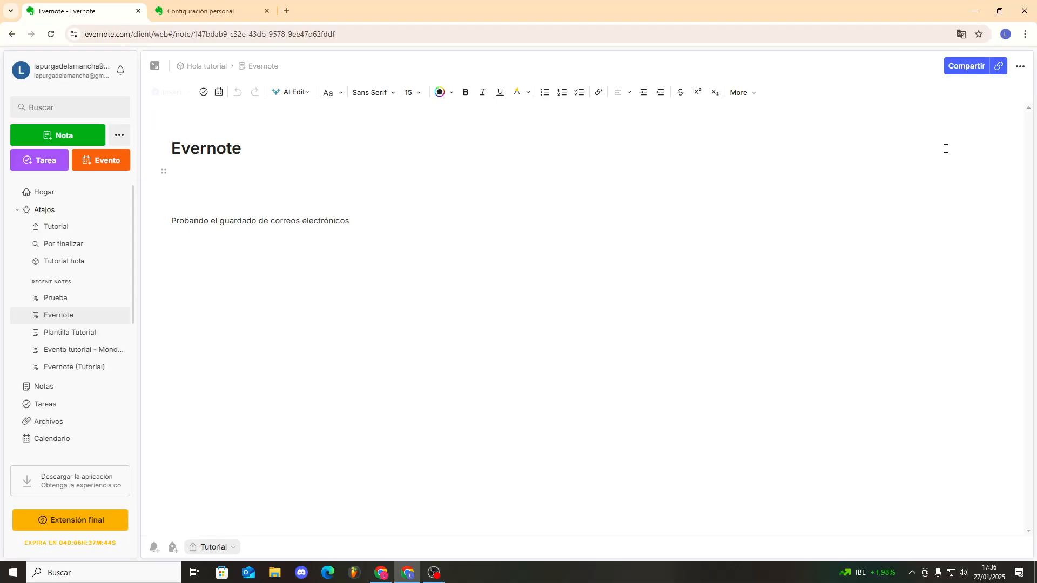
{"action": "left_click", "coordinate": [1020, 66]}
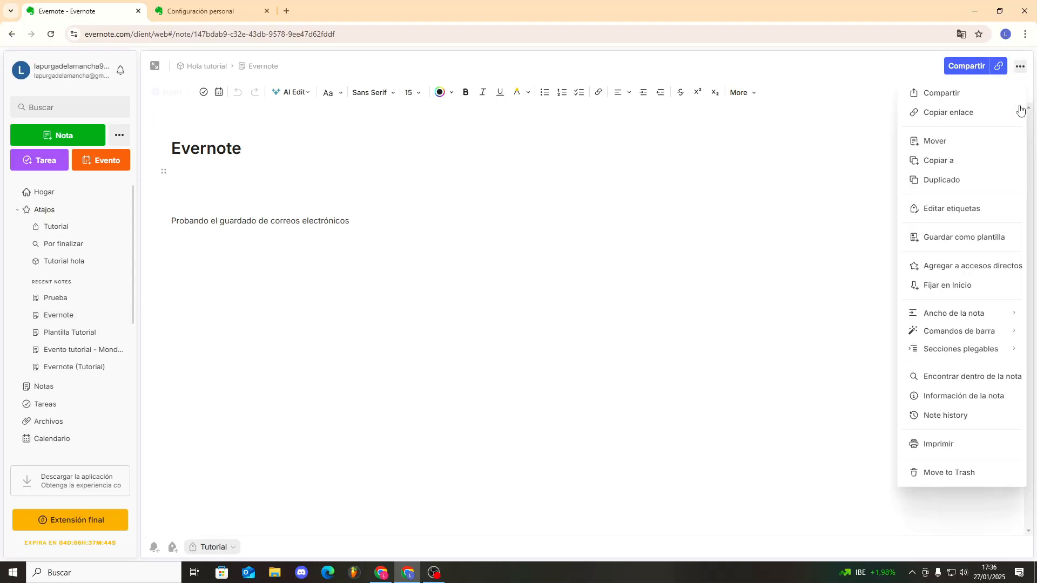
{"action": "left_click", "coordinate": [940, 444]}
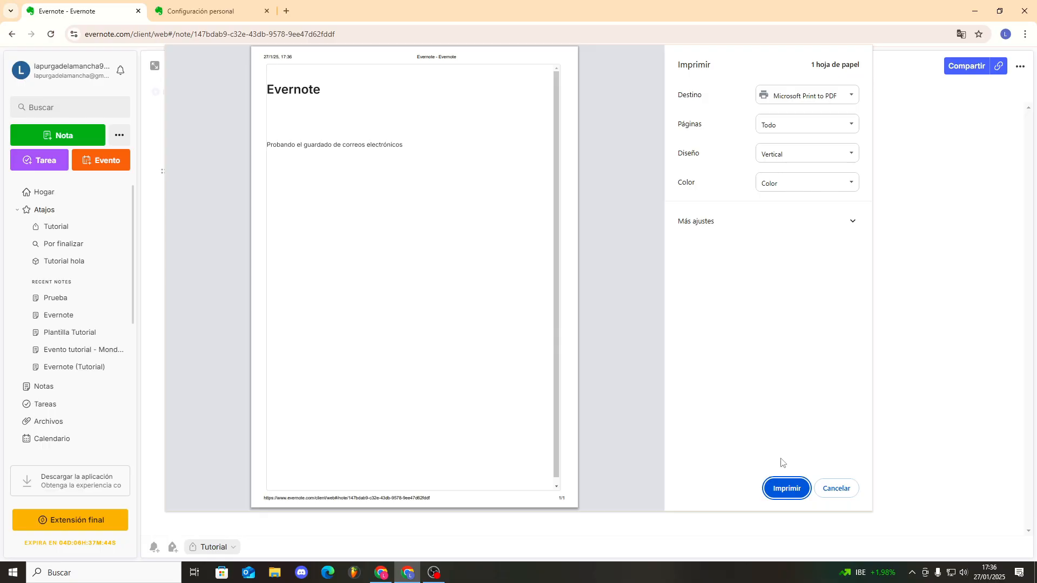
{"action": "left_click", "coordinate": [786, 491]}
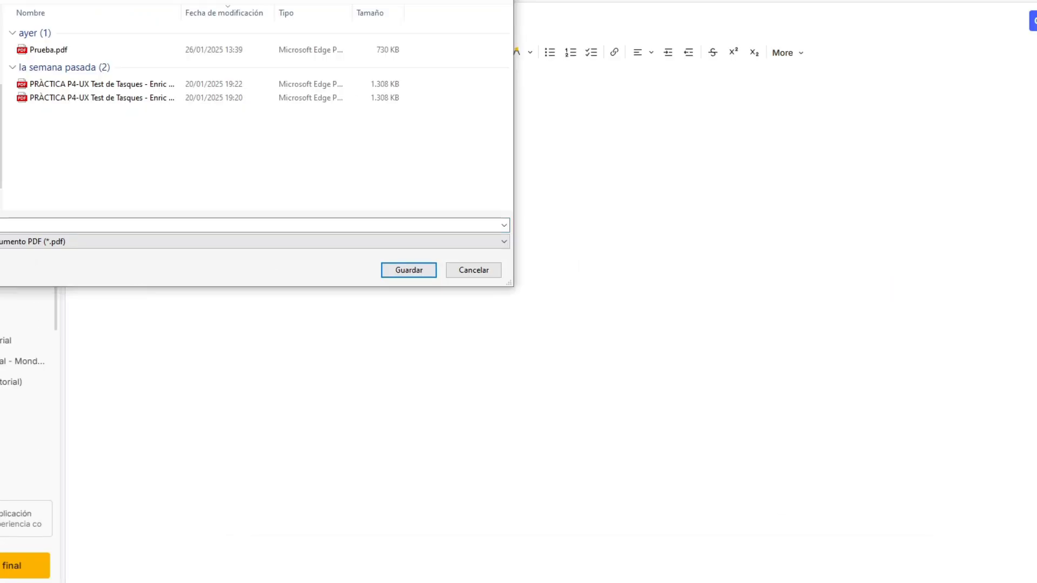
{"action": "left_click", "coordinate": [70, 224]}
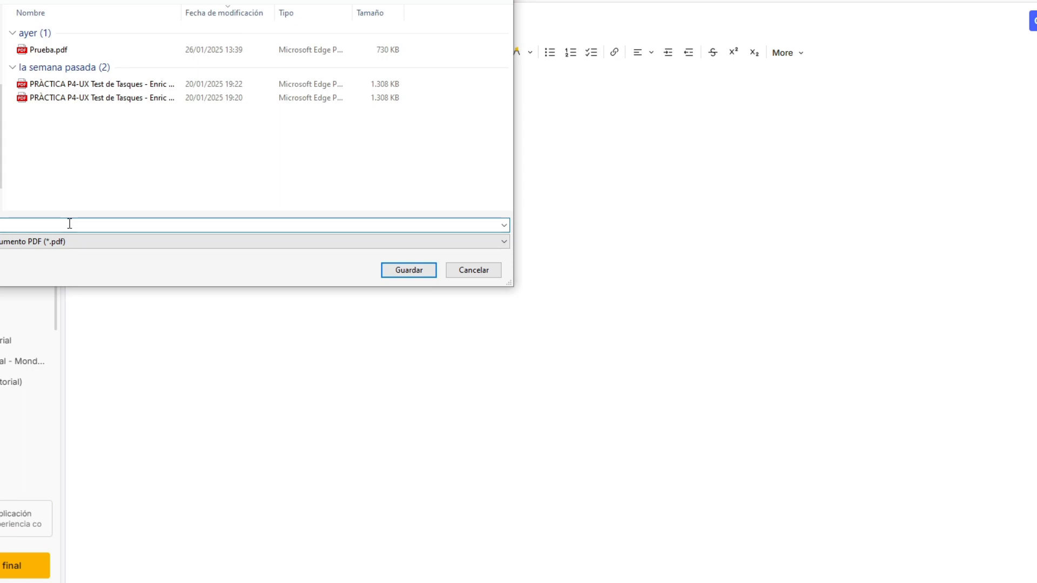
{"action": "type", "text": "Email"}
{"action": "left_click", "coordinate": [409, 270]}
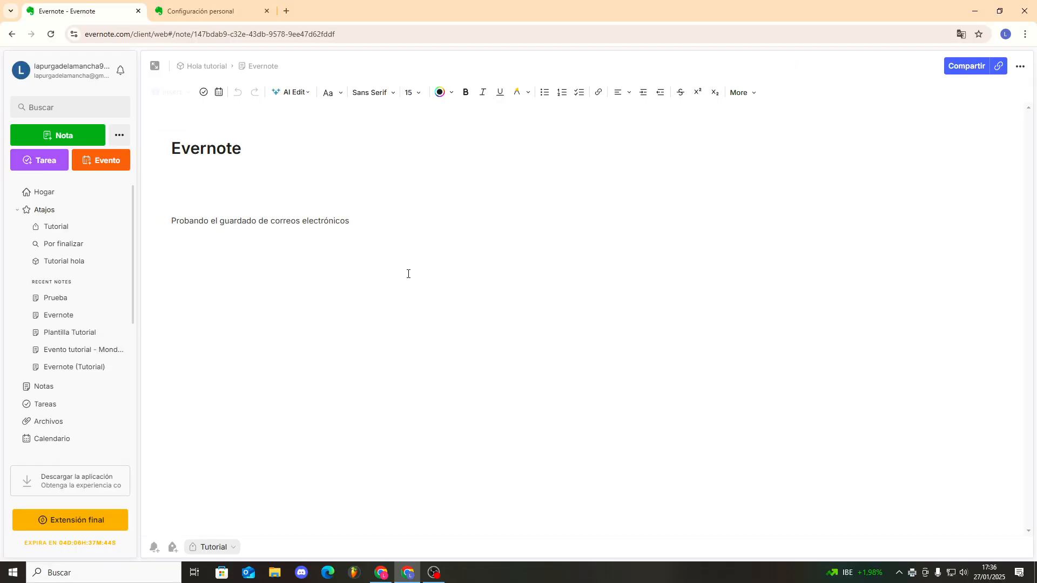
{"action": "left_click", "coordinate": [274, 572]}
{"action": "left_click", "coordinate": [190, 330]}
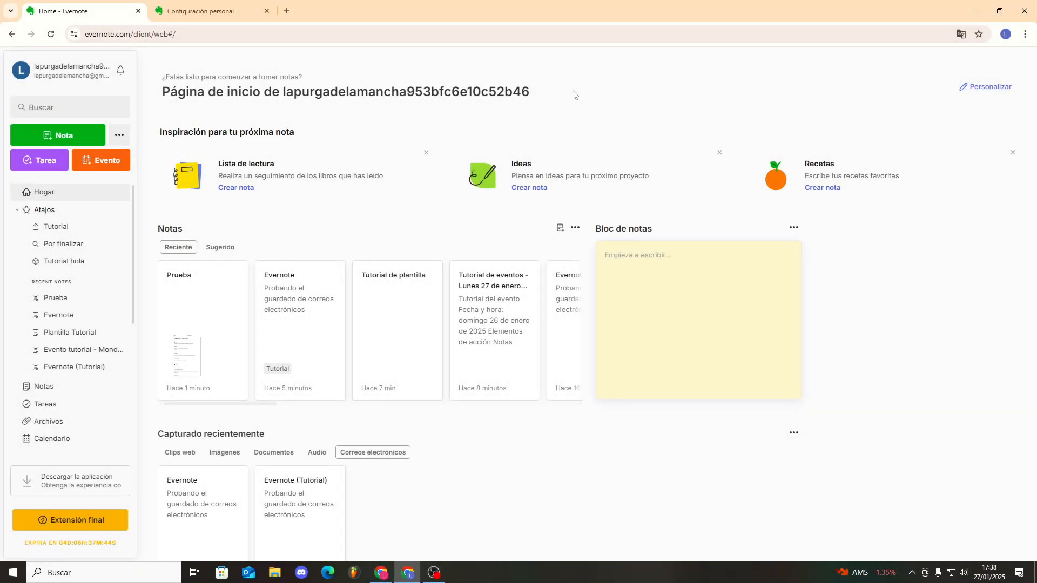
Customize the home page by adding the Calendario widget beside Bloc de notas and removing the Capturado recientemente widget.
{"action": "left_click", "coordinate": [999, 89]}
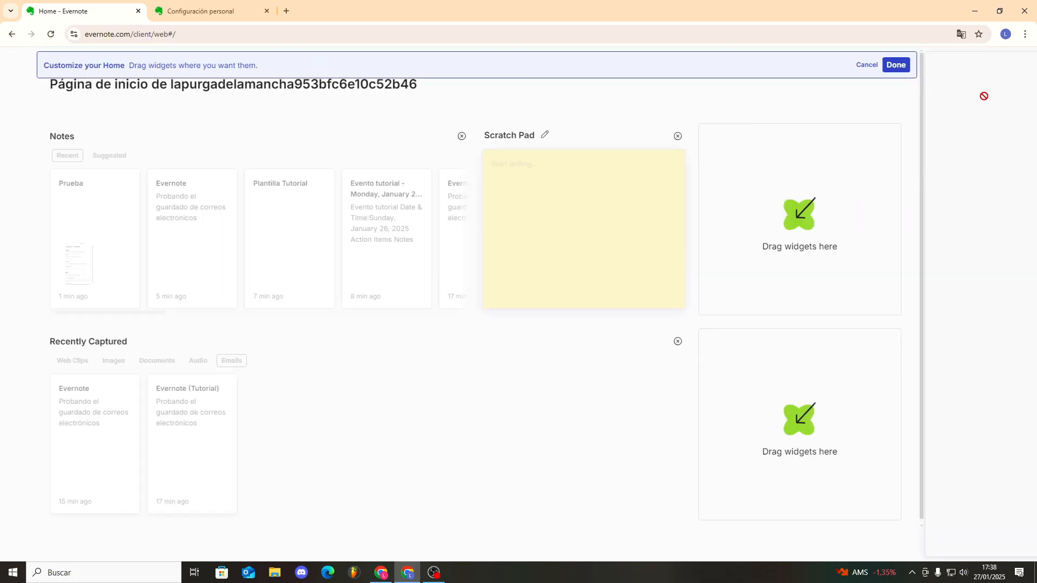
{"action": "scroll", "coordinate": [923, 189], "scroll_direction": "down", "scroll_amount": 5}
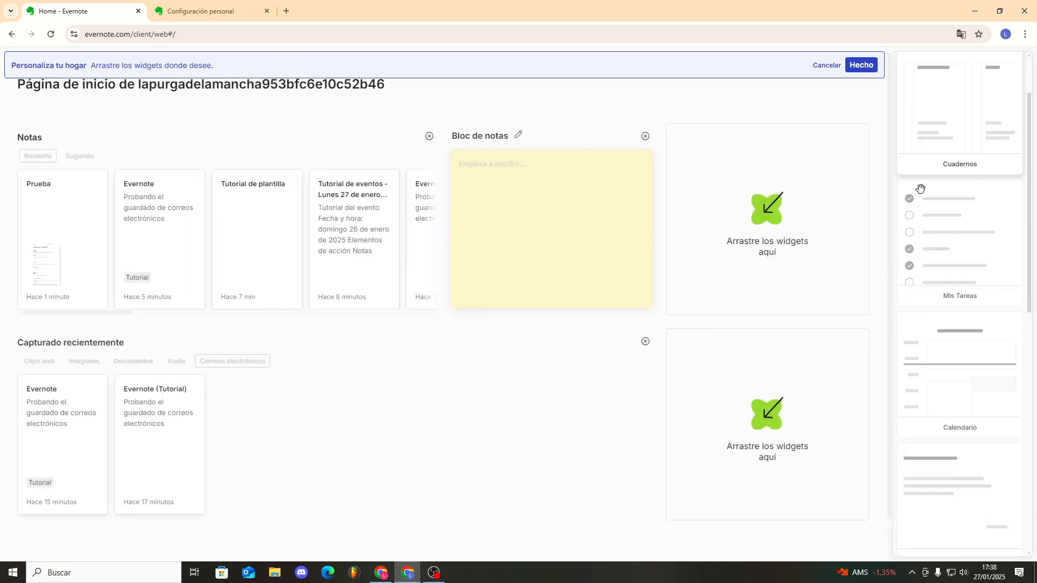
{"action": "scroll", "coordinate": [945, 216], "scroll_direction": "down", "scroll_amount": 2}
{"action": "left_click_drag", "start_coordinate": [953, 236], "coordinate": [758, 247]}
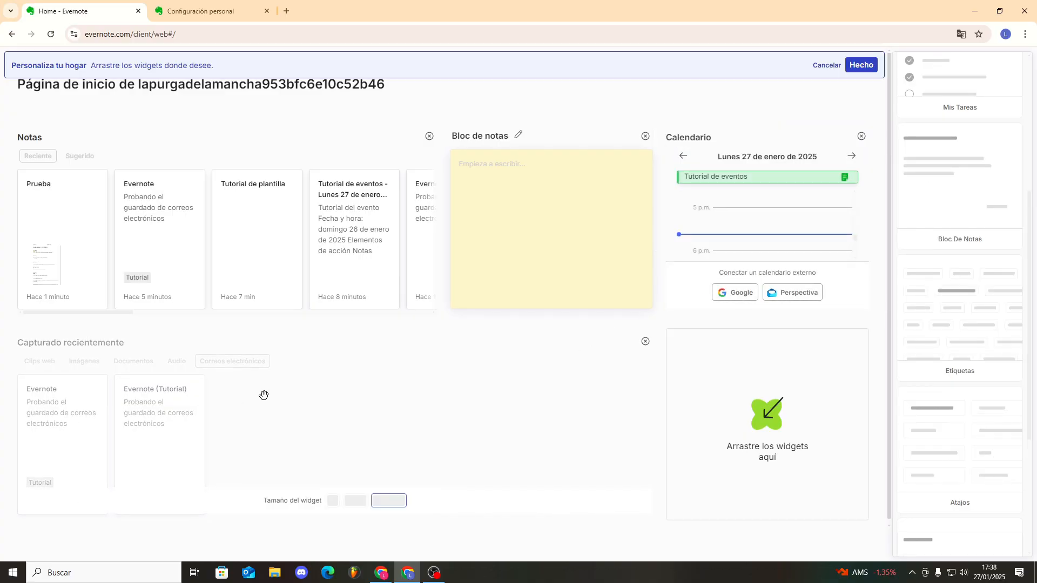
{"action": "left_click", "coordinate": [645, 341]}
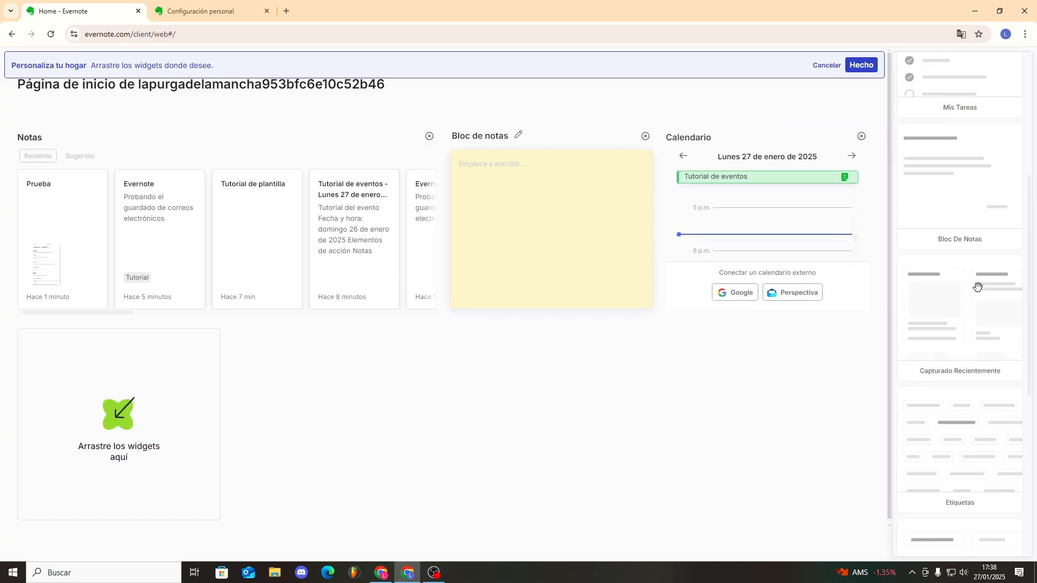
{"action": "scroll", "coordinate": [982, 293], "scroll_direction": "down", "scroll_amount": 6}
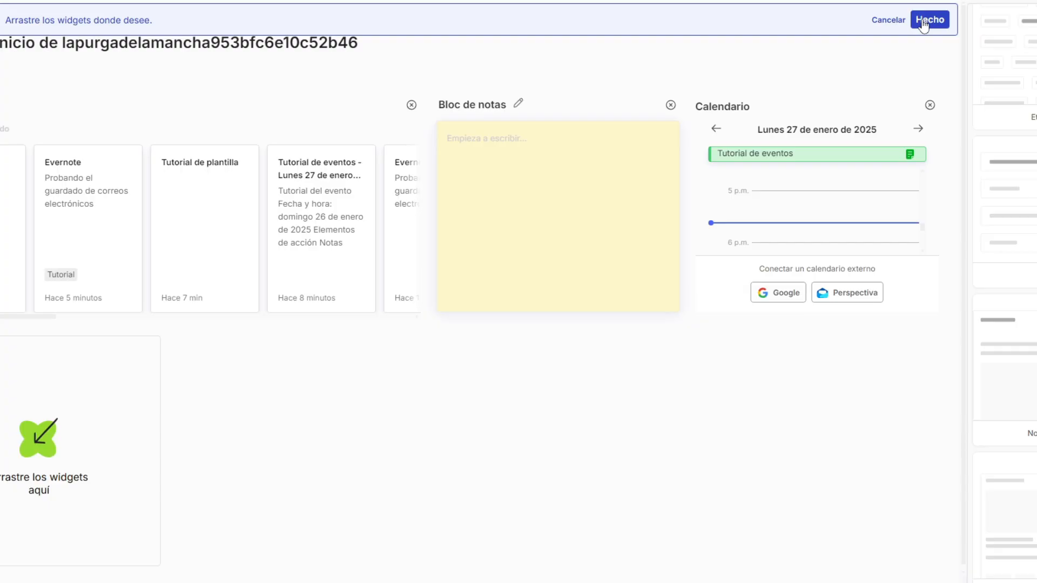
{"action": "left_click", "coordinate": [925, 27]}
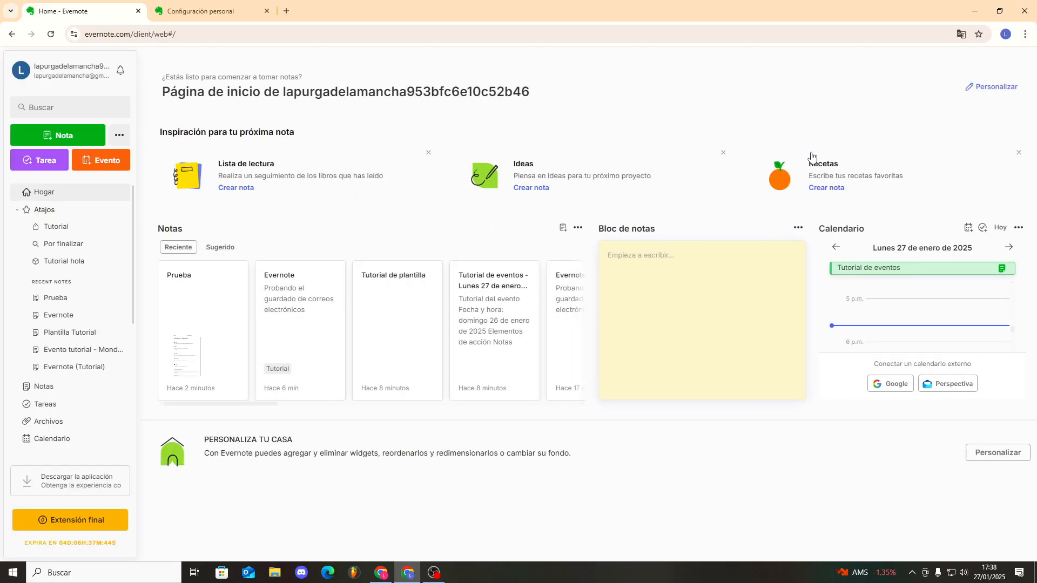
Review the available home page widgets and reset the home page to its default widget layout.
{"action": "left_click", "coordinate": [990, 89]}
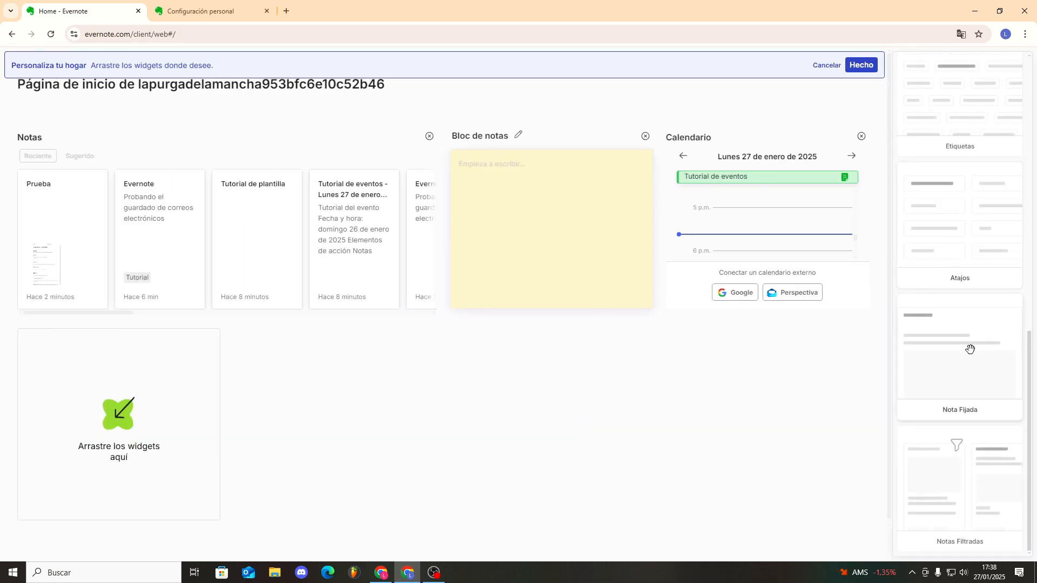
{"action": "scroll", "coordinate": [969, 348], "scroll_direction": "up", "scroll_amount": 15}
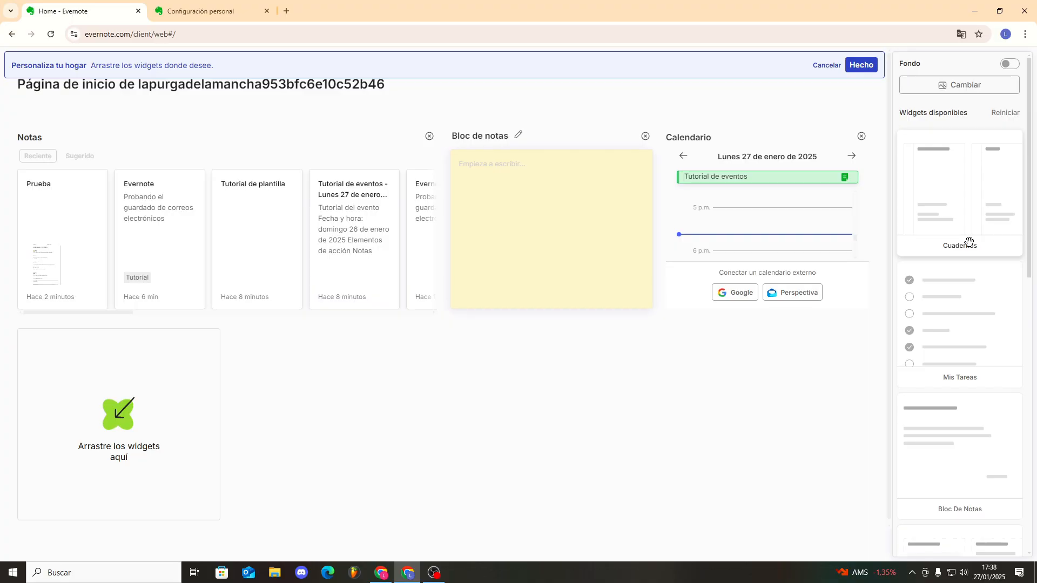
{"action": "scroll", "coordinate": [968, 249], "scroll_direction": "down", "scroll_amount": 6}
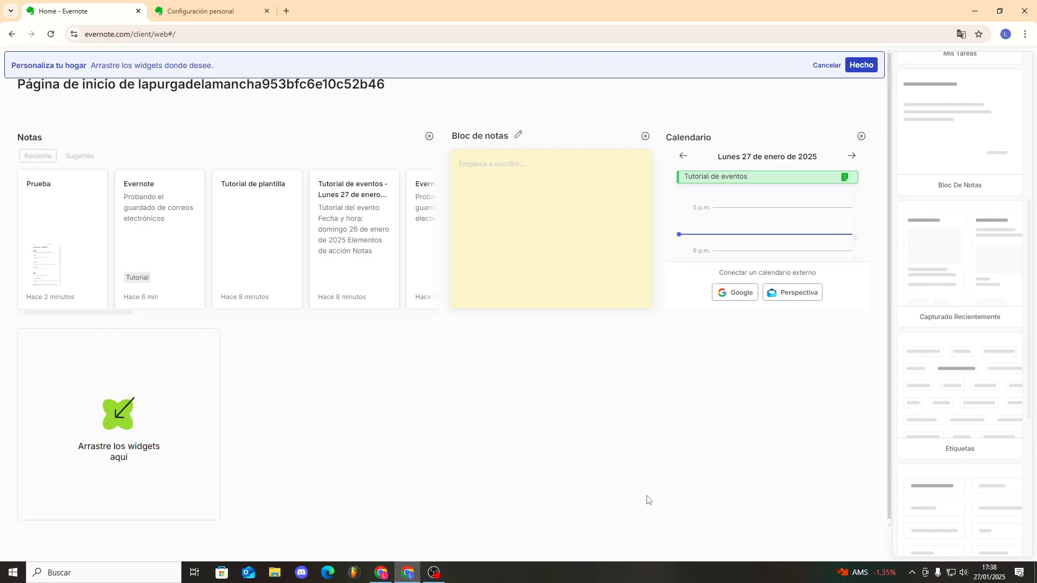
{"action": "scroll", "coordinate": [939, 259], "scroll_direction": "up", "scroll_amount": 6}
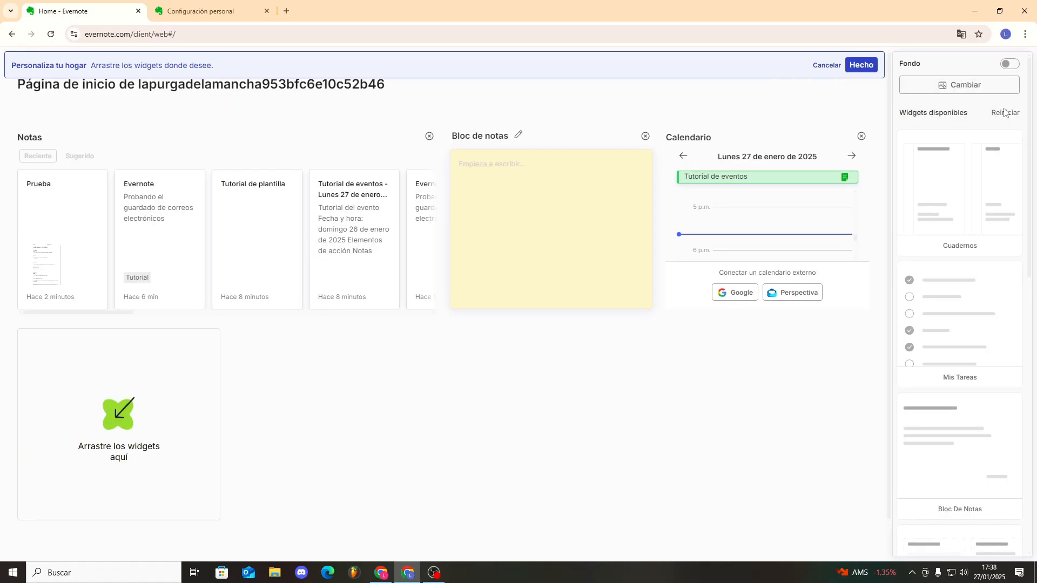
{"action": "left_click", "coordinate": [1003, 112]}
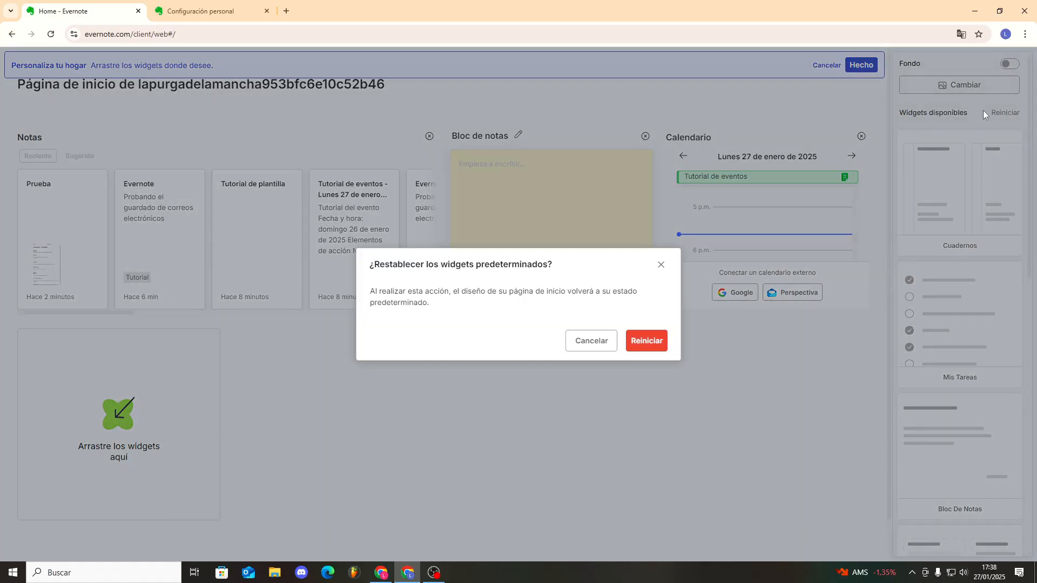
{"action": "left_click", "coordinate": [641, 348]}
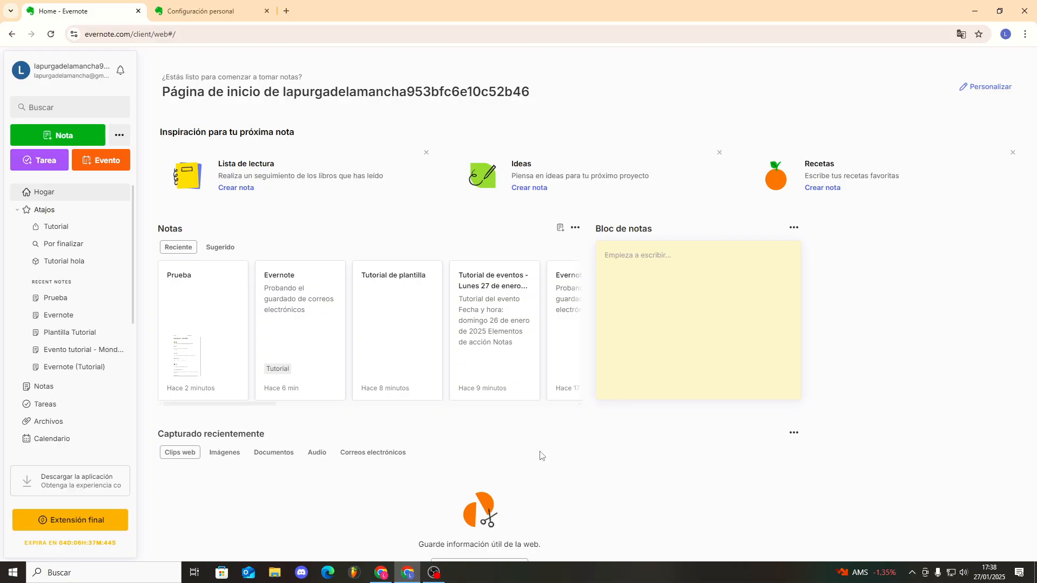
{"action": "scroll", "coordinate": [886, 278], "scroll_direction": "down", "scroll_amount": 2}
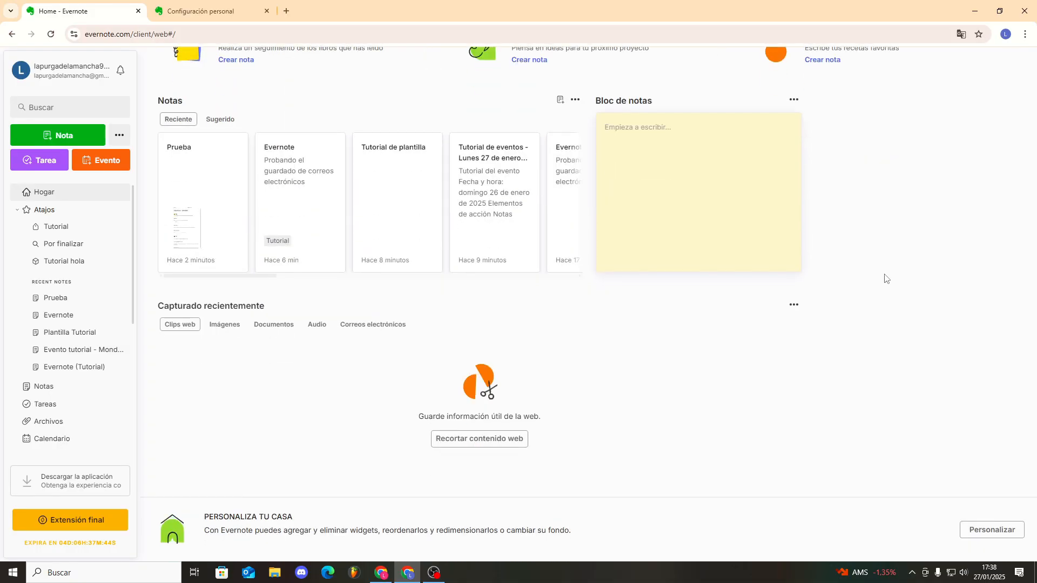
{"action": "scroll", "coordinate": [885, 303], "scroll_direction": "up", "scroll_amount": 2}
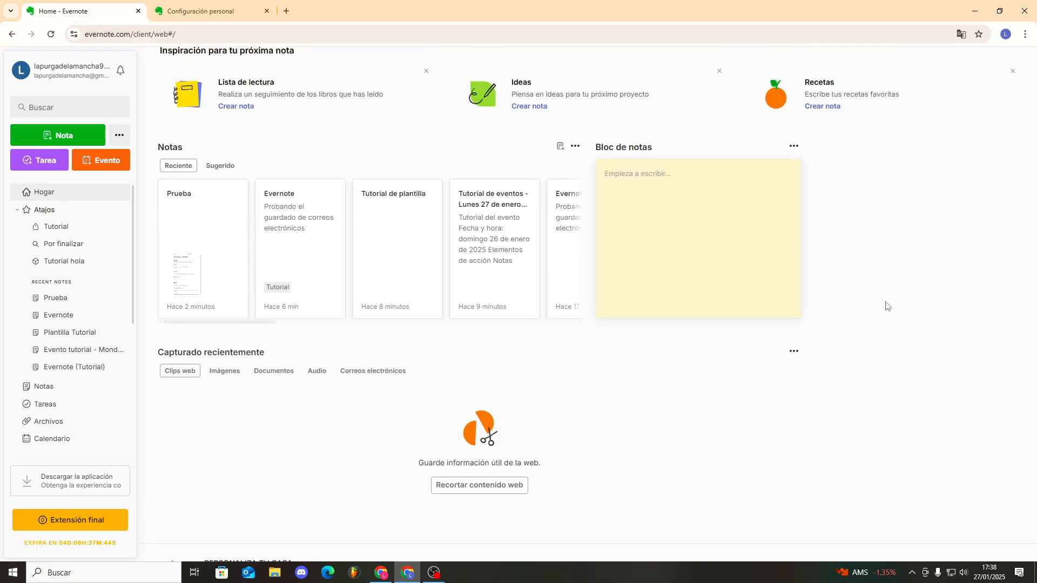
{"action": "scroll", "coordinate": [885, 302], "scroll_direction": "down", "scroll_amount": 2}
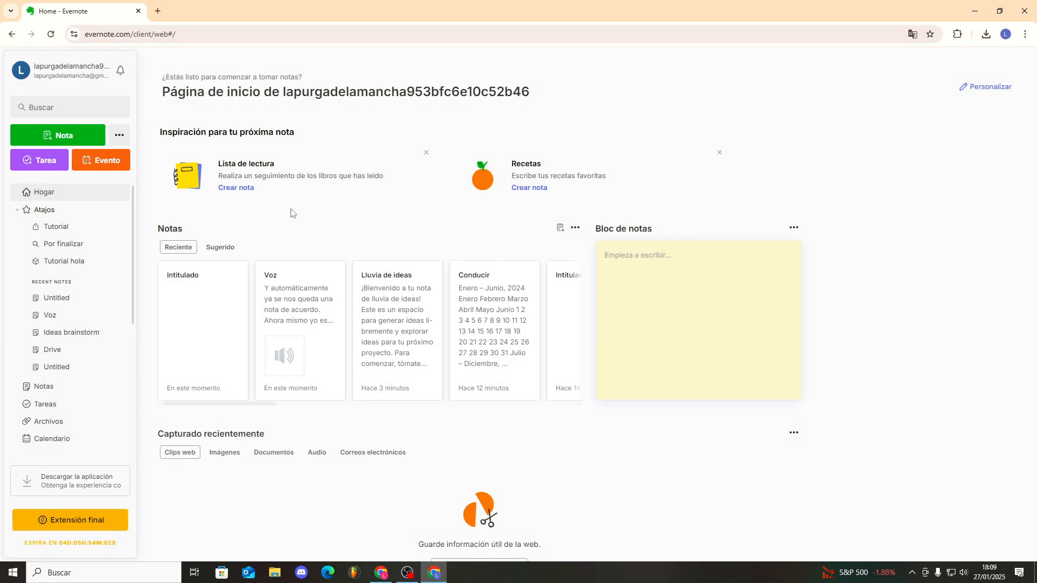
Create a new audio note, record a short voice message about seven seconds long, and stop the recording.
{"action": "left_click", "coordinate": [122, 138]}
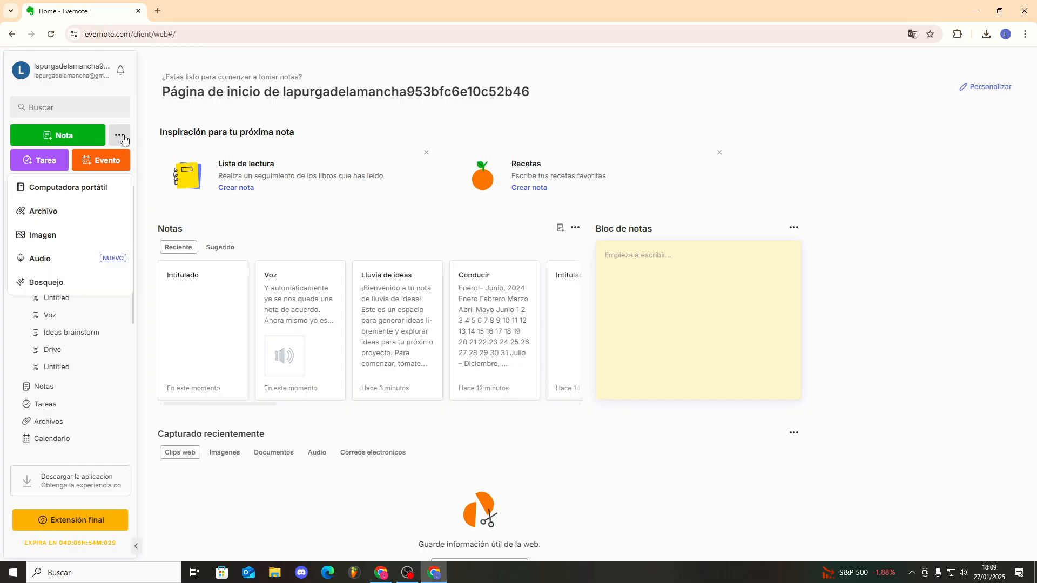
{"action": "left_click", "coordinate": [93, 260]}
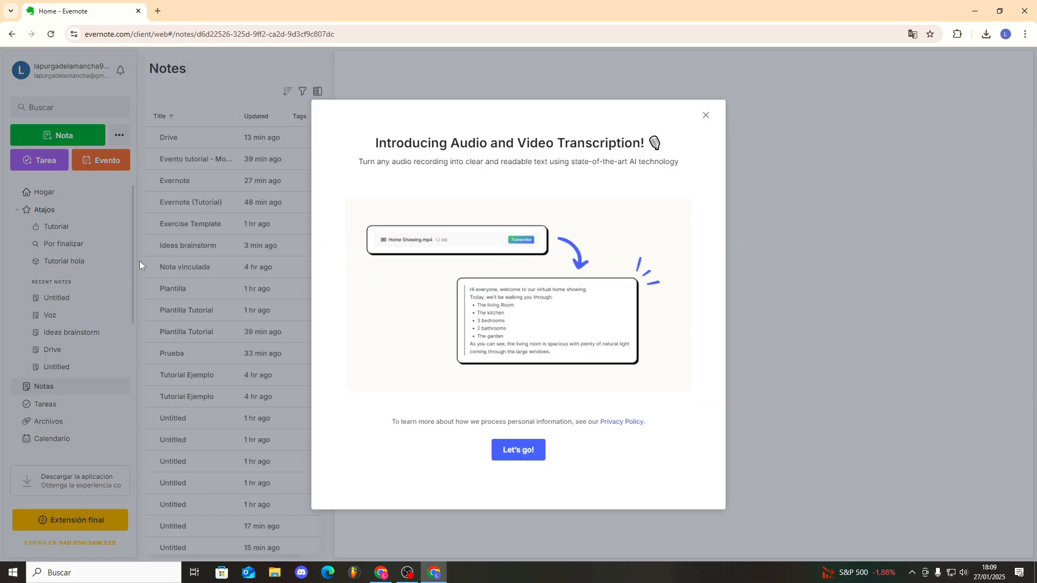
{"action": "left_click", "coordinate": [512, 468]}
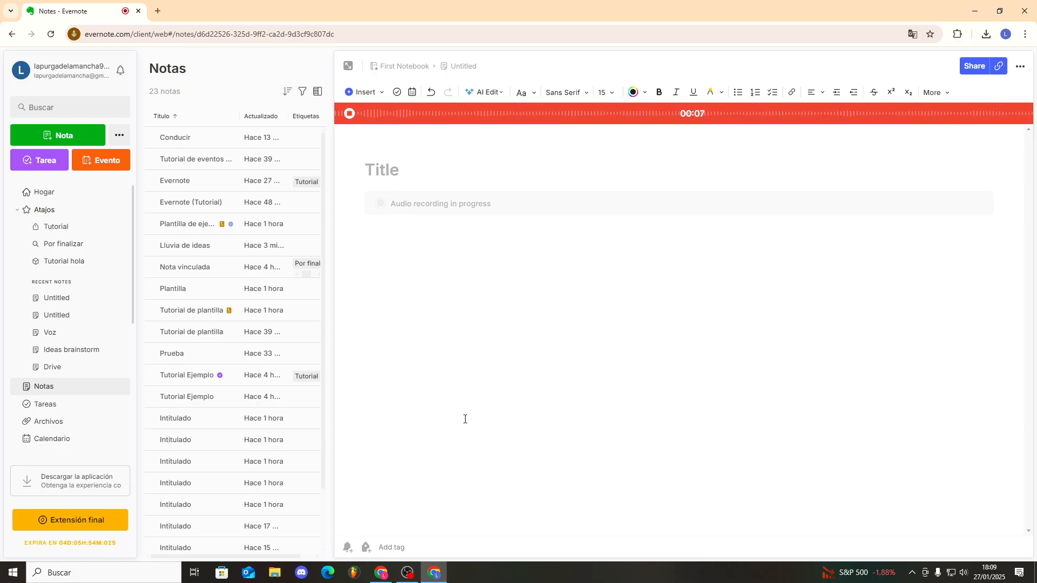
{"action": "left_click", "coordinate": [350, 115]}
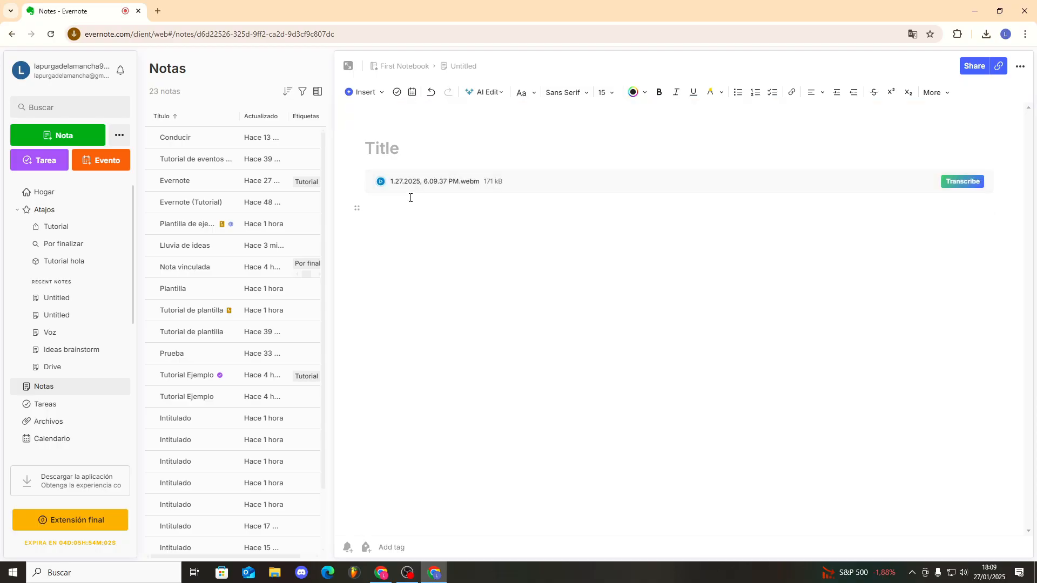
Play back part of the recorded audio, pause it, and transcribe the recording into the note.
{"action": "left_click", "coordinate": [381, 182]}
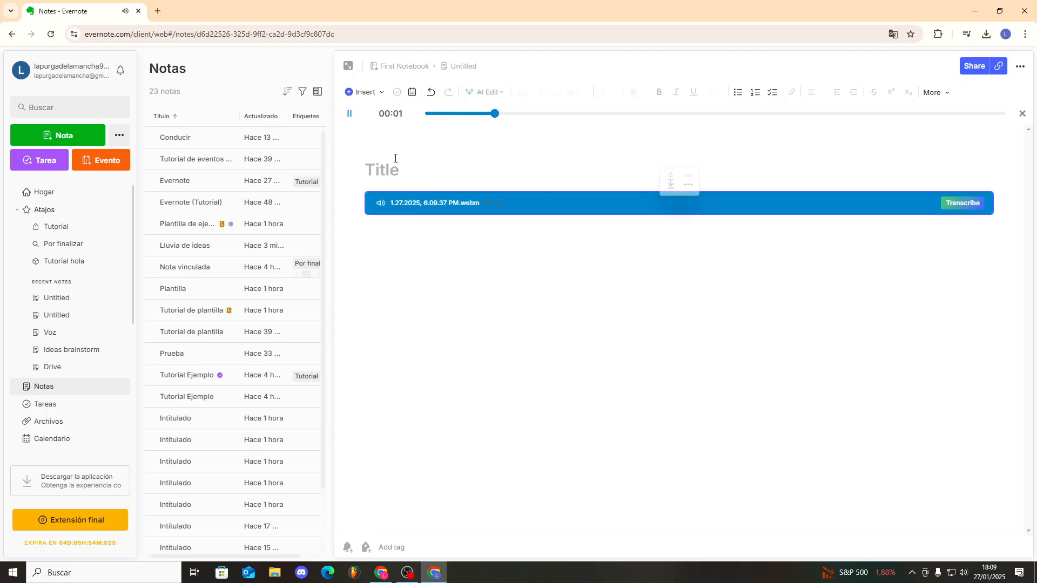
{"action": "left_click", "coordinate": [351, 116]}
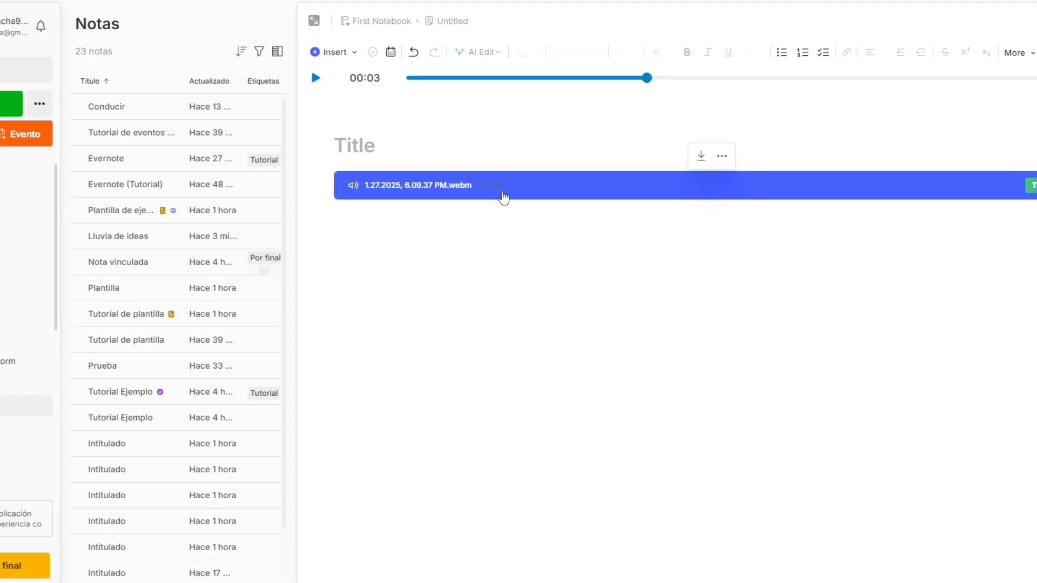
{"action": "left_click", "coordinate": [1031, 188]}
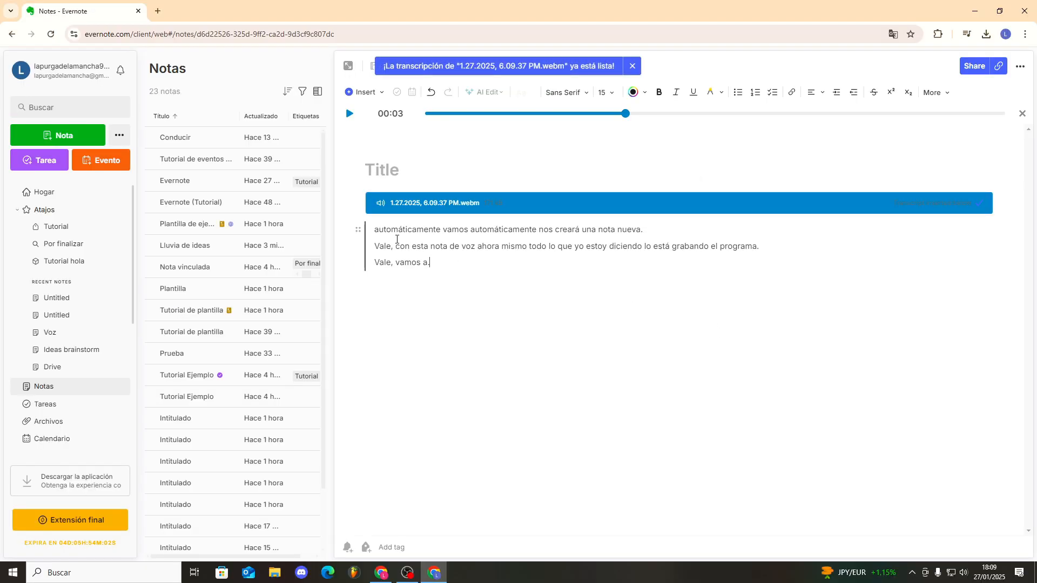
Replace the whole transcript text with a second short audio recording in the same note and transcribe that recording.
{"action": "left_click_drag", "start_coordinate": [376, 232], "coordinate": [506, 273]}
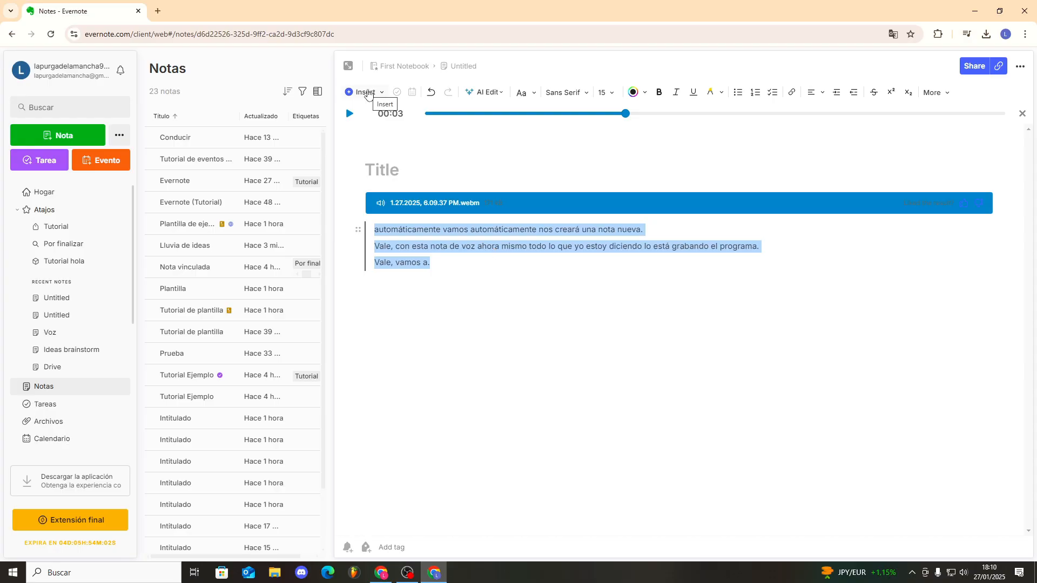
{"action": "left_click", "coordinate": [365, 92]}
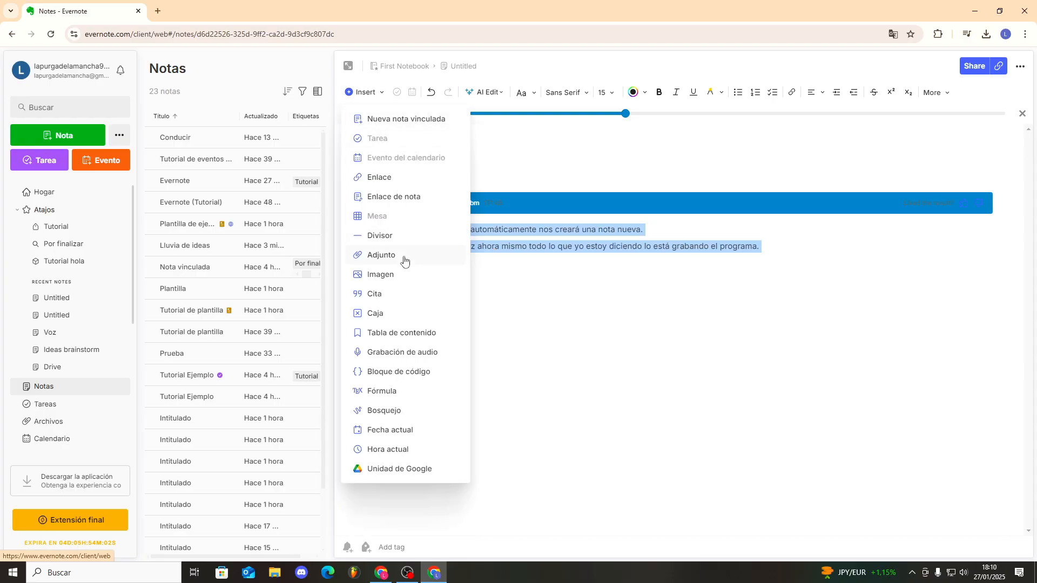
{"action": "left_click", "coordinate": [404, 353]}
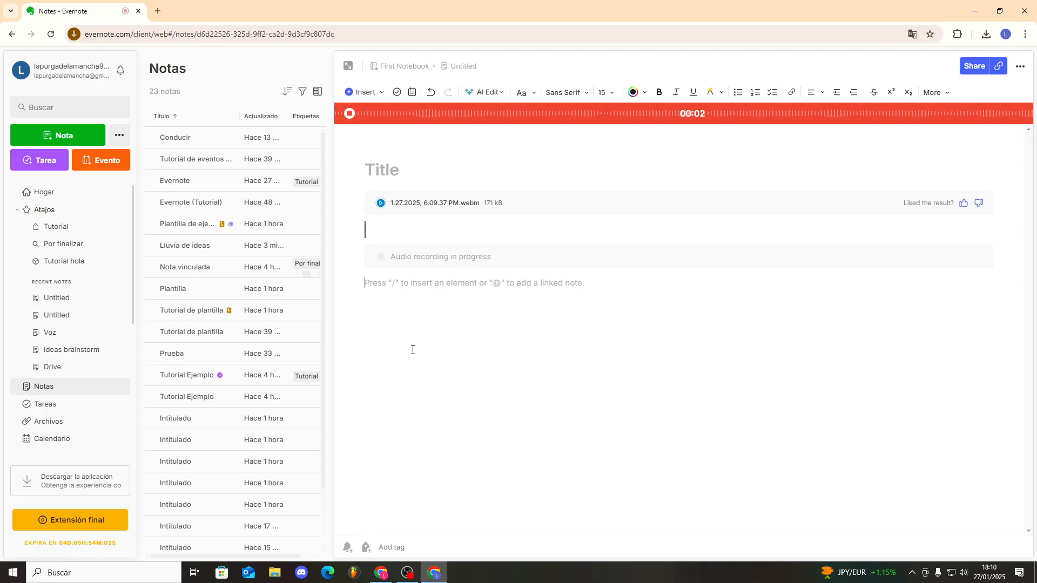
{"action": "left_click", "coordinate": [349, 113]}
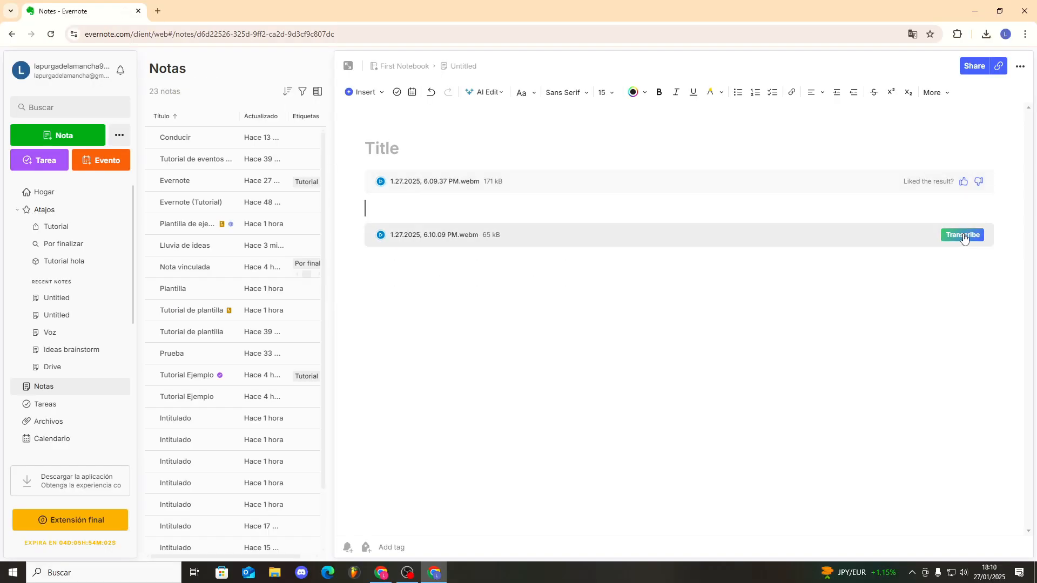
{"action": "left_click", "coordinate": [963, 236]}
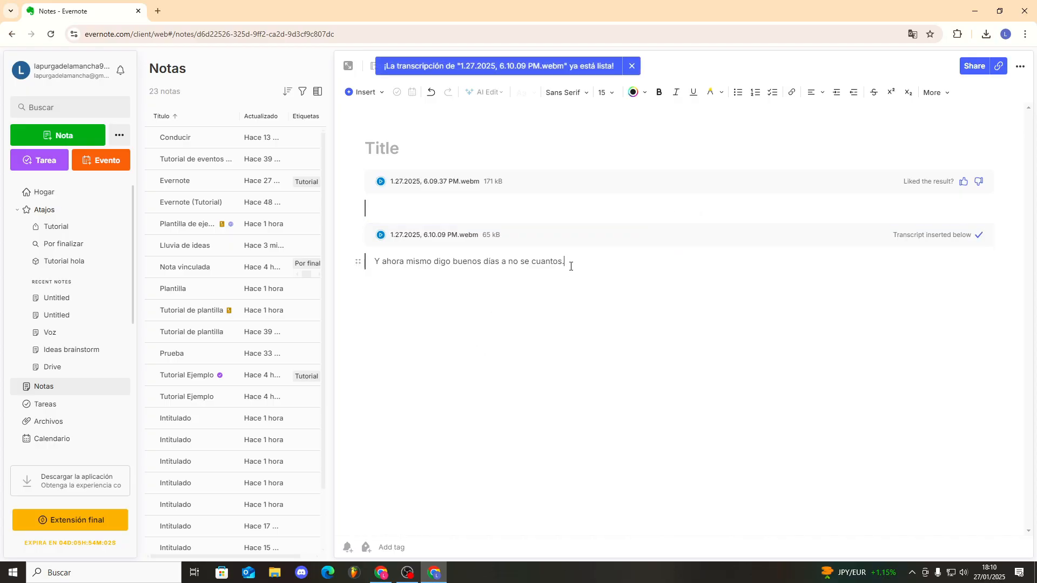
{"action": "left_click", "coordinate": [431, 322]}
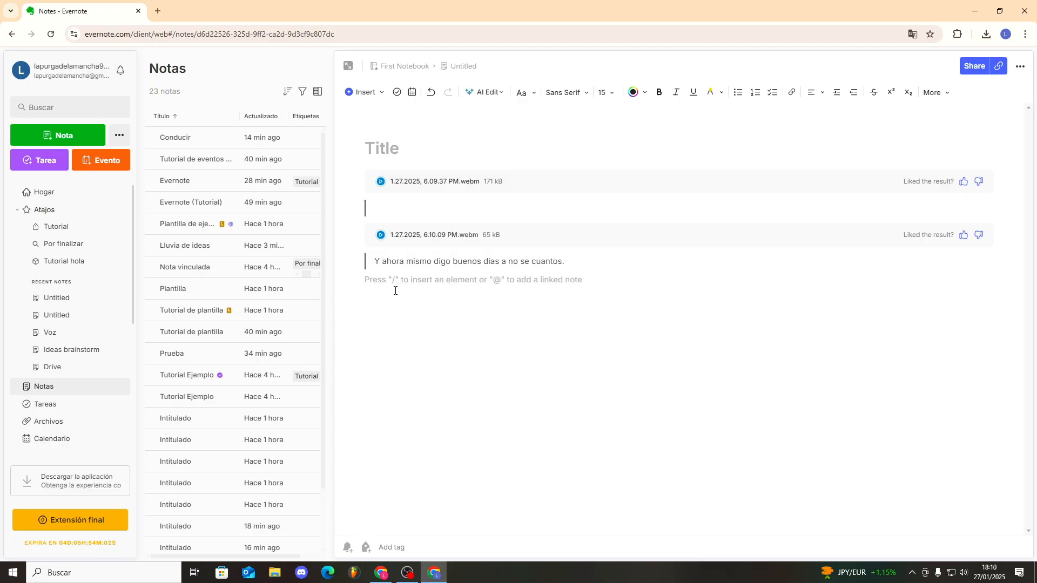
Attach the audio file 2024.mp3 from the Descargas folder below the existing recordings in the note.
{"action": "left_click", "coordinate": [367, 92]}
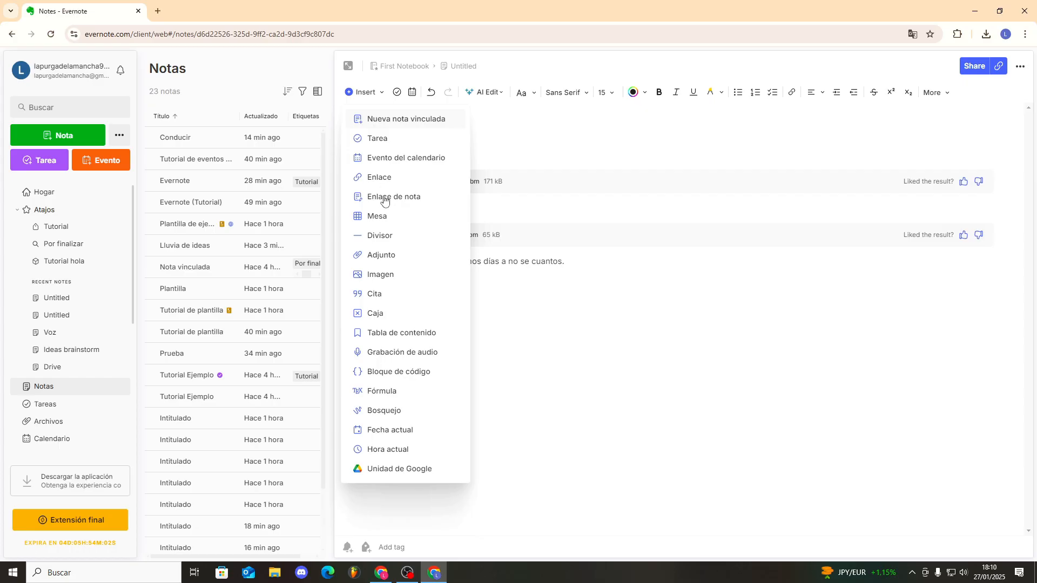
{"action": "left_click", "coordinate": [391, 261]}
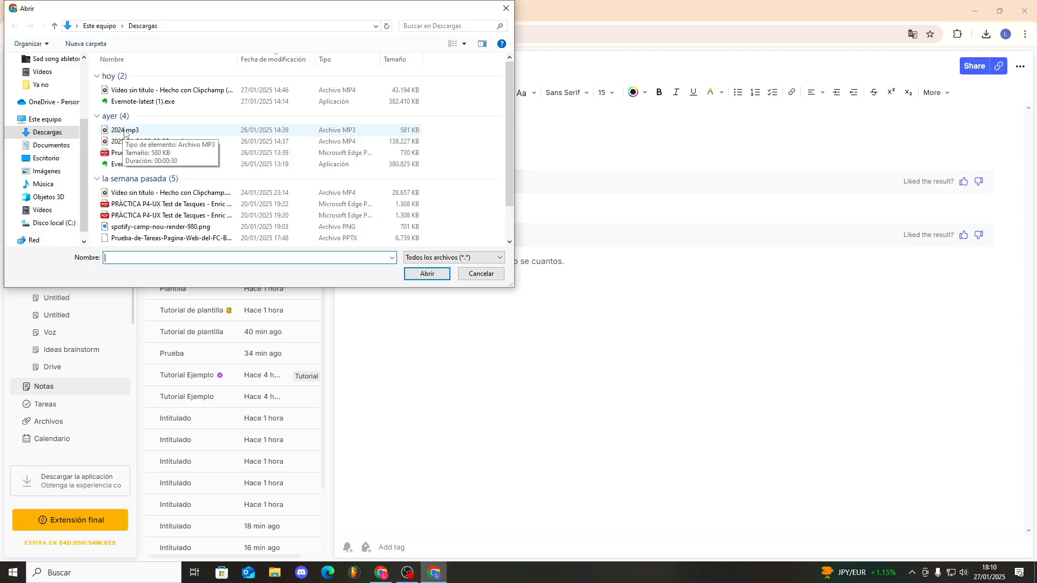
{"action": "double_click", "coordinate": [123, 132]}
Play part of the attached 2024.mp3 audio, transcribe it into the note, and pause the playback.
{"action": "left_click", "coordinate": [448, 299]}
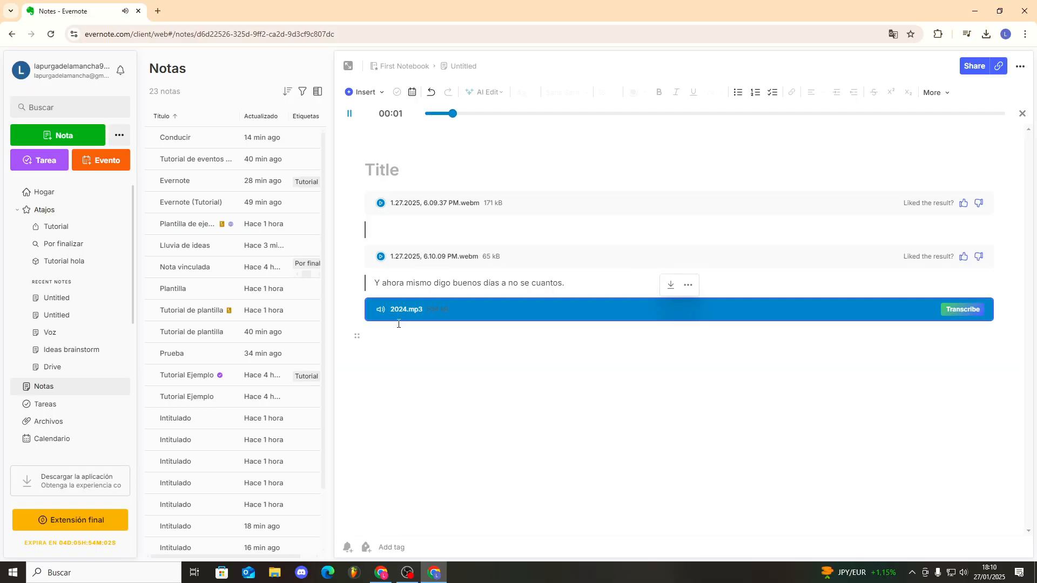
{"action": "left_click", "coordinate": [349, 114]}
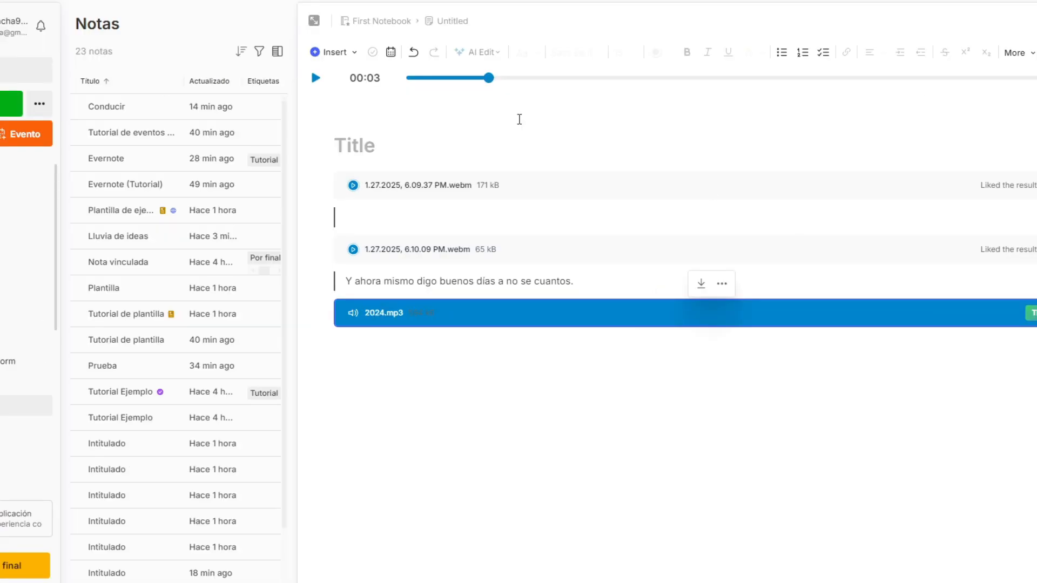
{"action": "left_click", "coordinate": [316, 78]}
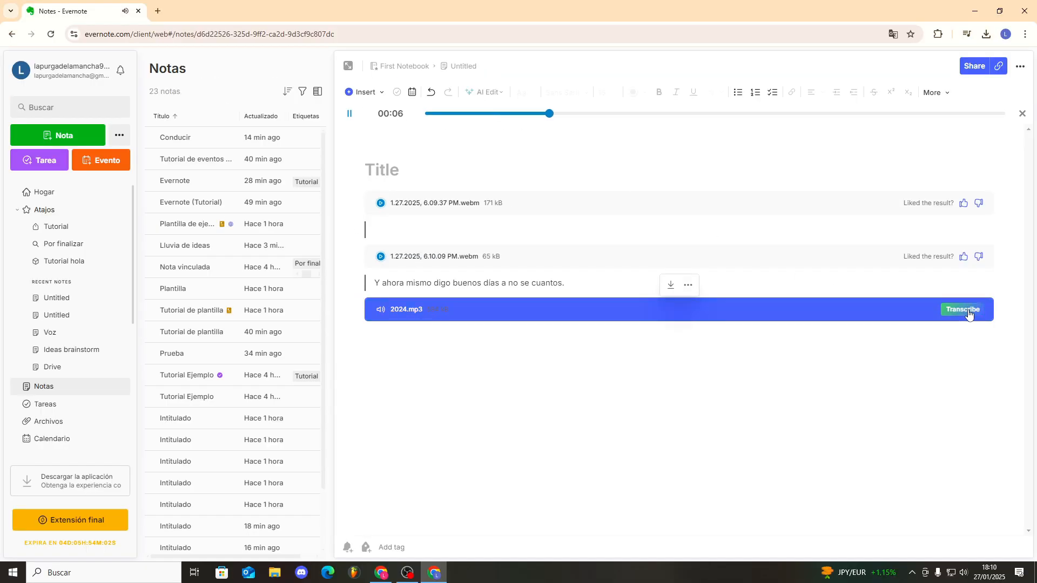
{"action": "left_click", "coordinate": [967, 311]}
{"action": "left_click", "coordinate": [350, 114]}
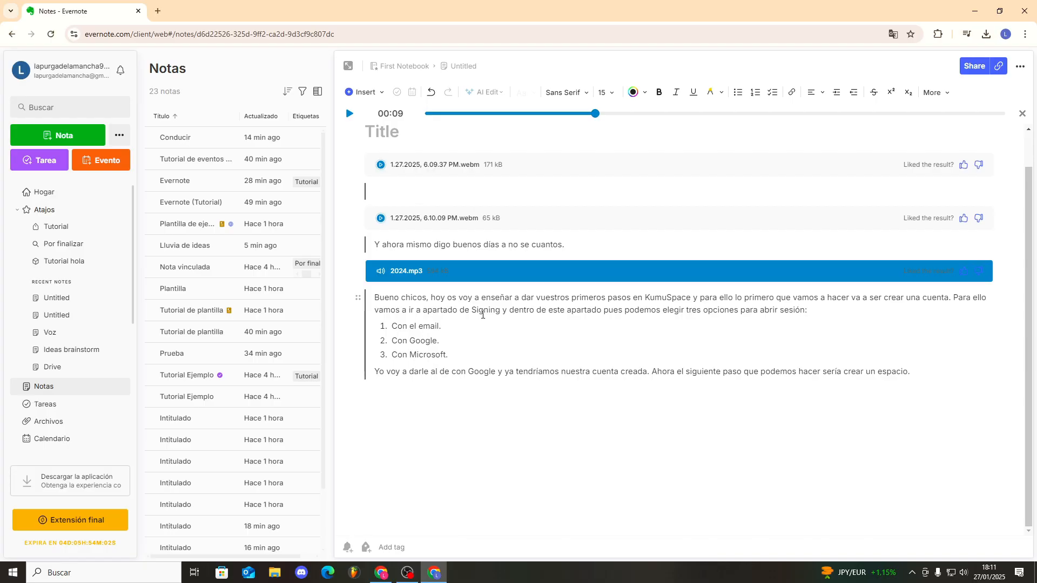
Highlight the three numbered sign-in options in the 2024.mp3 transcript to examine how the list is structured.
{"action": "left_click_drag", "start_coordinate": [390, 326], "coordinate": [470, 354]}
{"action": "left_click", "coordinate": [469, 355]}
{"action": "left_click", "coordinate": [393, 326], "text": "shift"}
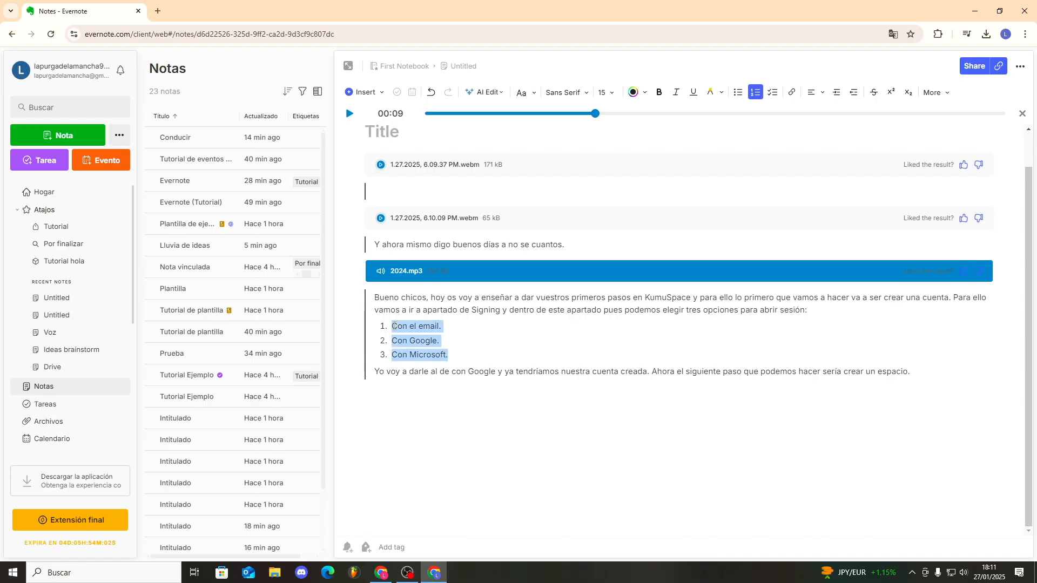
{"action": "left_click", "coordinate": [393, 327]}
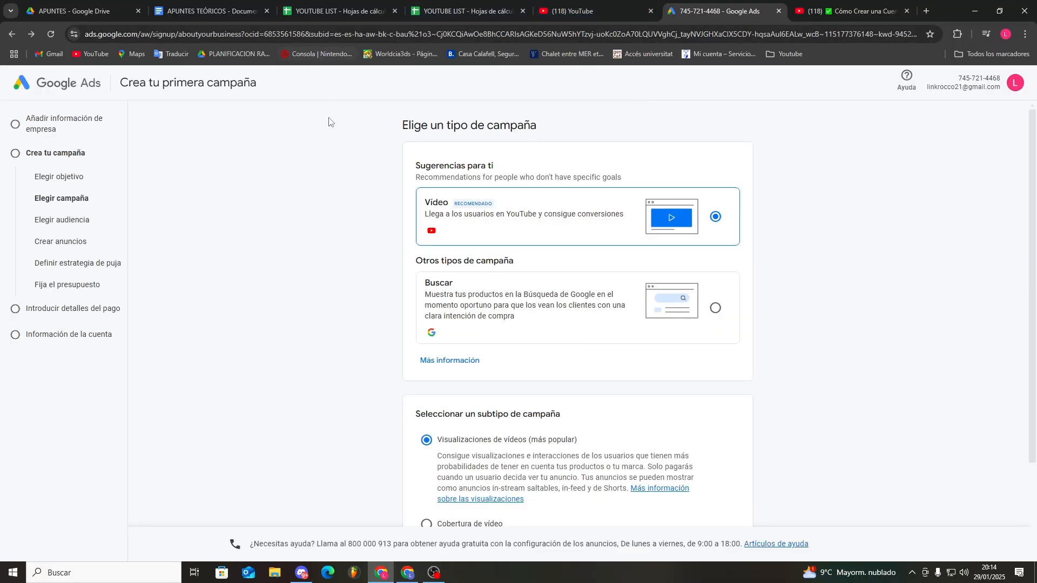
In Google Ads, look over the campaign types and subtypes, skip the setup, and exit campaign creation.
{"action": "scroll", "coordinate": [416, 240], "scroll_direction": "down", "scroll_amount": 2}
{"action": "scroll", "coordinate": [415, 224], "scroll_direction": "up", "scroll_amount": 2}
{"action": "scroll", "coordinate": [367, 205], "scroll_direction": "down", "scroll_amount": 2}
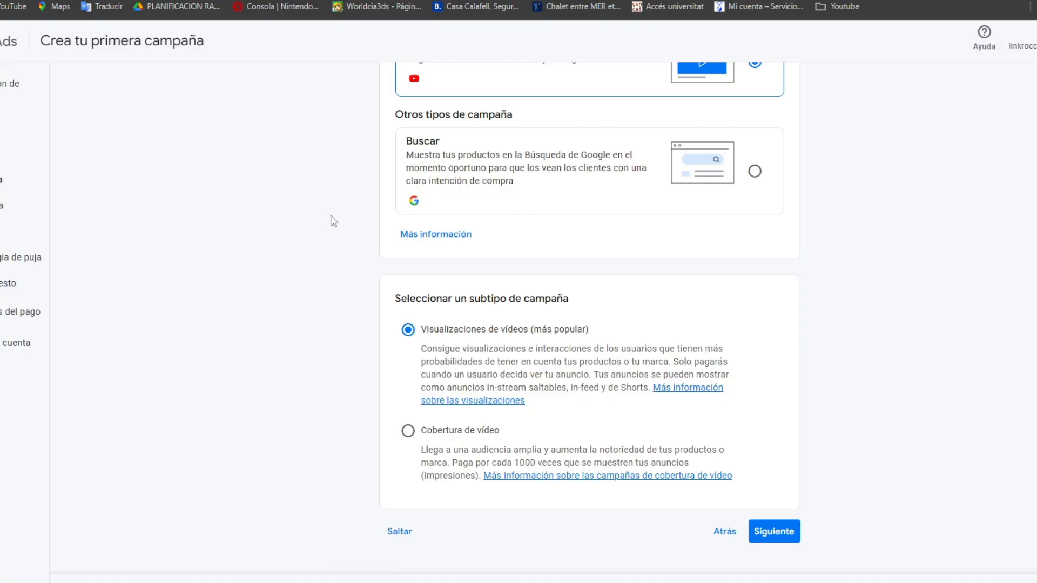
{"action": "left_click", "coordinate": [404, 533]}
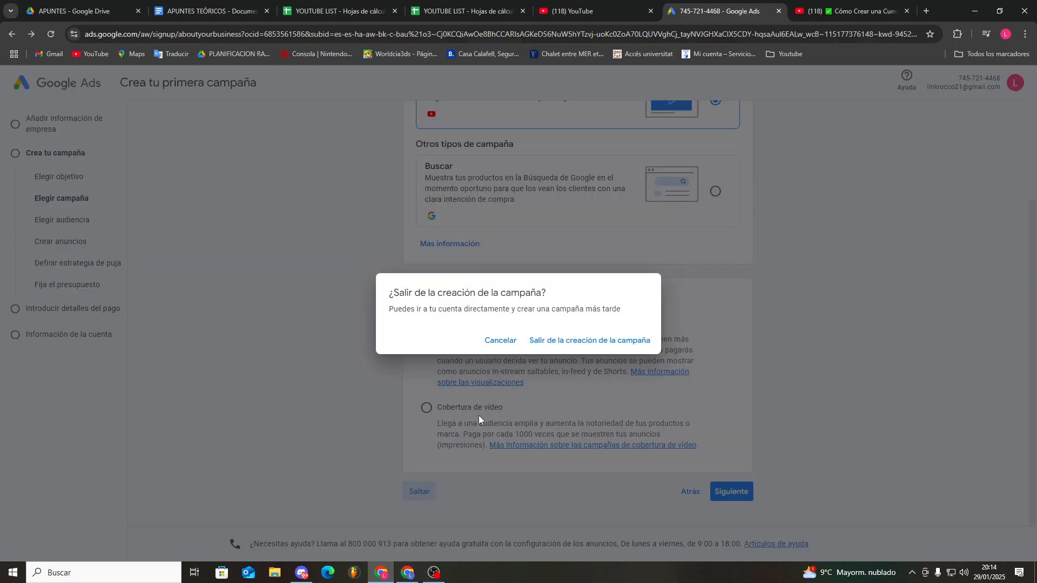
{"action": "left_click", "coordinate": [574, 340]}
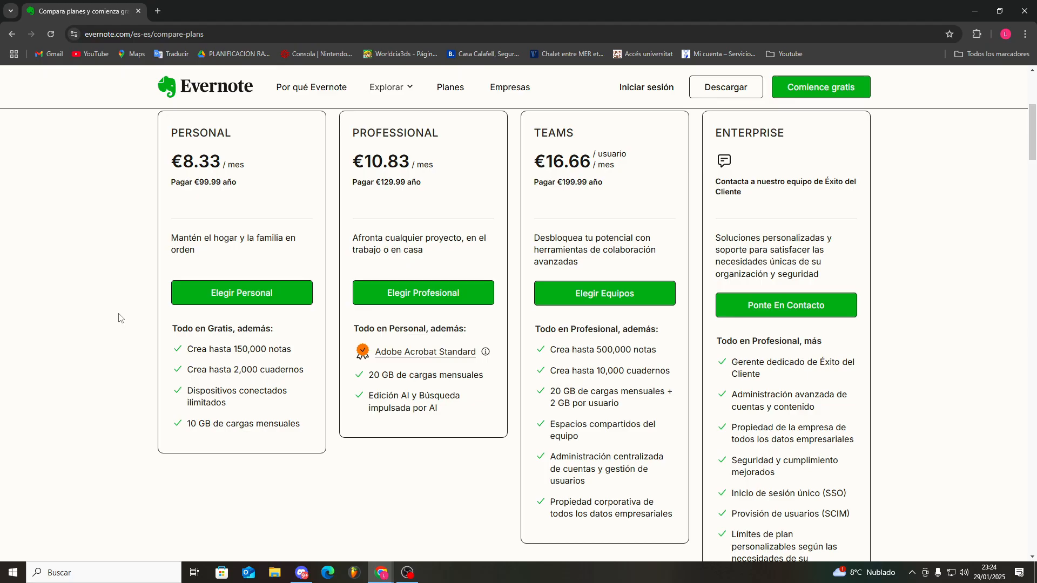
On the Evernote plan comparison page, review the prices and features of the Personal, Professional, Teams, Enterprise and Free plans.
{"action": "scroll", "coordinate": [119, 318], "scroll_direction": "down", "scroll_amount": 6}
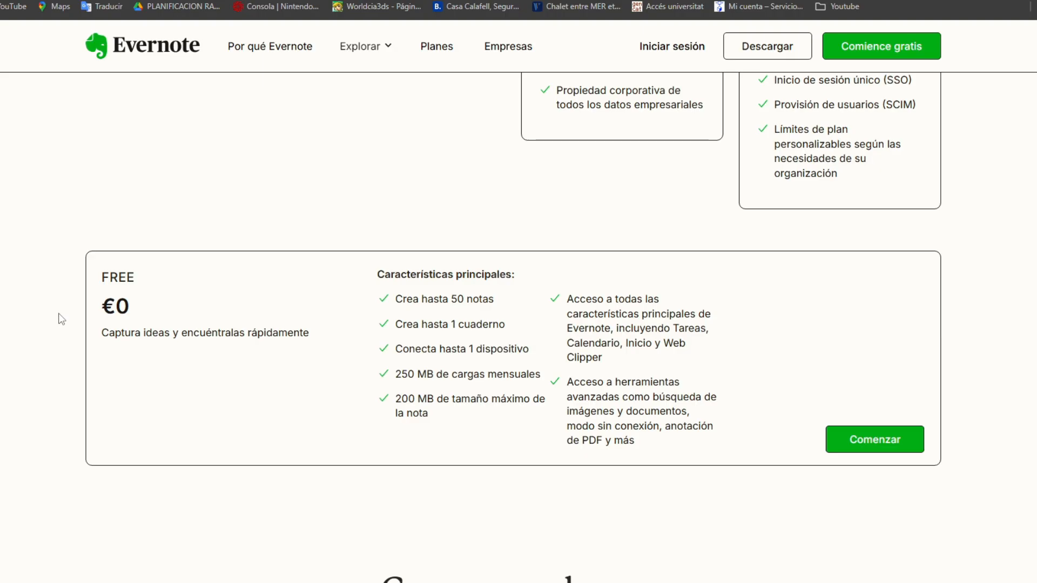
{"action": "scroll", "coordinate": [42, 292], "scroll_direction": "up", "scroll_amount": 4}
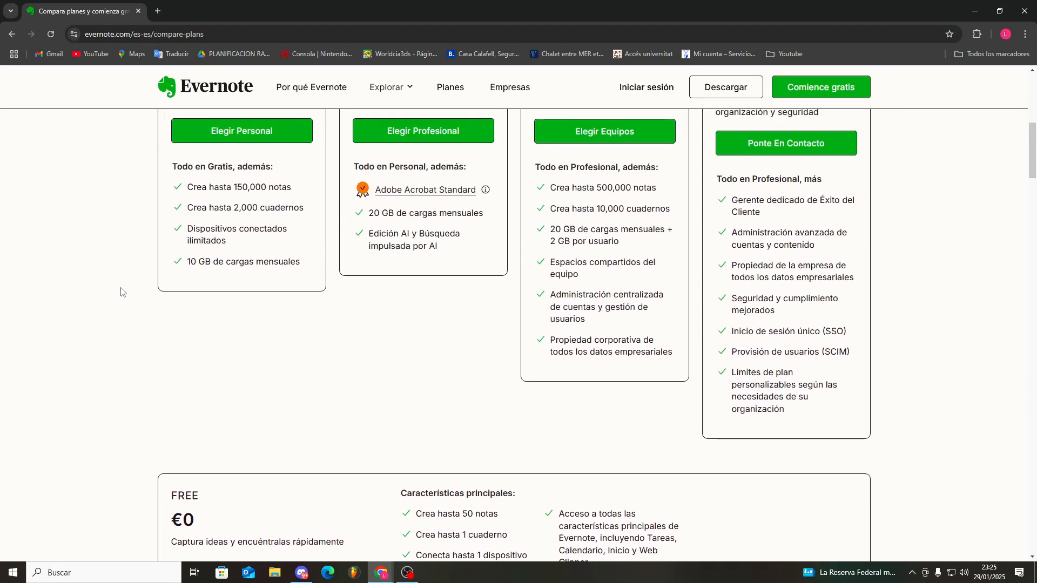
{"action": "scroll", "coordinate": [121, 292], "scroll_direction": "up", "scroll_amount": 3}
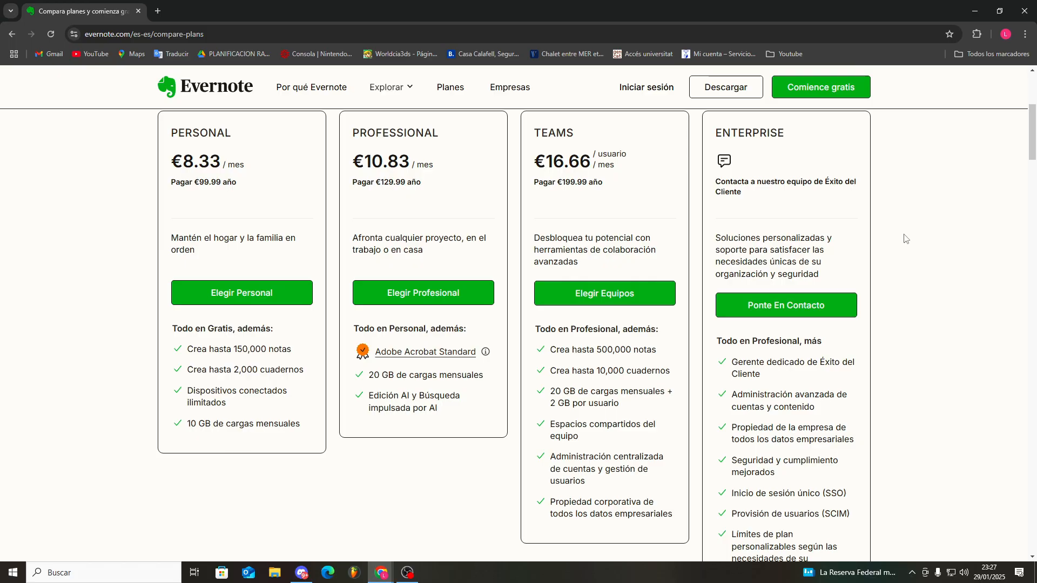
{"action": "scroll", "coordinate": [905, 238], "scroll_direction": "down", "scroll_amount": 3}
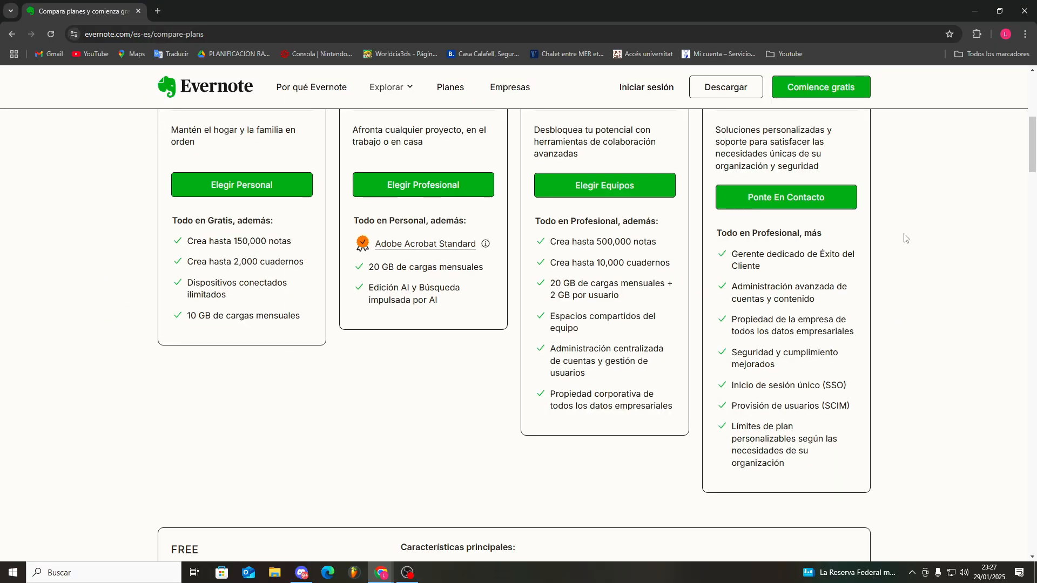
{"action": "scroll", "coordinate": [981, 222], "scroll_direction": "up", "scroll_amount": 2}
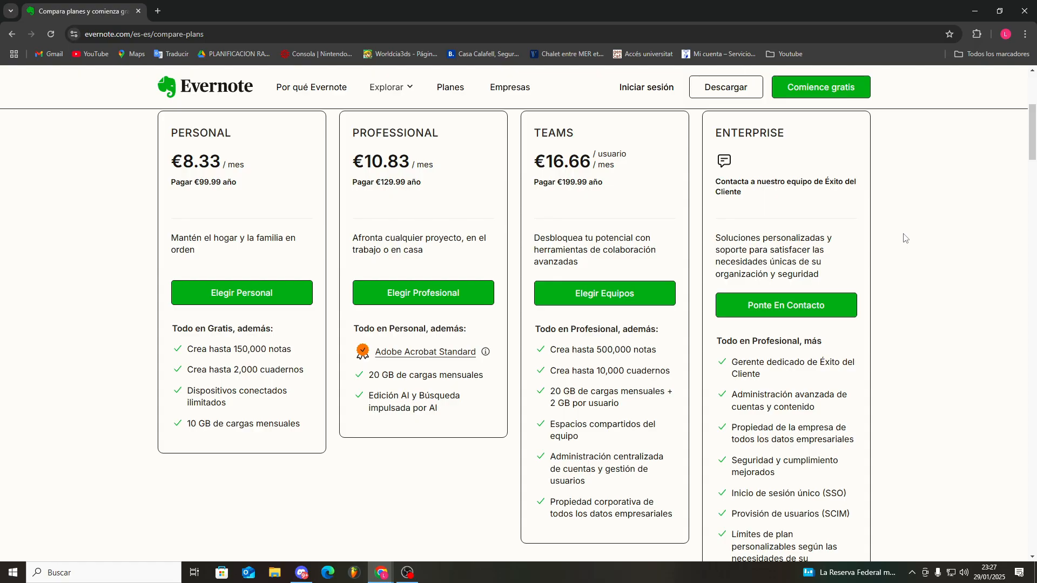
{"action": "scroll", "coordinate": [905, 239], "scroll_direction": "down", "scroll_amount": 1}
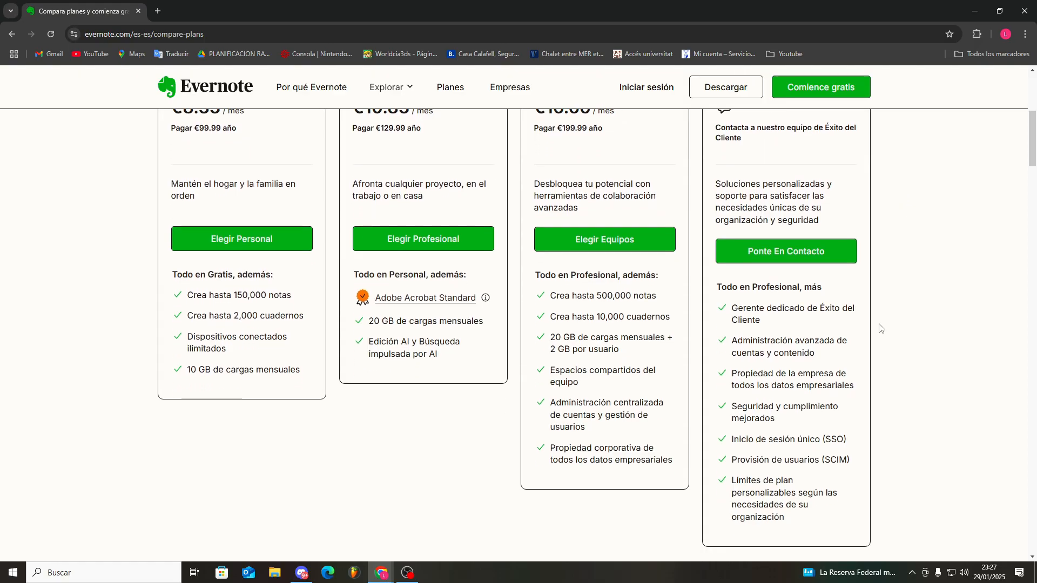